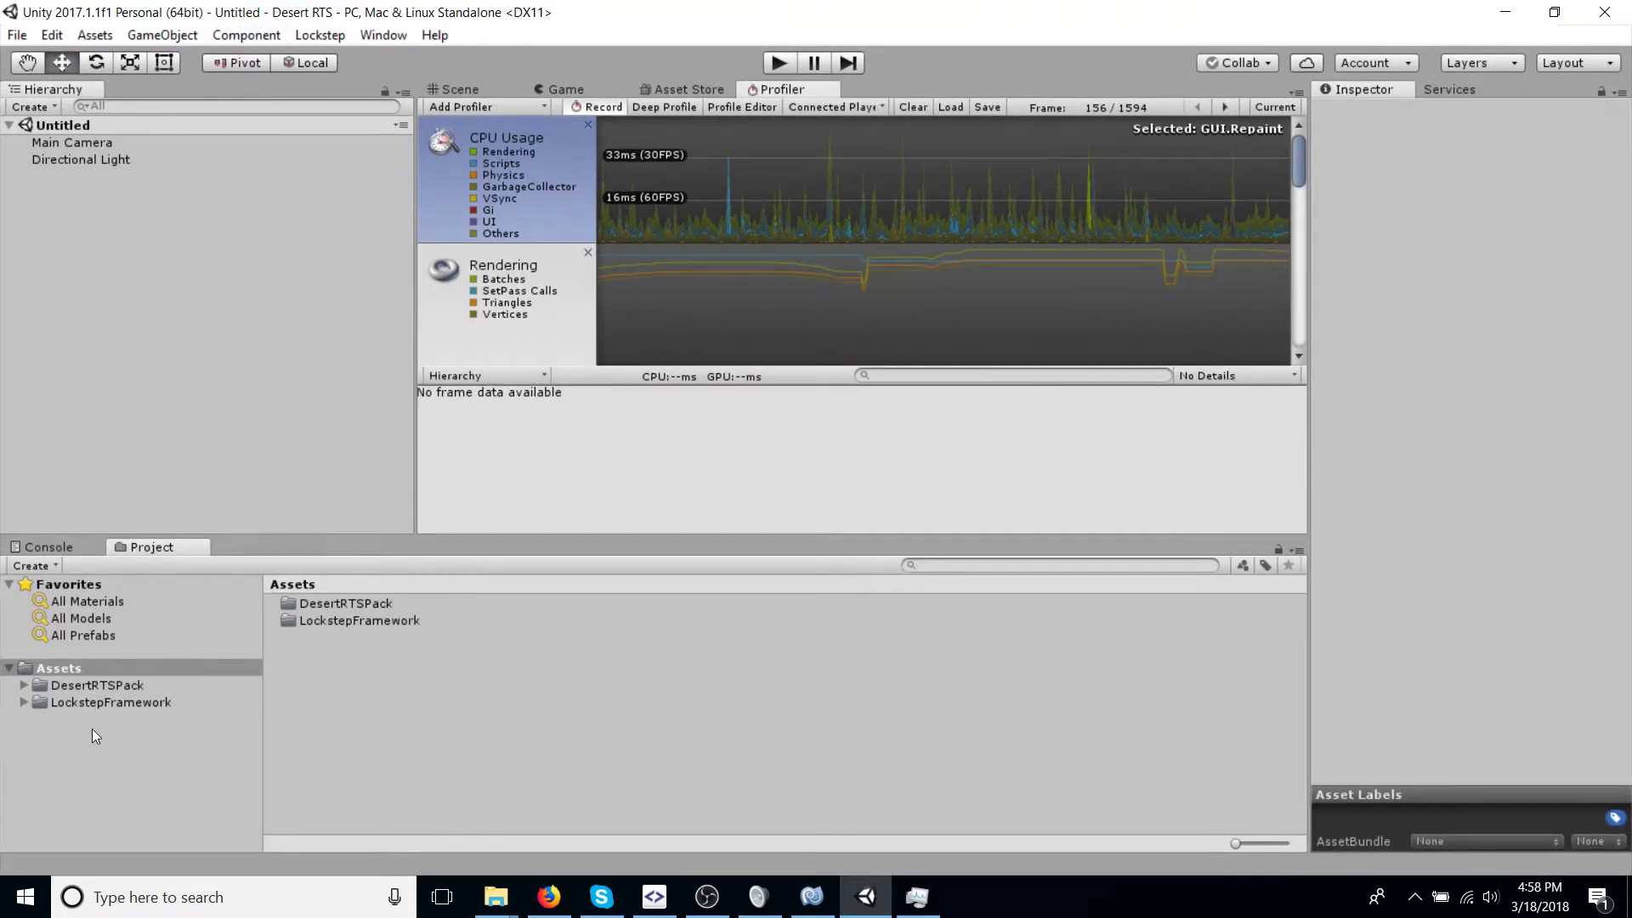
# Step: Browse the DesertRTSPack and LockstepFramework asset folders to review their contents
pyautogui.click(109, 685)
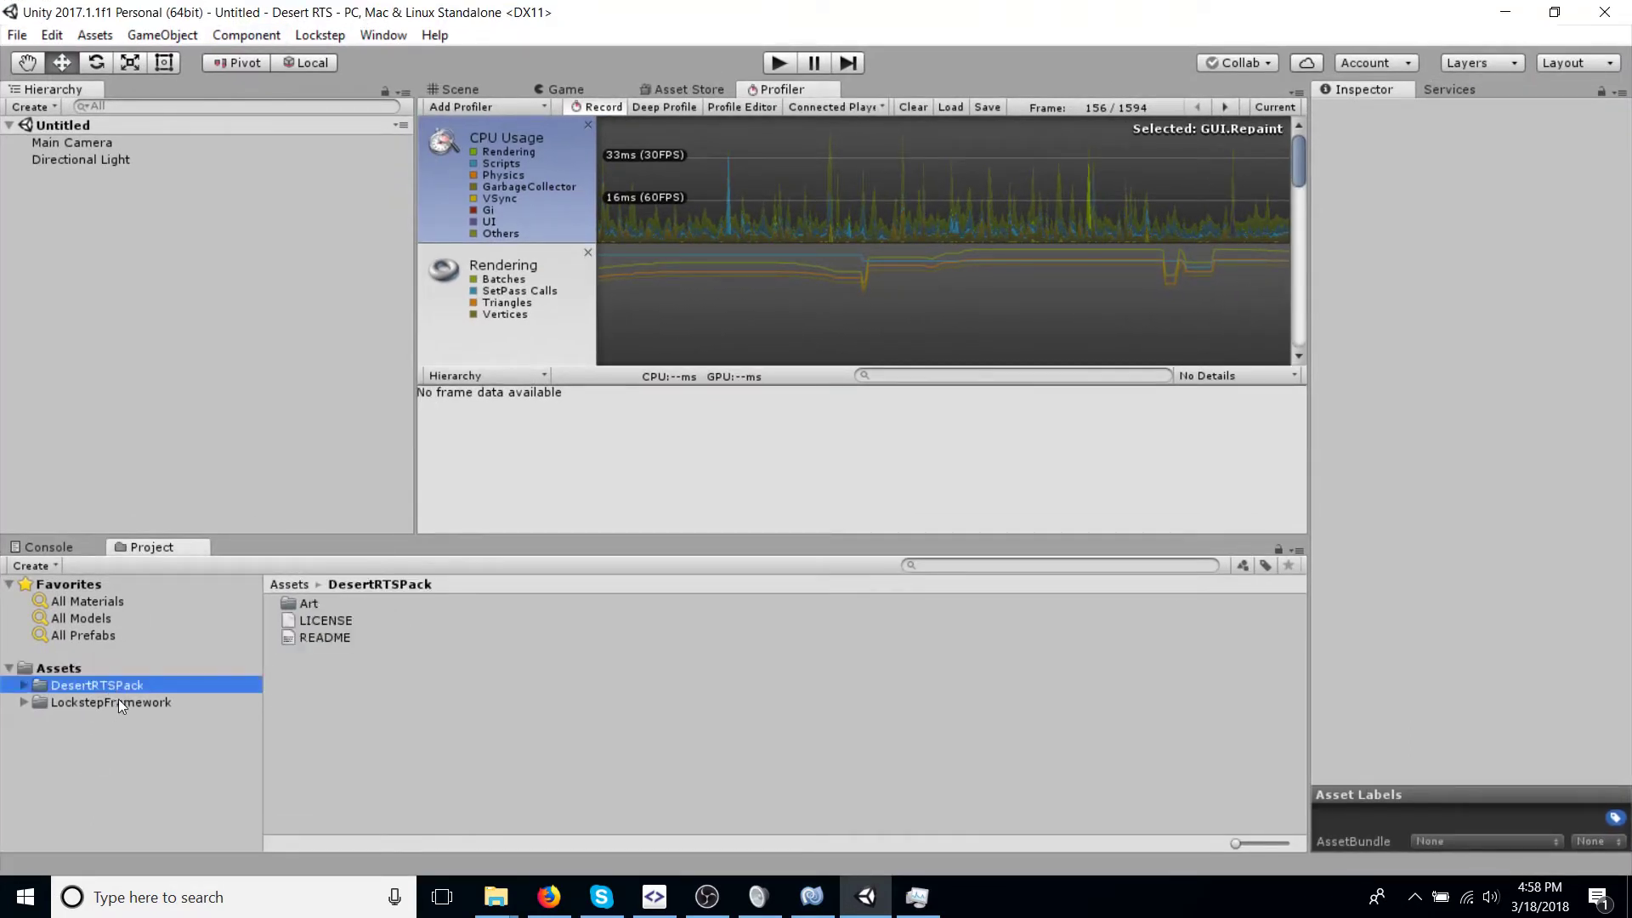
pyautogui.click(119, 702)
pyautogui.click(125, 685)
pyautogui.doubleClick(359, 602)
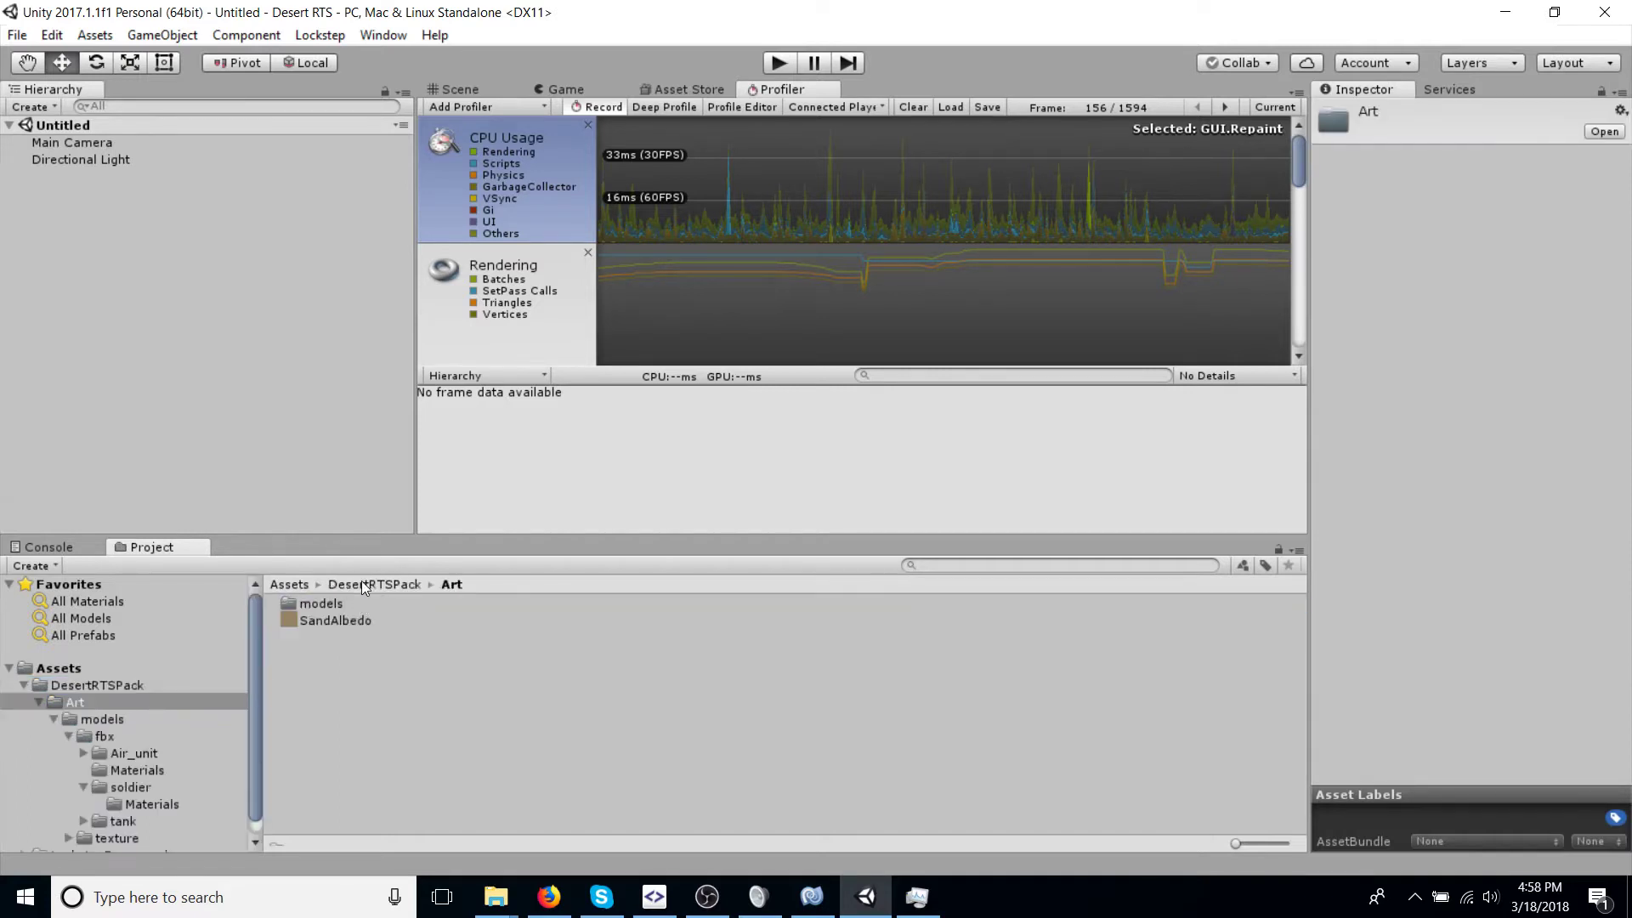
pyautogui.click(361, 584)
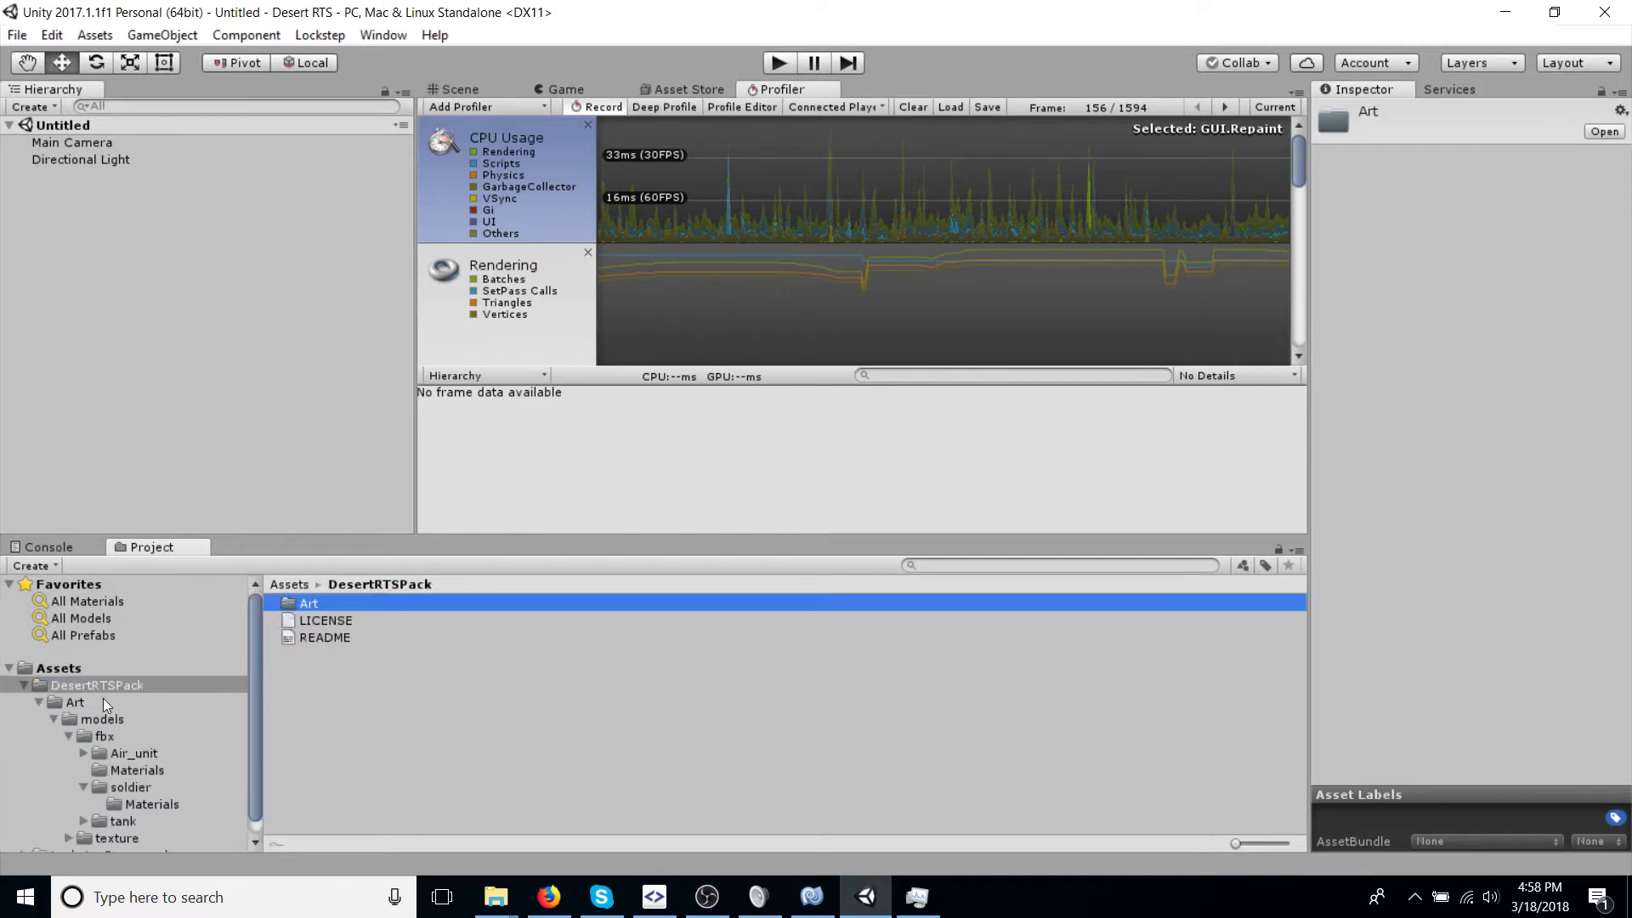
pyautogui.click(23, 685)
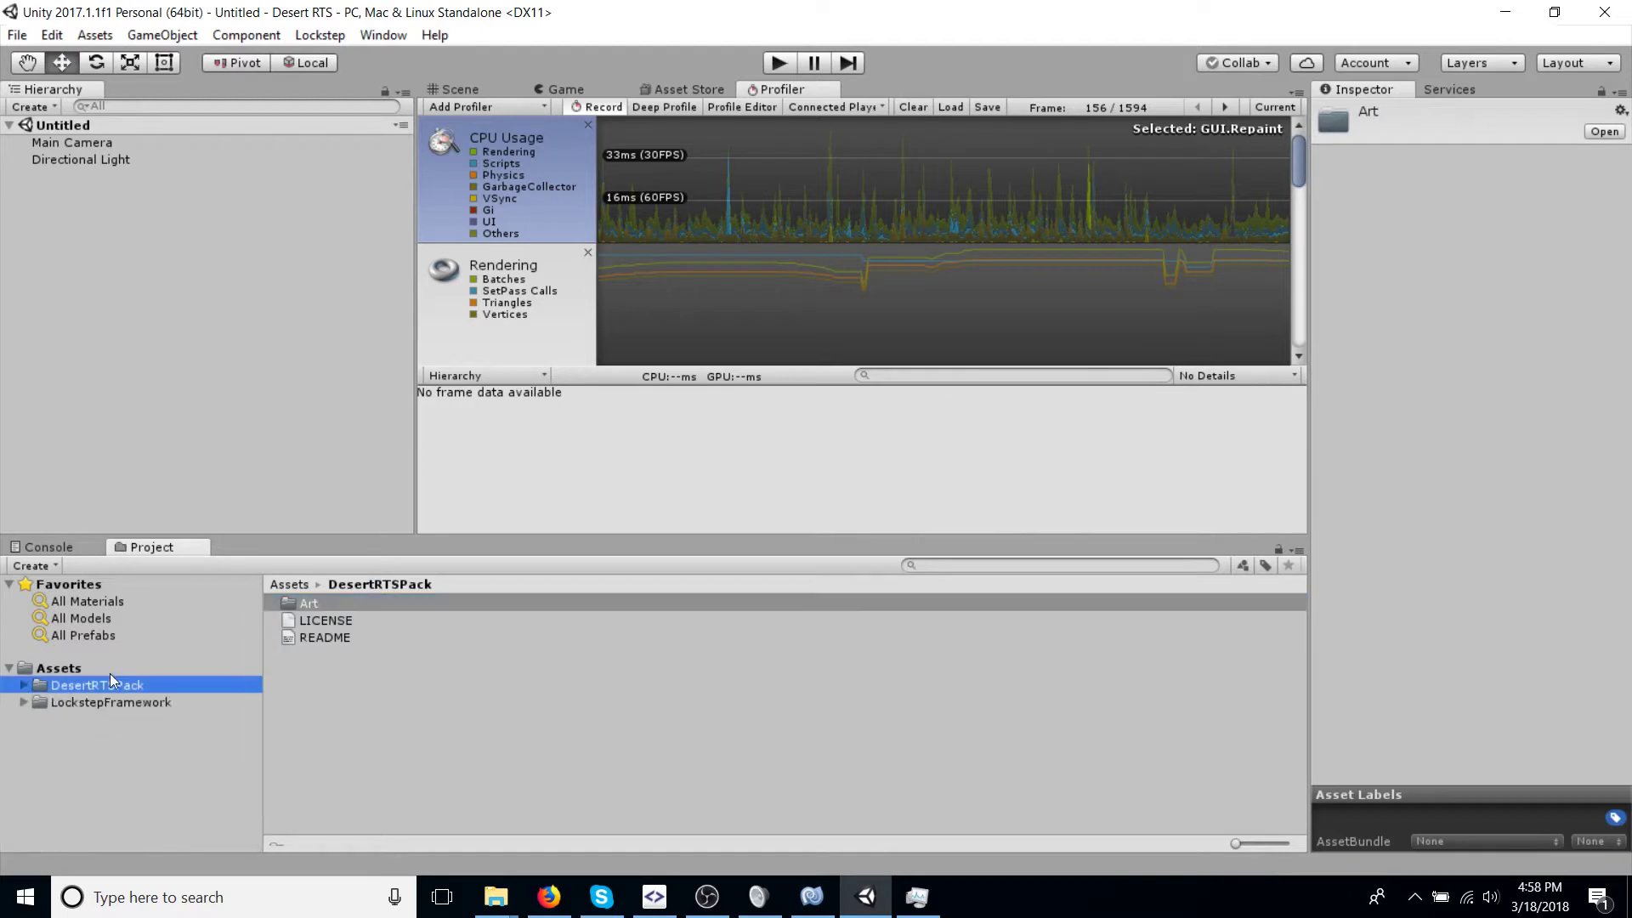
pyautogui.click(24, 702)
pyautogui.click(44, 704)
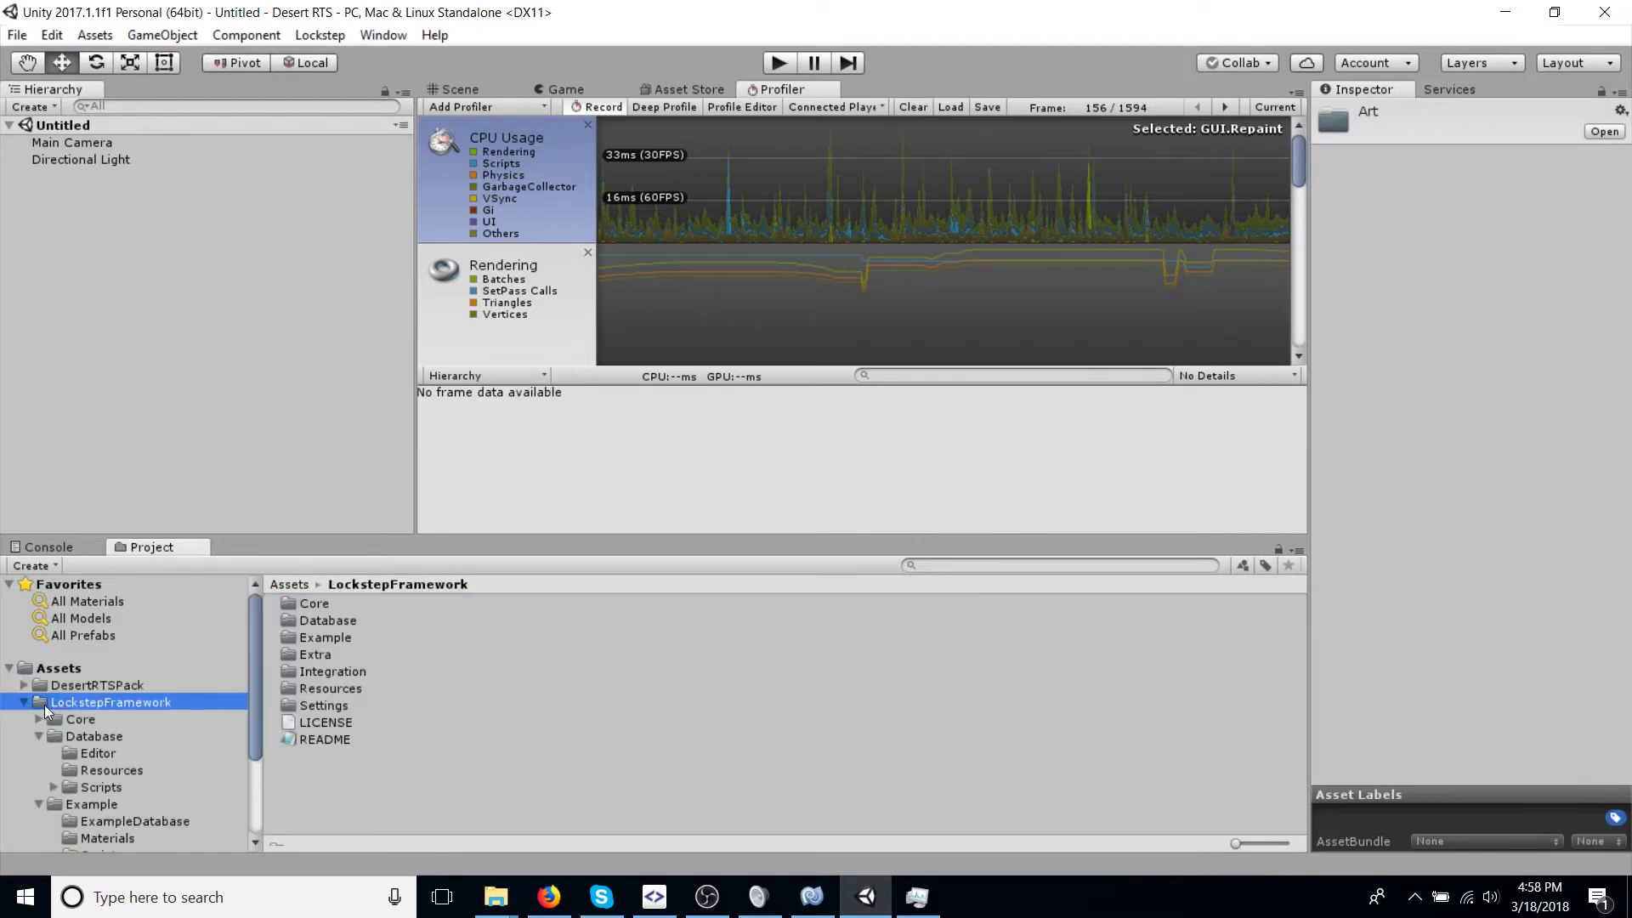
pyautogui.click(25, 702)
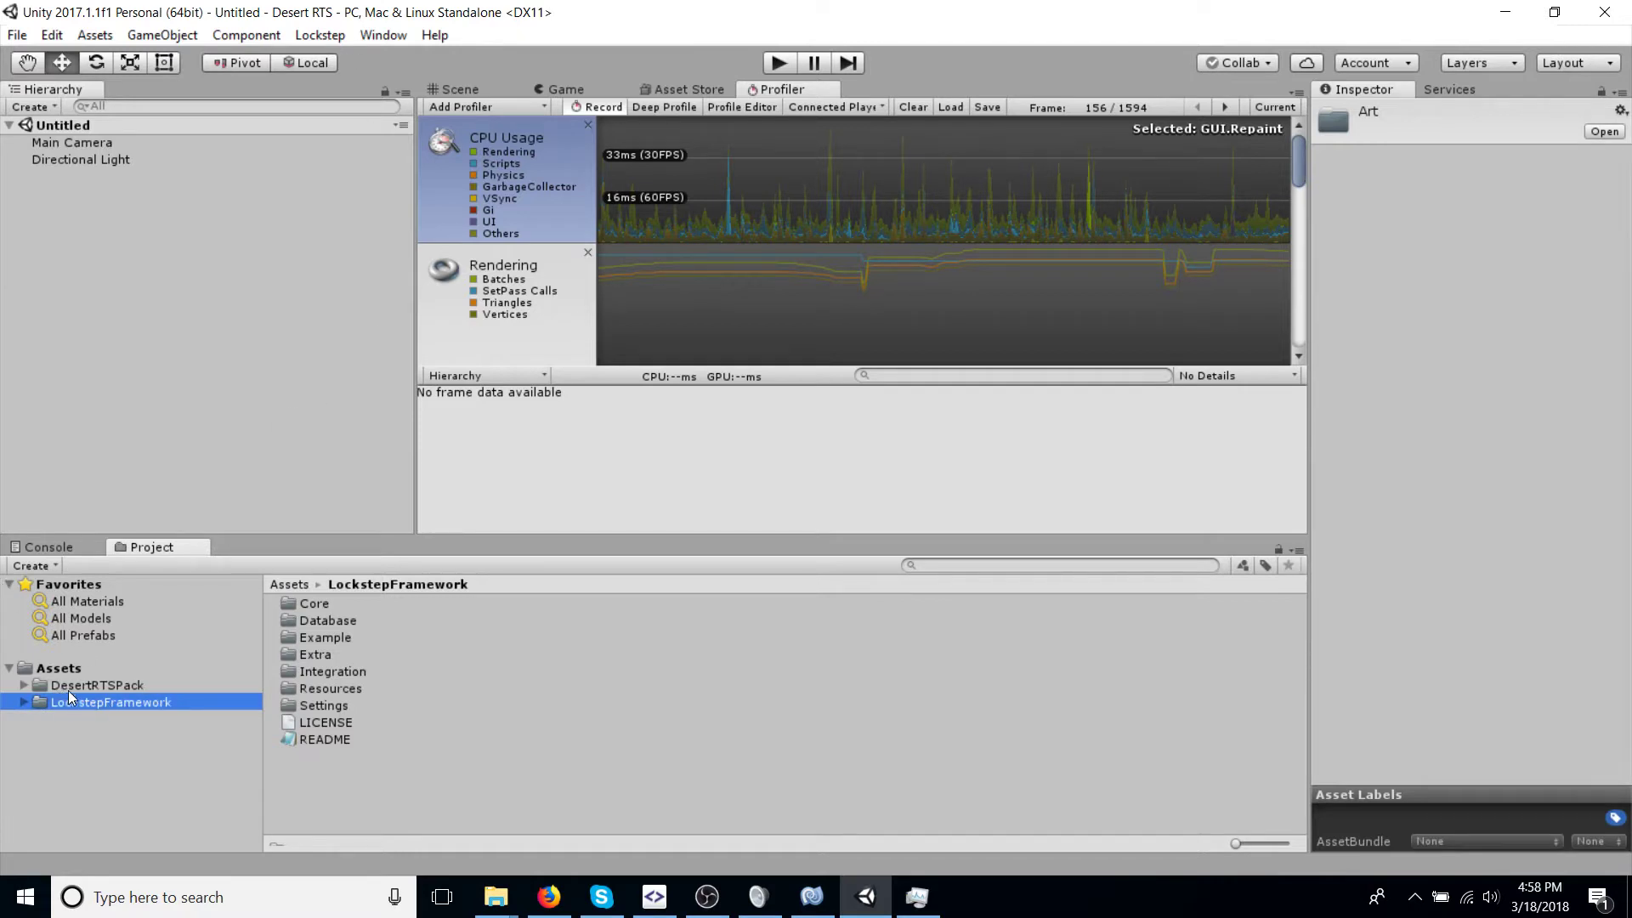
pyautogui.click(325, 340)
pyautogui.click(168, 742)
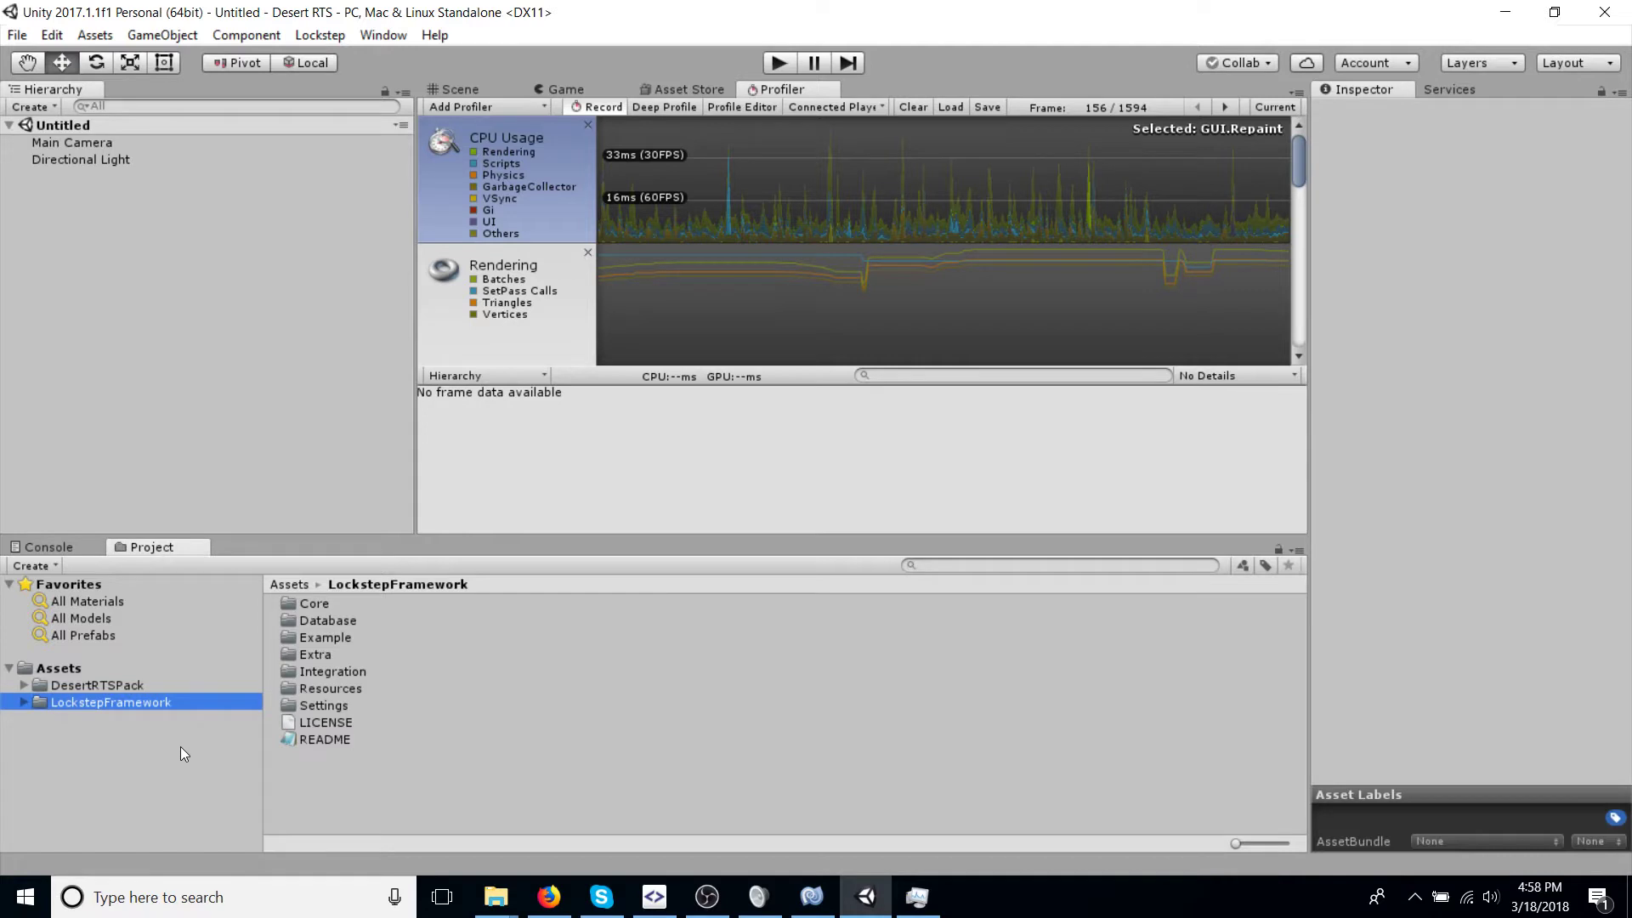
# Step: Create a new folder named 'Main' in Assets
pyautogui.rightClick(87, 671)
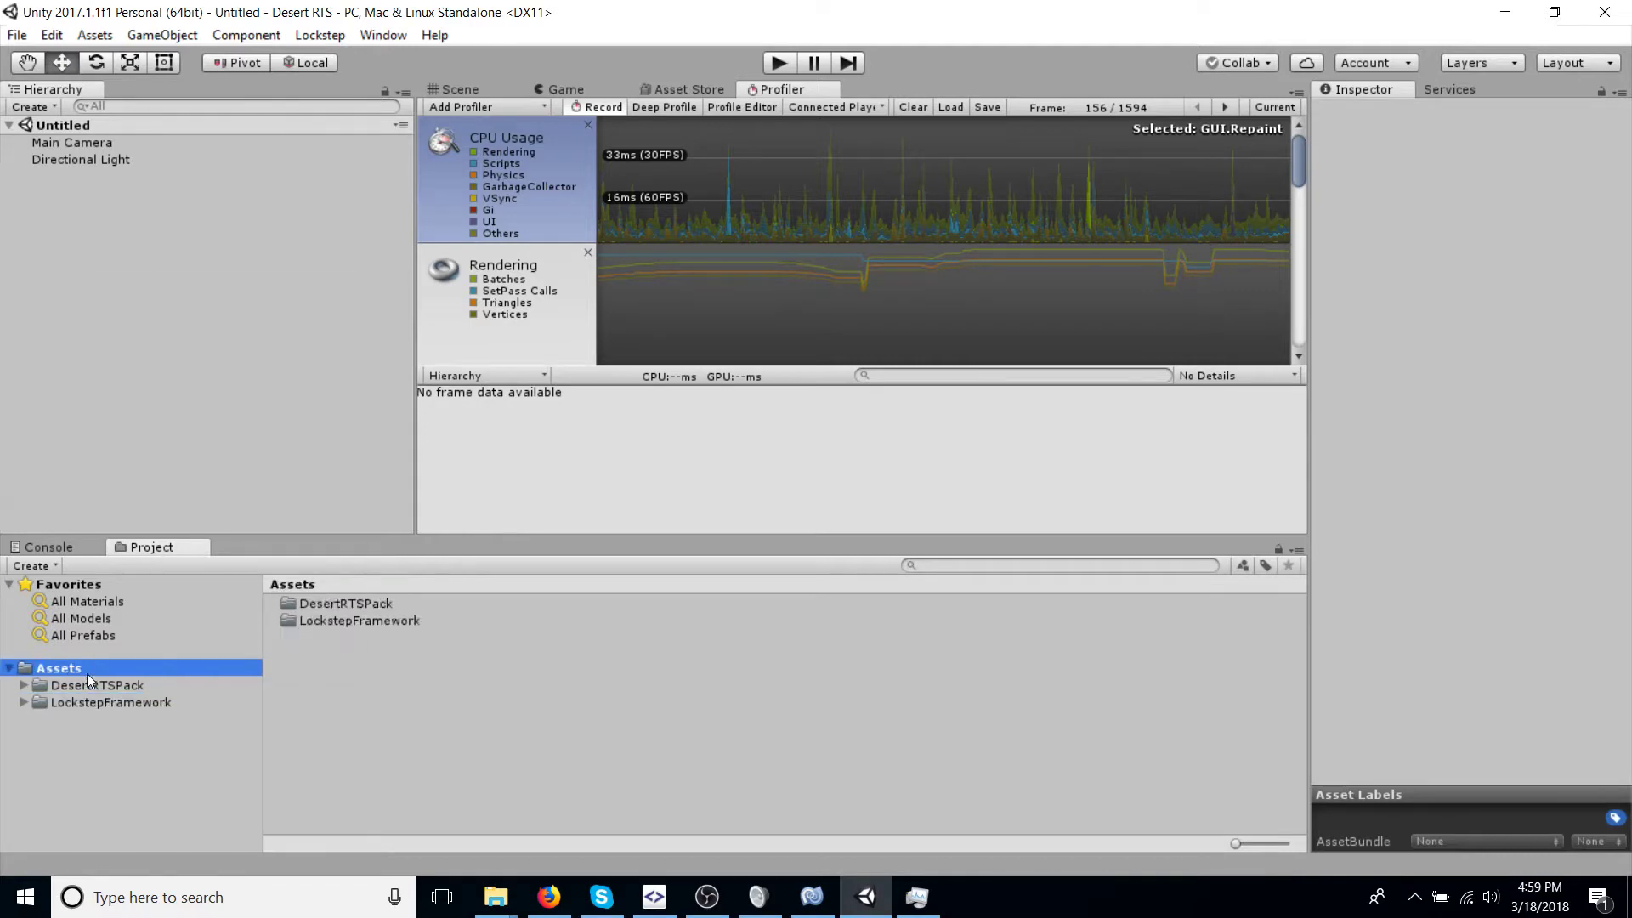
pyautogui.moveTo(233, 286)
pyautogui.click(462, 245)
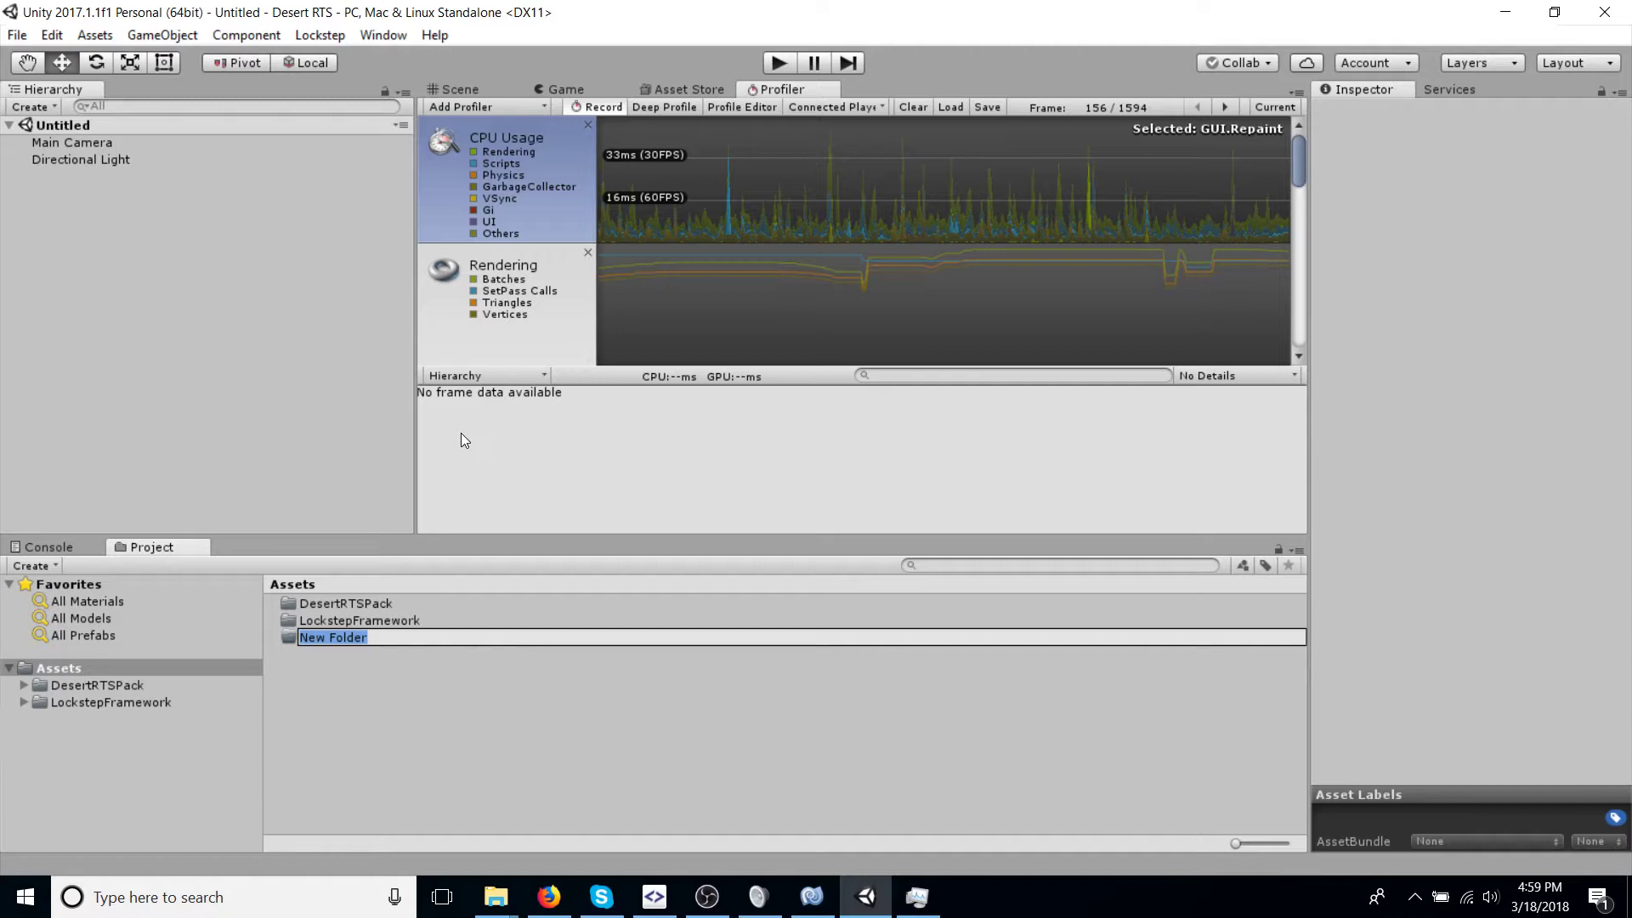
pyautogui.write('Main')
pyautogui.press('Return')
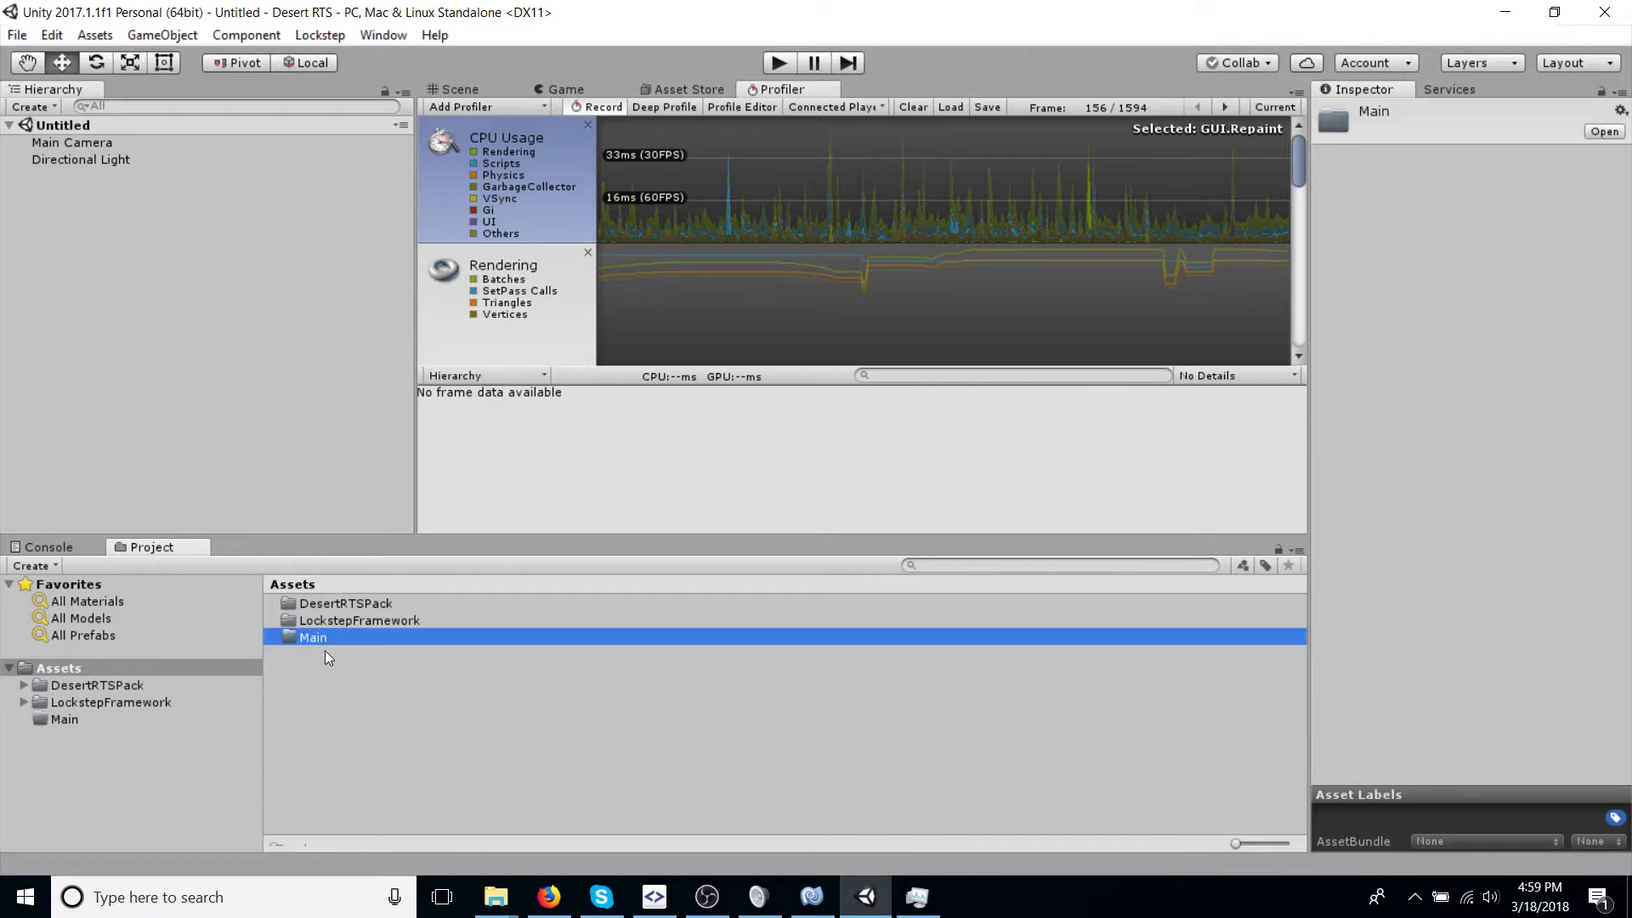
# Step: Add a 'Scenes' subfolder inside the Main folder
pyautogui.doubleClick(340, 637)
pyautogui.rightClick(358, 610)
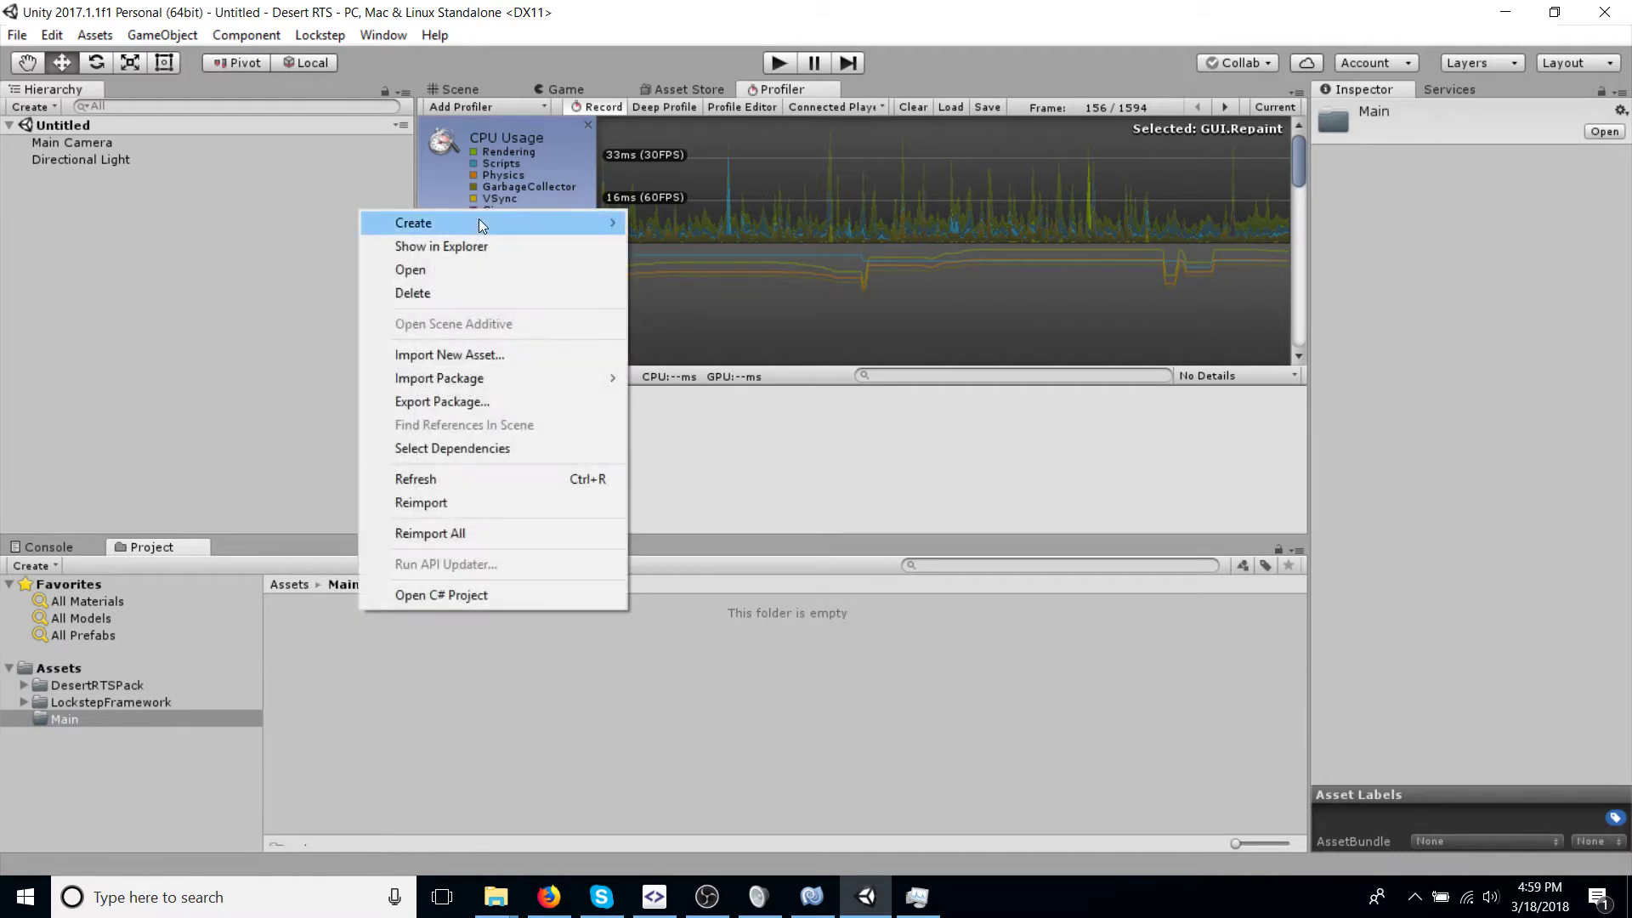
pyautogui.moveTo(478, 220)
pyautogui.click(673, 221)
pyautogui.write('Fol')
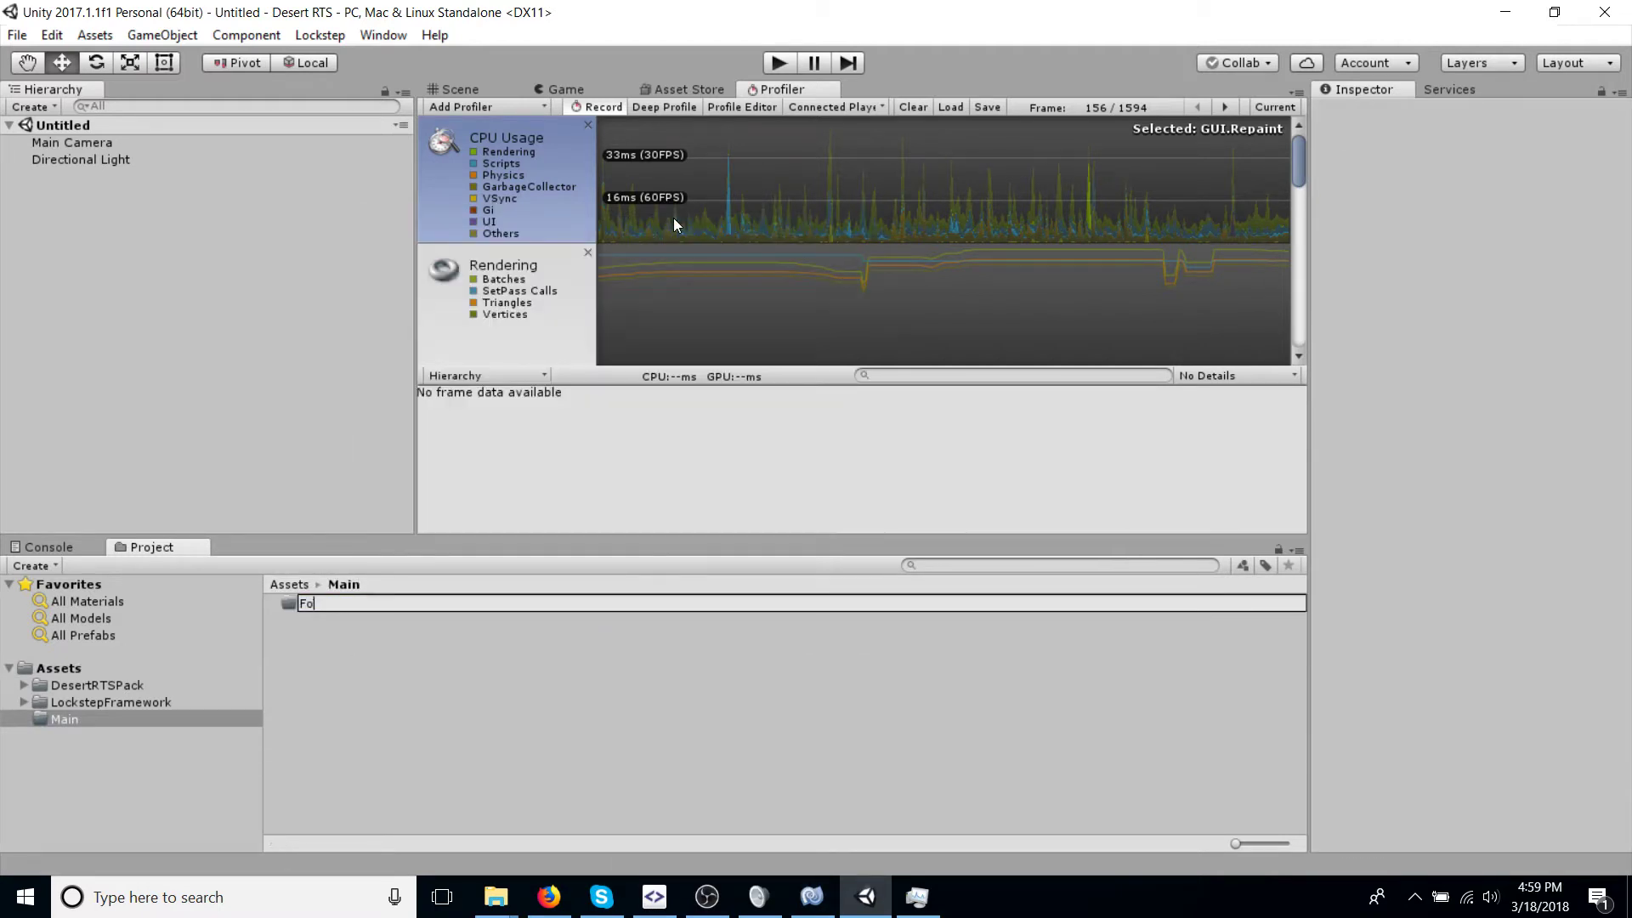
pyautogui.press('BackSpace')
pyautogui.press('BackSpace')
pyautogui.press('BackSpace')
pyautogui.write('Scenes')
pyautogui.press('BackSpace')
pyautogui.press('BackSpace')
pyautogui.press('BackSpace')
pyautogui.press('BackSpace')
pyautogui.press('BackSpace')
pyautogui.press('BackSpace')
pyautogui.write('Scenes')
pyautogui.press('Return')
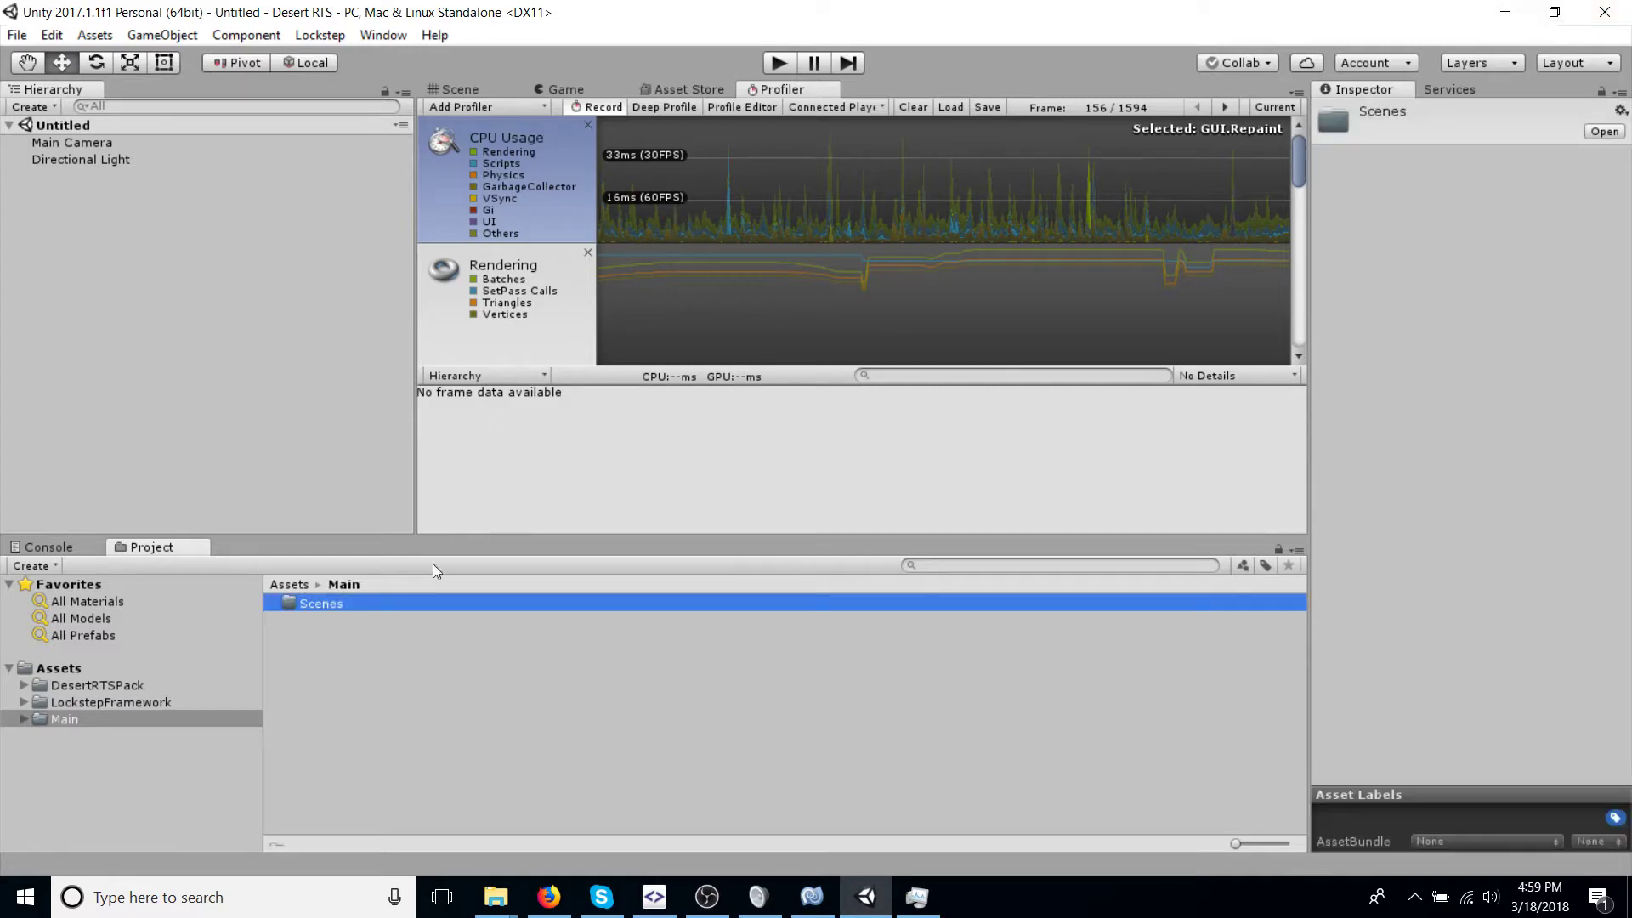
pyautogui.click(201, 344)
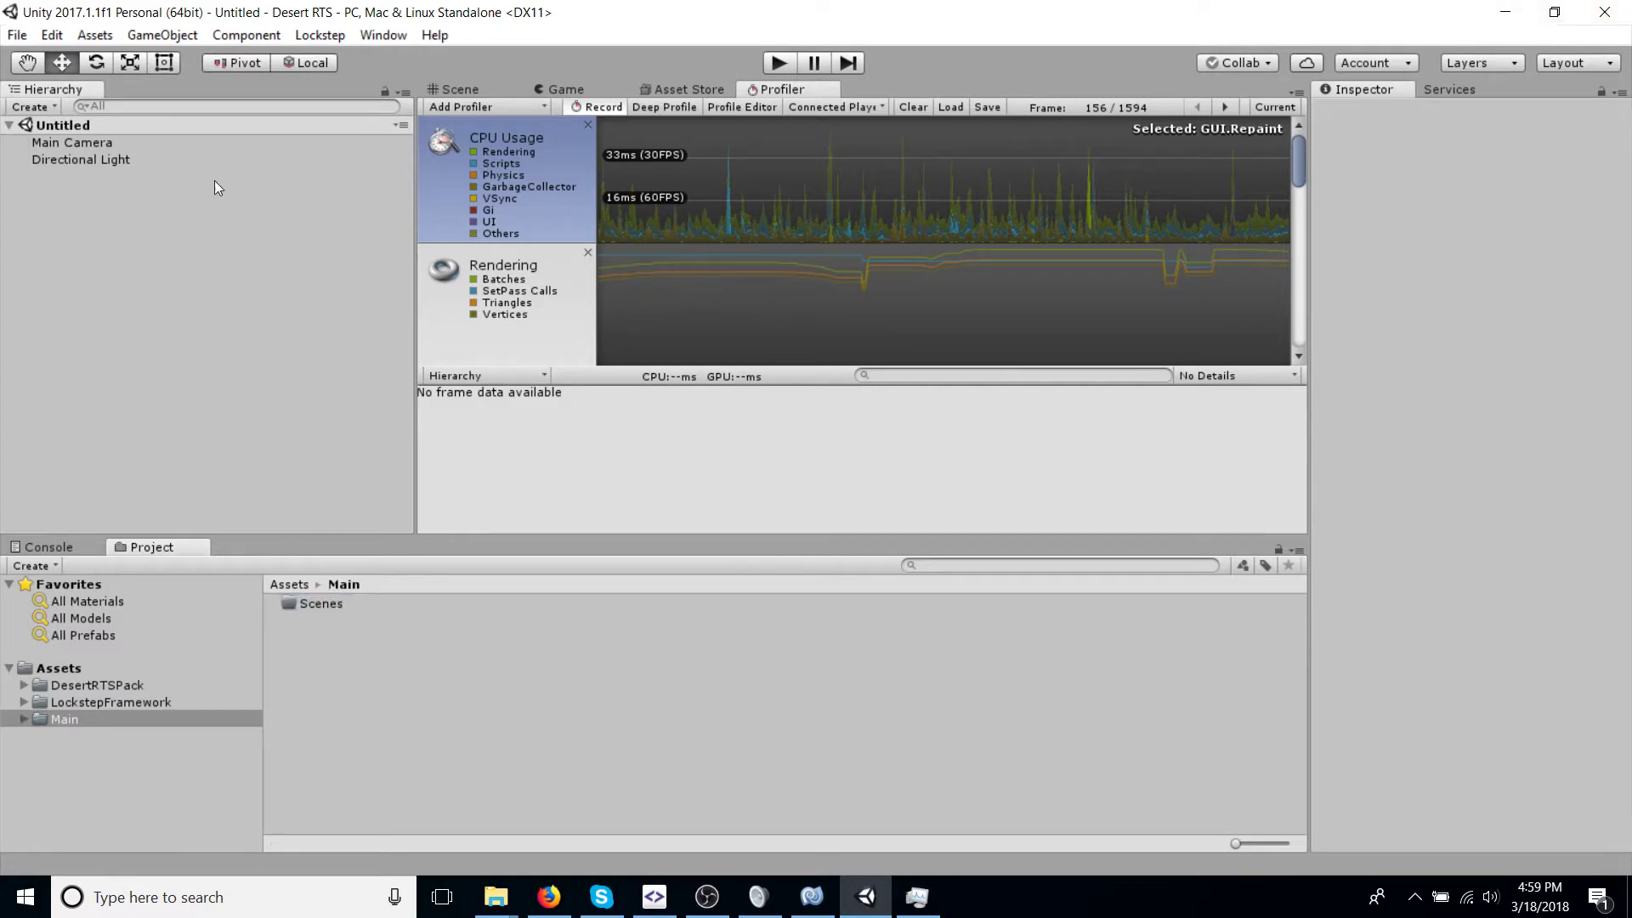
# Step: Save the untitled scene as 'MainScene' in Main/Scenes
pyautogui.hotkey('ctrl', 's')
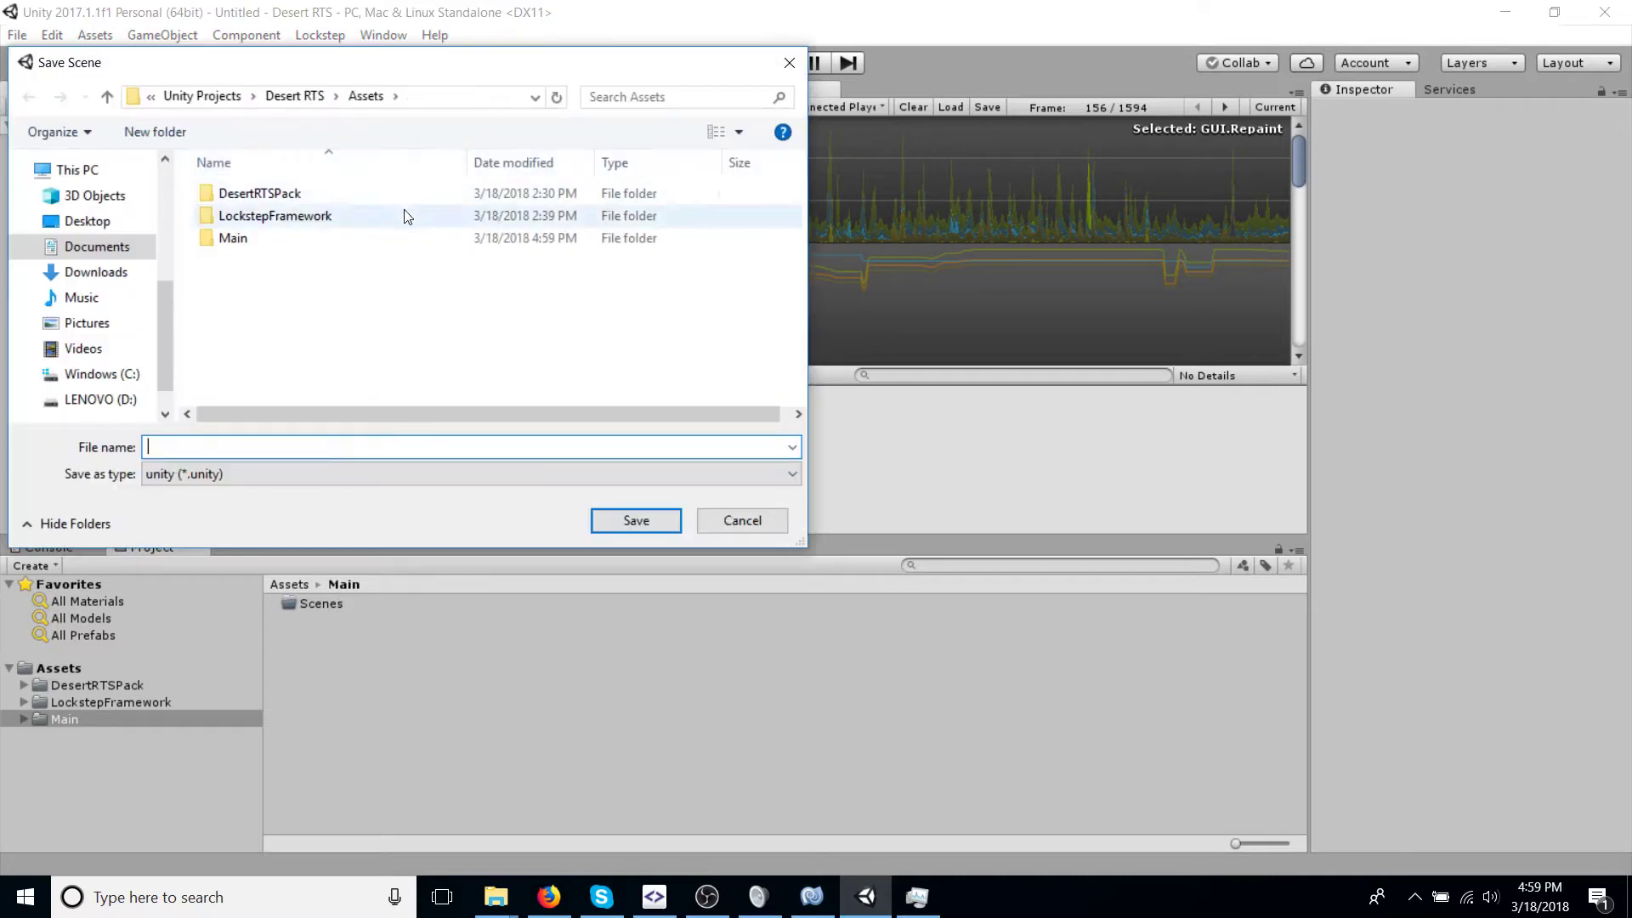
pyautogui.doubleClick(321, 241)
pyautogui.doubleClick(313, 195)
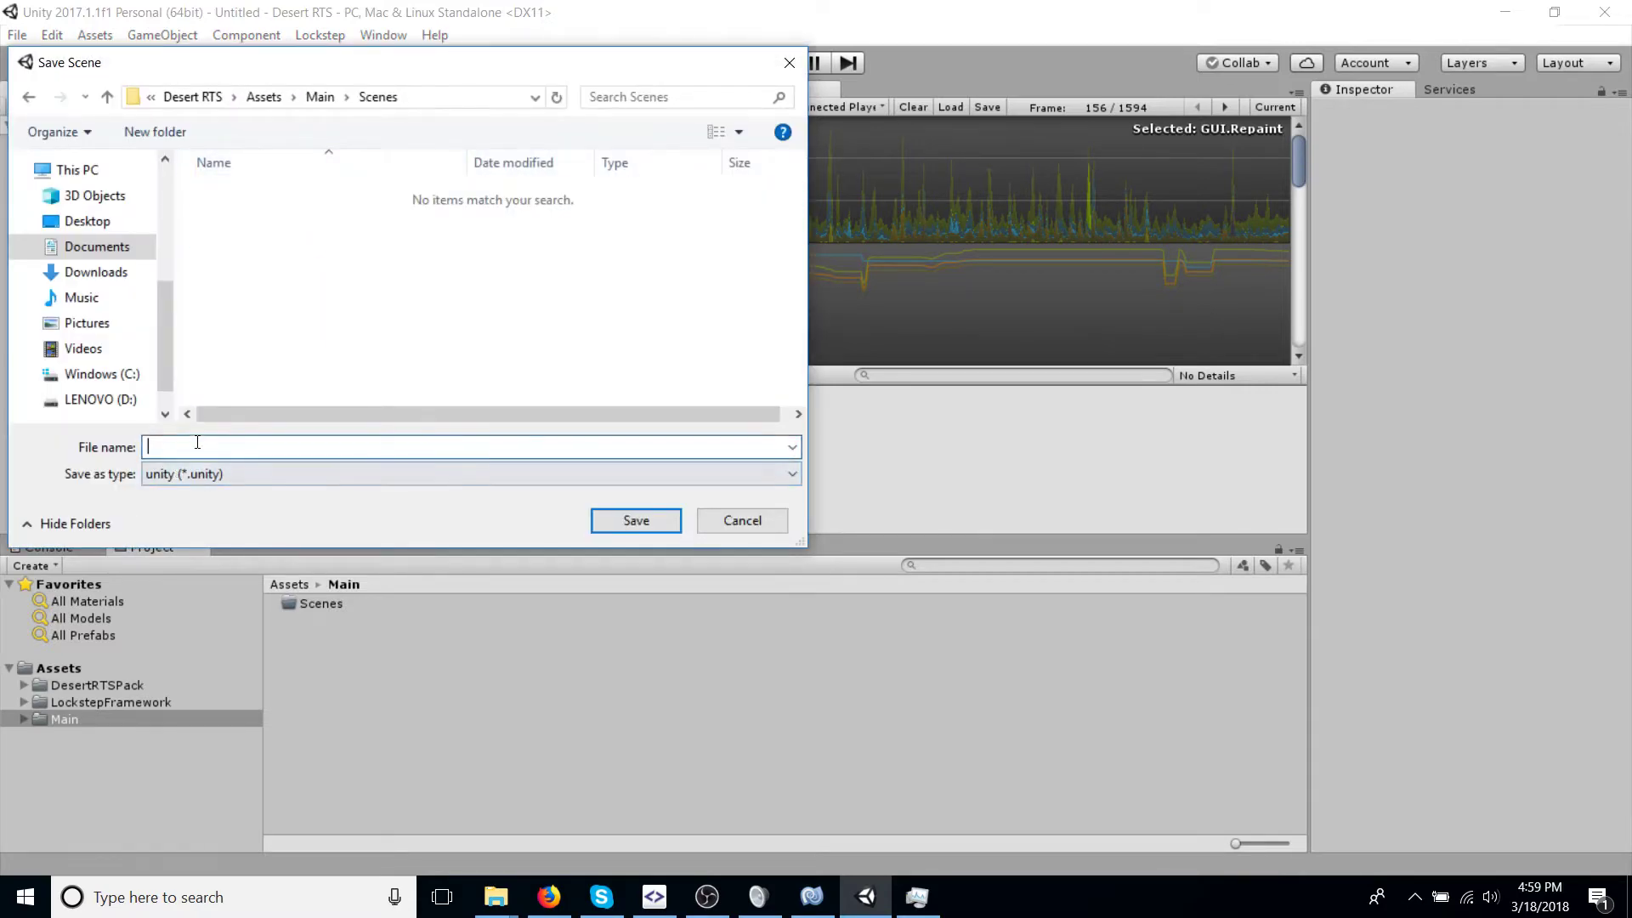
pyautogui.write('MainScene')
pyautogui.click(667, 524)
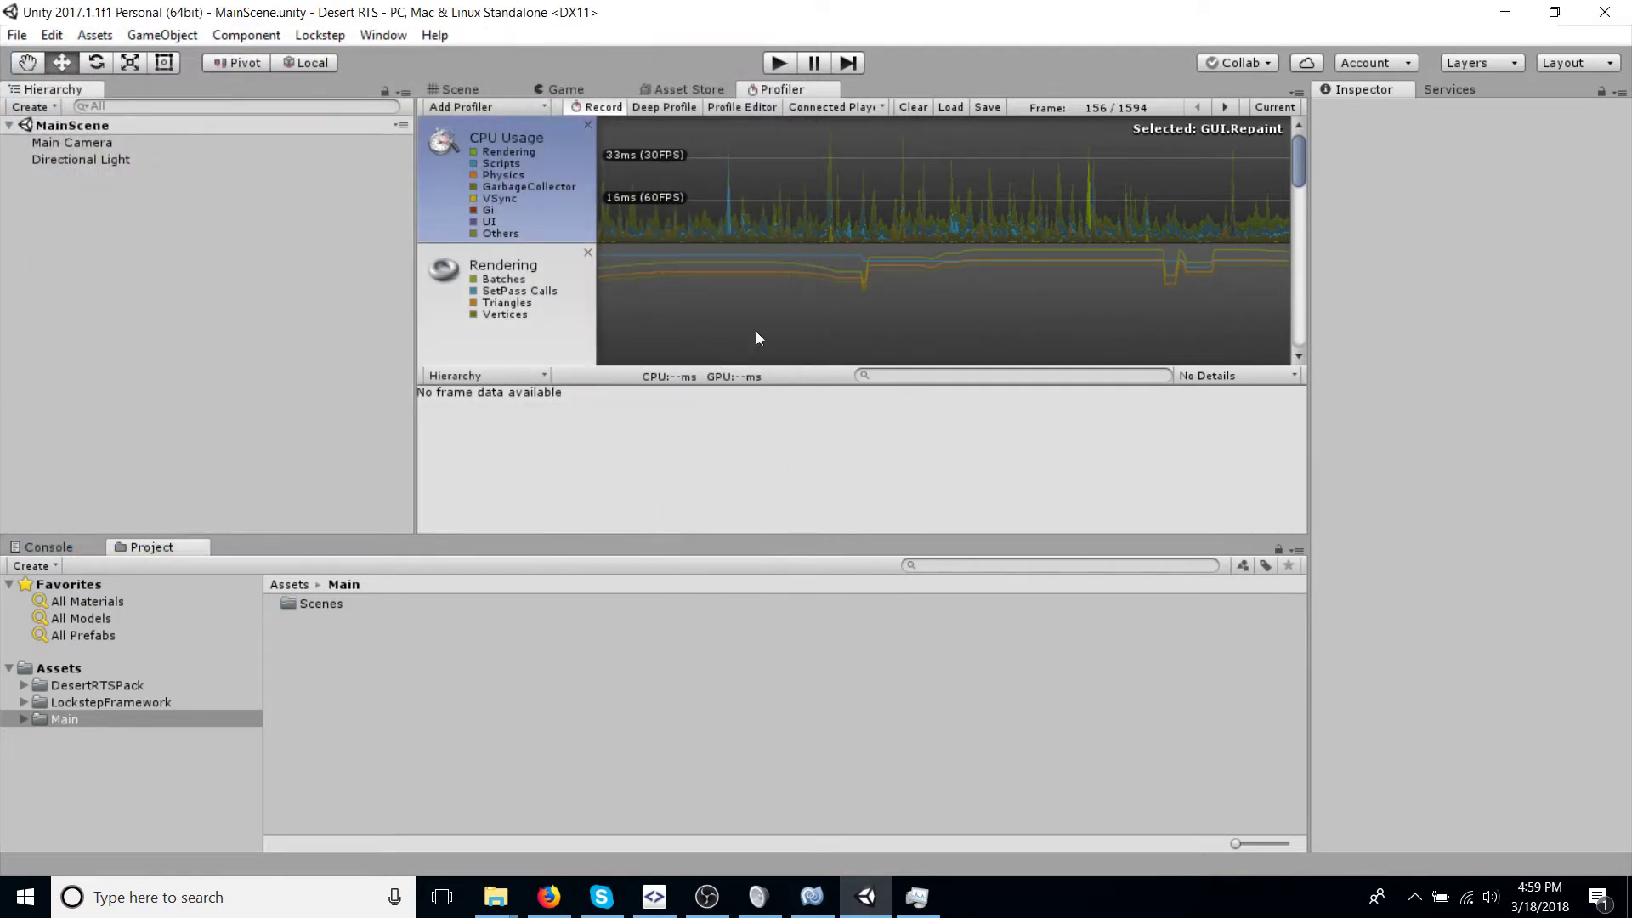
# Step: Switch from the Profiler to the Scene view and browse the project's asset folders
pyautogui.click(134, 686)
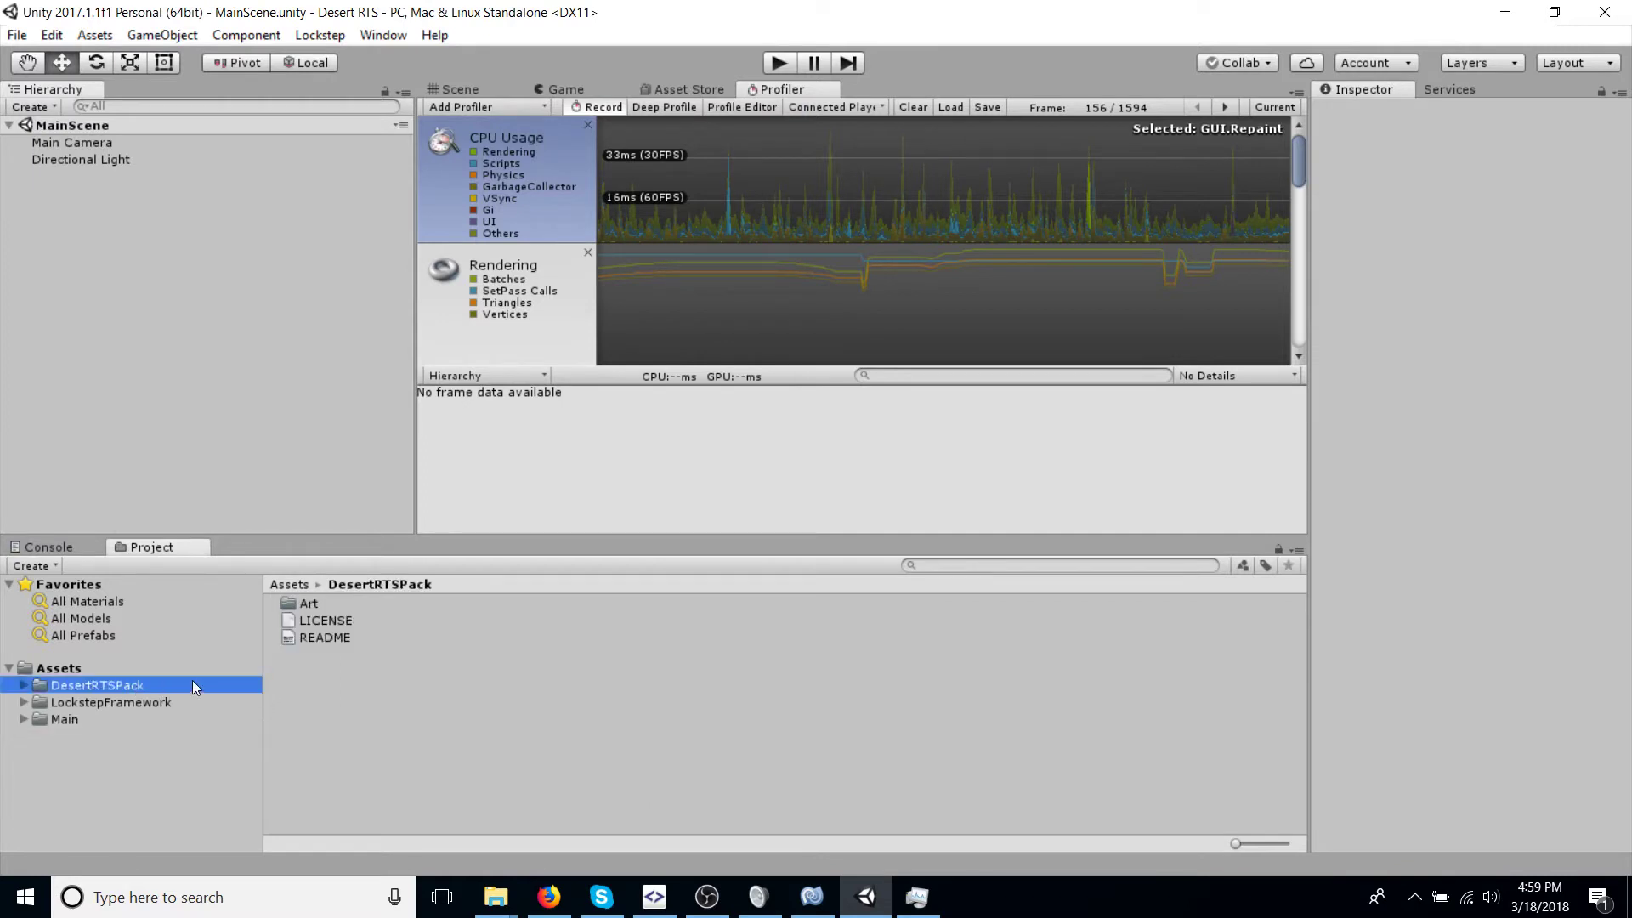
pyautogui.click(64, 719)
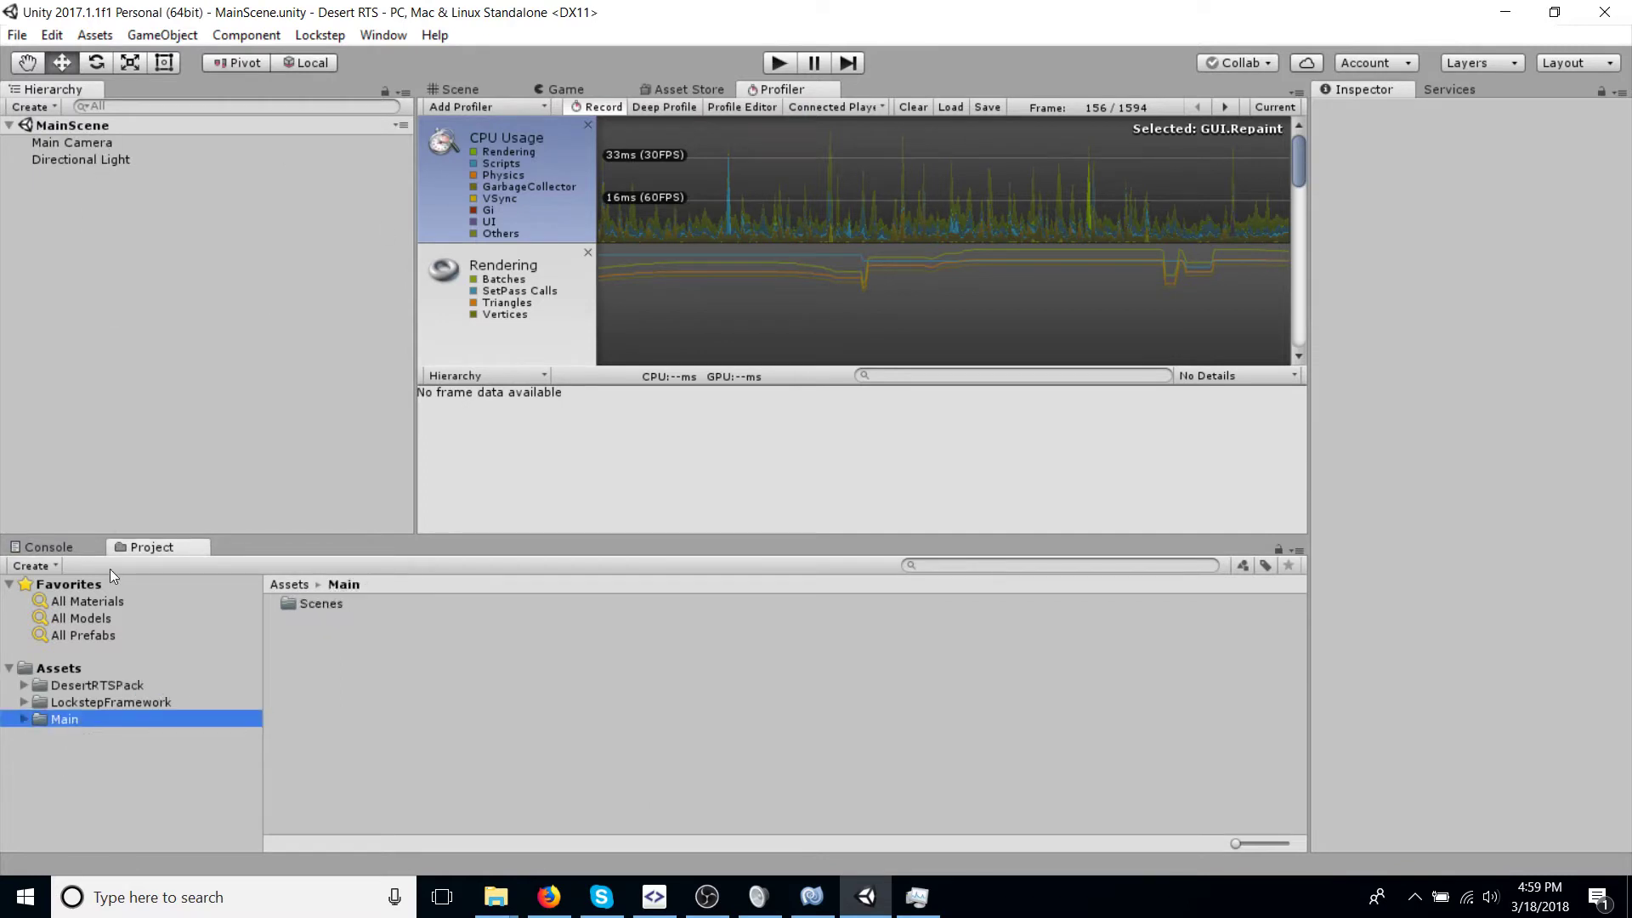
pyautogui.click(463, 89)
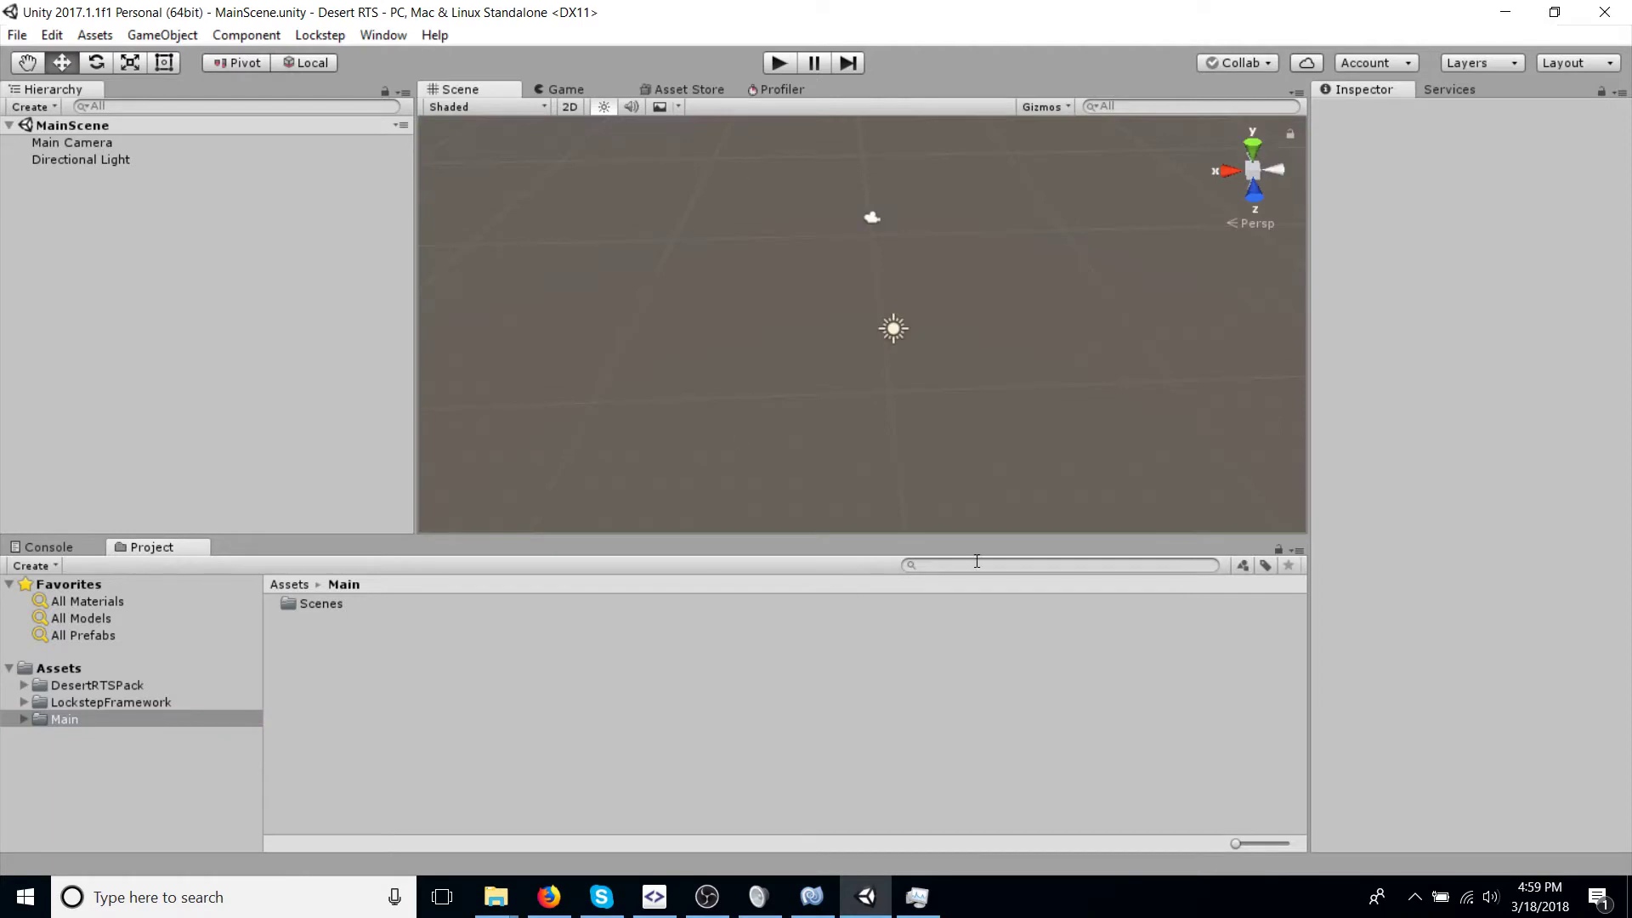
pyautogui.rightClick(198, 213)
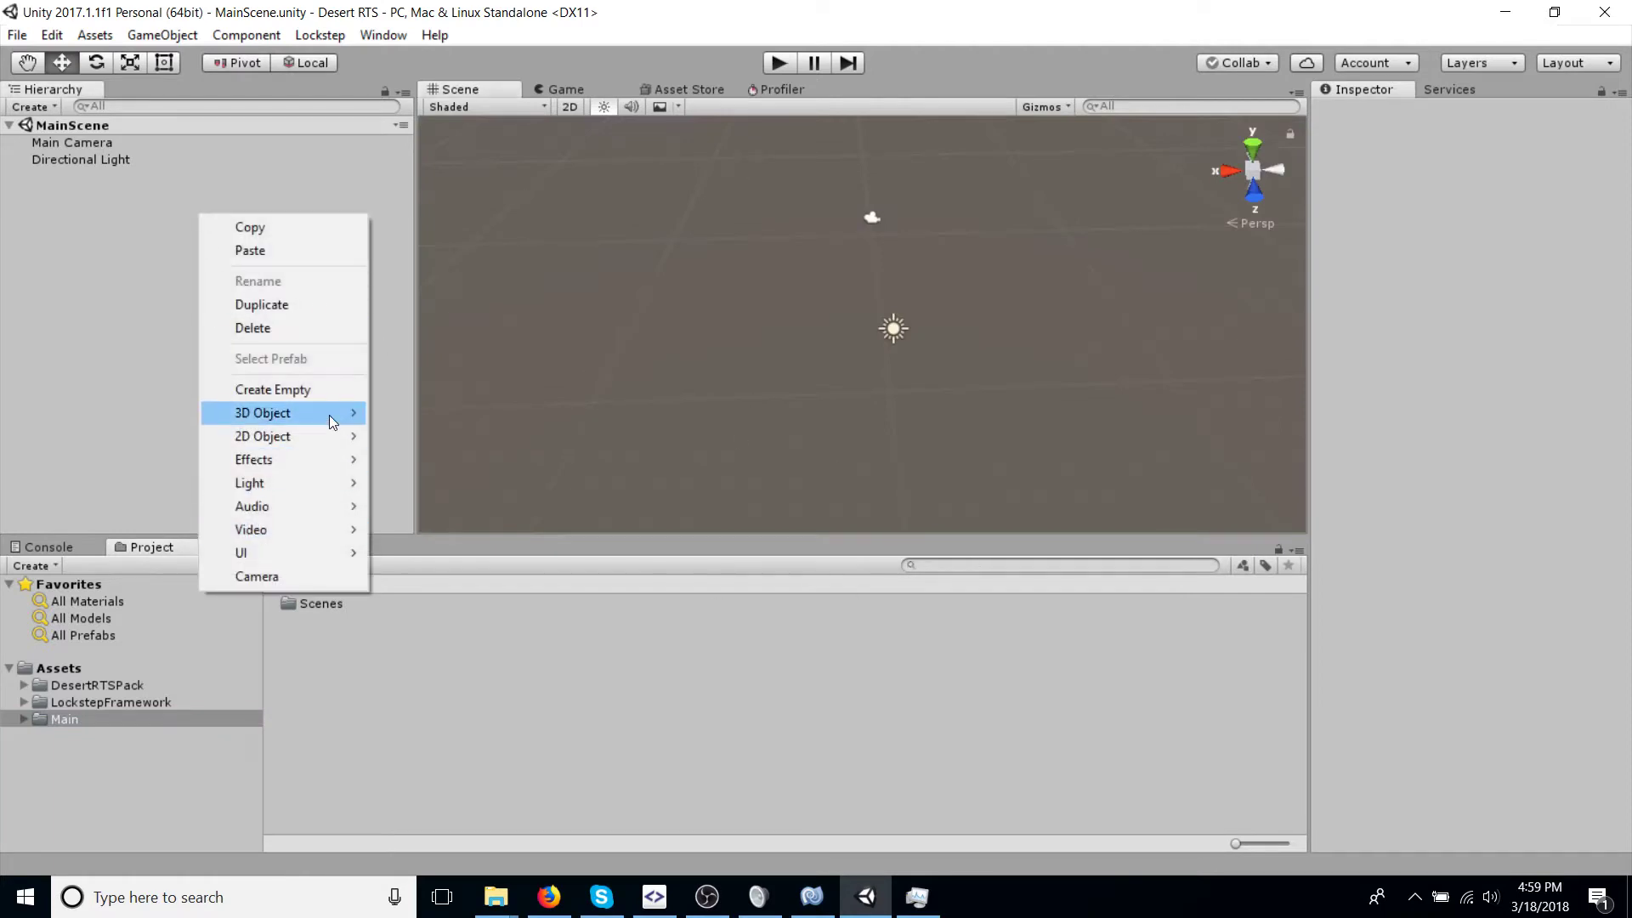
pyautogui.moveTo(313, 438)
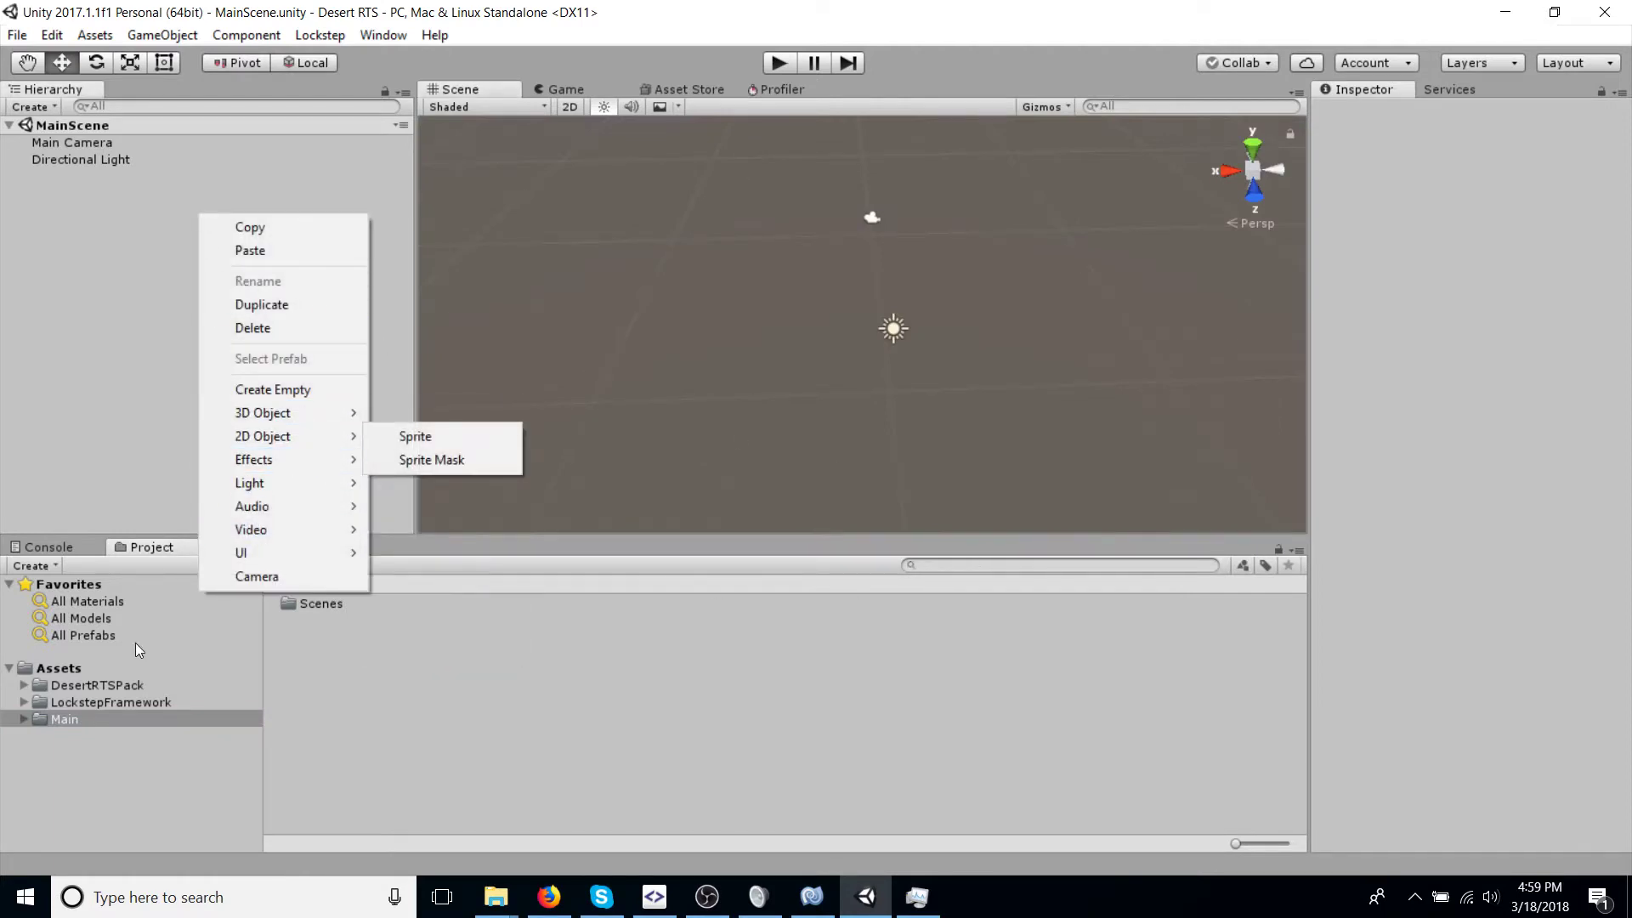
pyautogui.click(130, 700)
# Step: Search the project for 'examplesc' and open ExampleScene
pyautogui.click(1052, 566)
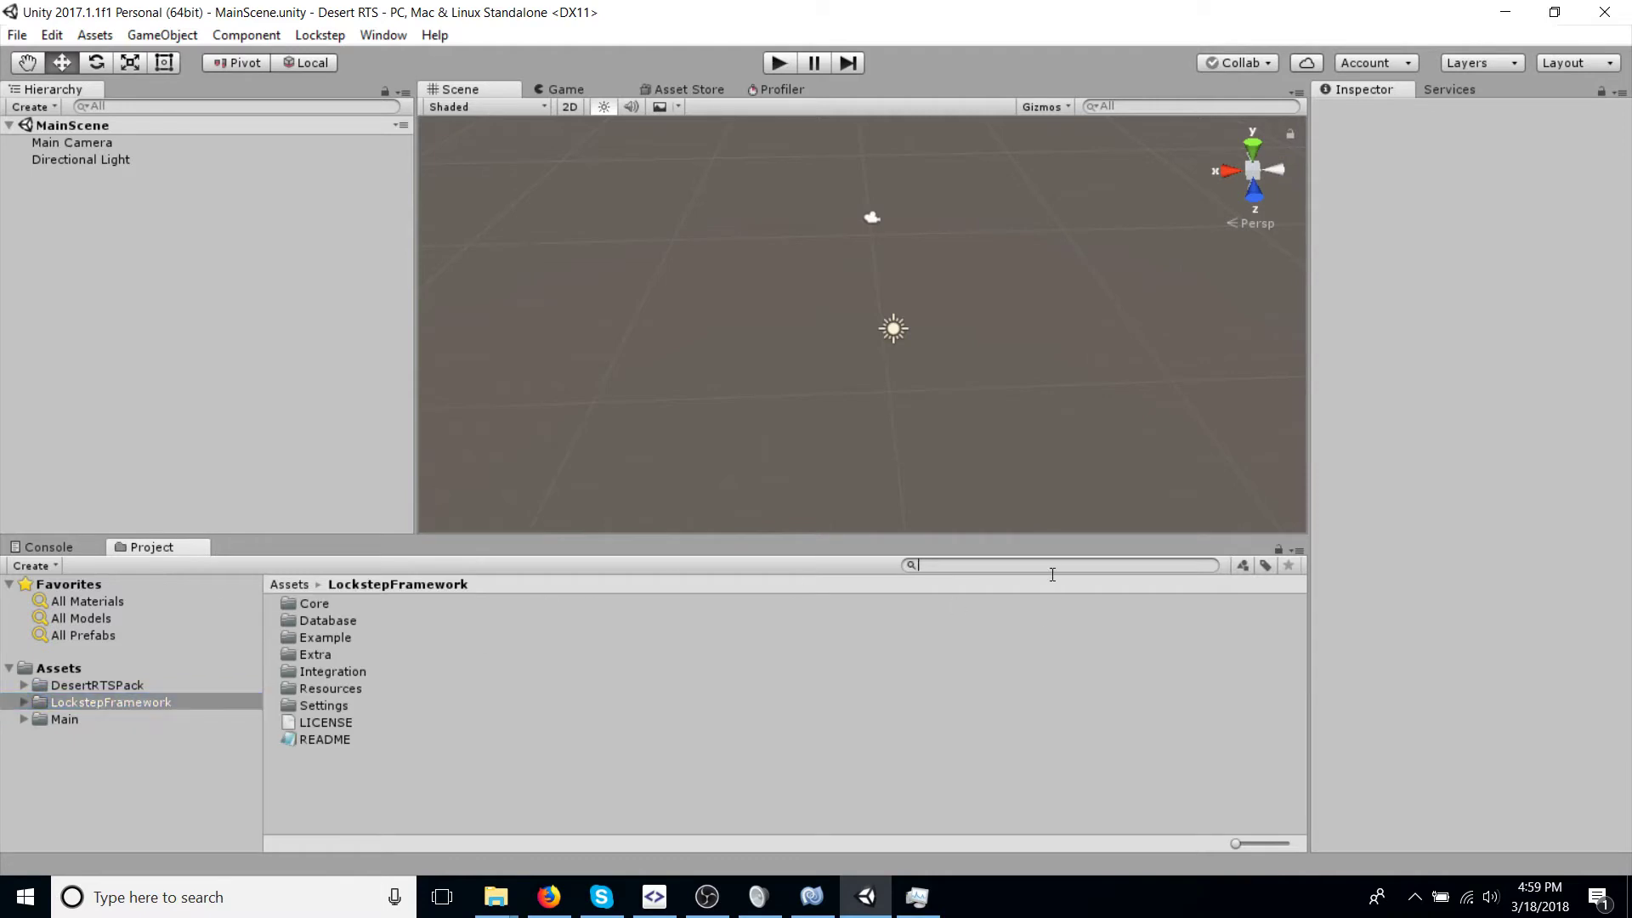
pyautogui.write('examplesc')
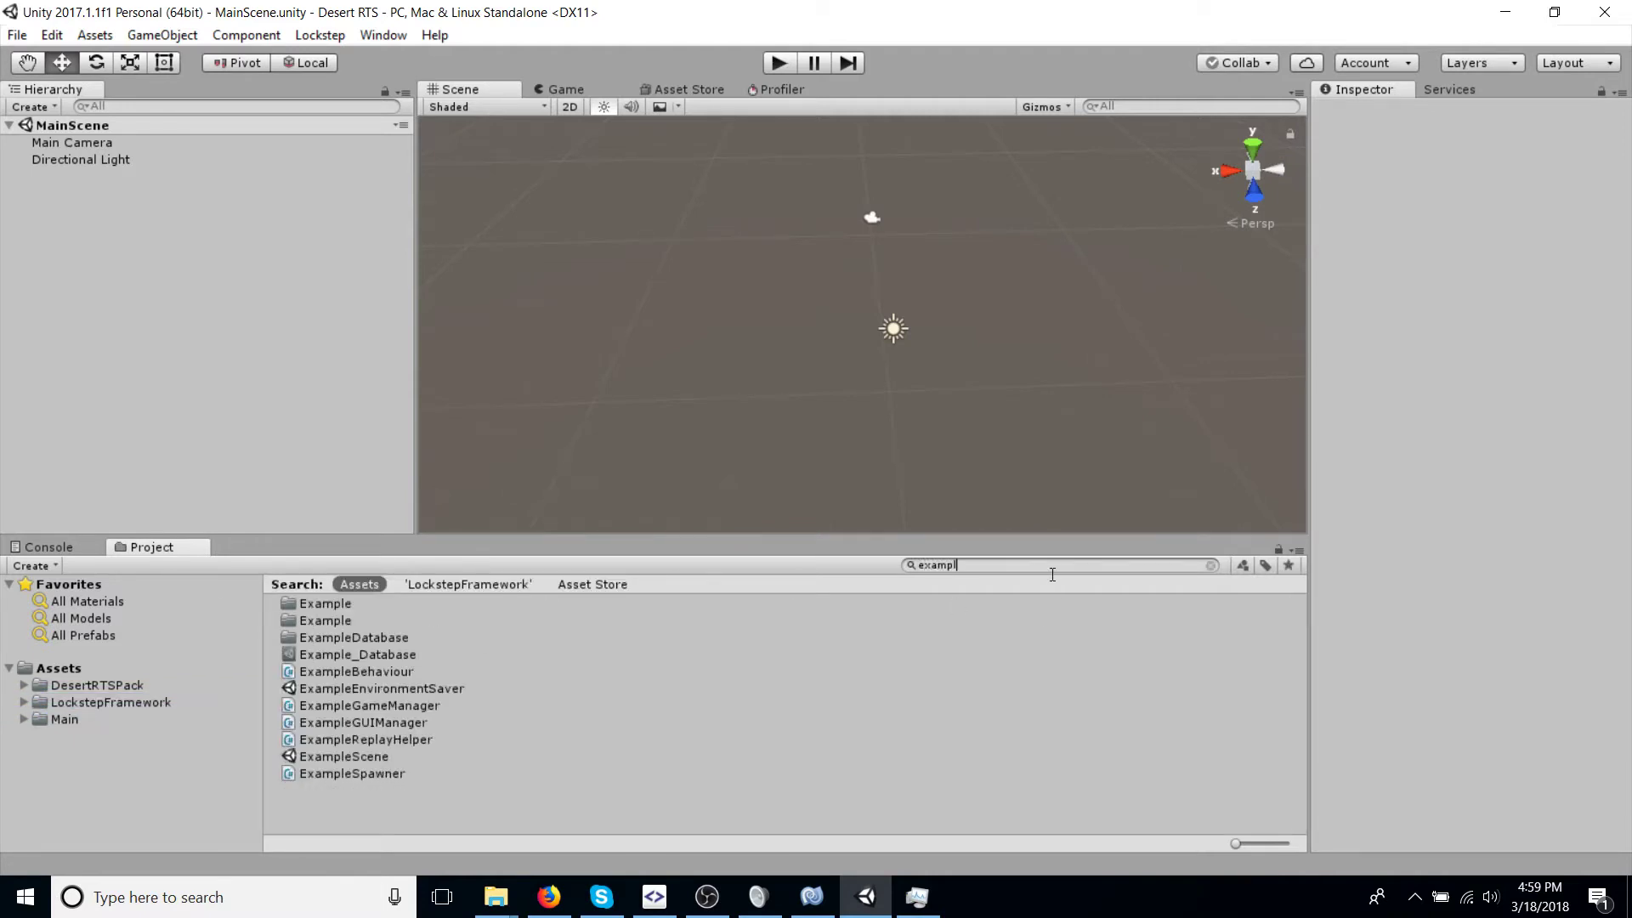
pyautogui.click(903, 602)
pyautogui.doubleClick(902, 602)
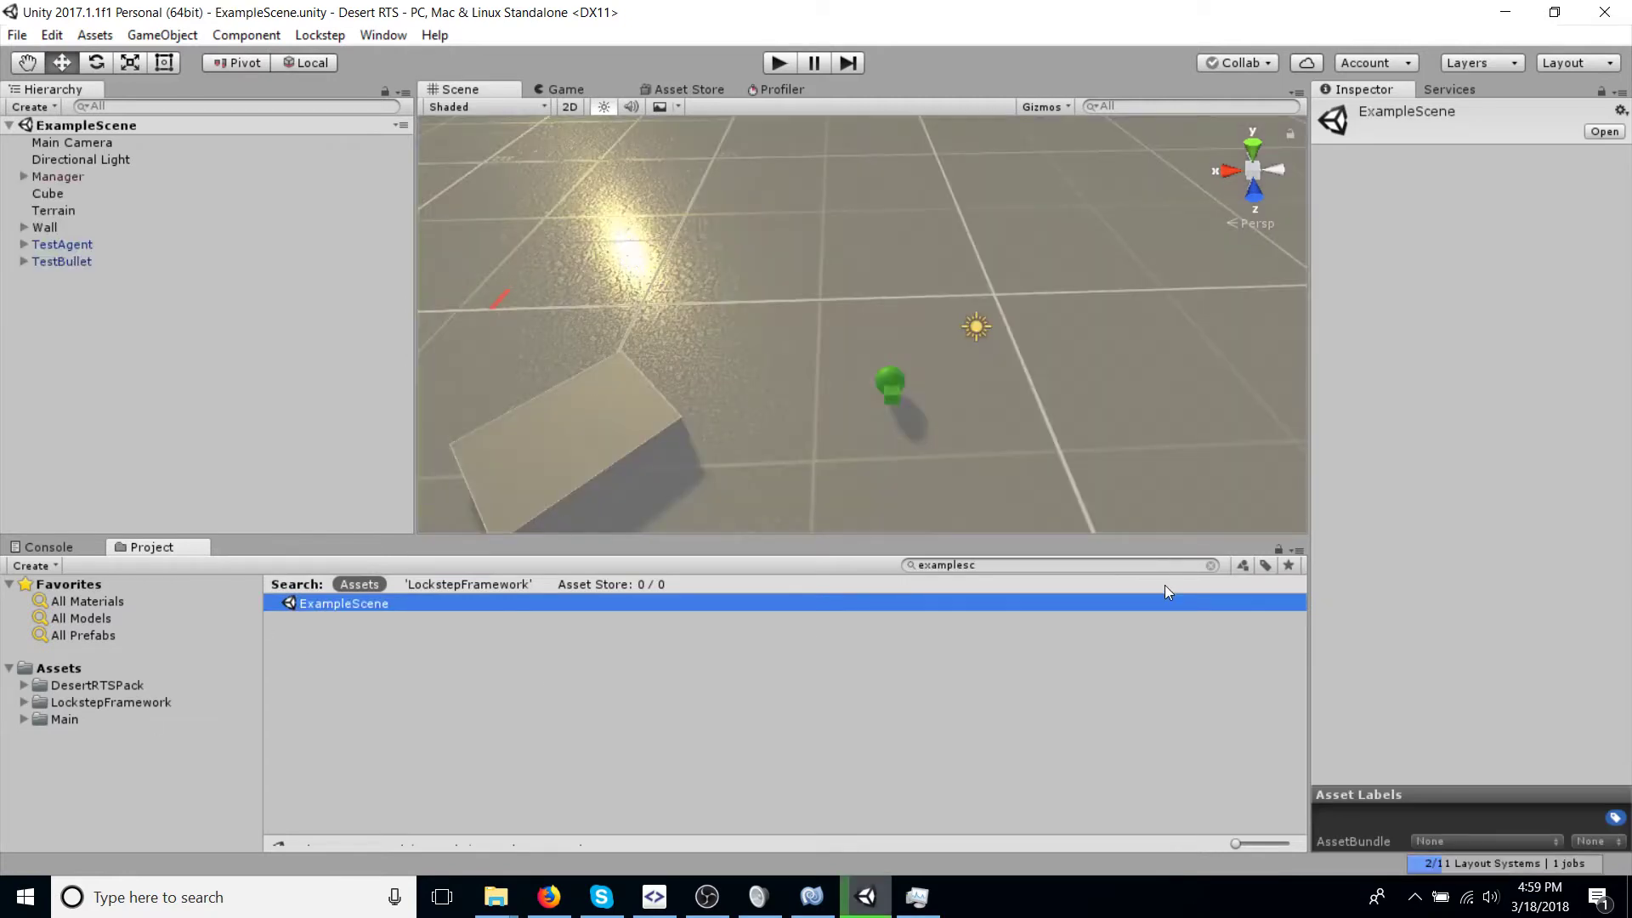
pyautogui.keyDown('alt'); pyautogui.moveTo(979, 418); pyautogui.dragTo(995, 425); pyautogui.keyUp('alt')
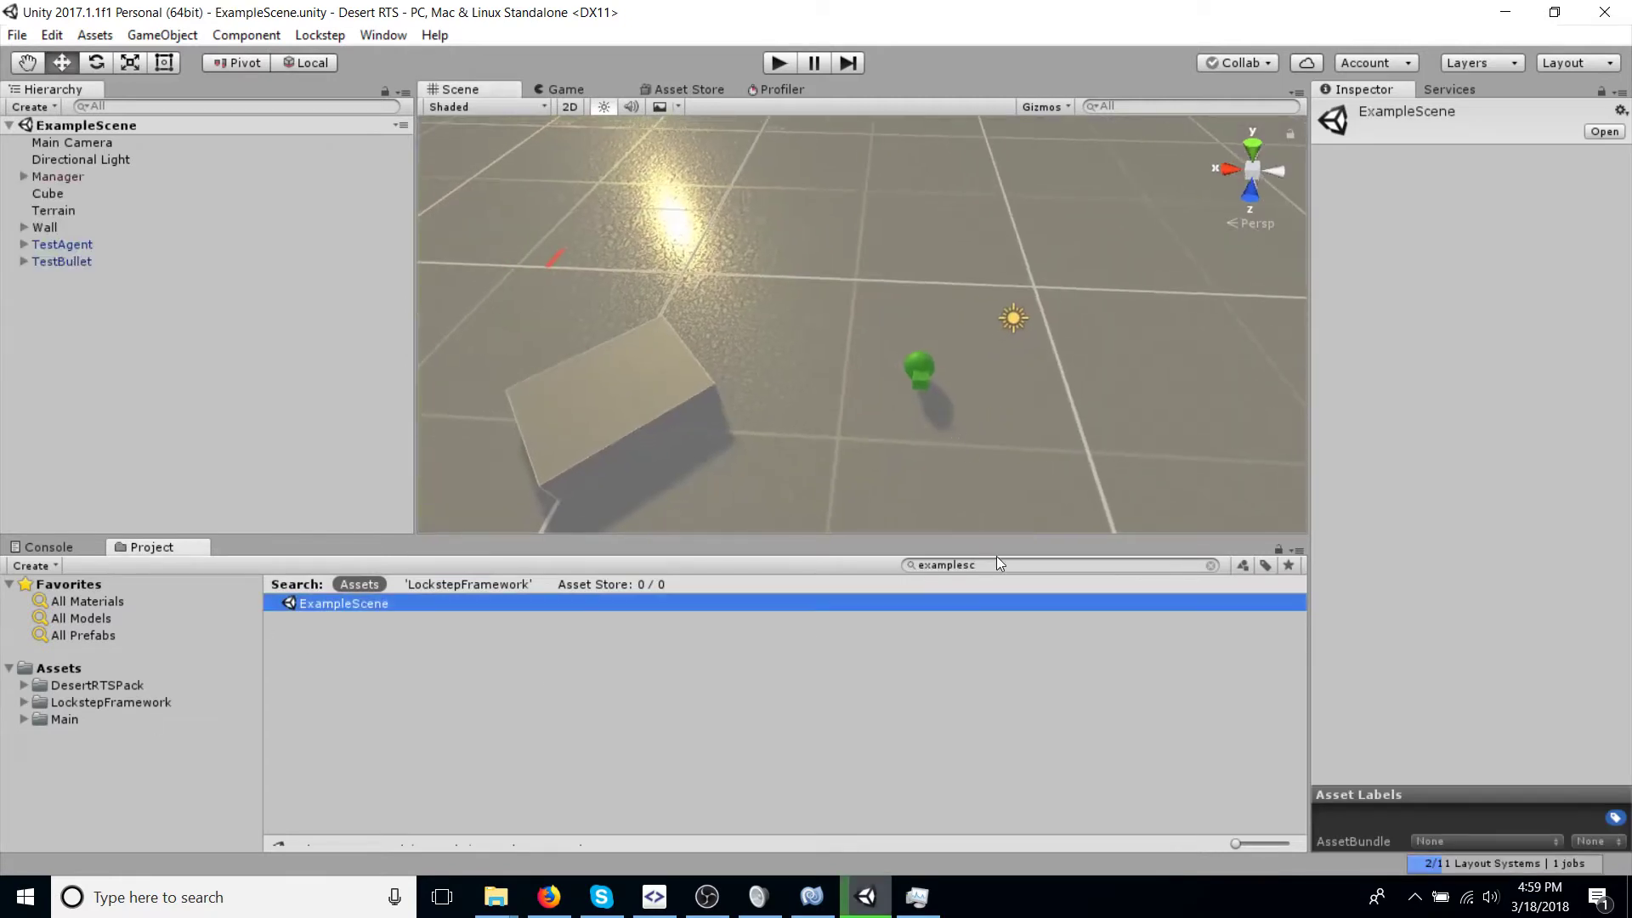
# Step: Inspect the Manager object's components, then search the project for 'main'
pyautogui.click(996, 560)
pyautogui.click(68, 176)
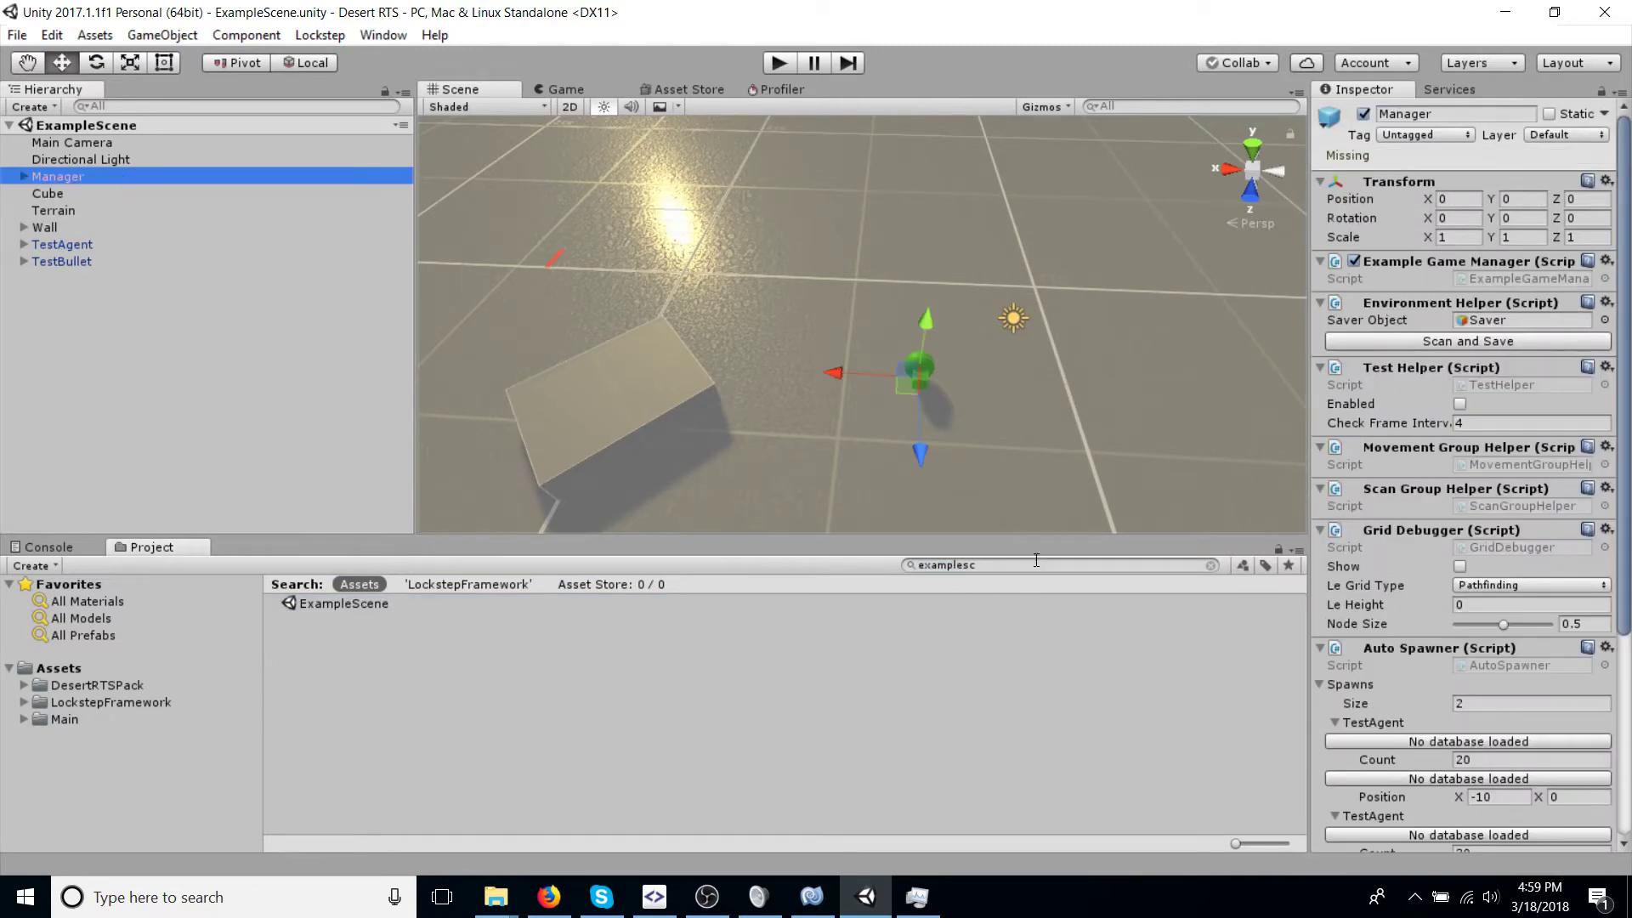
pyautogui.click(1036, 560)
pyautogui.write('main')
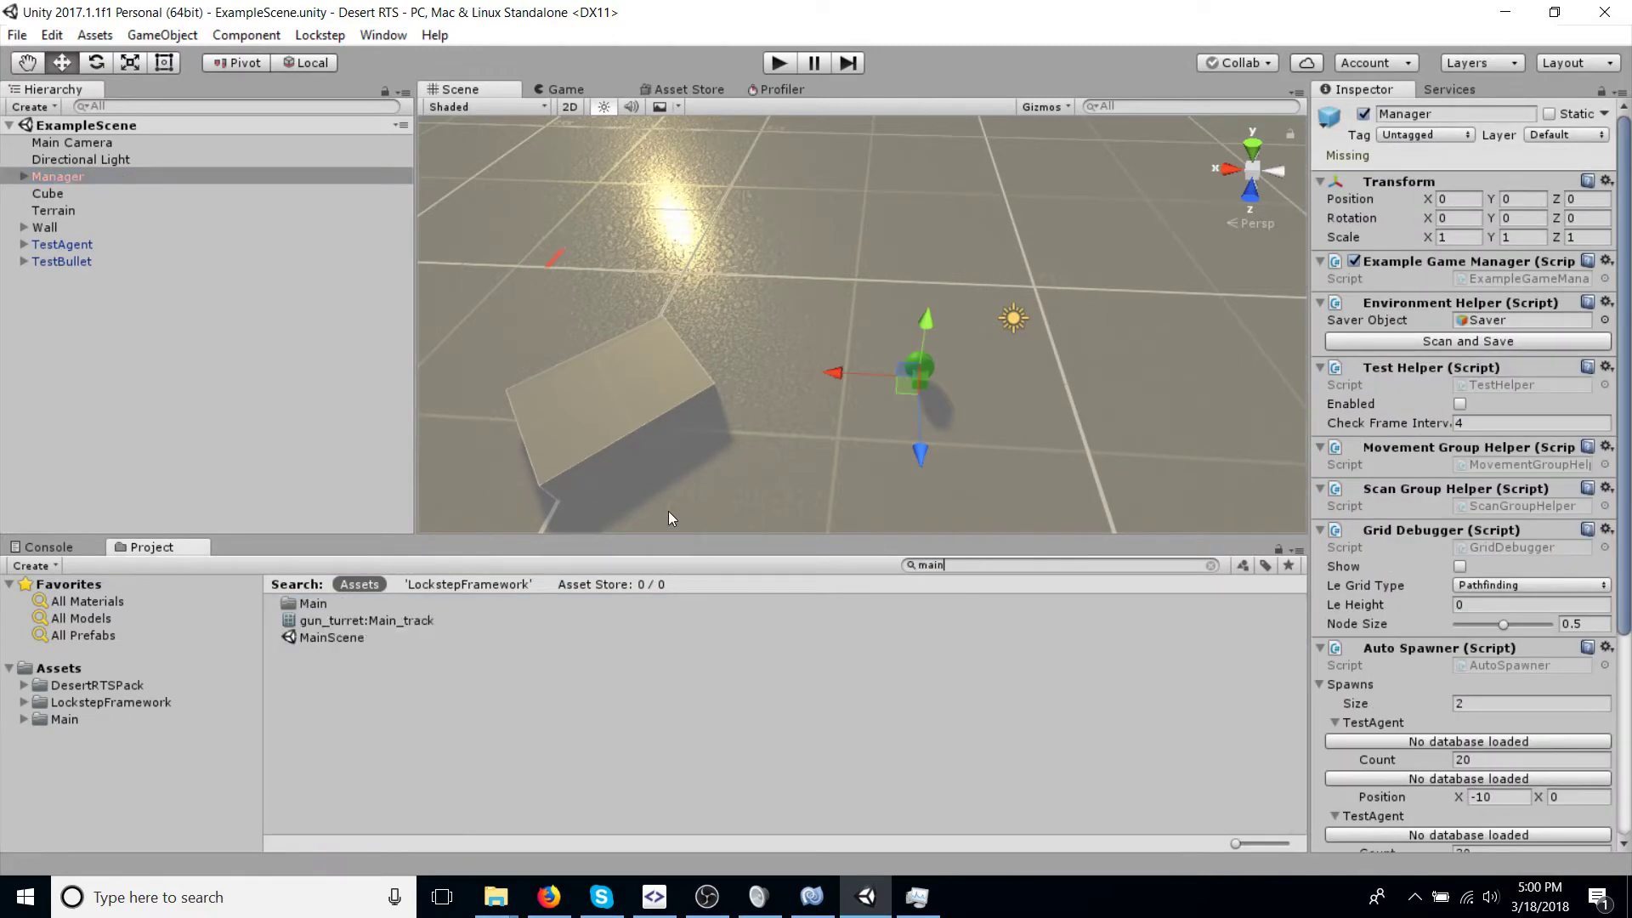
# Step: Open Main/Scenes/MainScene and paste the copied Manager object into its Hierarchy
pyautogui.doubleClick(343, 604)
pyautogui.doubleClick(343, 606)
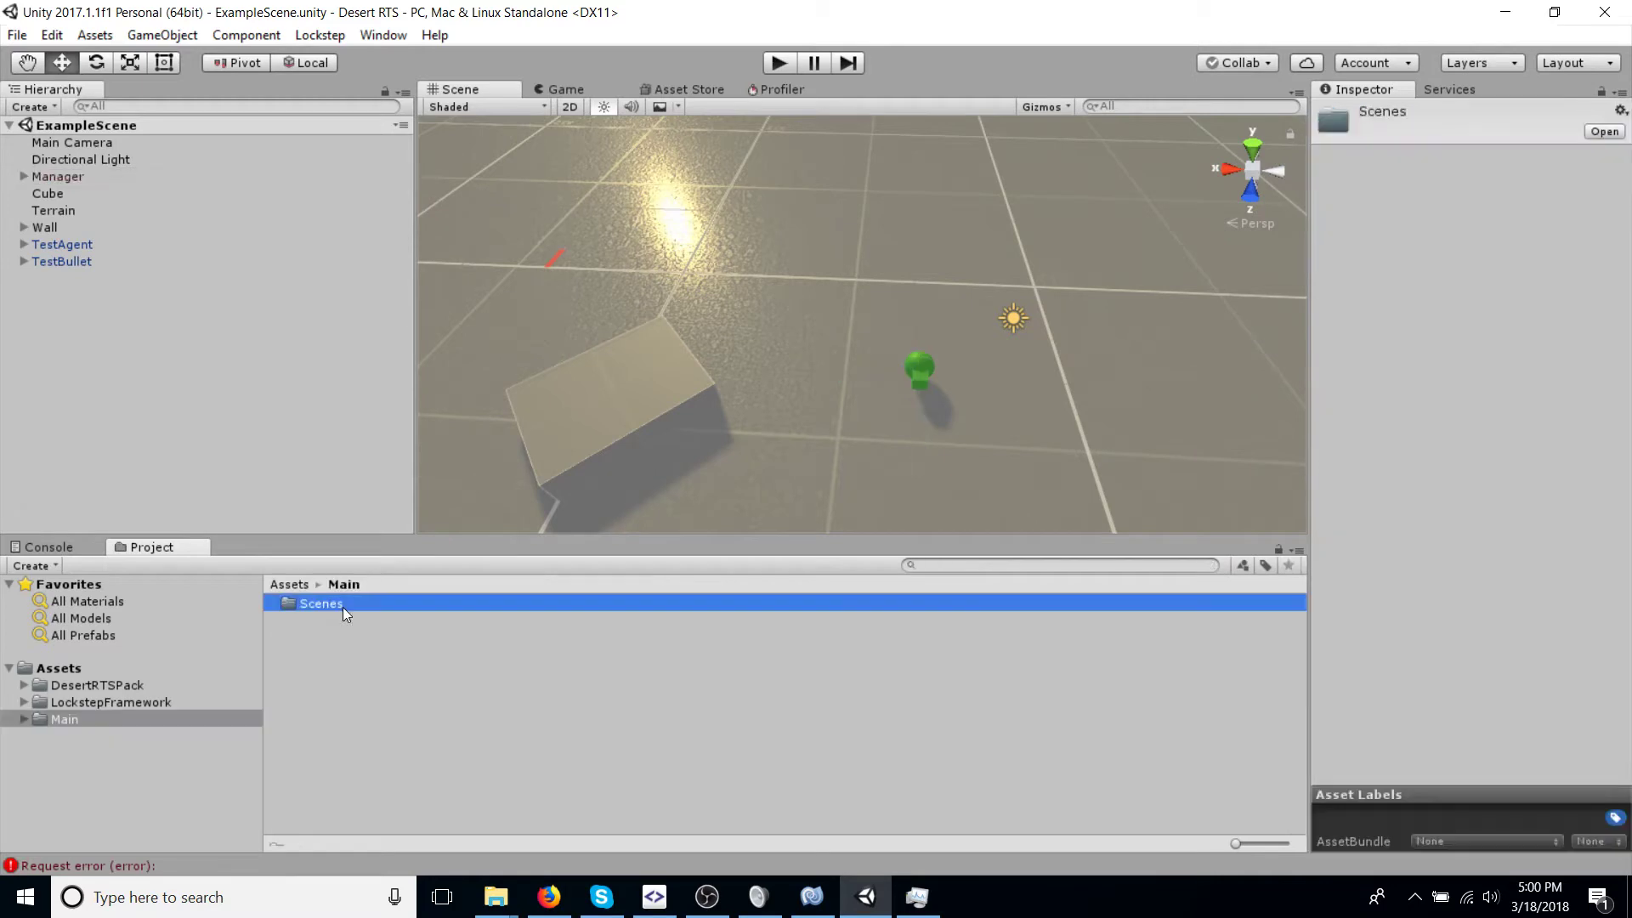
pyautogui.doubleClick(344, 606)
pyautogui.click(131, 335)
pyautogui.hotkey('ctrl', 'v')
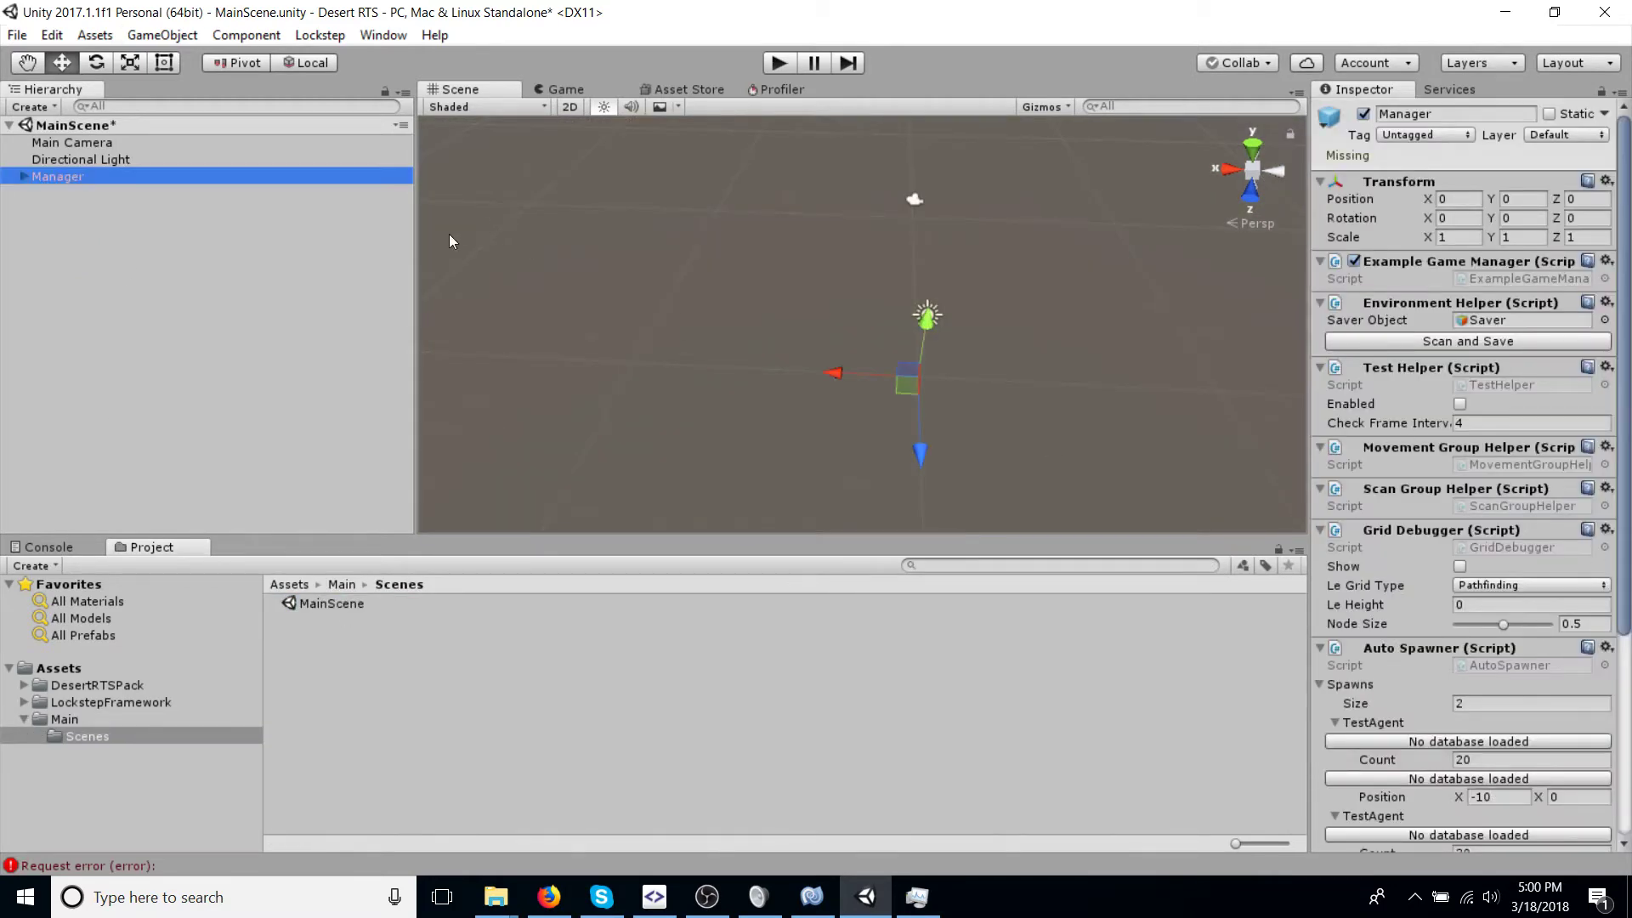
# Step: Expand Manager in the Hierarchy to reveal its Saver child, keeping Manager selected
pyautogui.scroll(-5, 1538, 388)
pyautogui.scroll(3, 1569, 636)
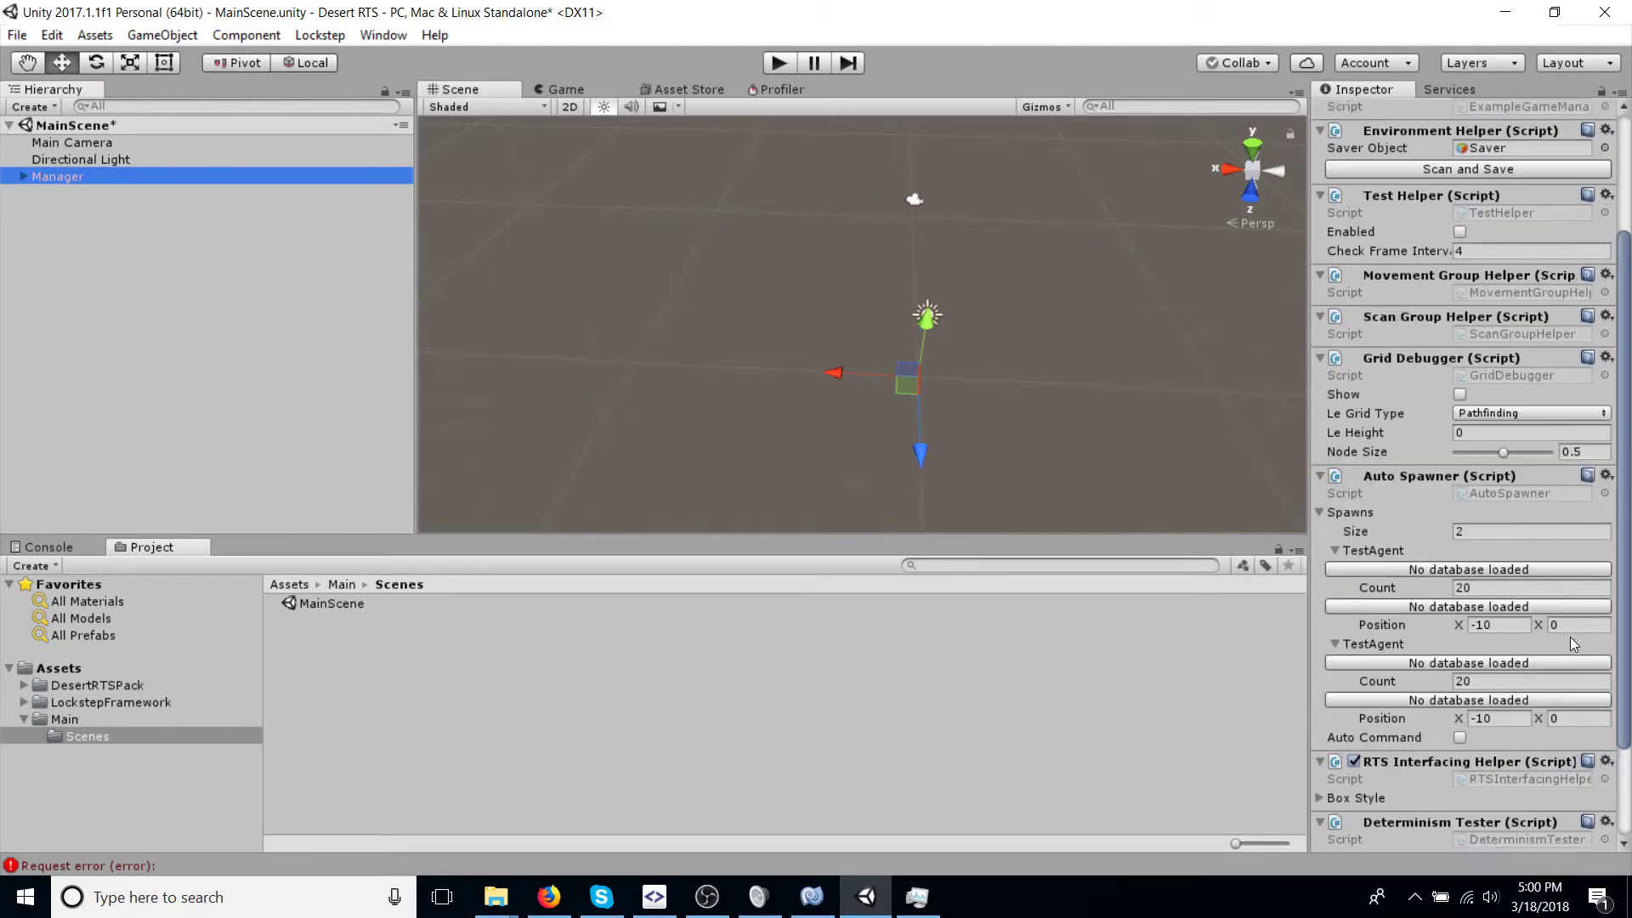
pyautogui.scroll(-3, 1372, 660)
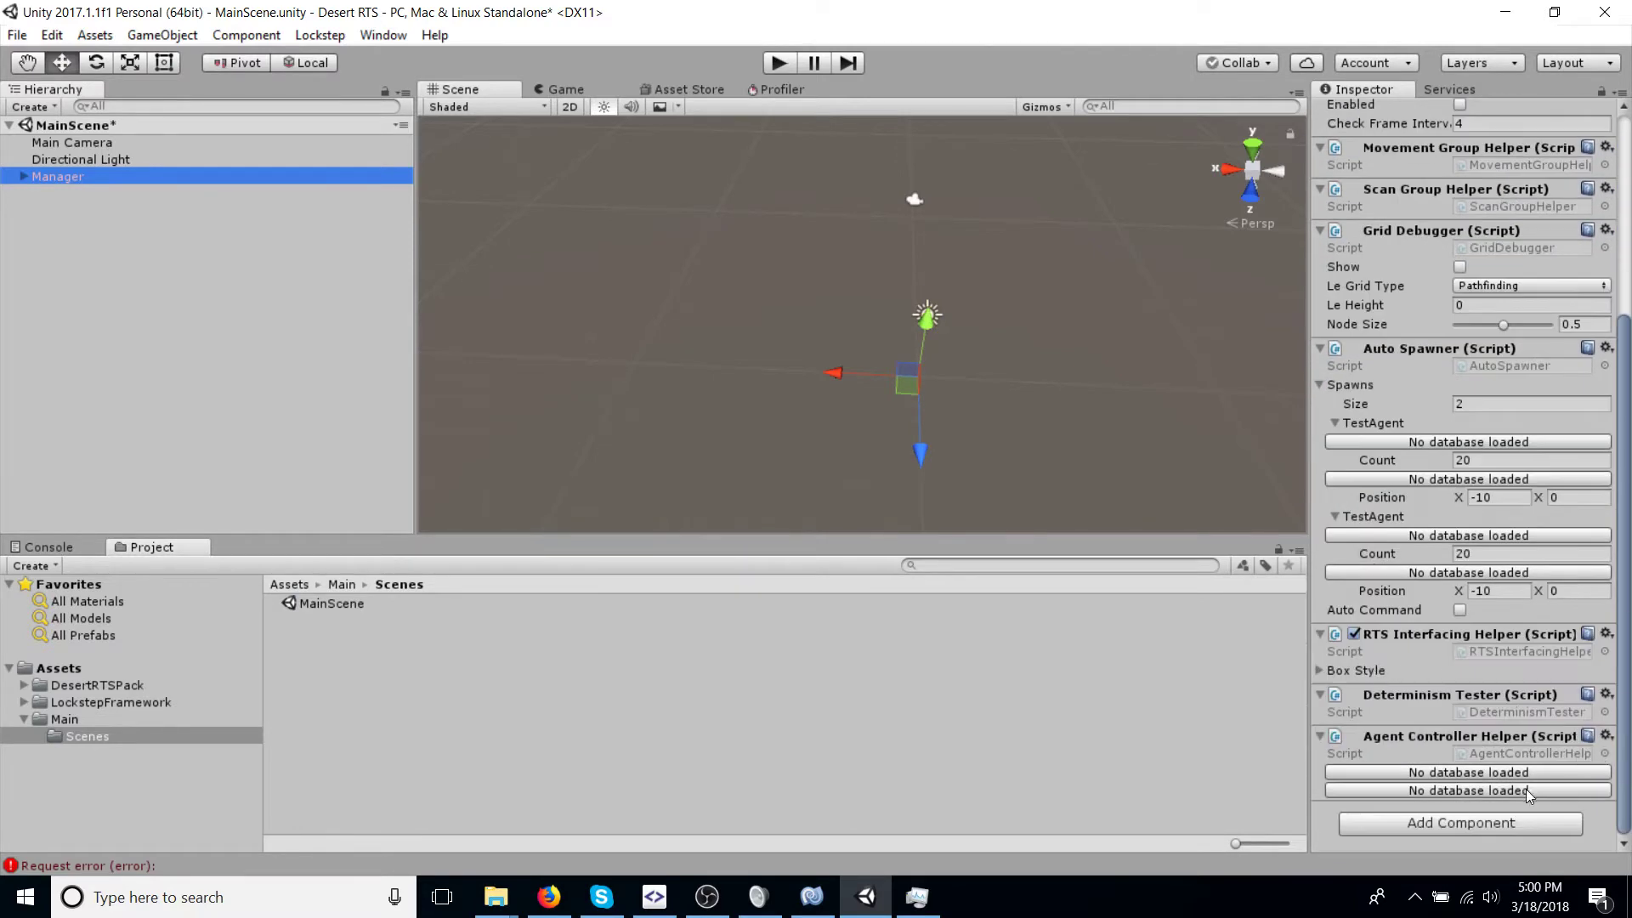
pyautogui.scroll(2, 1530, 794)
pyautogui.scroll(5, 1521, 791)
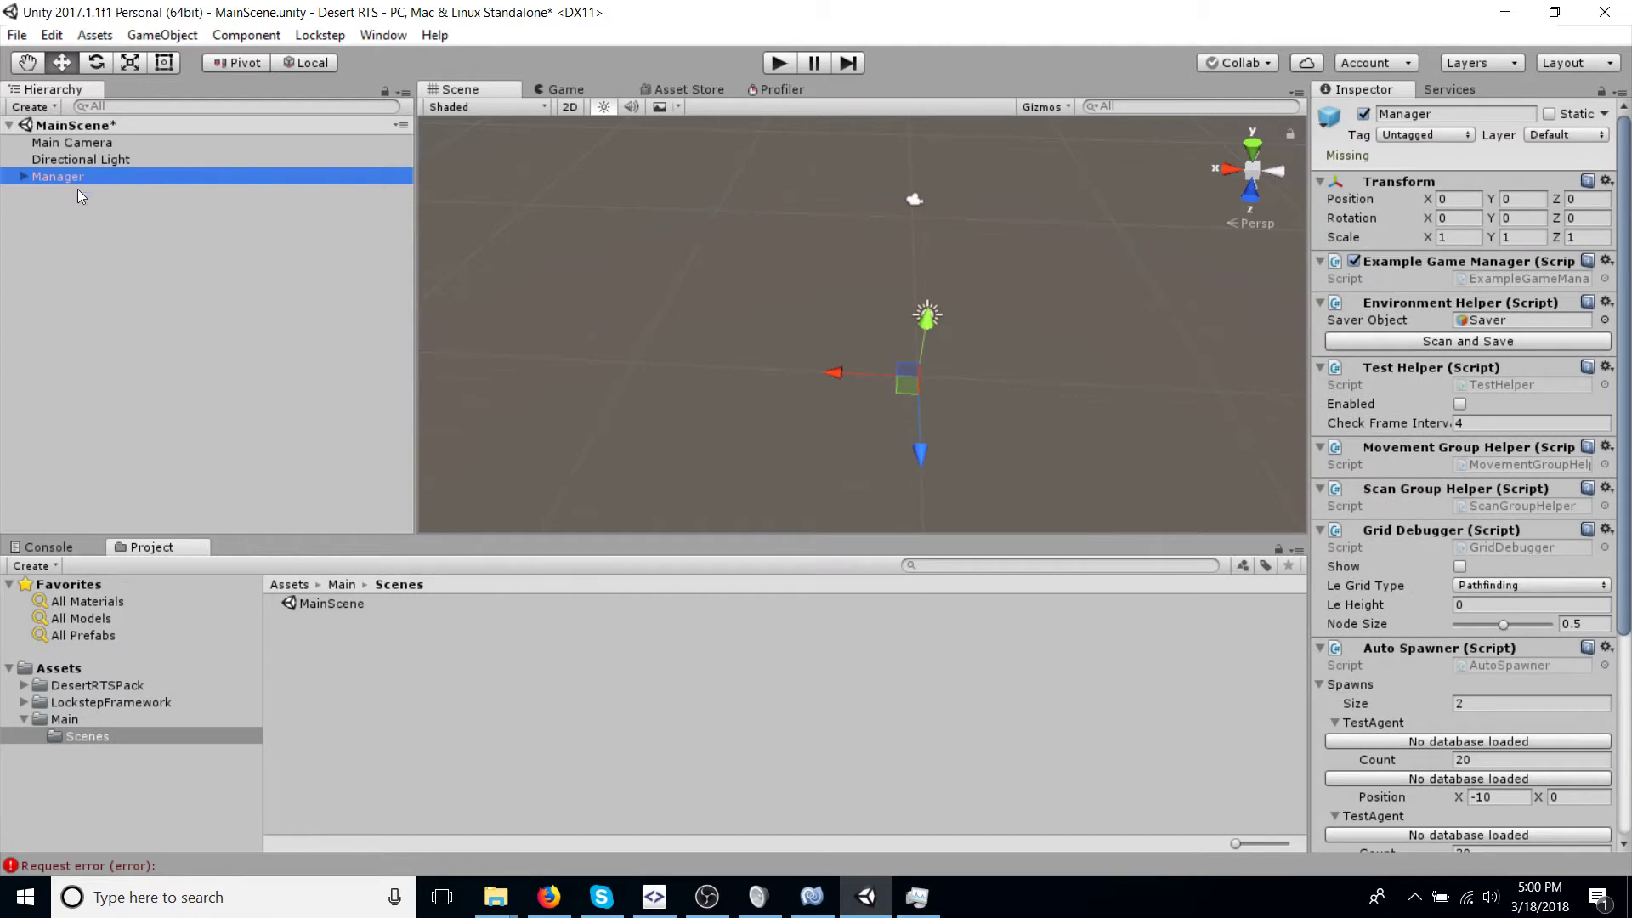
pyautogui.click(22, 177)
pyautogui.click(282, 241)
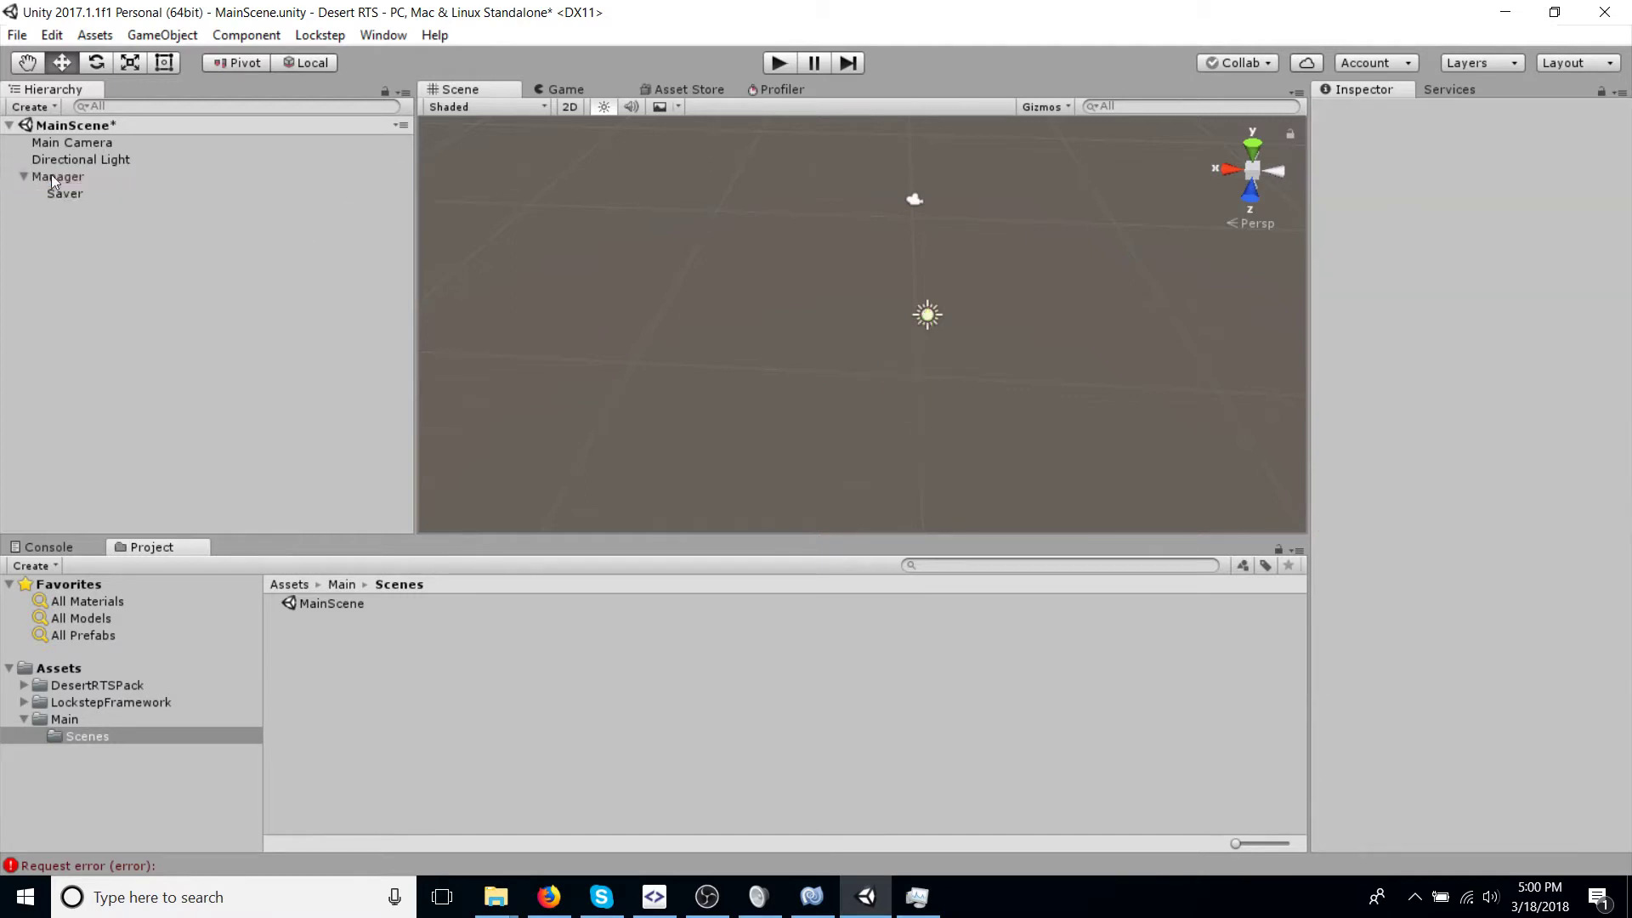
pyautogui.click(75, 177)
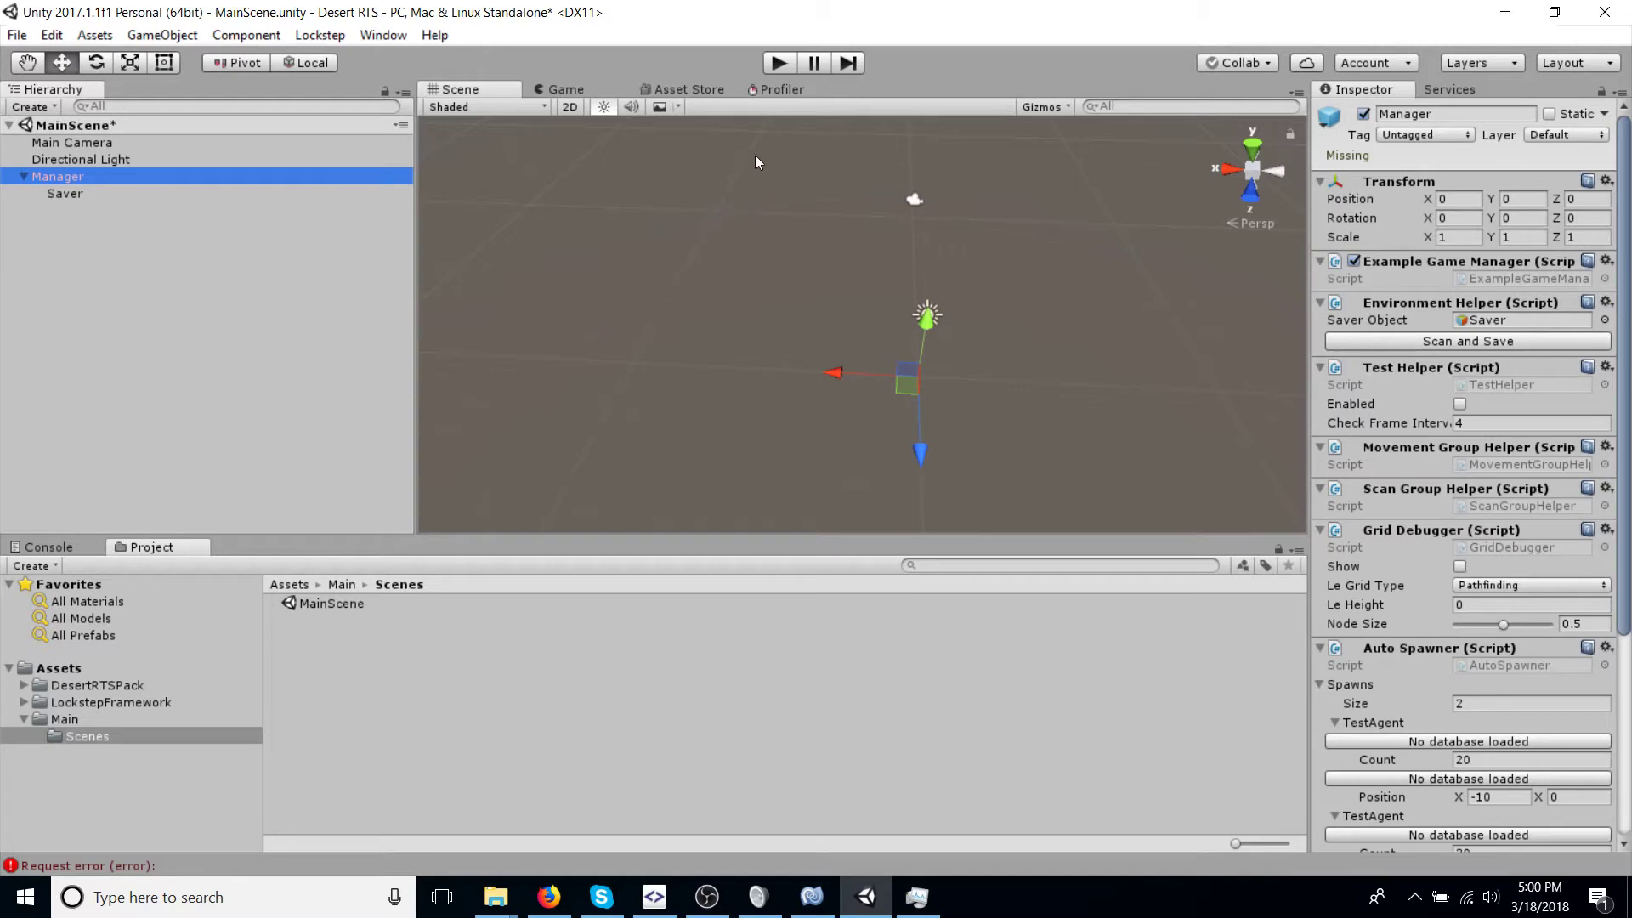
pyautogui.click(163, 35)
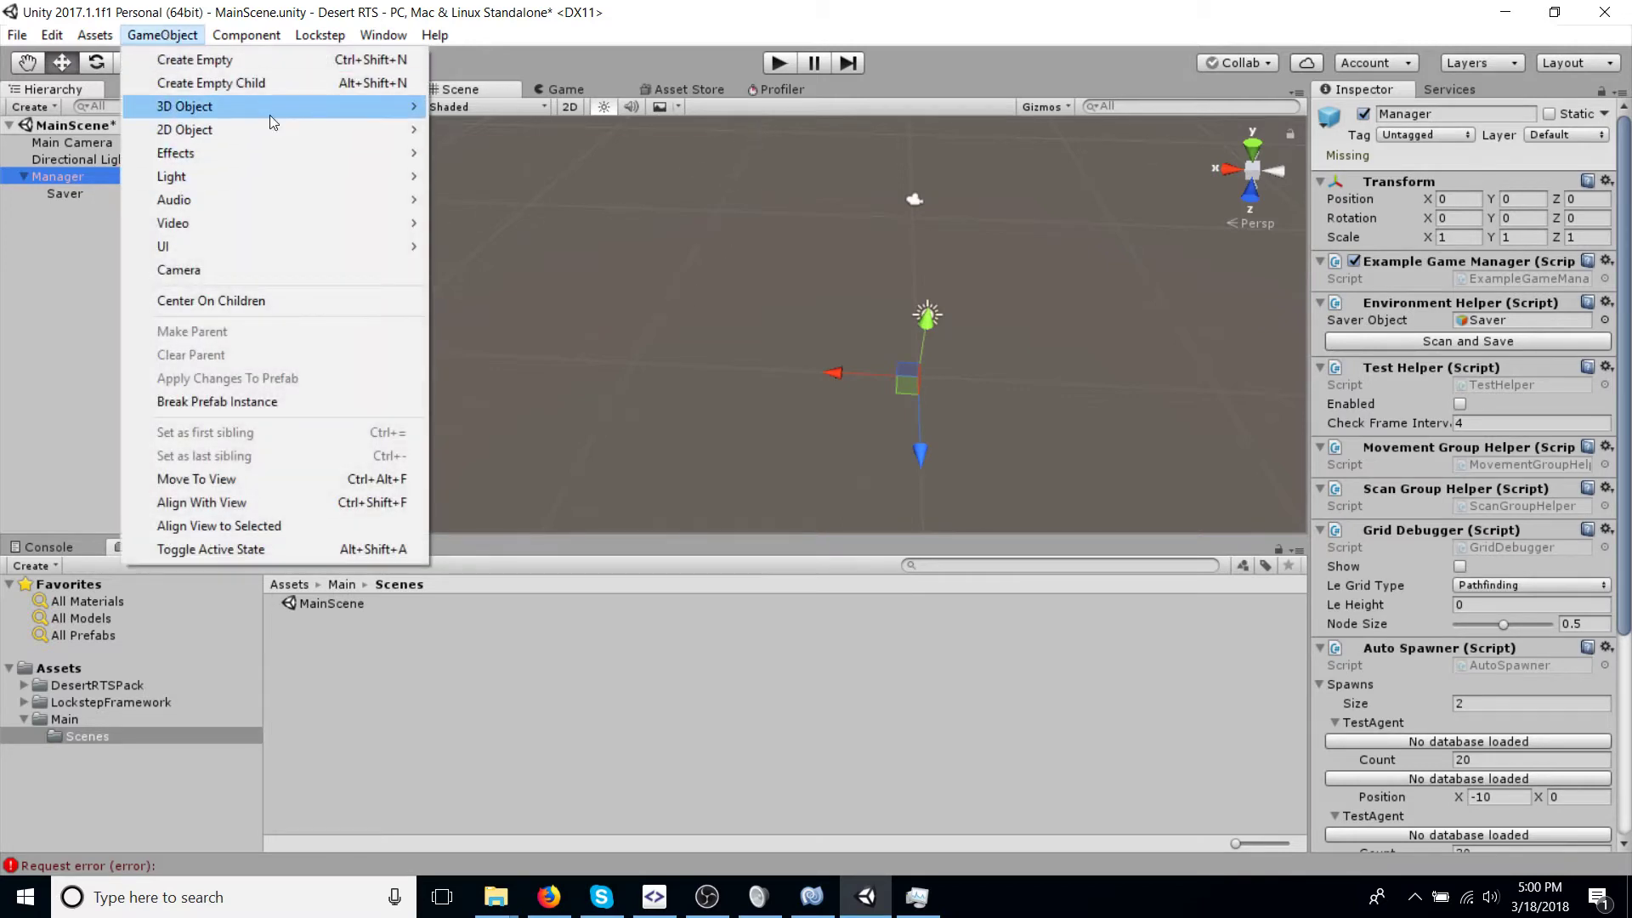
# Step: Add a Terrain and set its Position X and Z to -100
pyautogui.moveTo(269, 111)
pyautogui.click(481, 285)
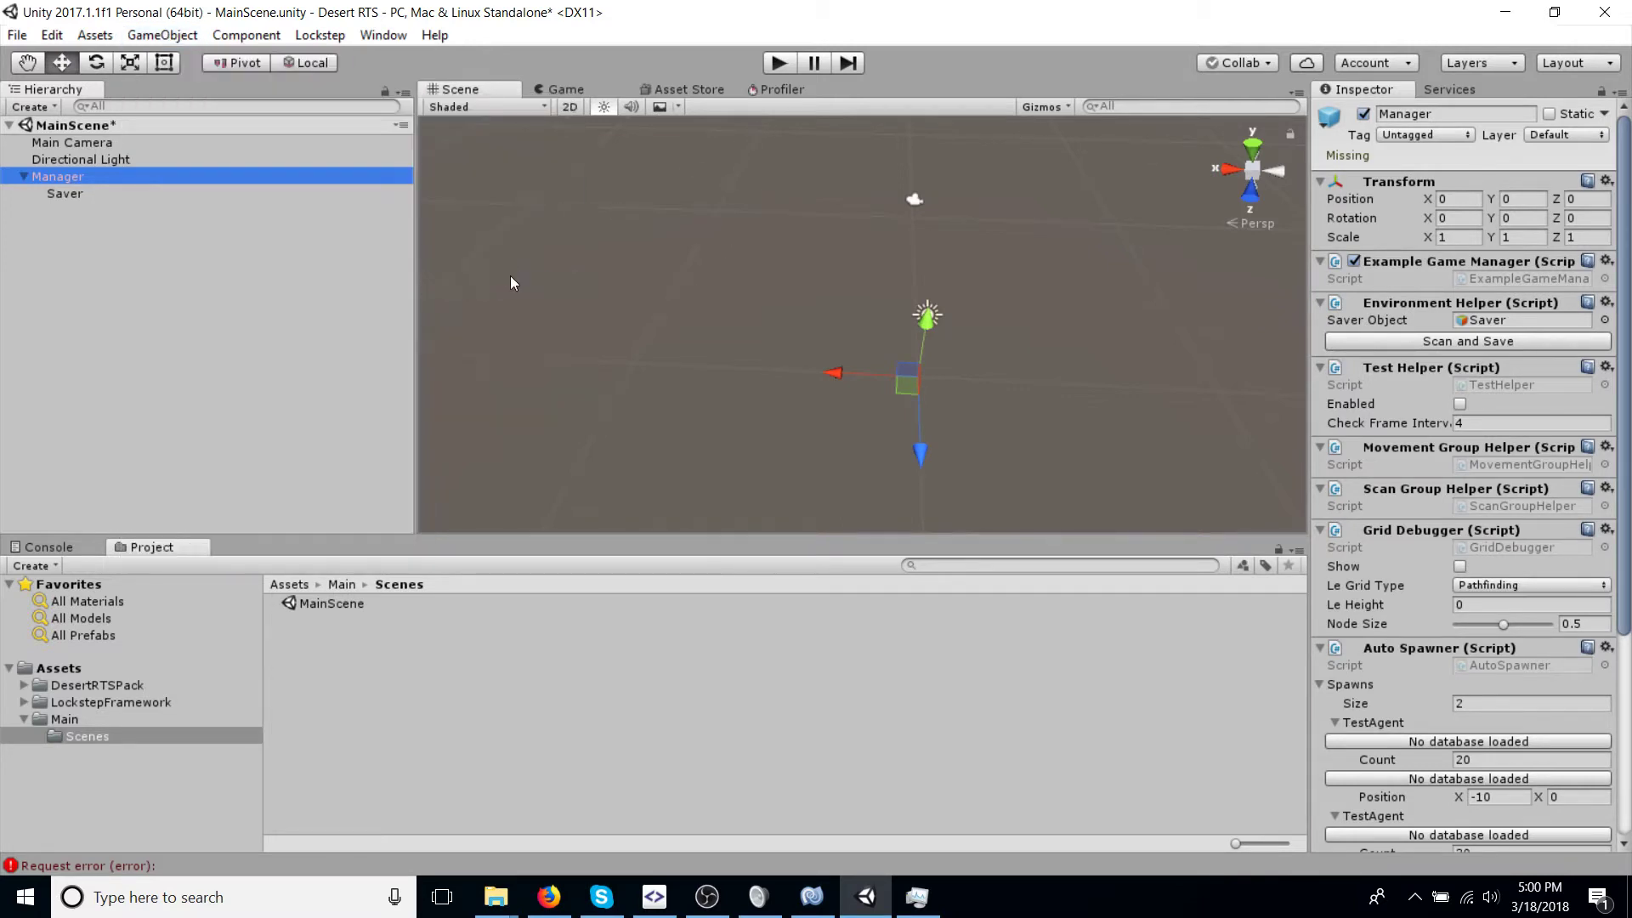
pyautogui.click(1457, 177)
pyautogui.write('-10-')
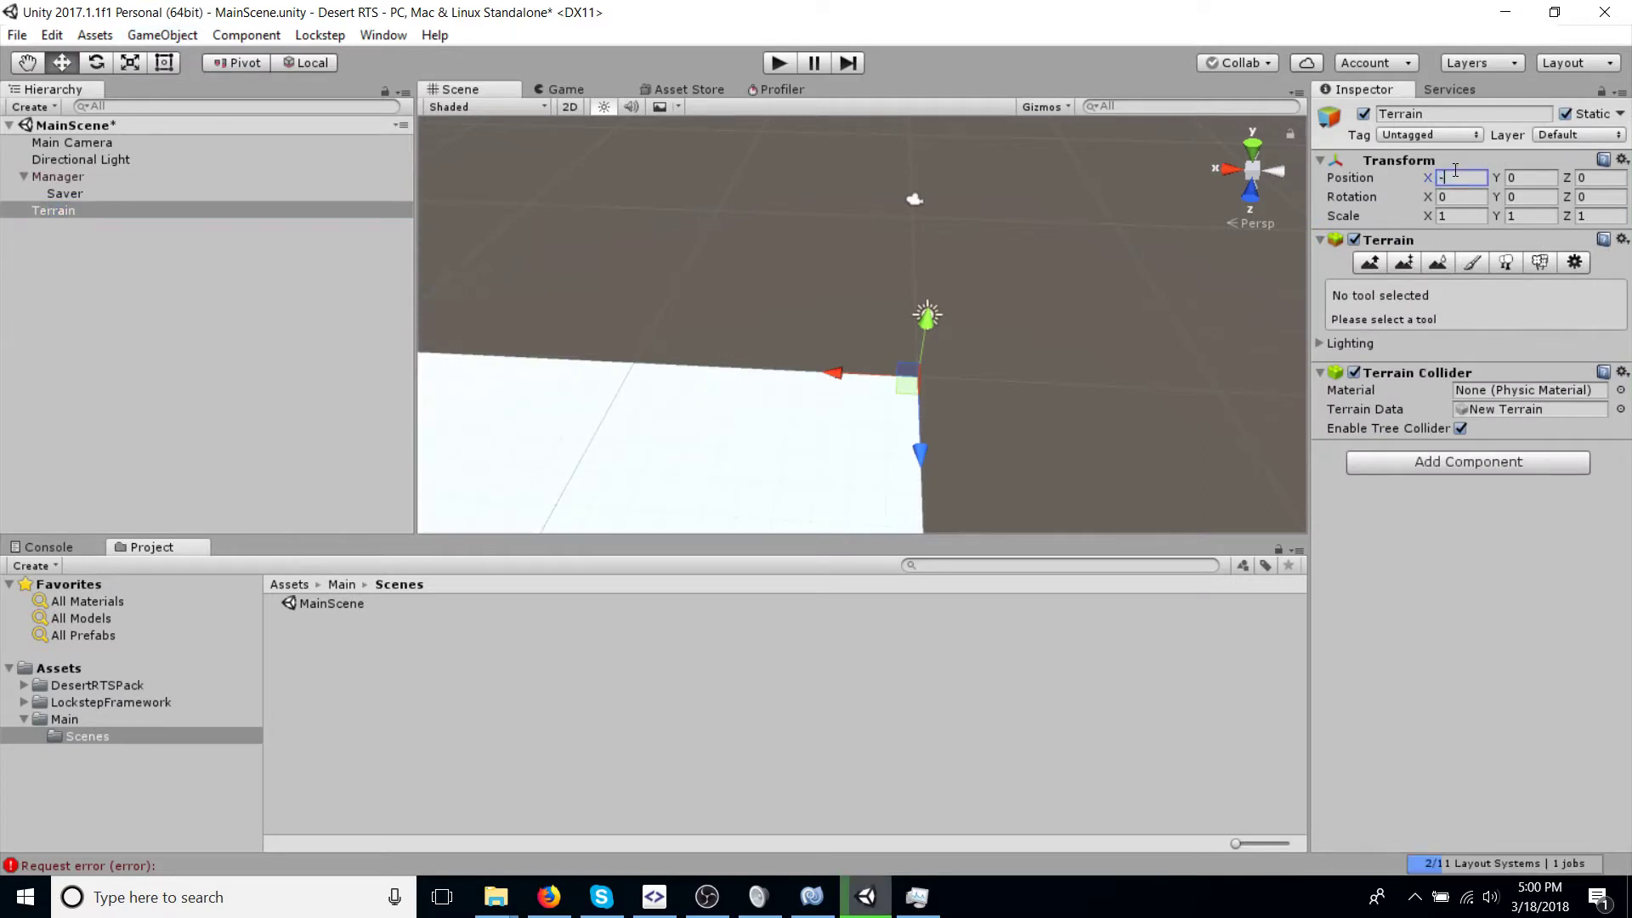
pyautogui.write('0')
pyautogui.press('Tab')
pyautogui.press('Tab')
pyautogui.write('-10-0')
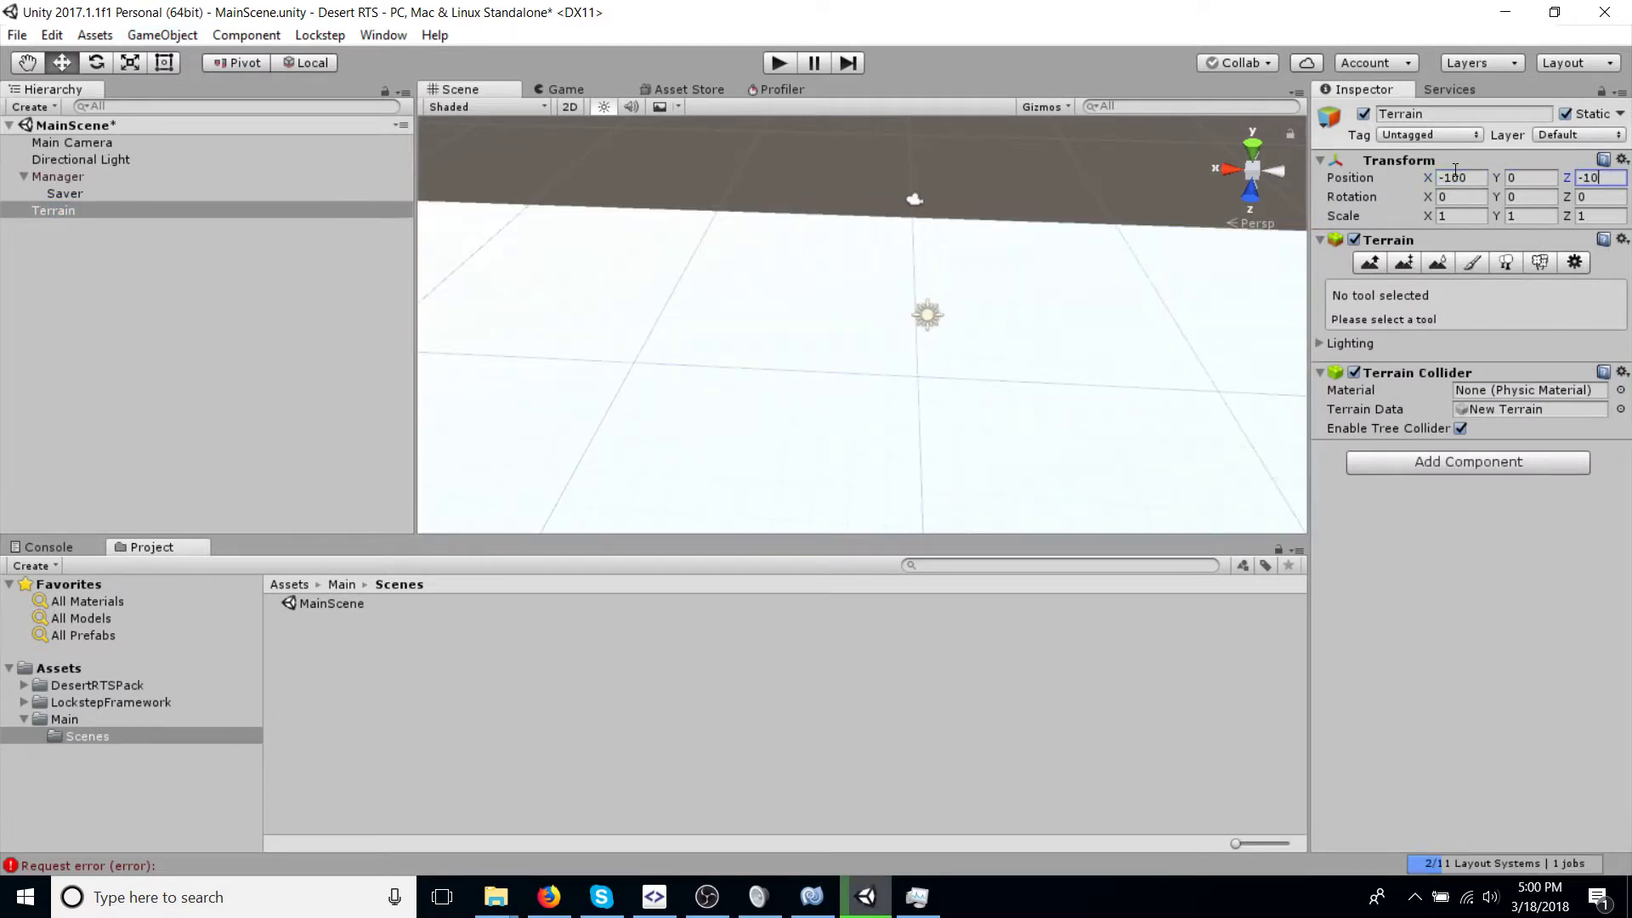
pyautogui.press('BackSpace')
pyautogui.press('BackSpace')
pyautogui.write('0')
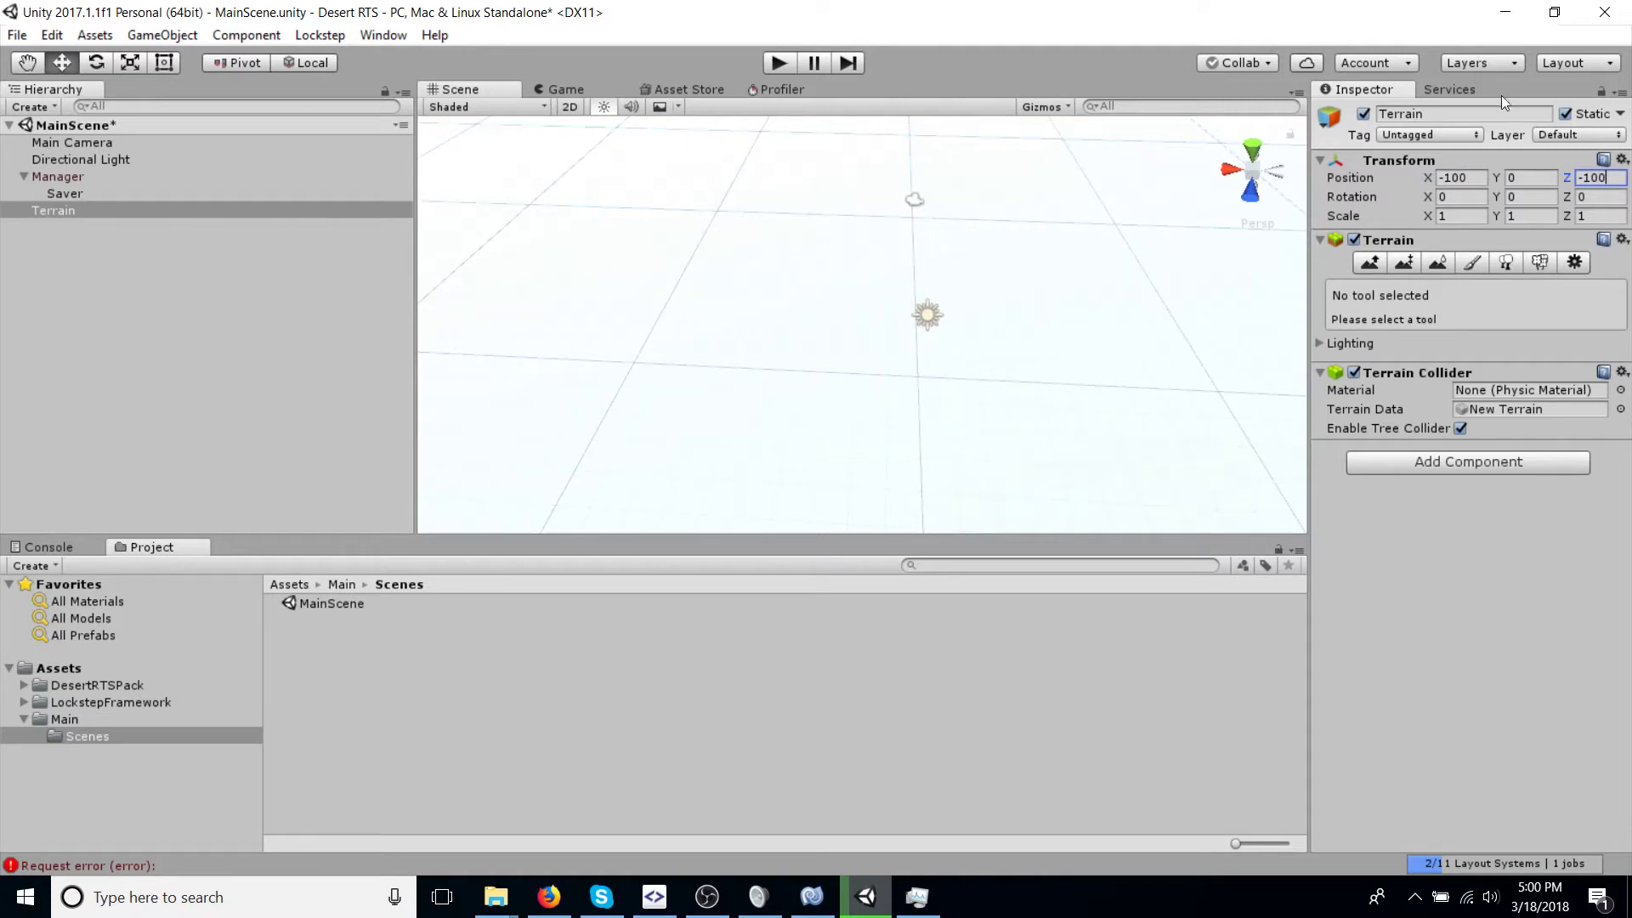
# Step: Add a terrain paint texture with SandAlbedo from DesertRTSPack/Art as its albedo
pyautogui.click(1473, 262)
pyautogui.click(1537, 533)
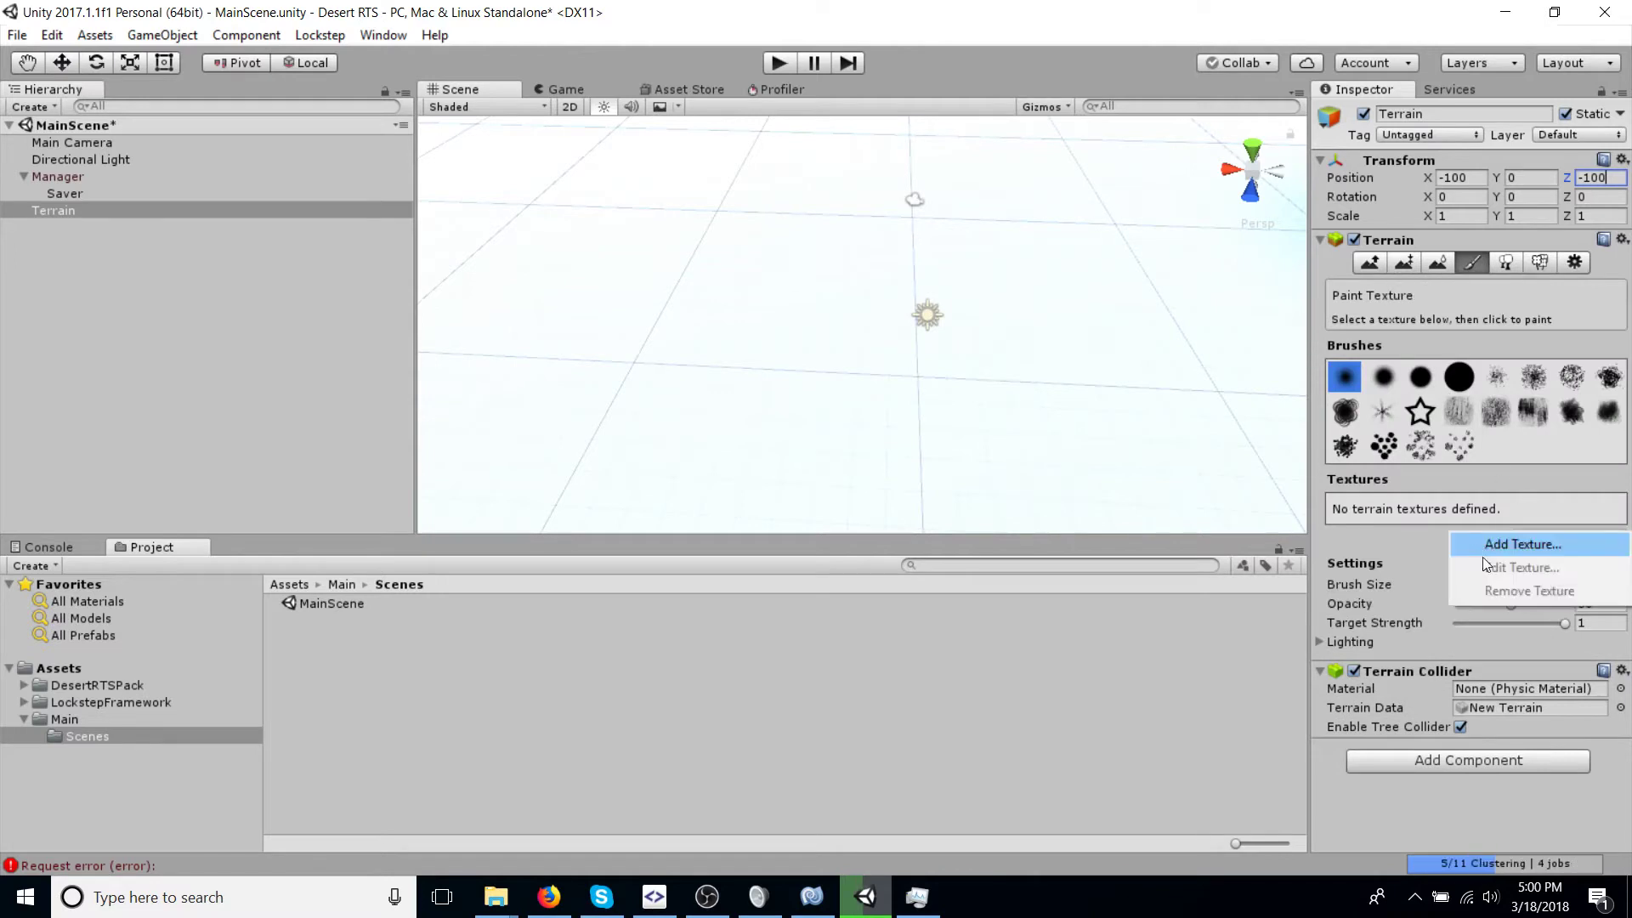
pyautogui.click(1496, 545)
pyautogui.click(125, 685)
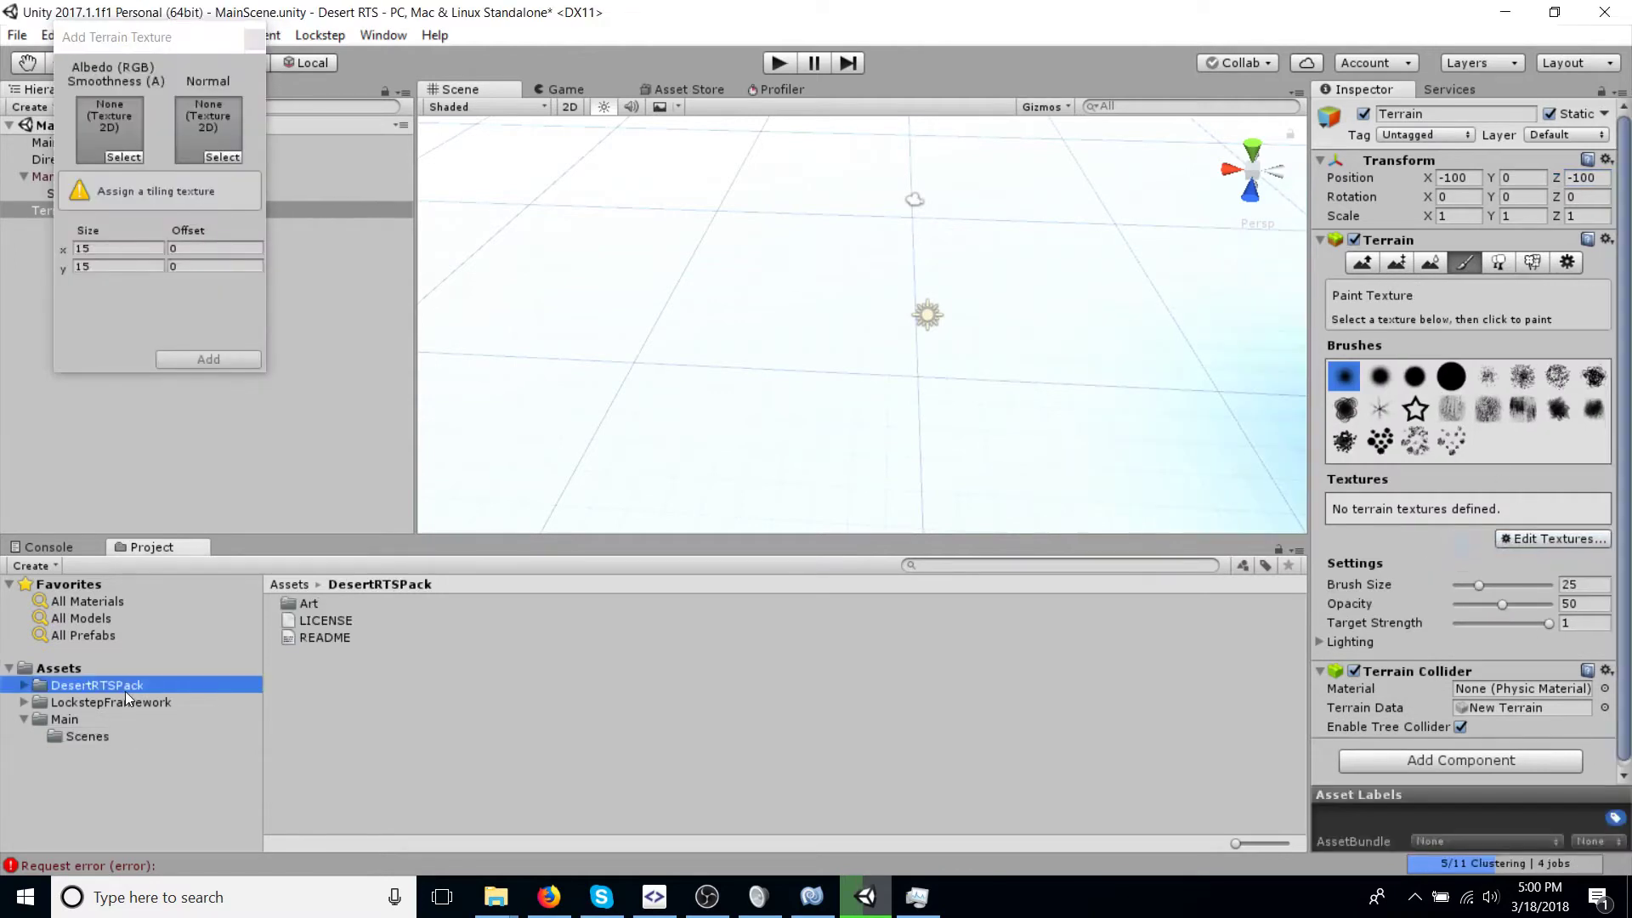
pyautogui.doubleClick(361, 604)
pyautogui.moveTo(355, 622); pyautogui.dragTo(109, 129)
pyautogui.click(226, 367)
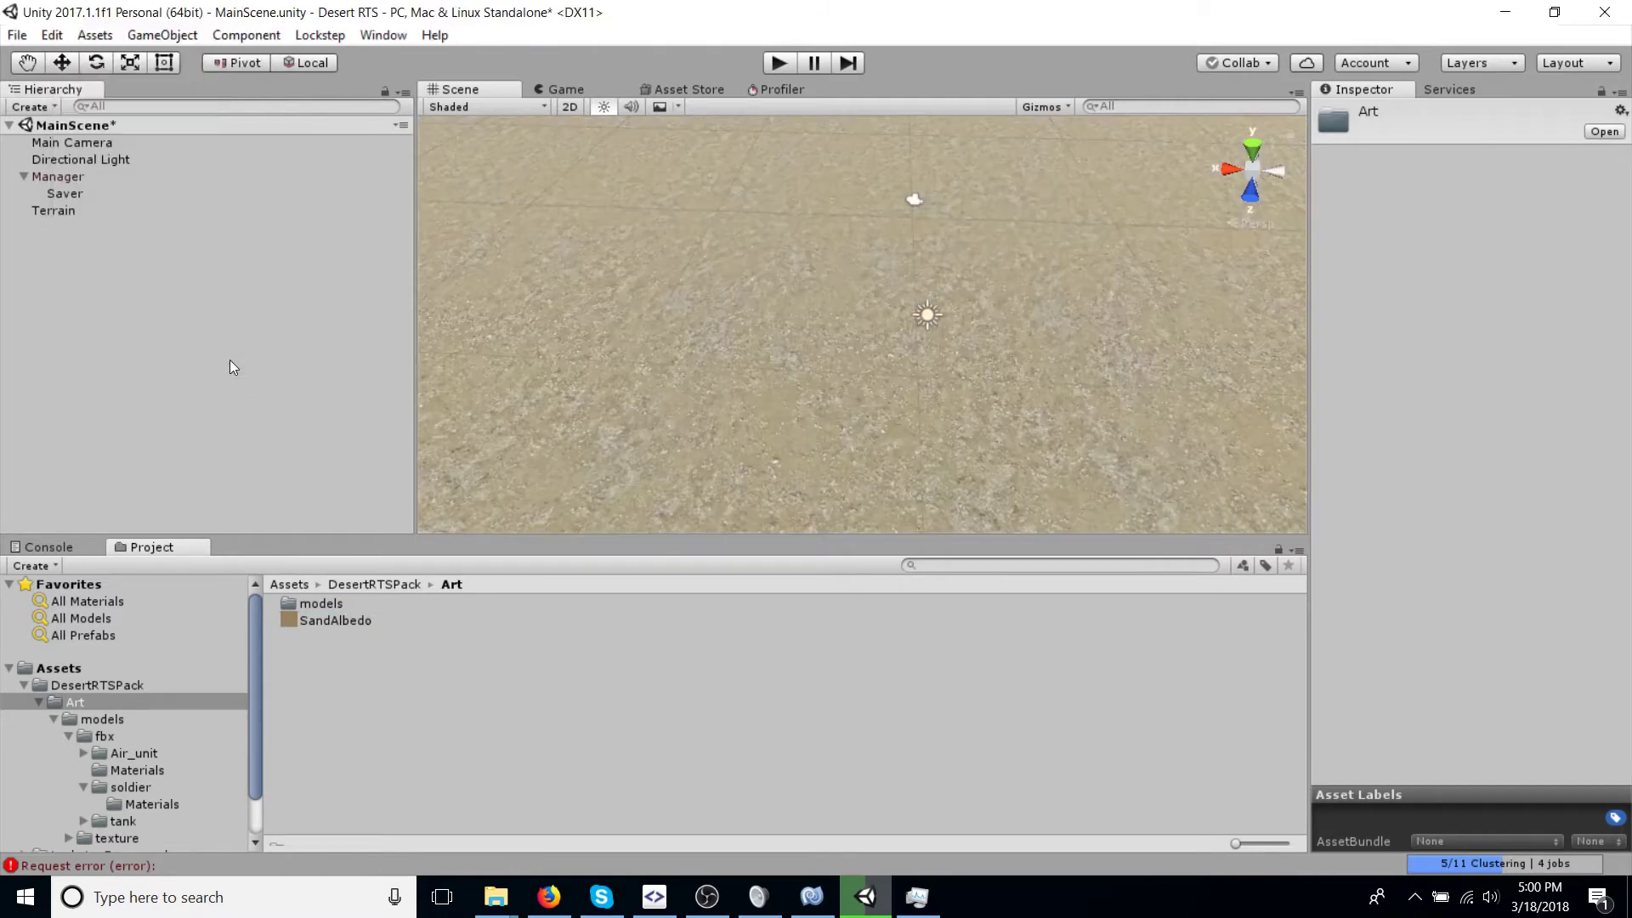
pyautogui.moveTo(1074, 329); pyautogui.dragTo(833, 286, button='right')
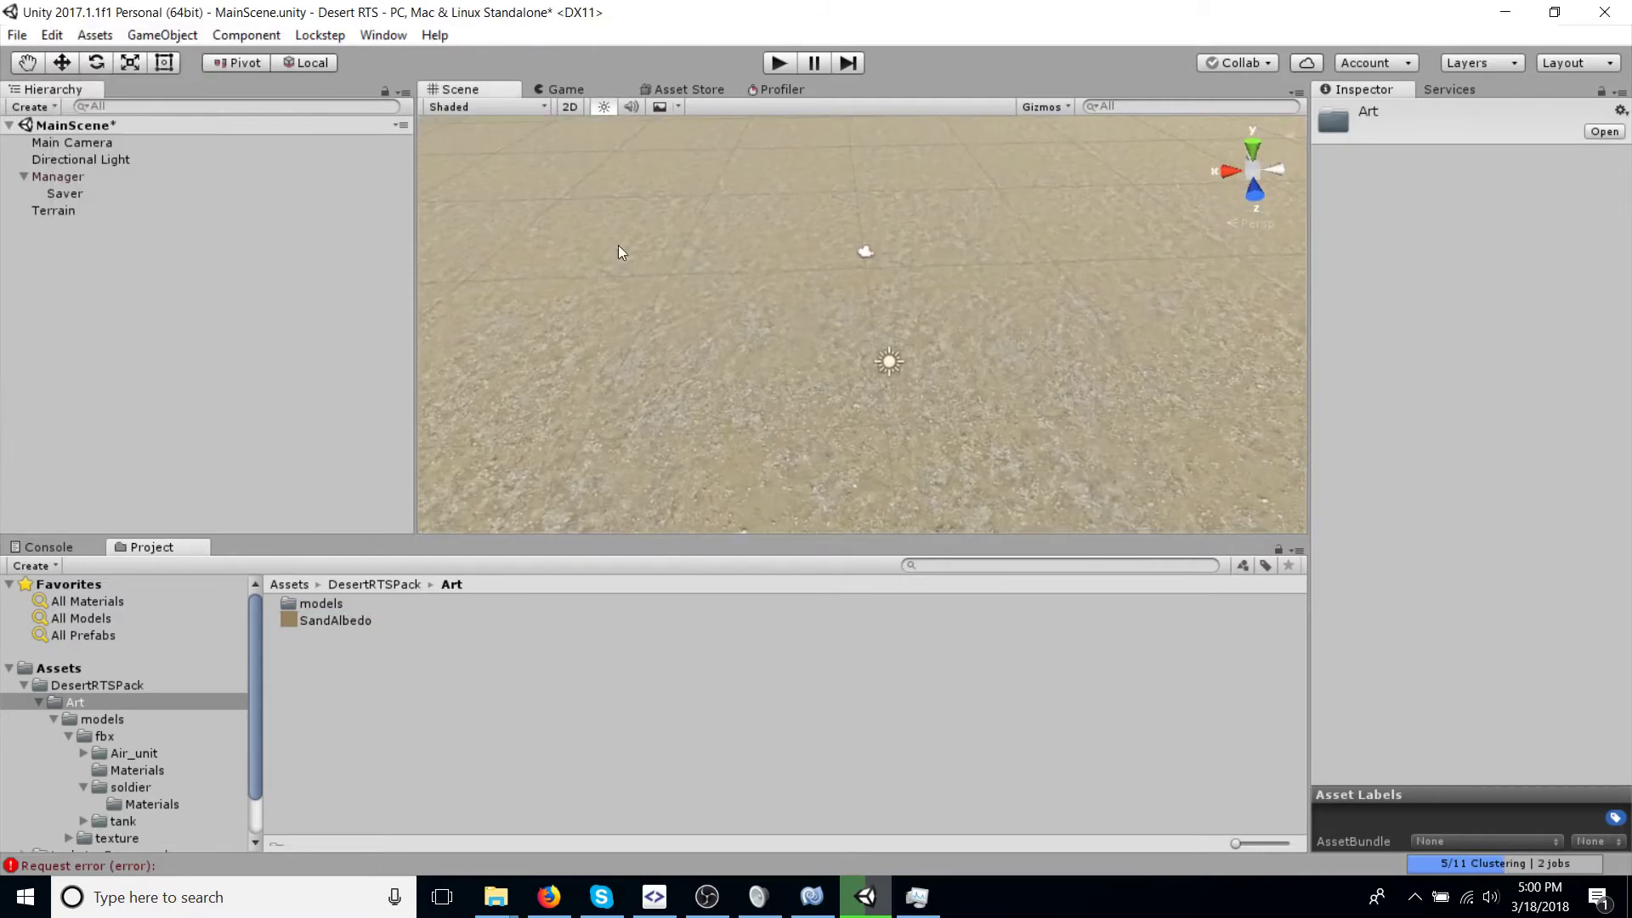
# Step: With Manager selected, open the Lockstep Database window and dock it beside the Scene view
pyautogui.click(94, 177)
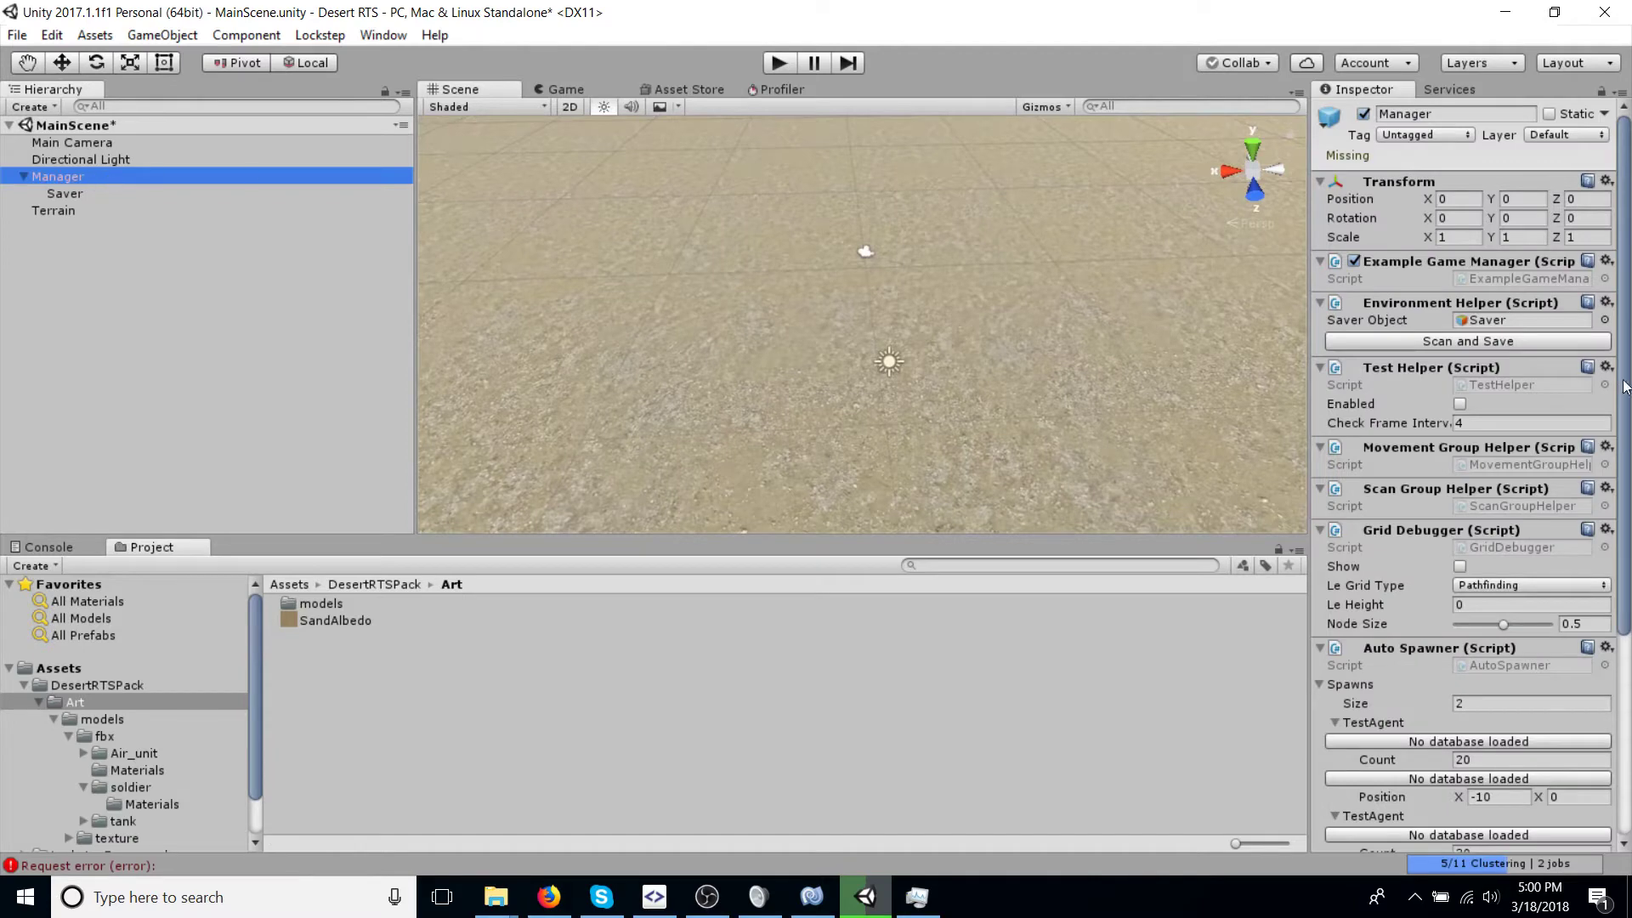
pyautogui.scroll(-3, 1451, 523)
pyautogui.scroll(-3, 1445, 523)
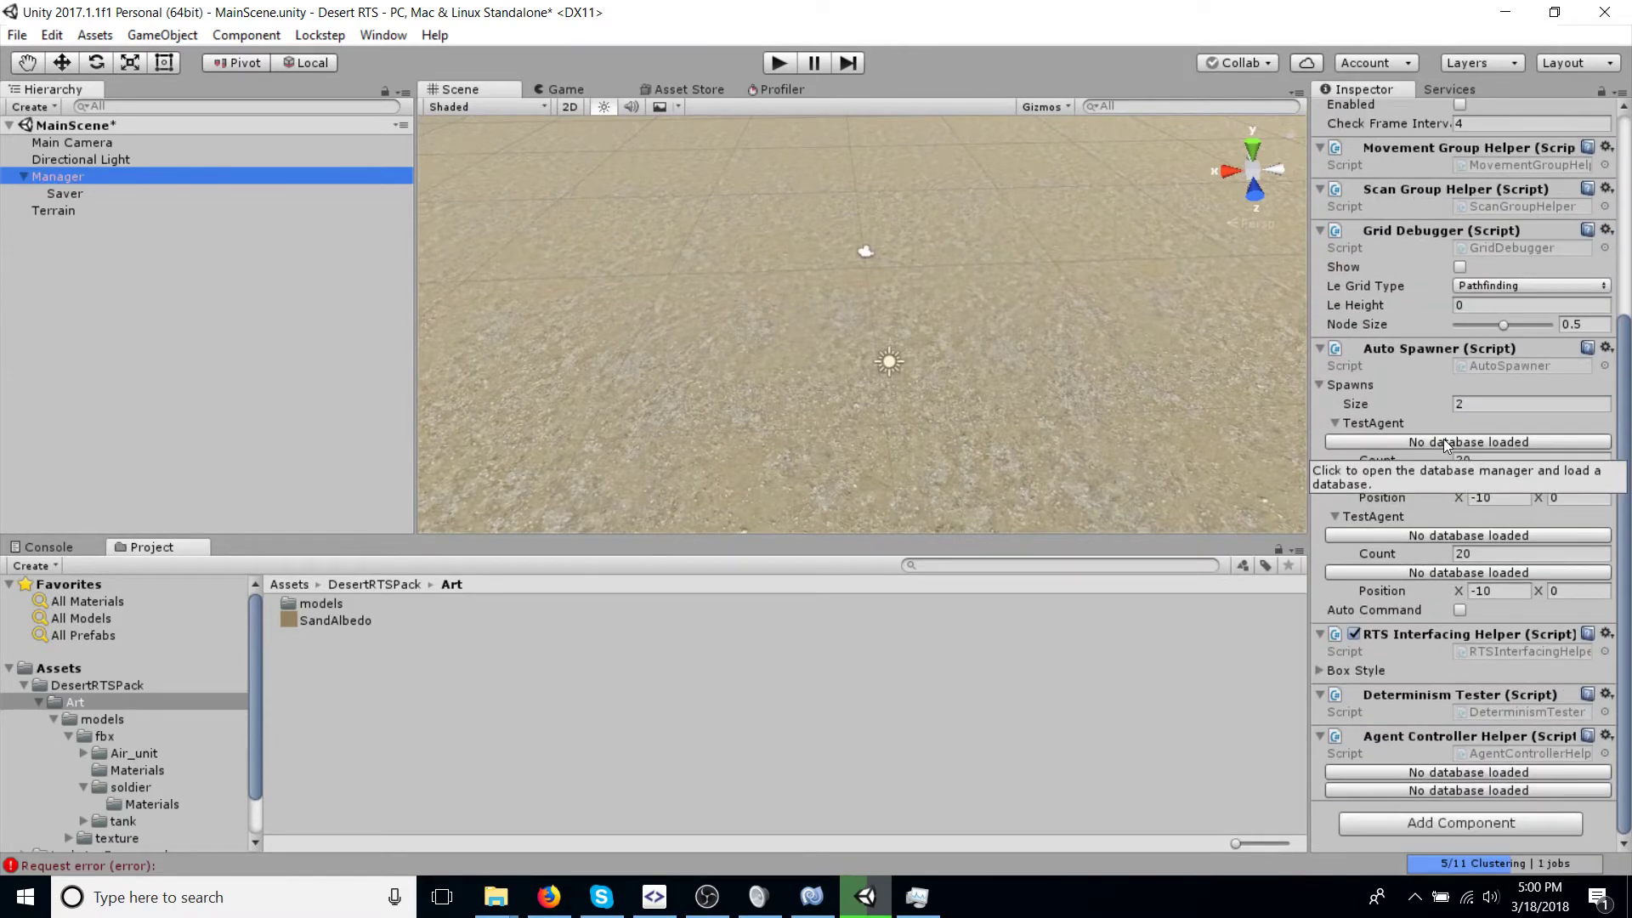
pyautogui.click(319, 35)
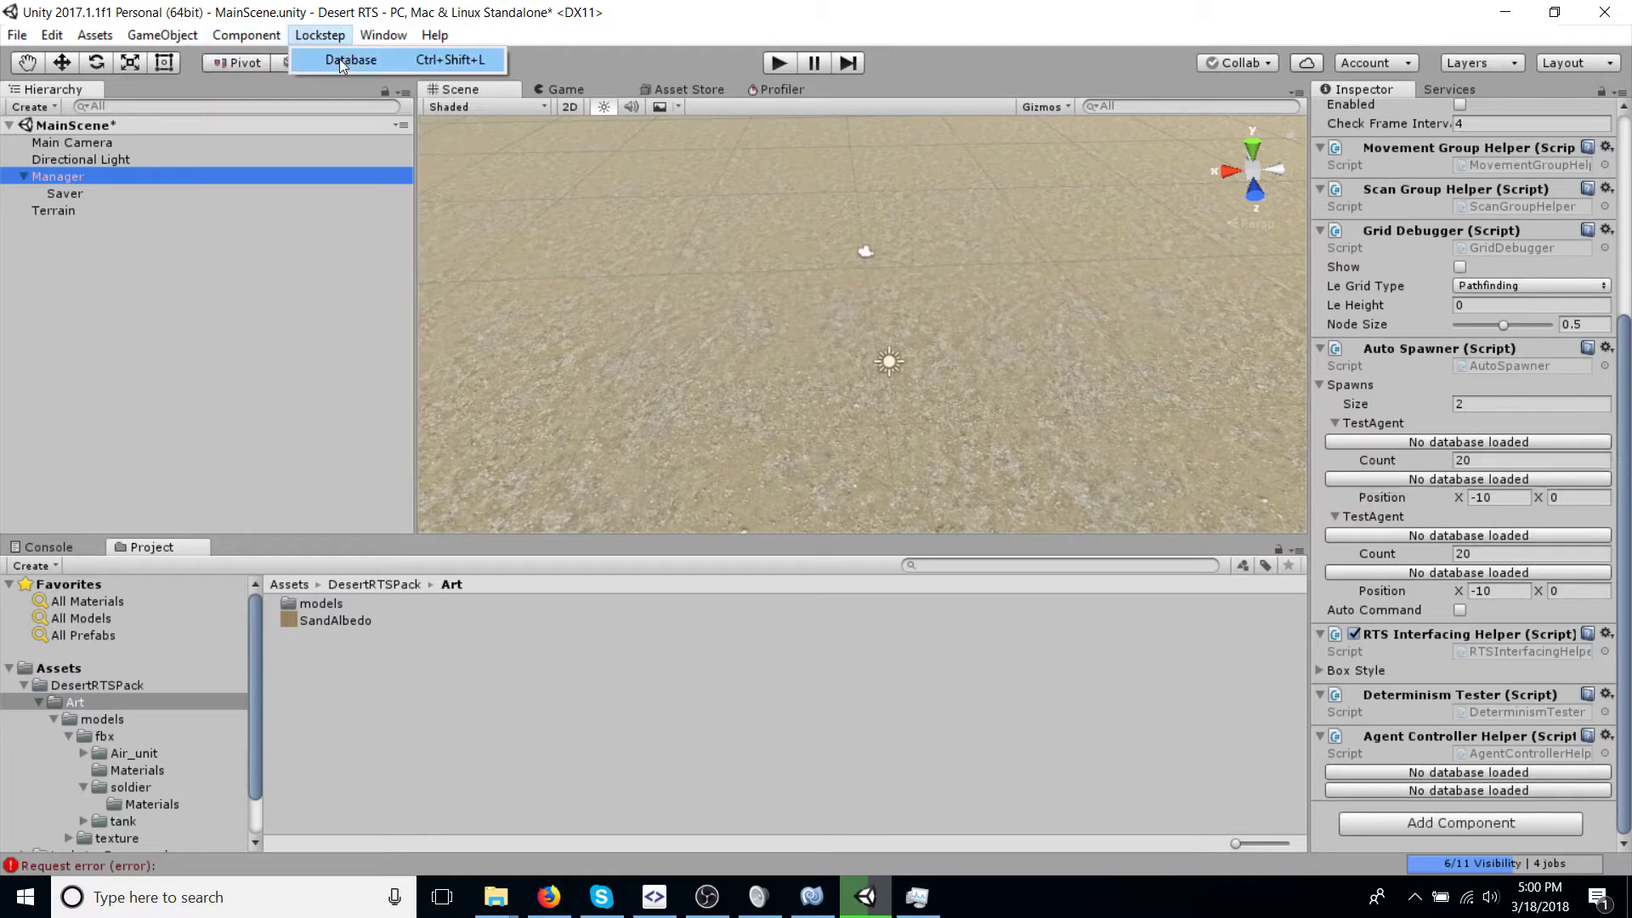
pyautogui.click(1496, 444)
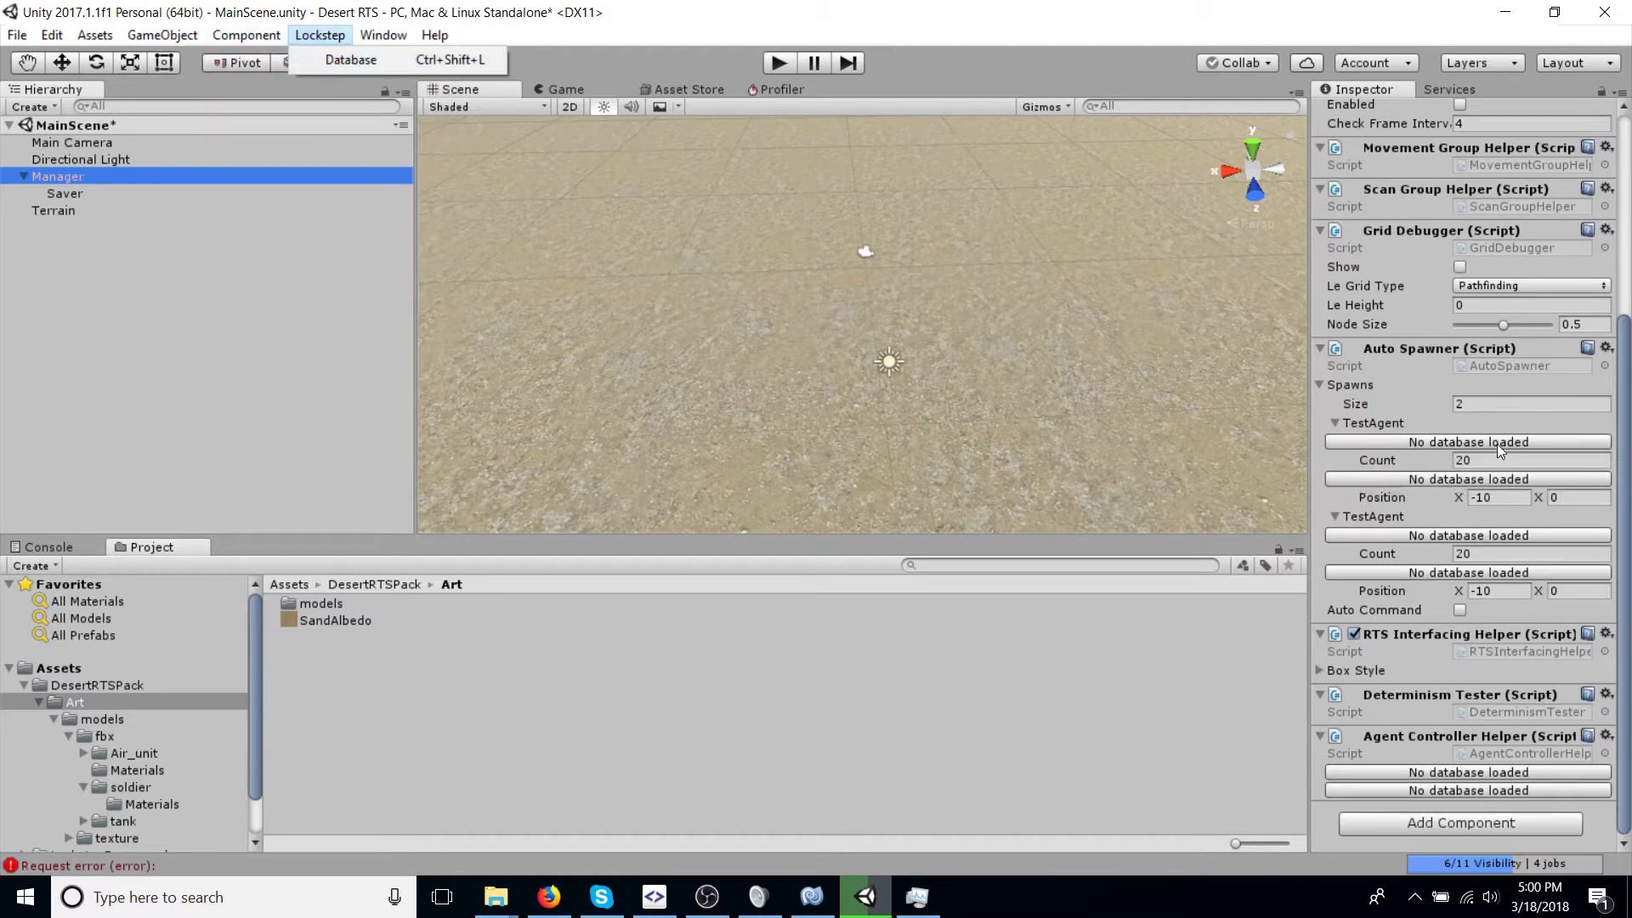
pyautogui.click(1497, 443)
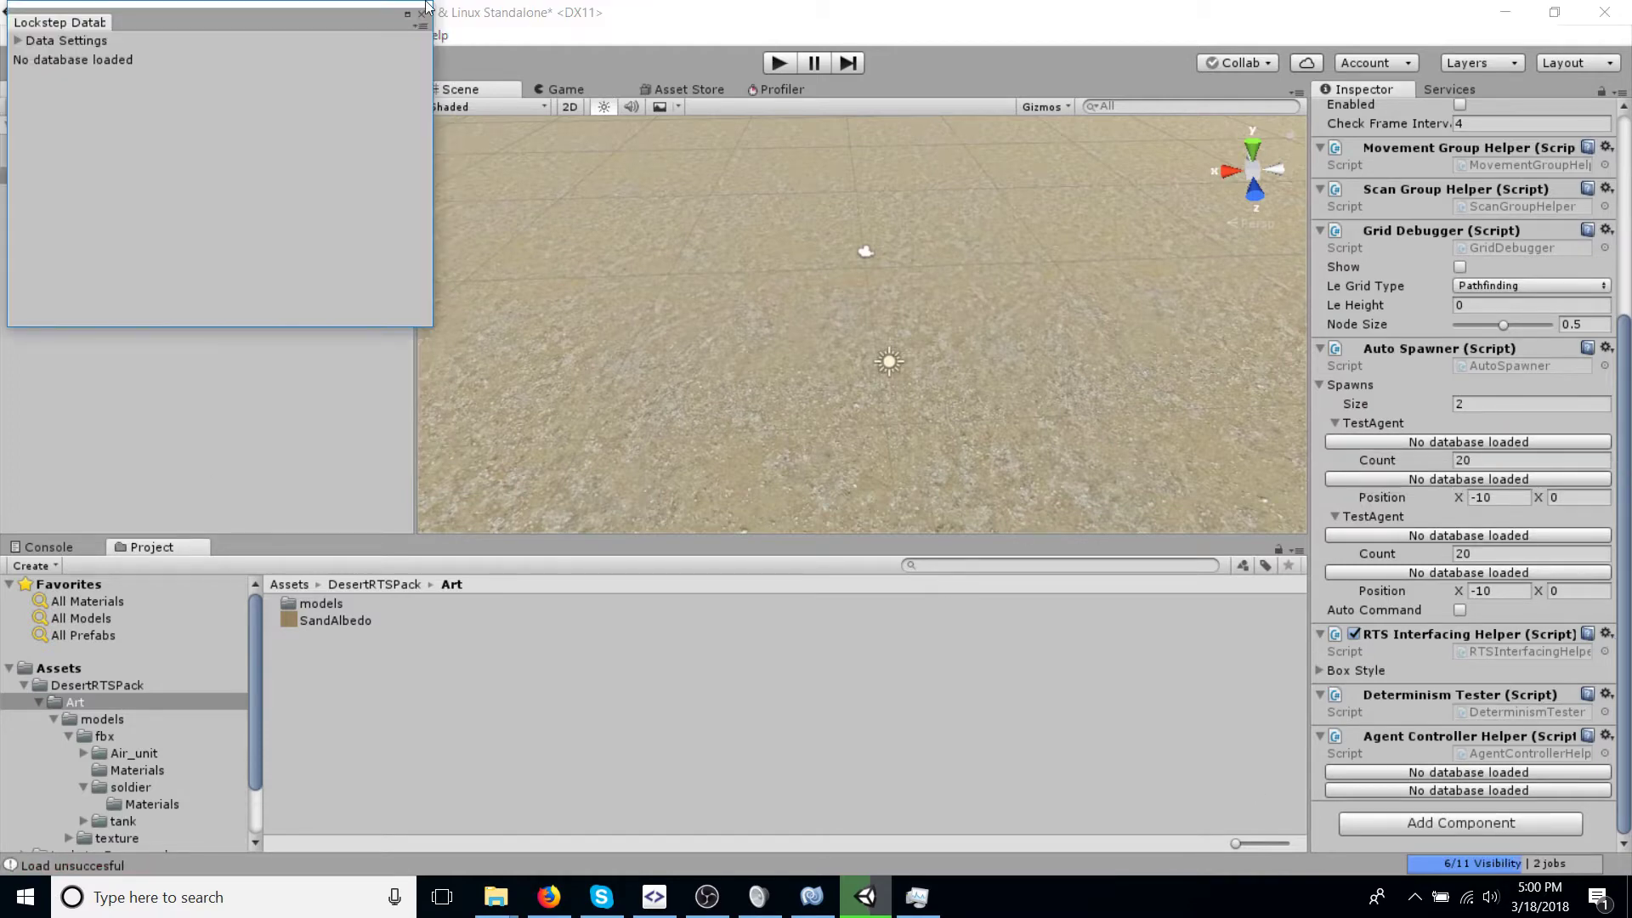
pyautogui.moveTo(34, 23); pyautogui.dragTo(894, 93)
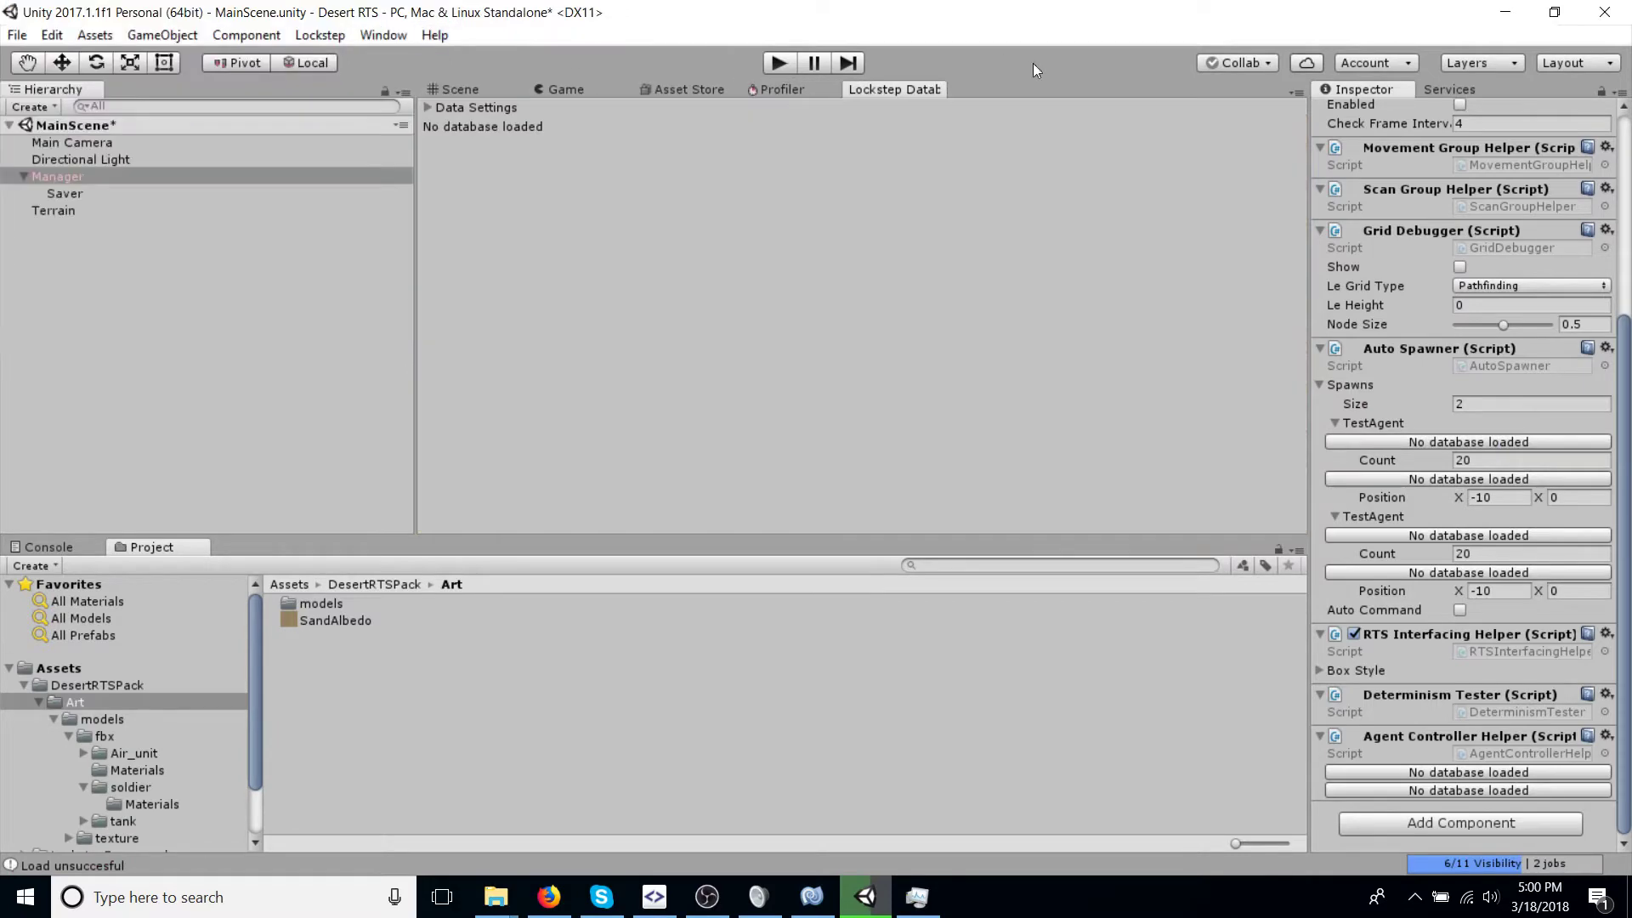
# Step: Load LockstepFramework/Example/ExampleDatabase/Example_Database.asset from the Data Settings
pyautogui.click(429, 107)
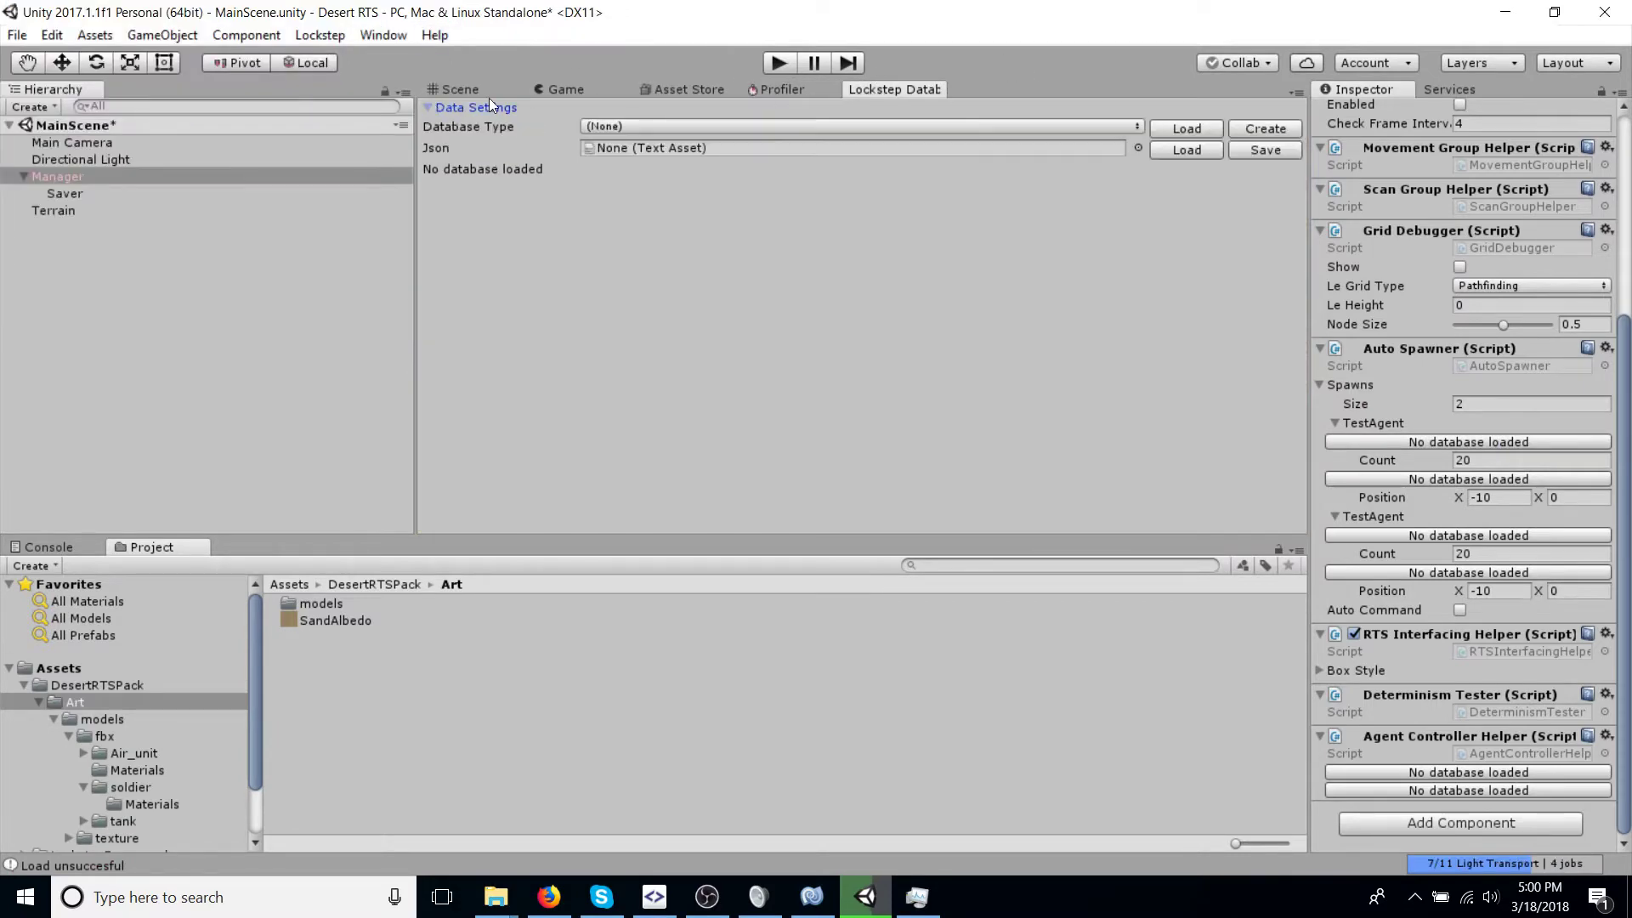
pyautogui.click(422, 110)
pyautogui.click(422, 109)
pyautogui.click(1184, 129)
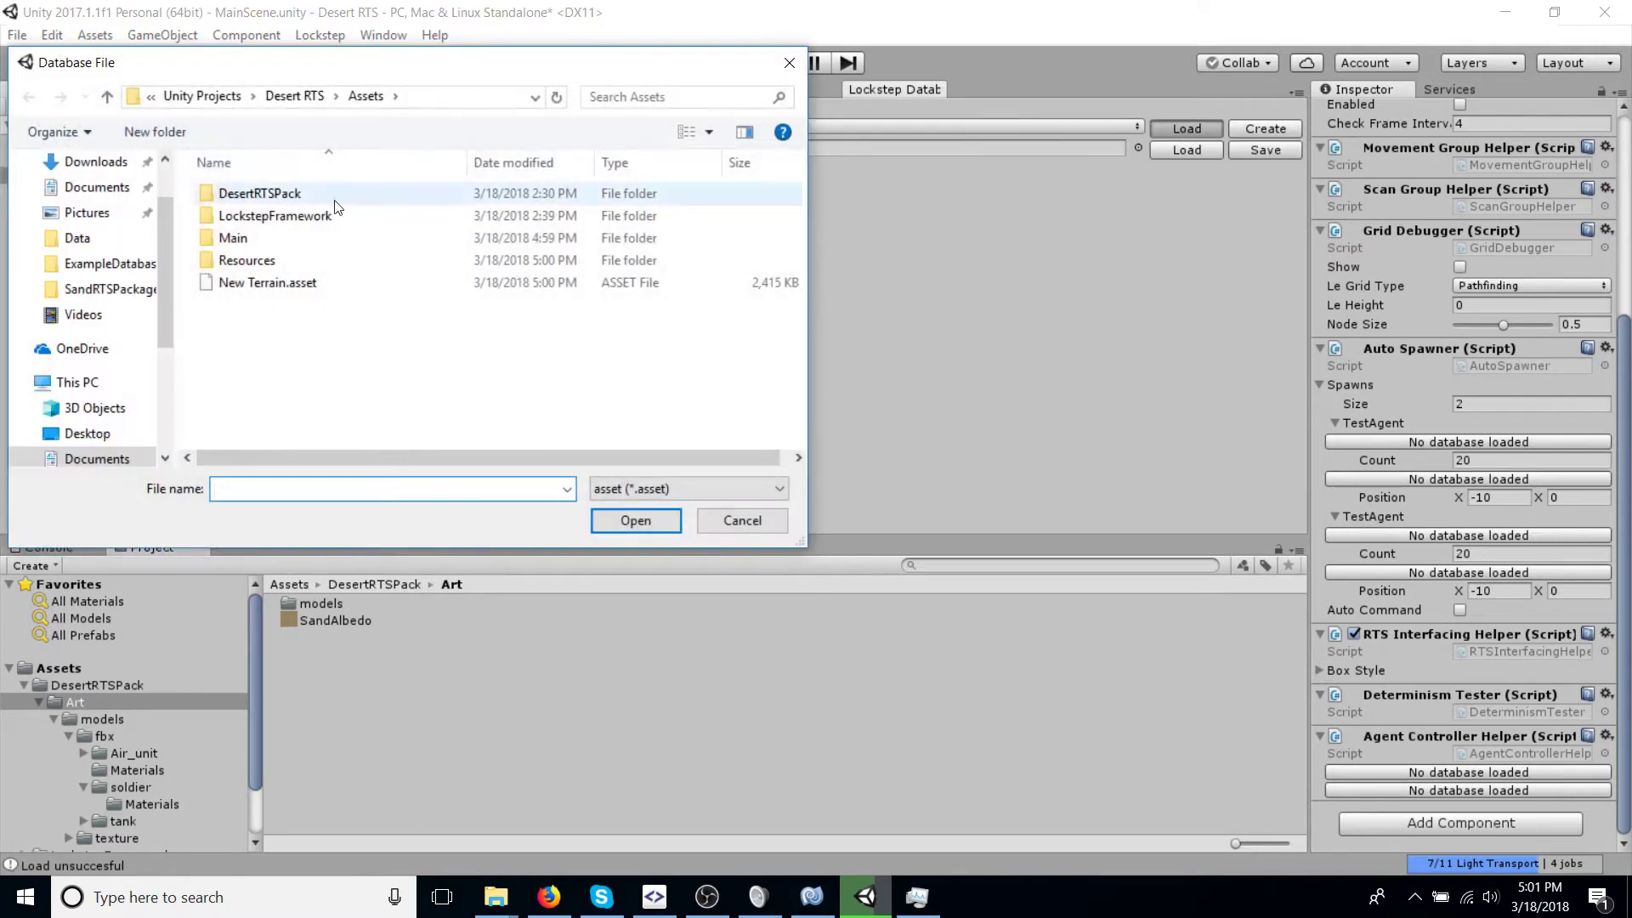
pyautogui.doubleClick(302, 217)
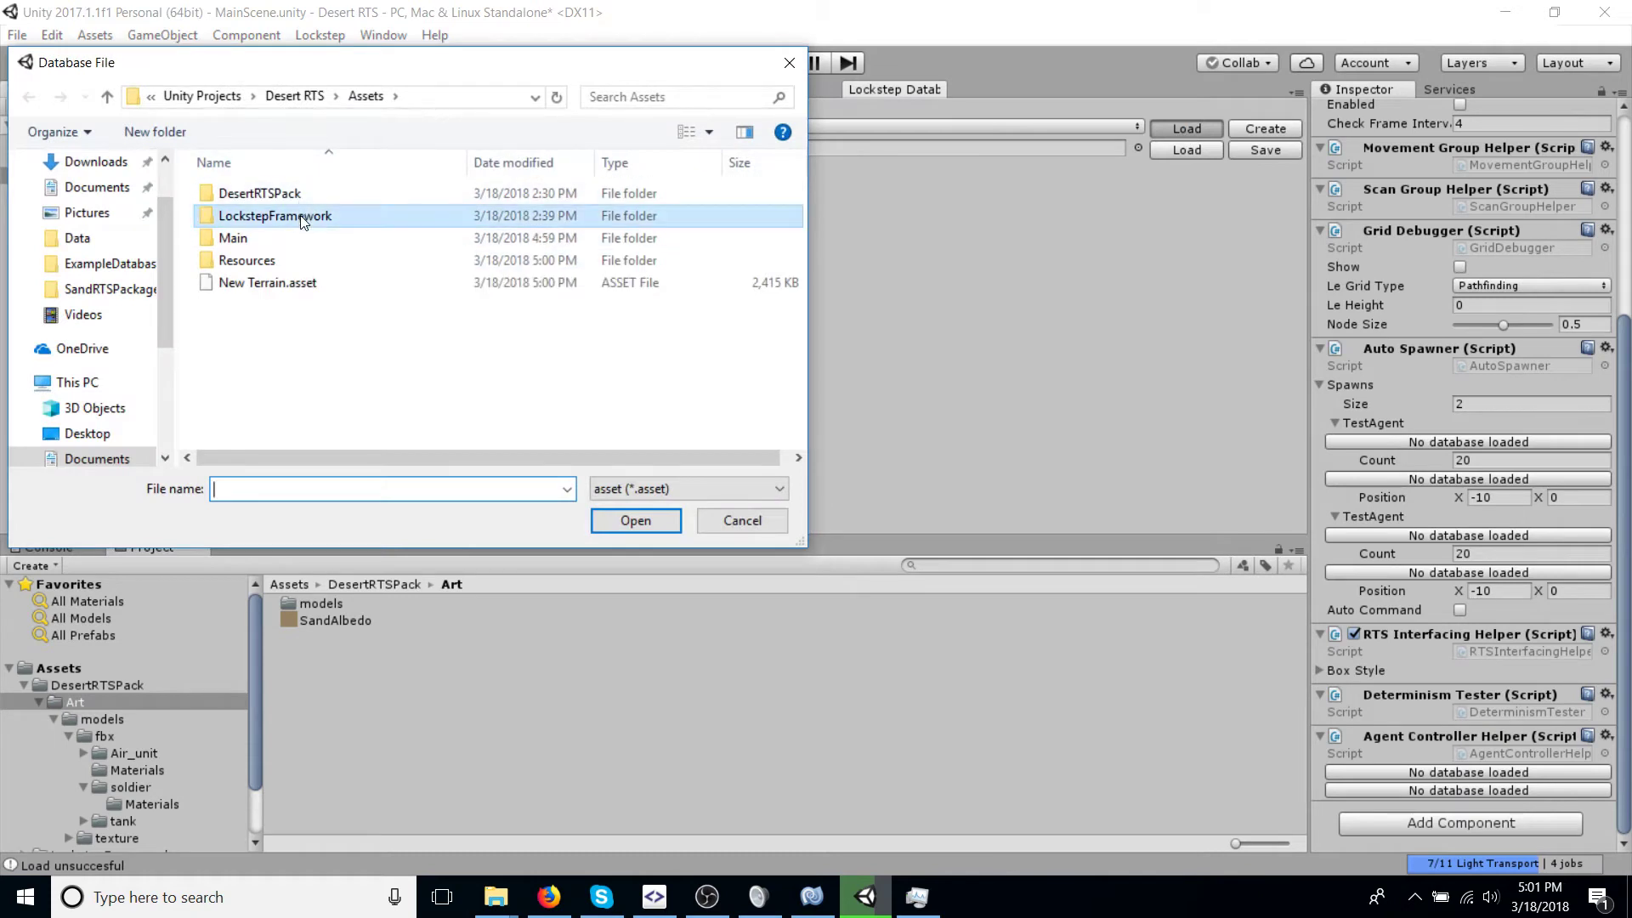
pyautogui.doubleClick(270, 264)
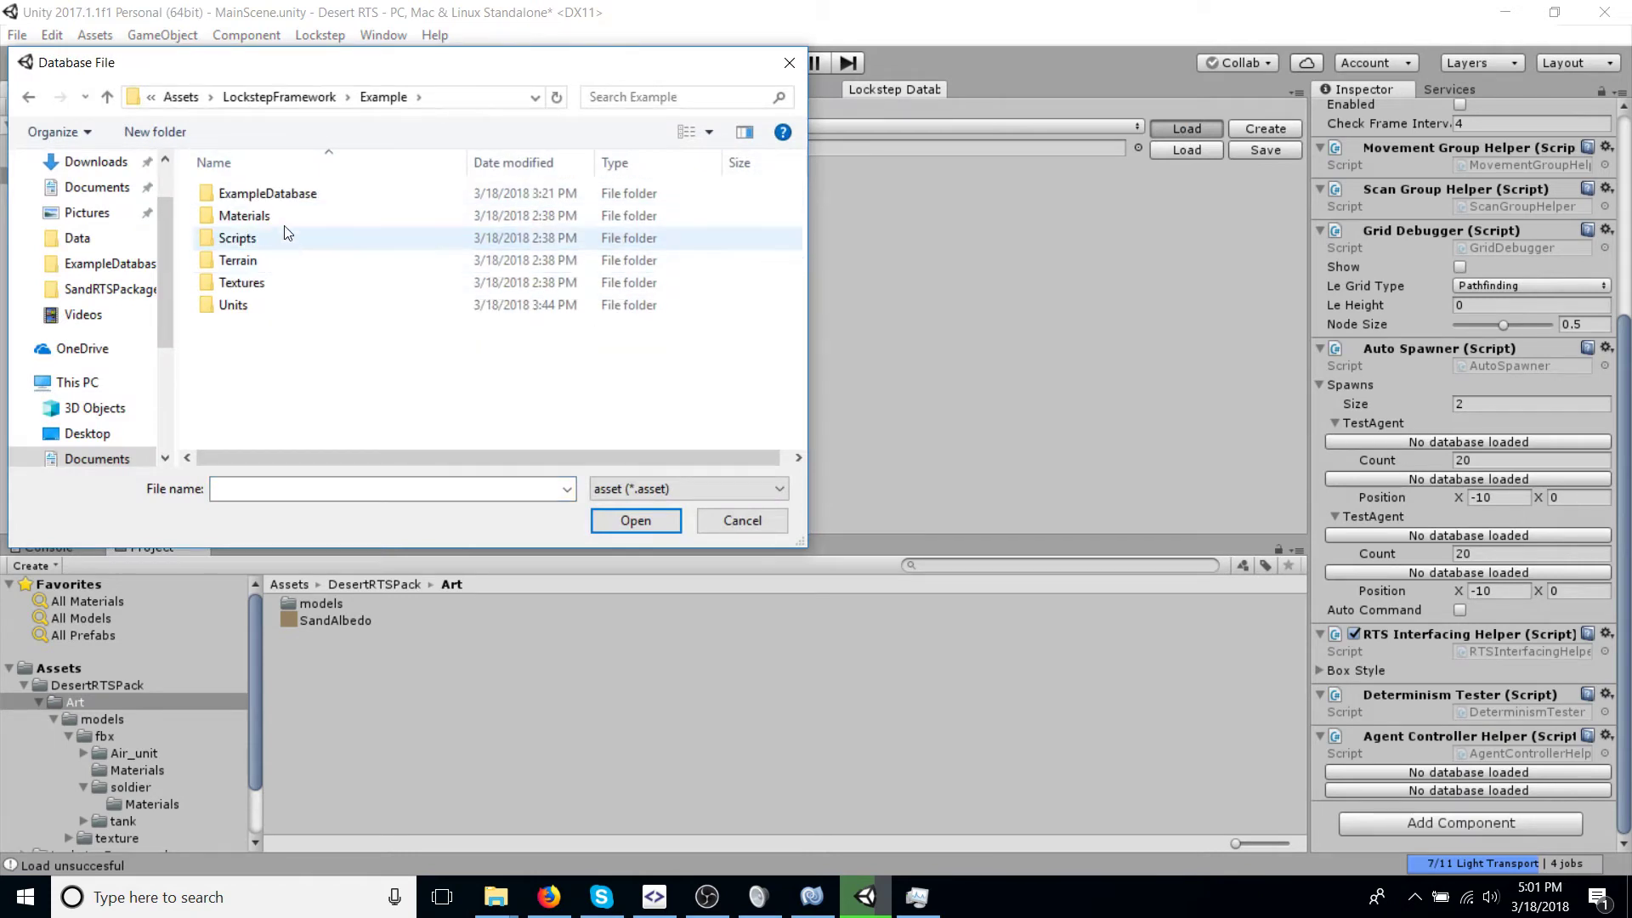
pyautogui.doubleClick(272, 193)
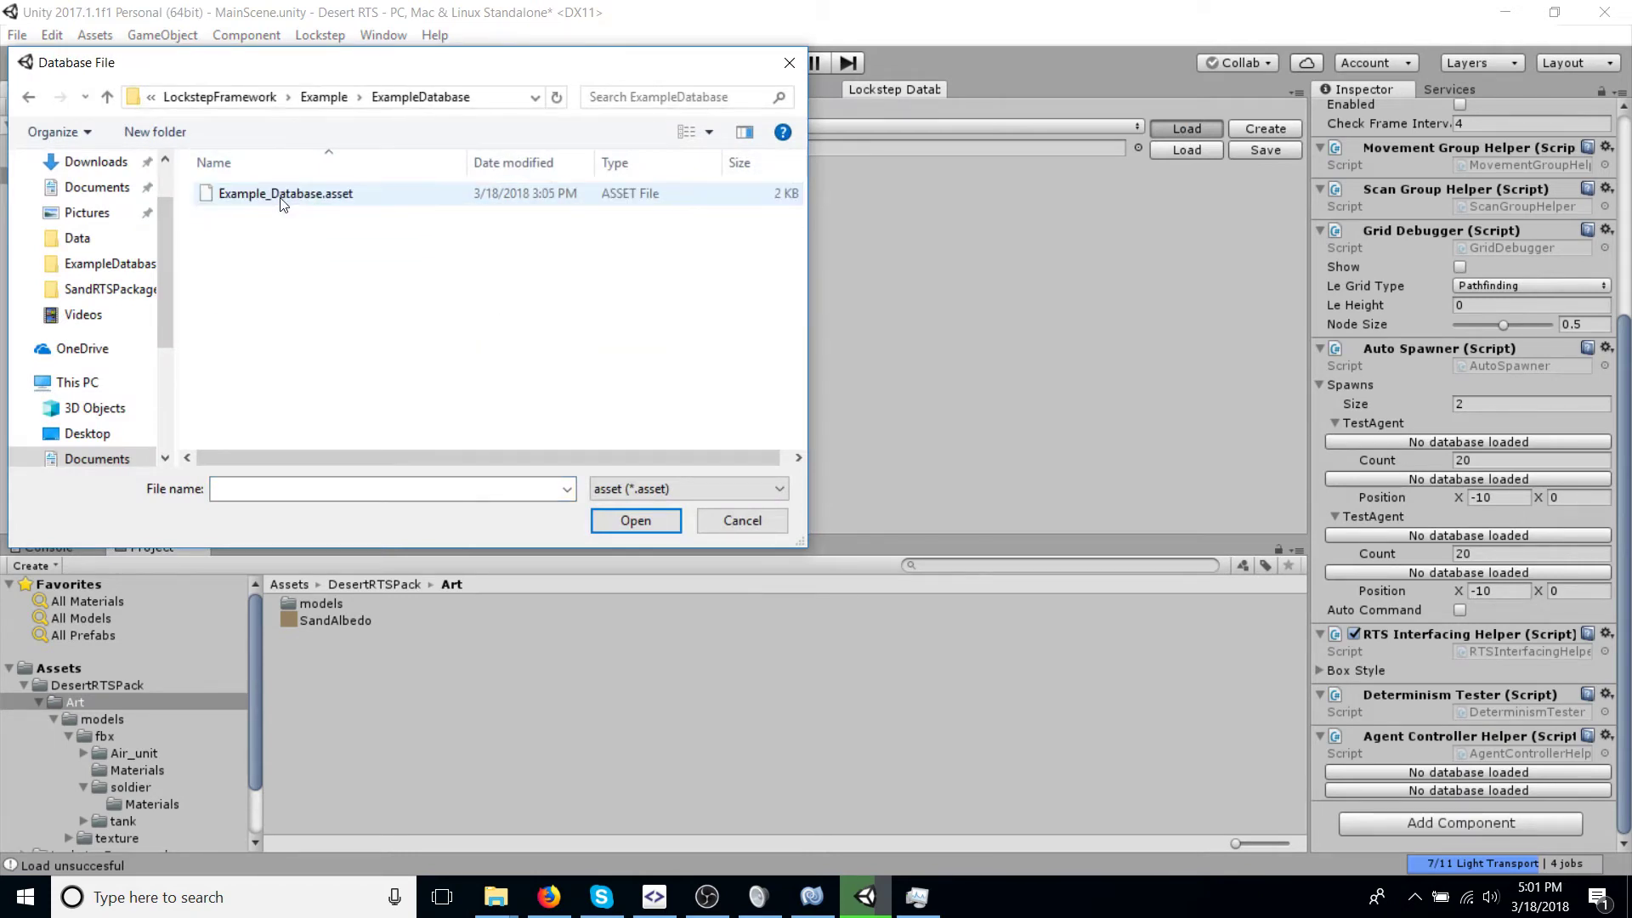
pyautogui.doubleClick(282, 200)
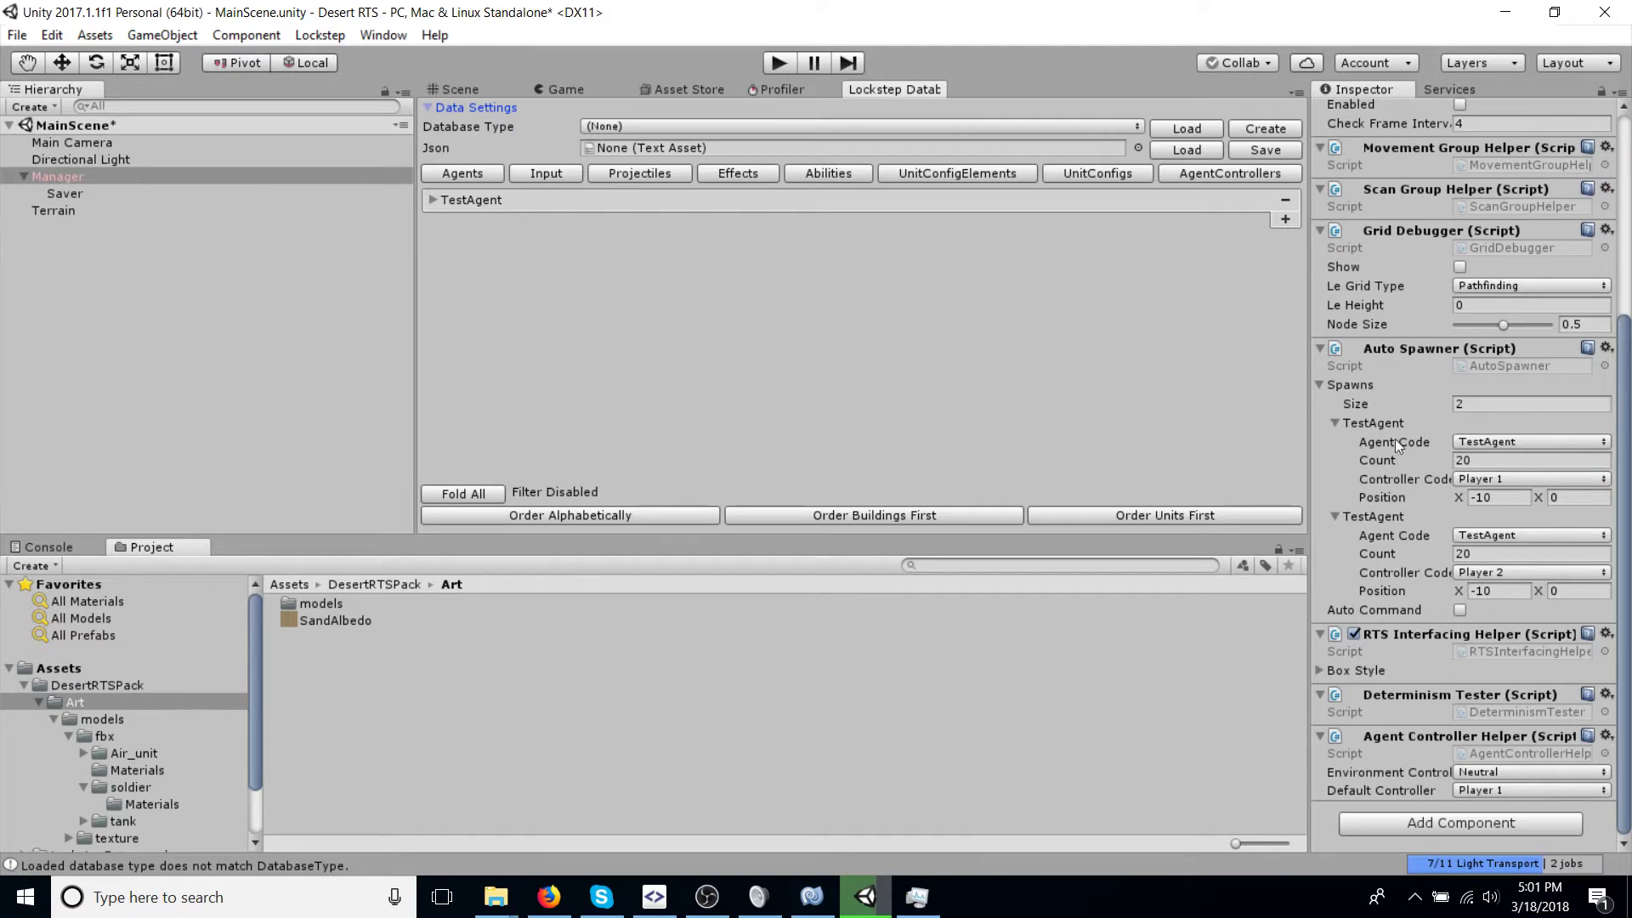
# Step: Set the first Auto Spawner spawn entry's agent code to TestAgent
pyautogui.click(1494, 443)
pyautogui.click(1500, 428)
pyautogui.click(1503, 430)
pyautogui.click(1338, 502)
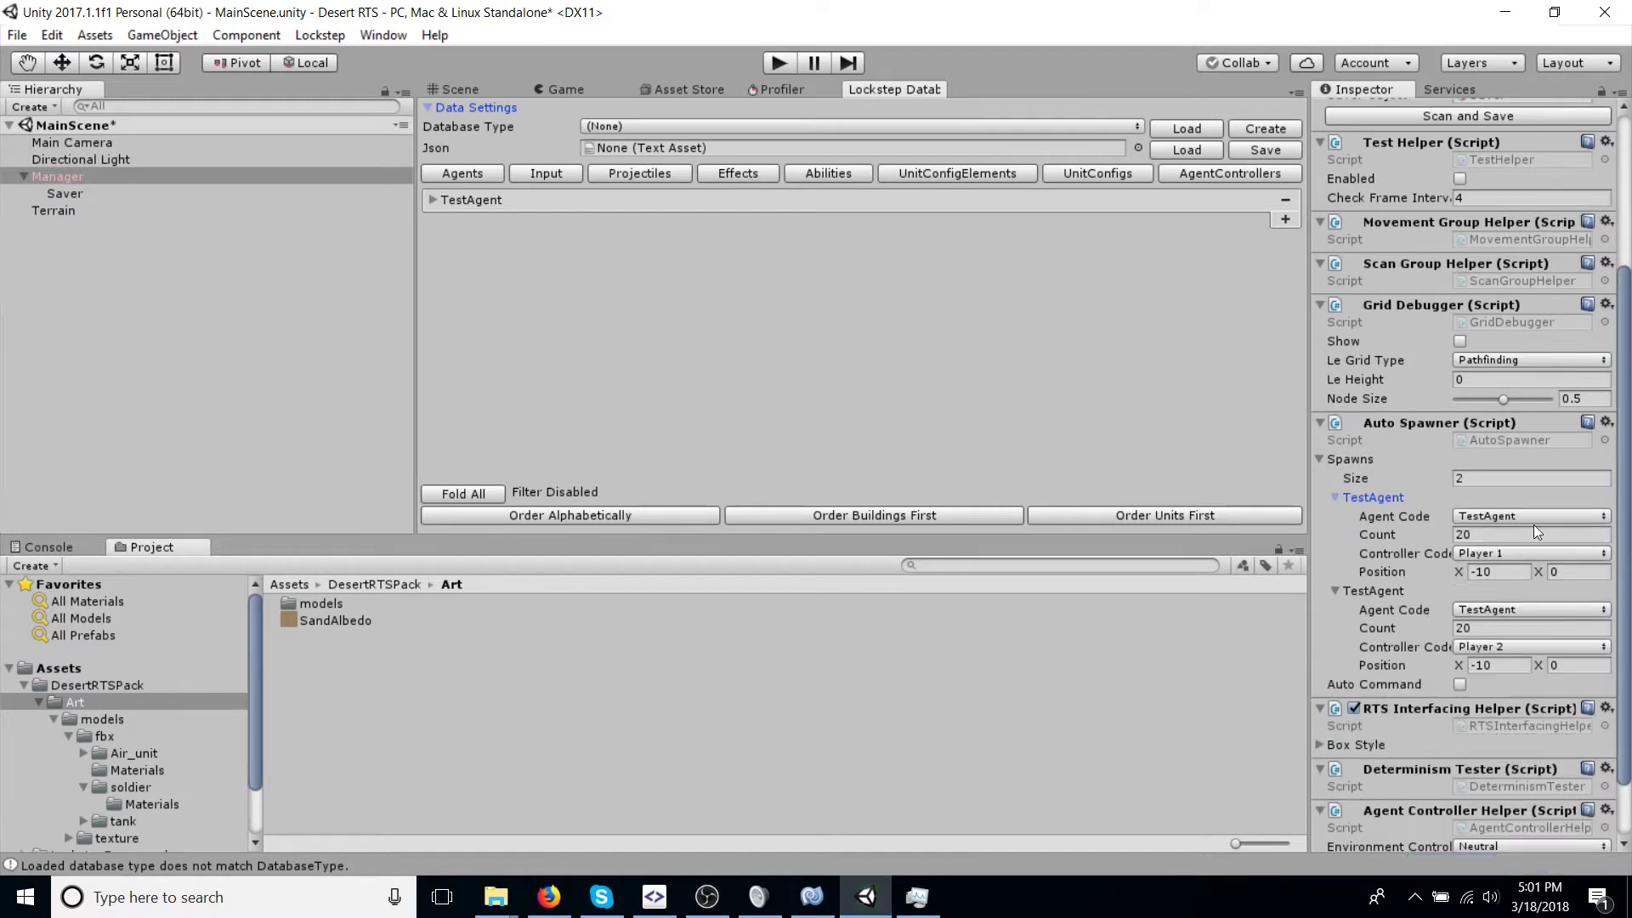
pyautogui.click(1516, 518)
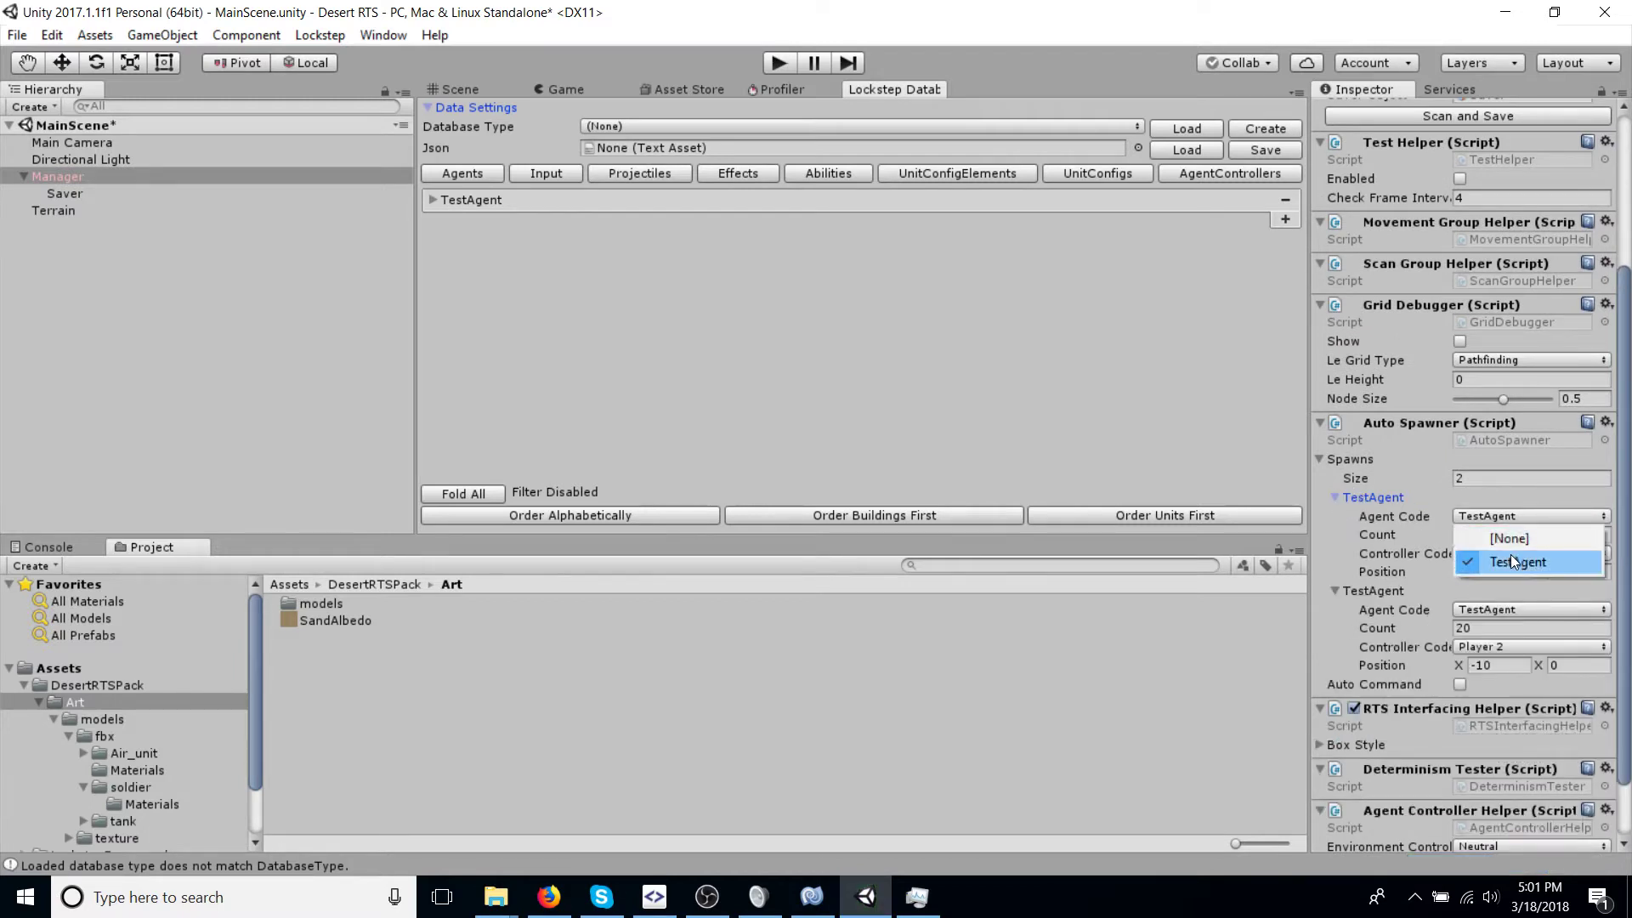
pyautogui.click(1512, 560)
pyautogui.click(1481, 516)
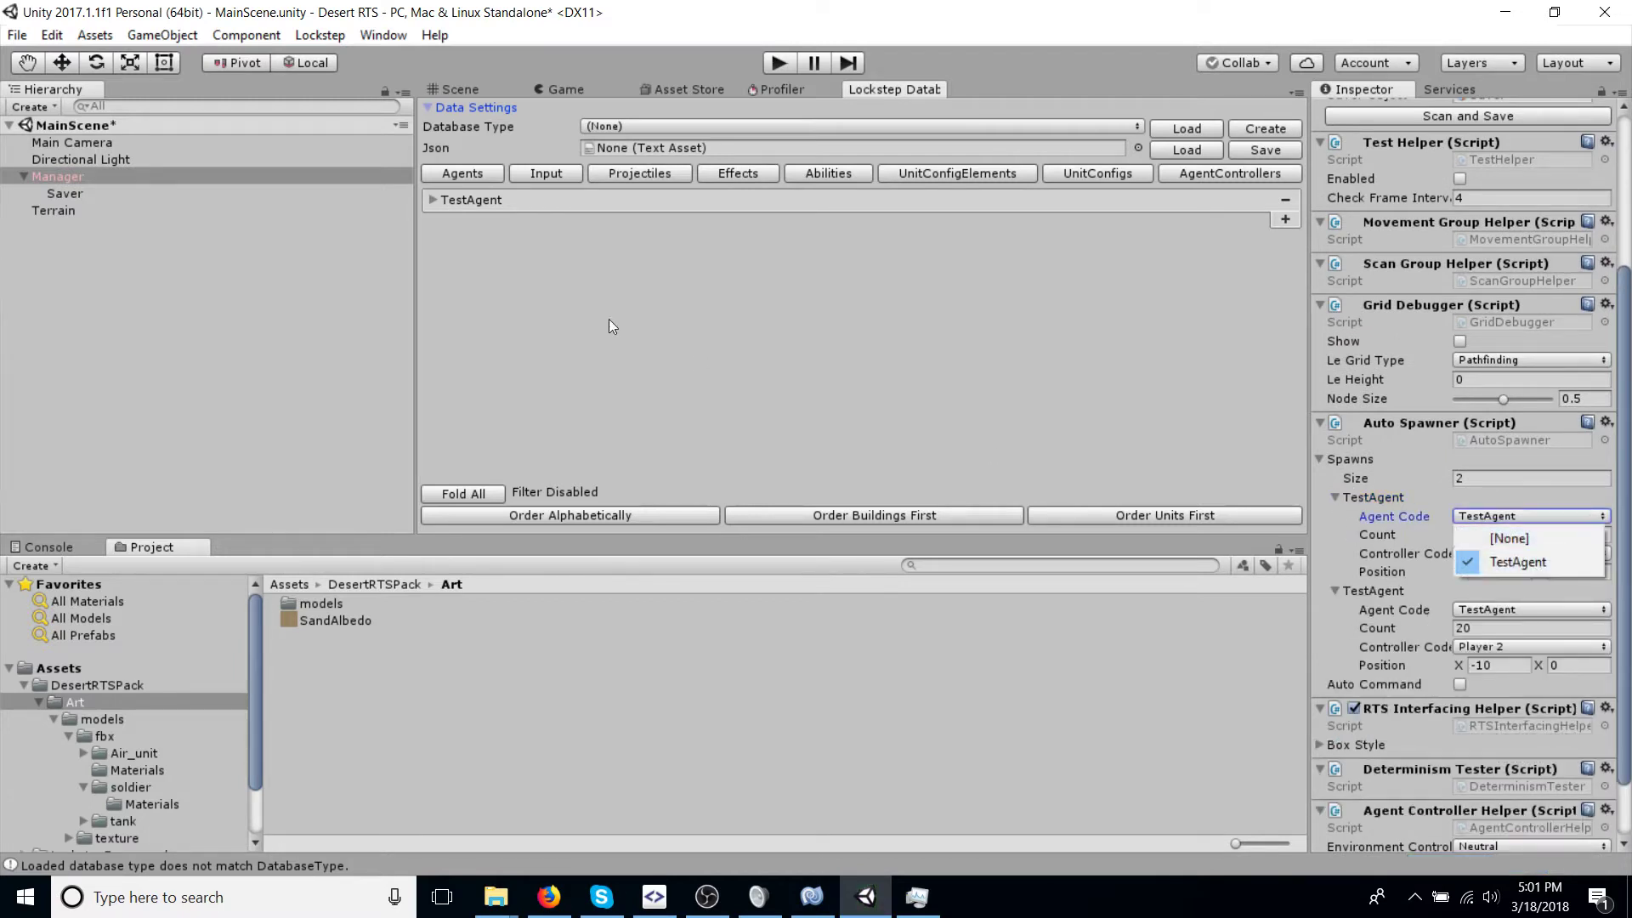
pyautogui.click(434, 204)
# Step: Expand the TestAgent database entry and locate its prefab in LockstepFramework/Example/Units
pyautogui.click(434, 204)
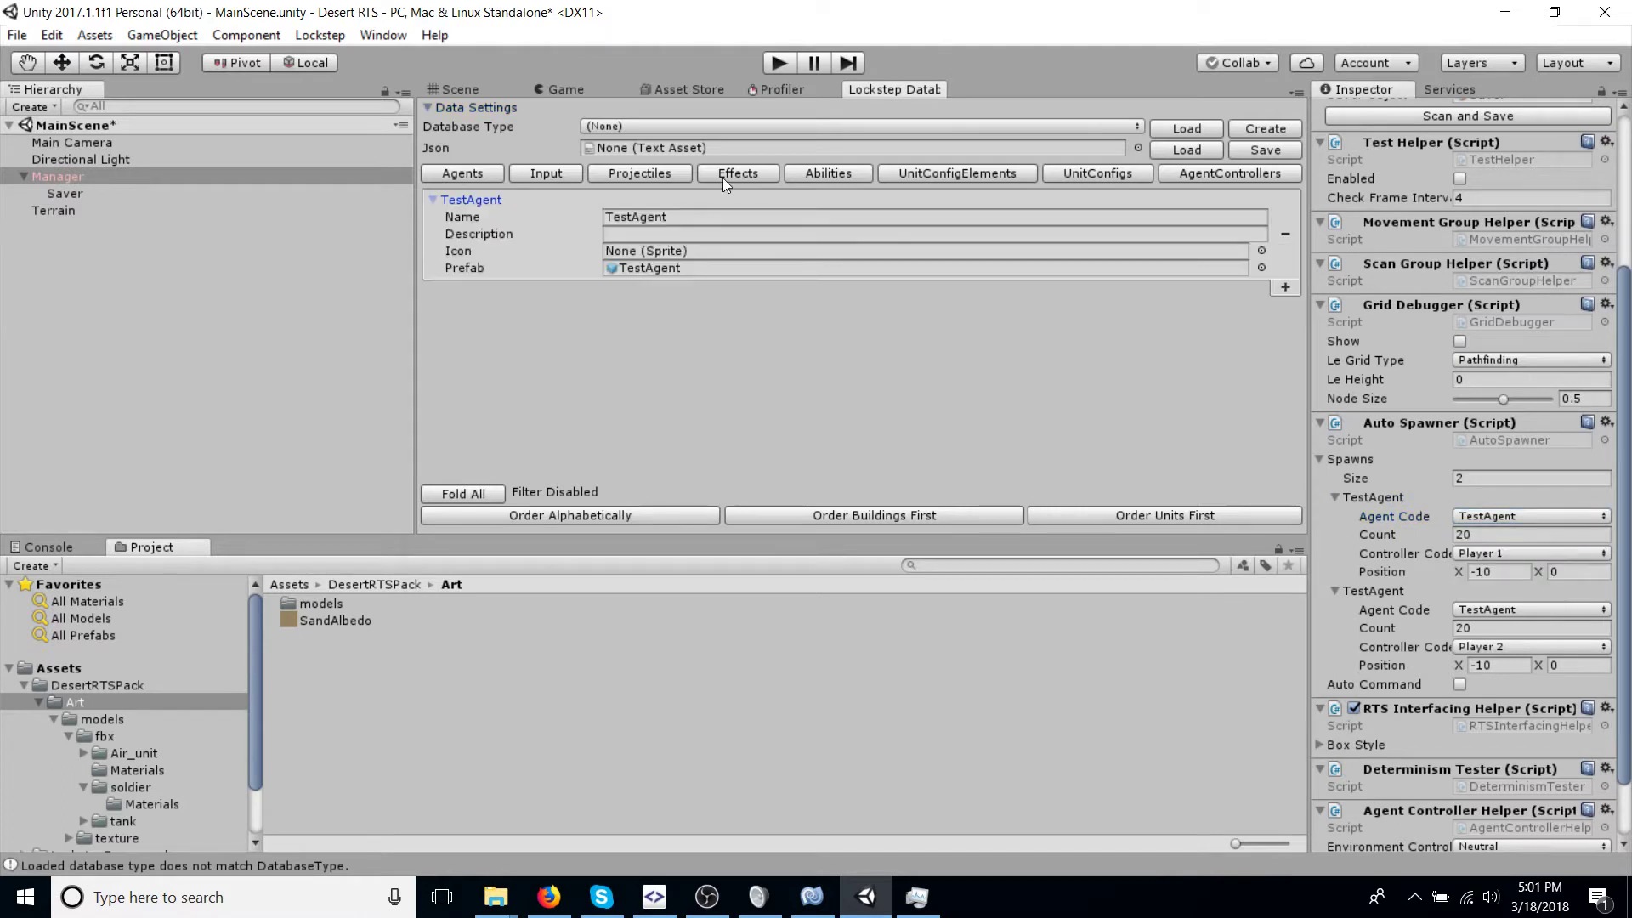
pyautogui.click(648, 268)
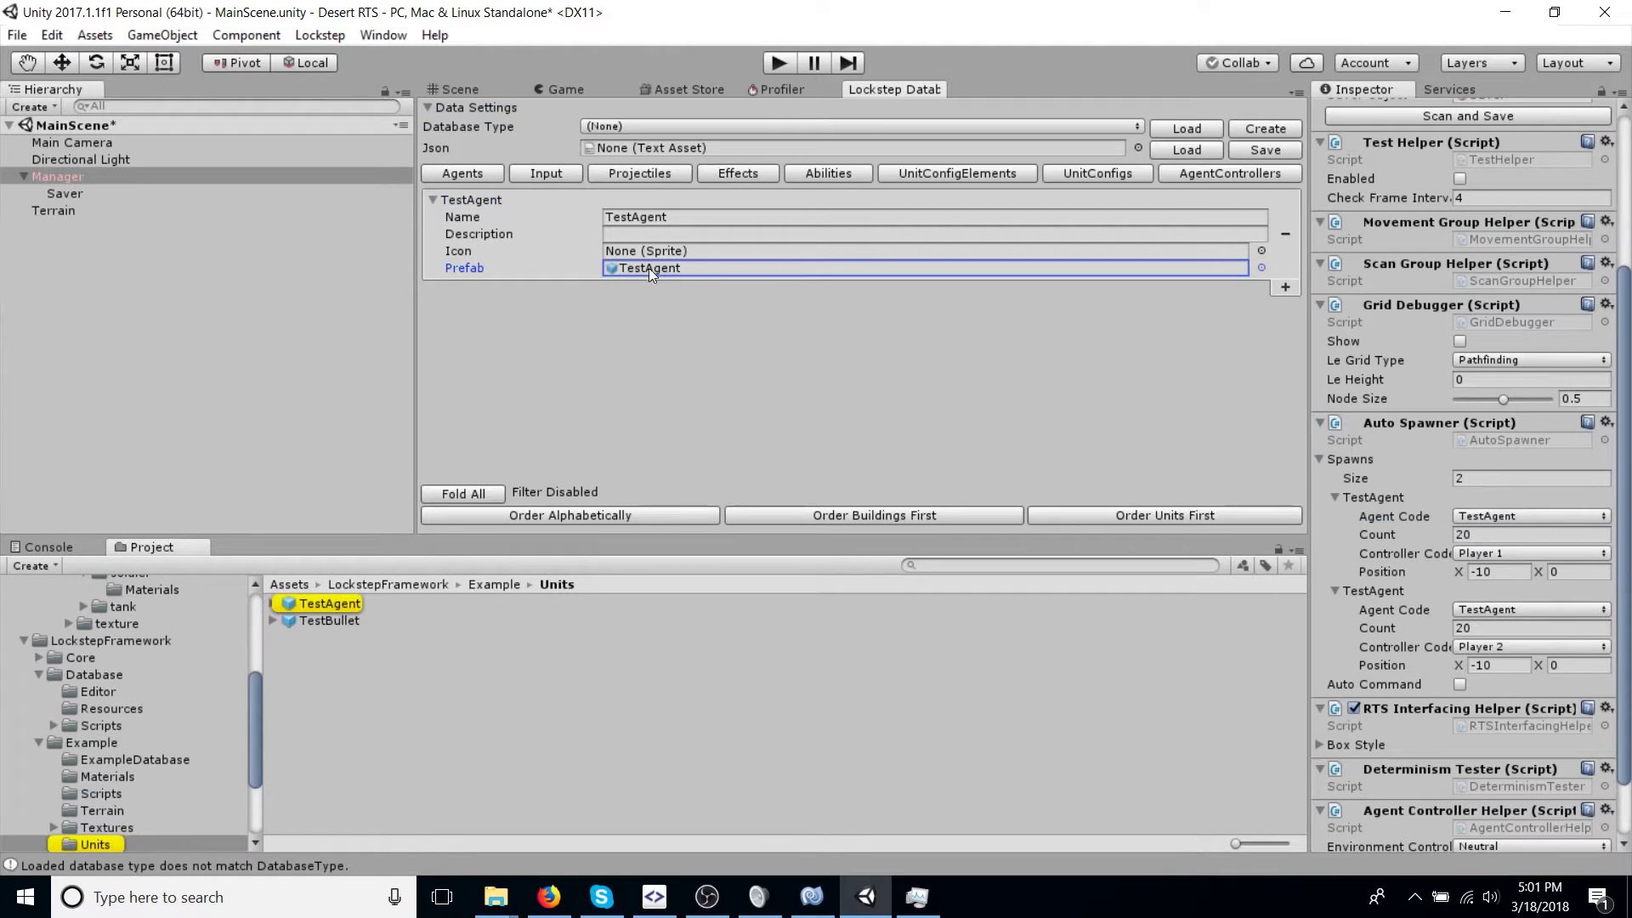
pyautogui.click(369, 603)
pyautogui.scroll(5, 1460, 269)
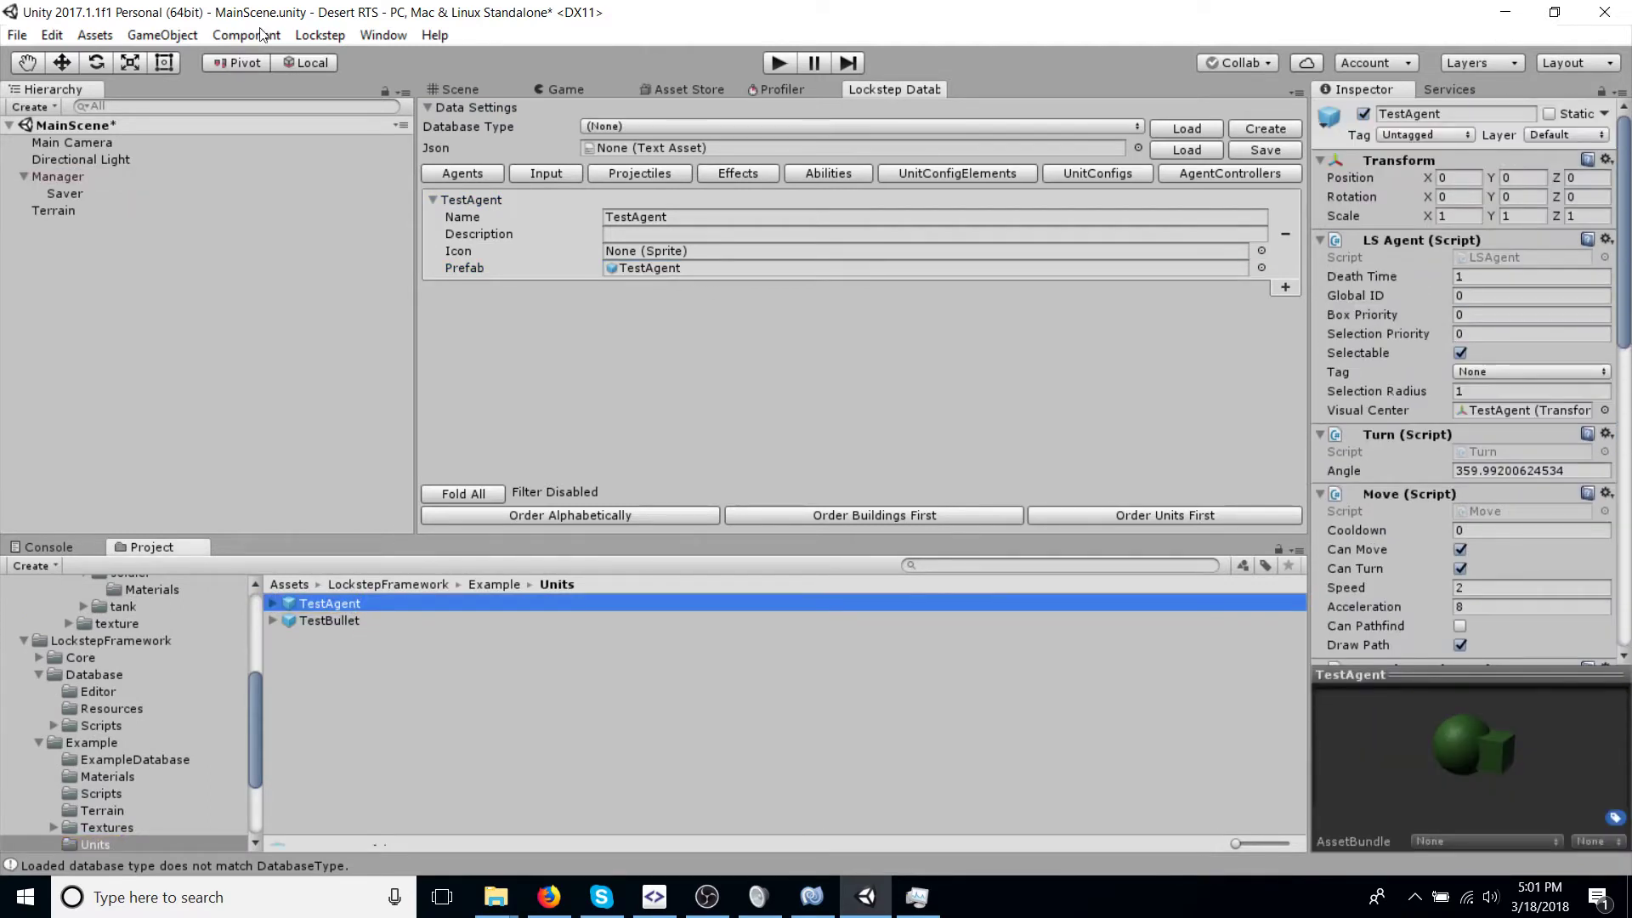
# Step: Select Manager and run Scan and Save on its Environment Helper
pyautogui.click(71, 176)
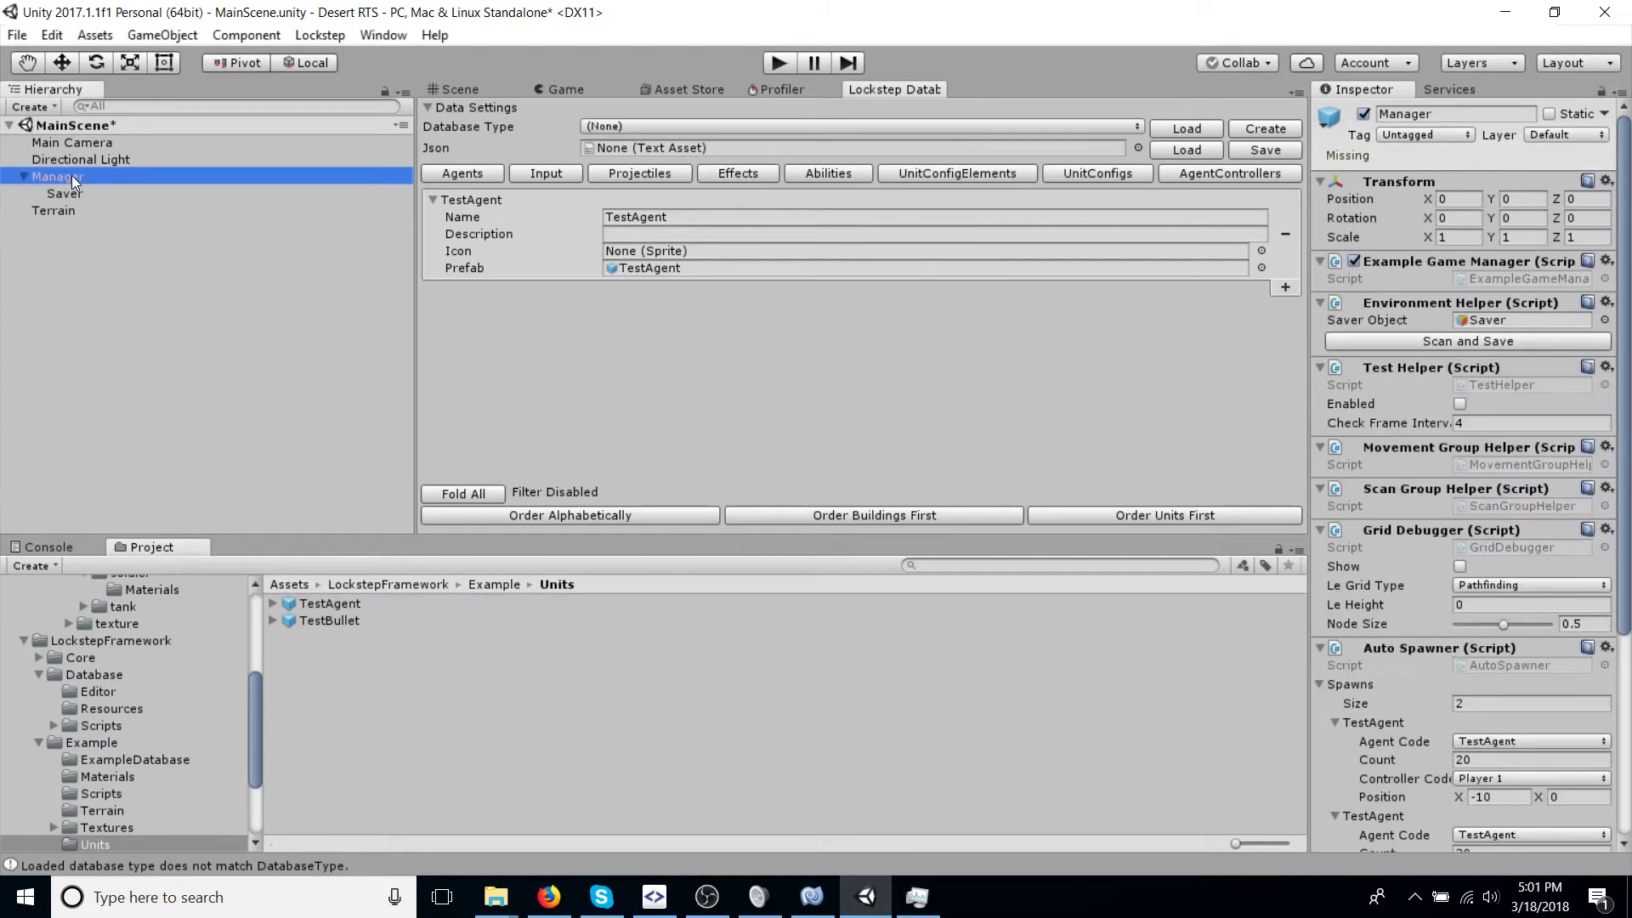
pyautogui.click(1426, 342)
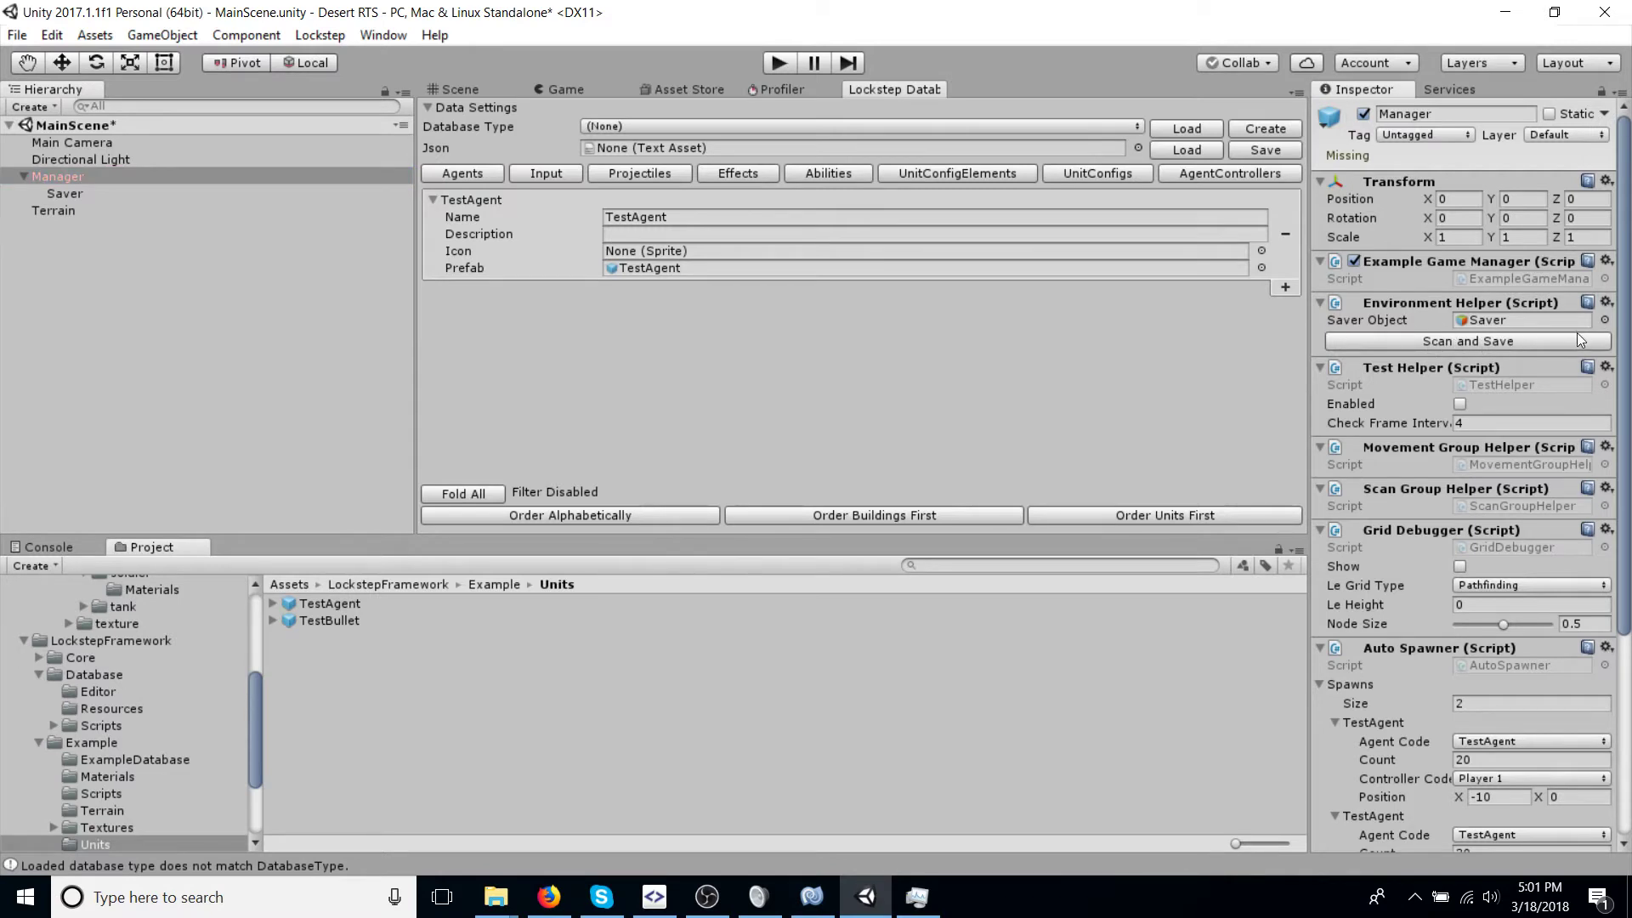
pyautogui.click(83, 207)
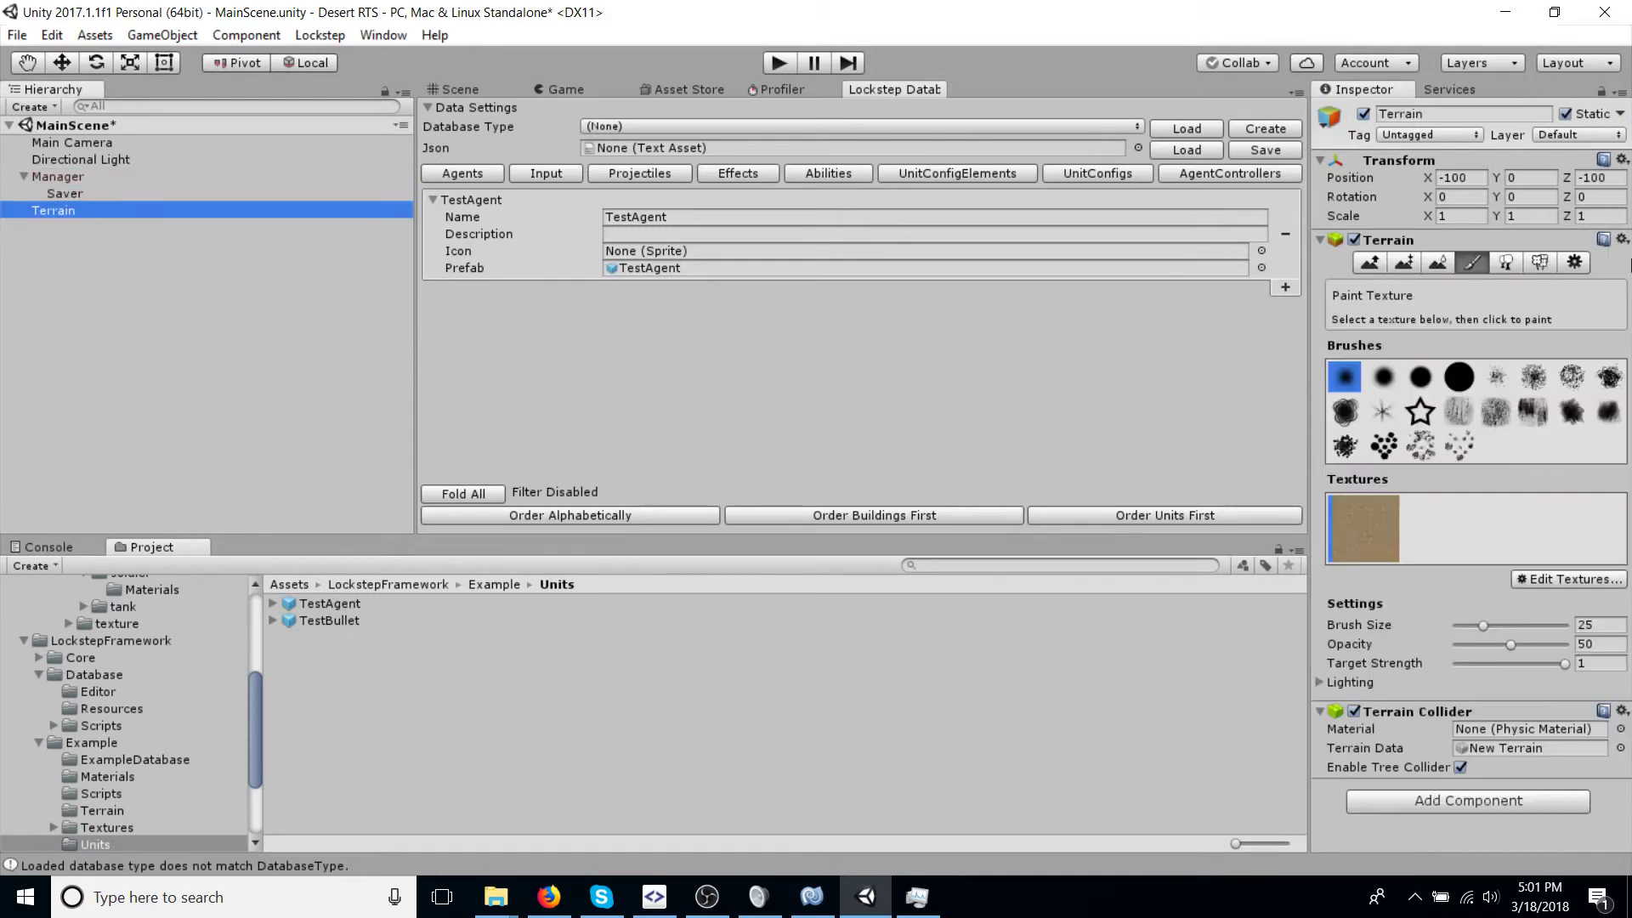
# Step: Create a Ground user layer and assign the Terrain to it
pyautogui.click(1577, 132)
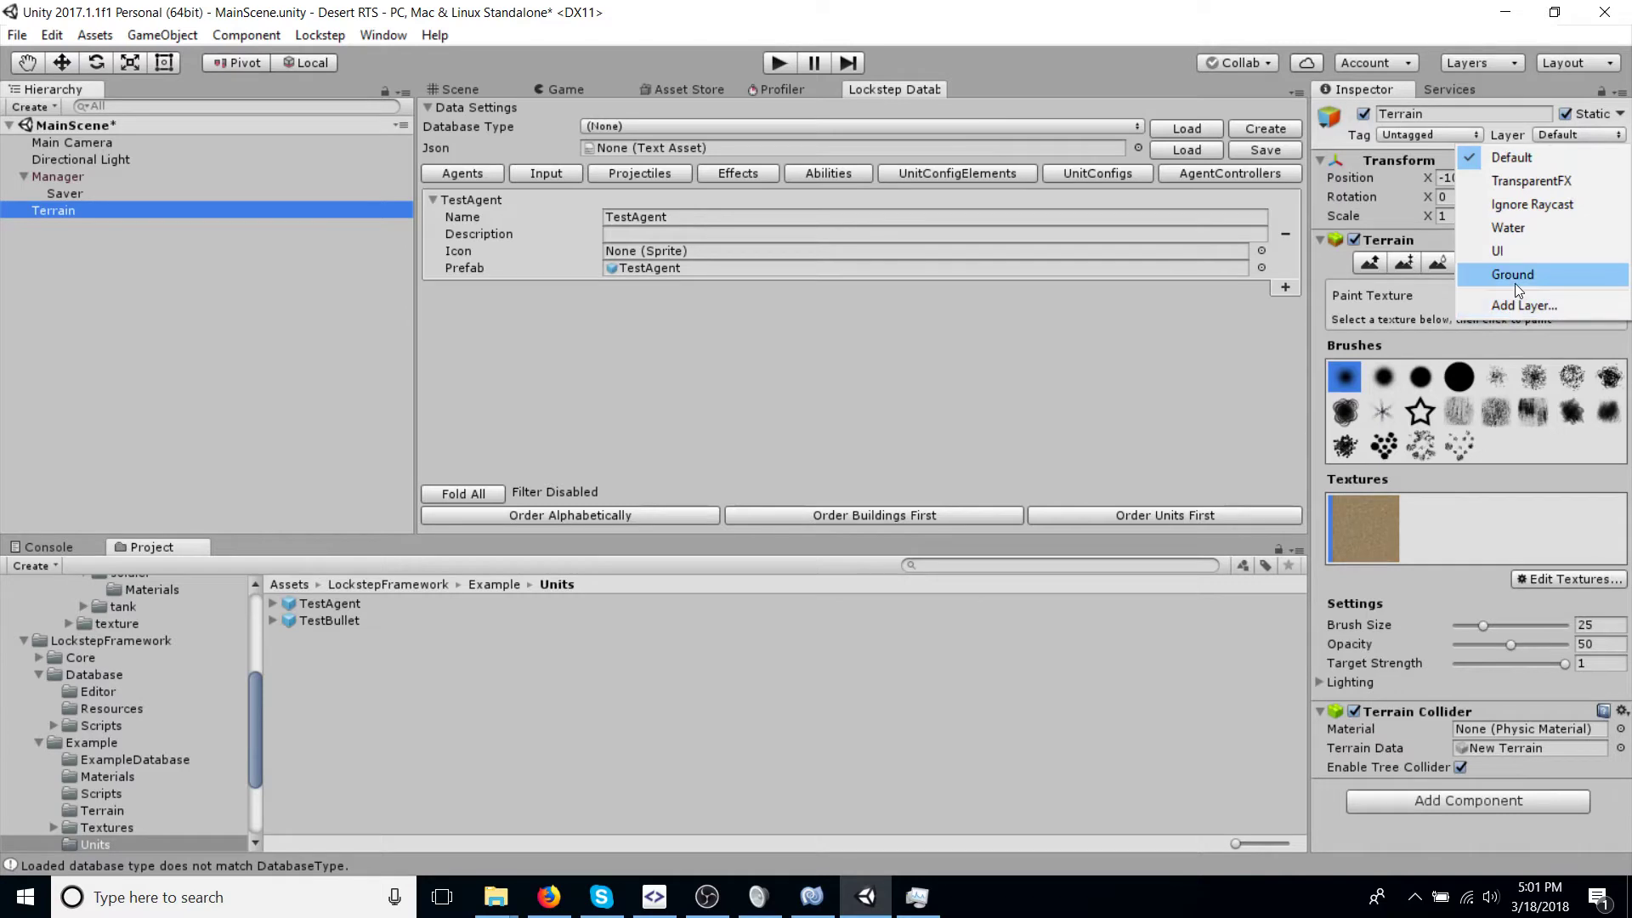
pyautogui.click(1524, 306)
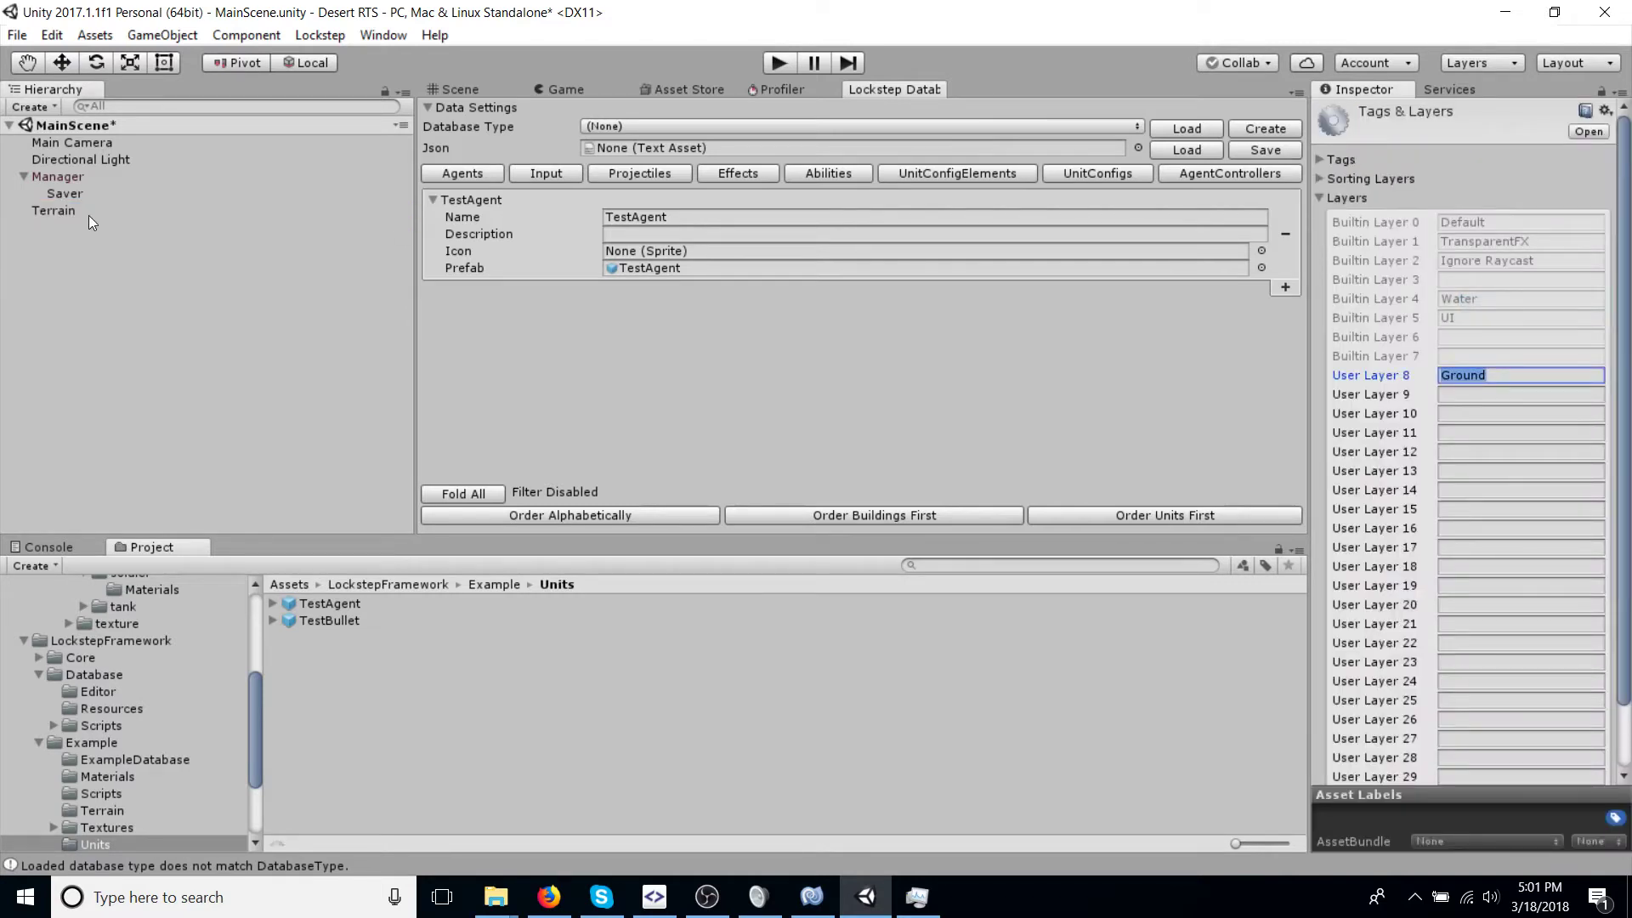
pyautogui.click(89, 211)
pyautogui.click(1579, 134)
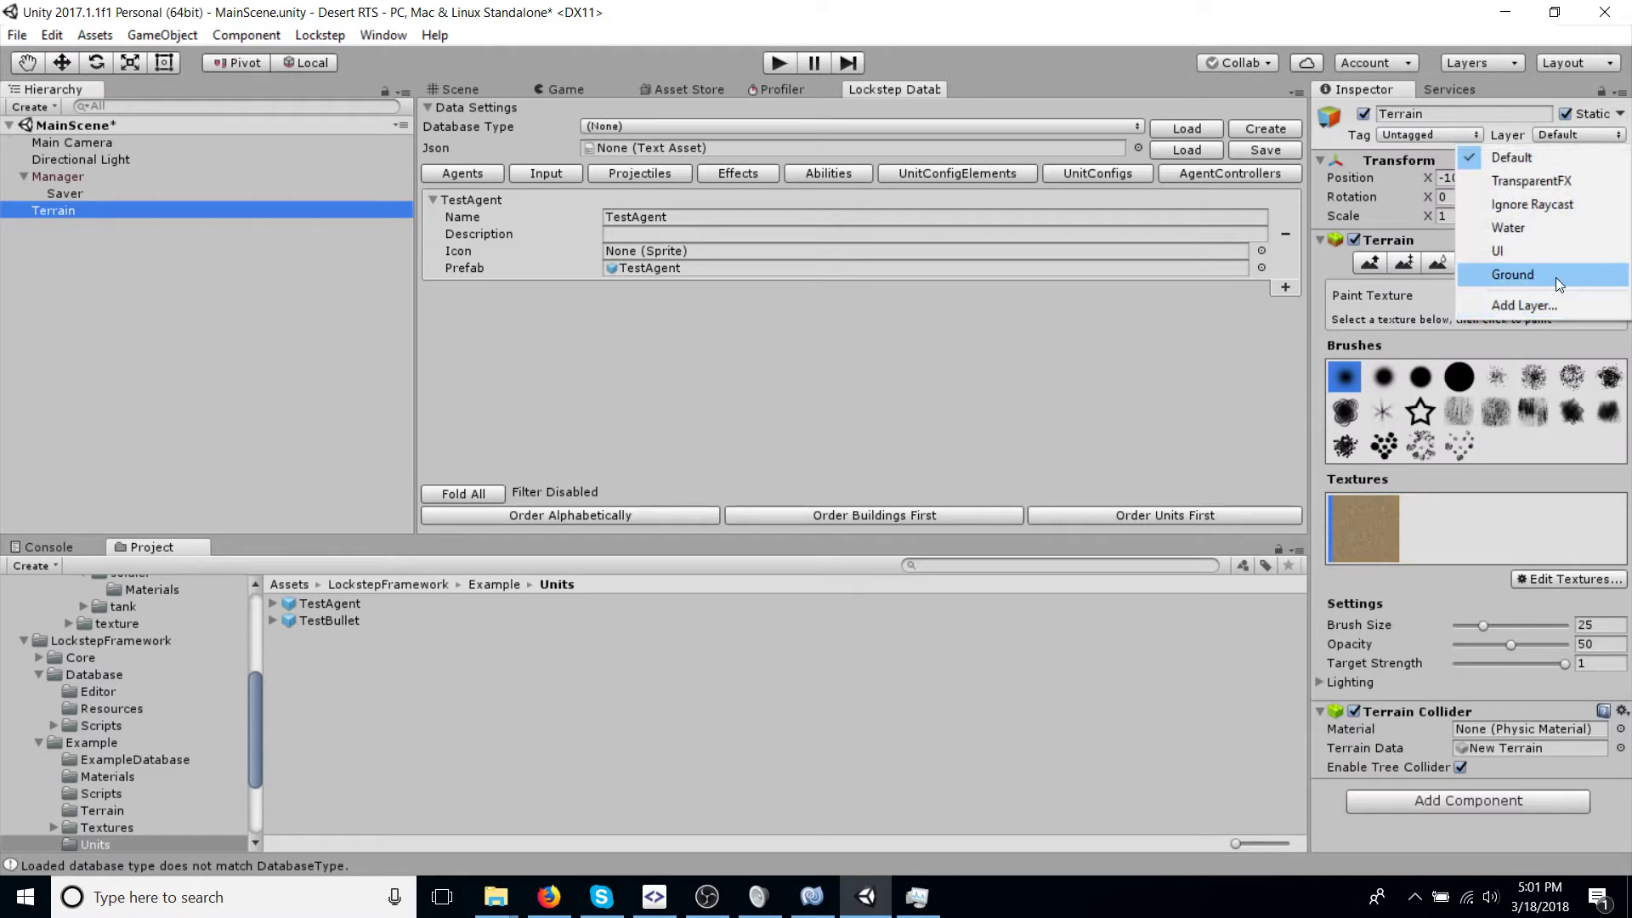
pyautogui.click(1555, 277)
# Step: Check the Saver's heightmap settings, then Scan and Save the Manager's environment data
pyautogui.click(84, 177)
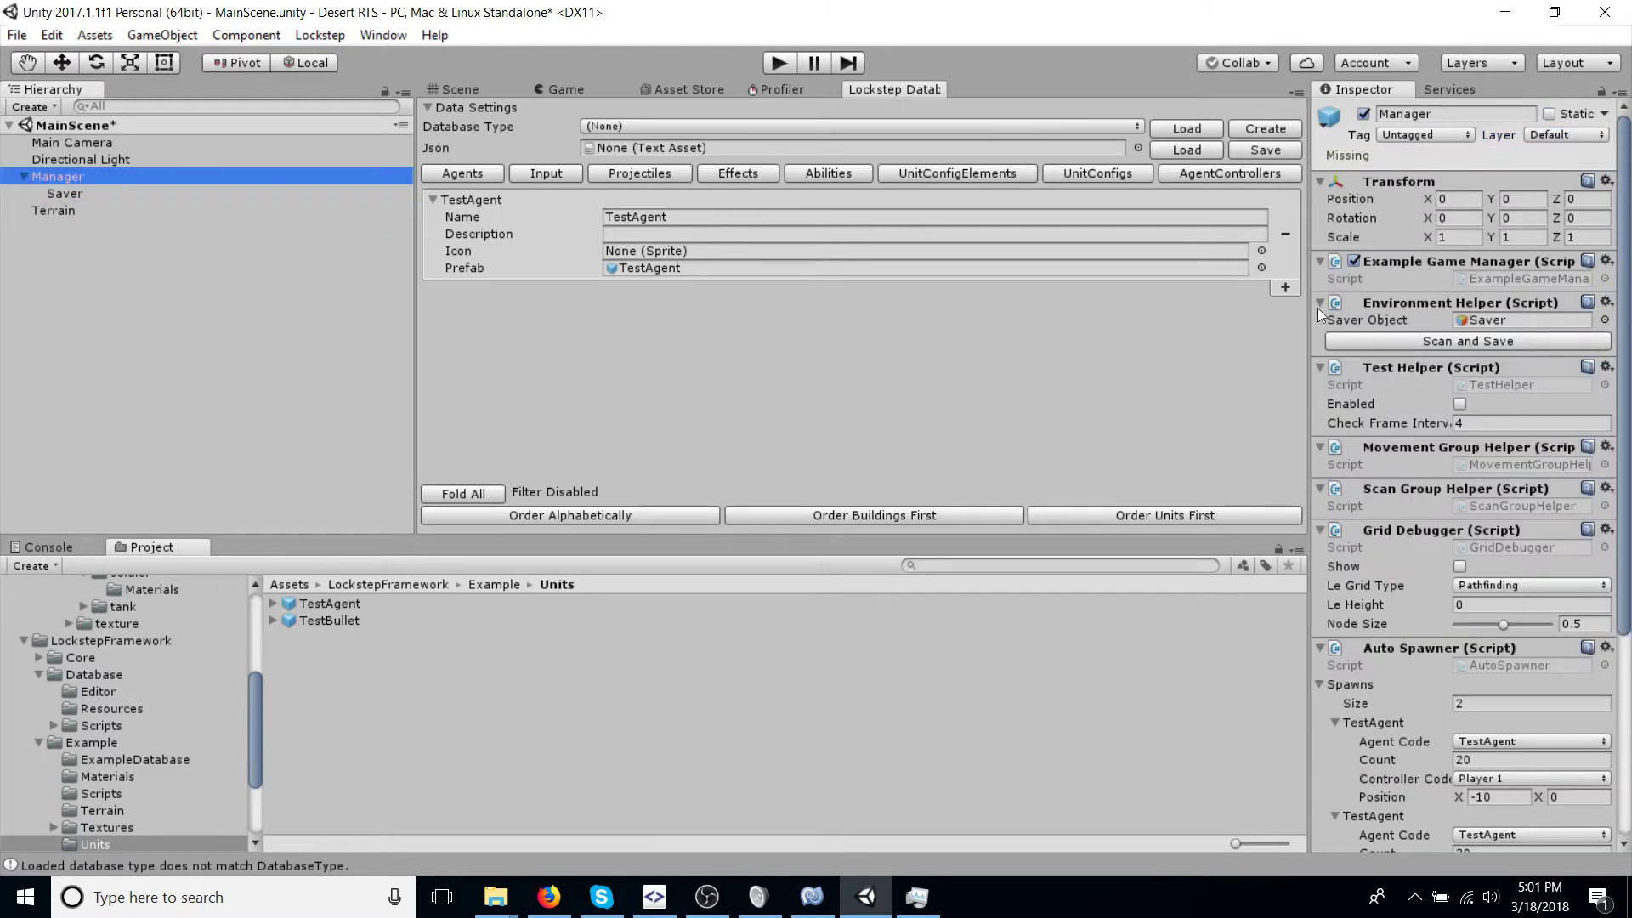
pyautogui.click(68, 194)
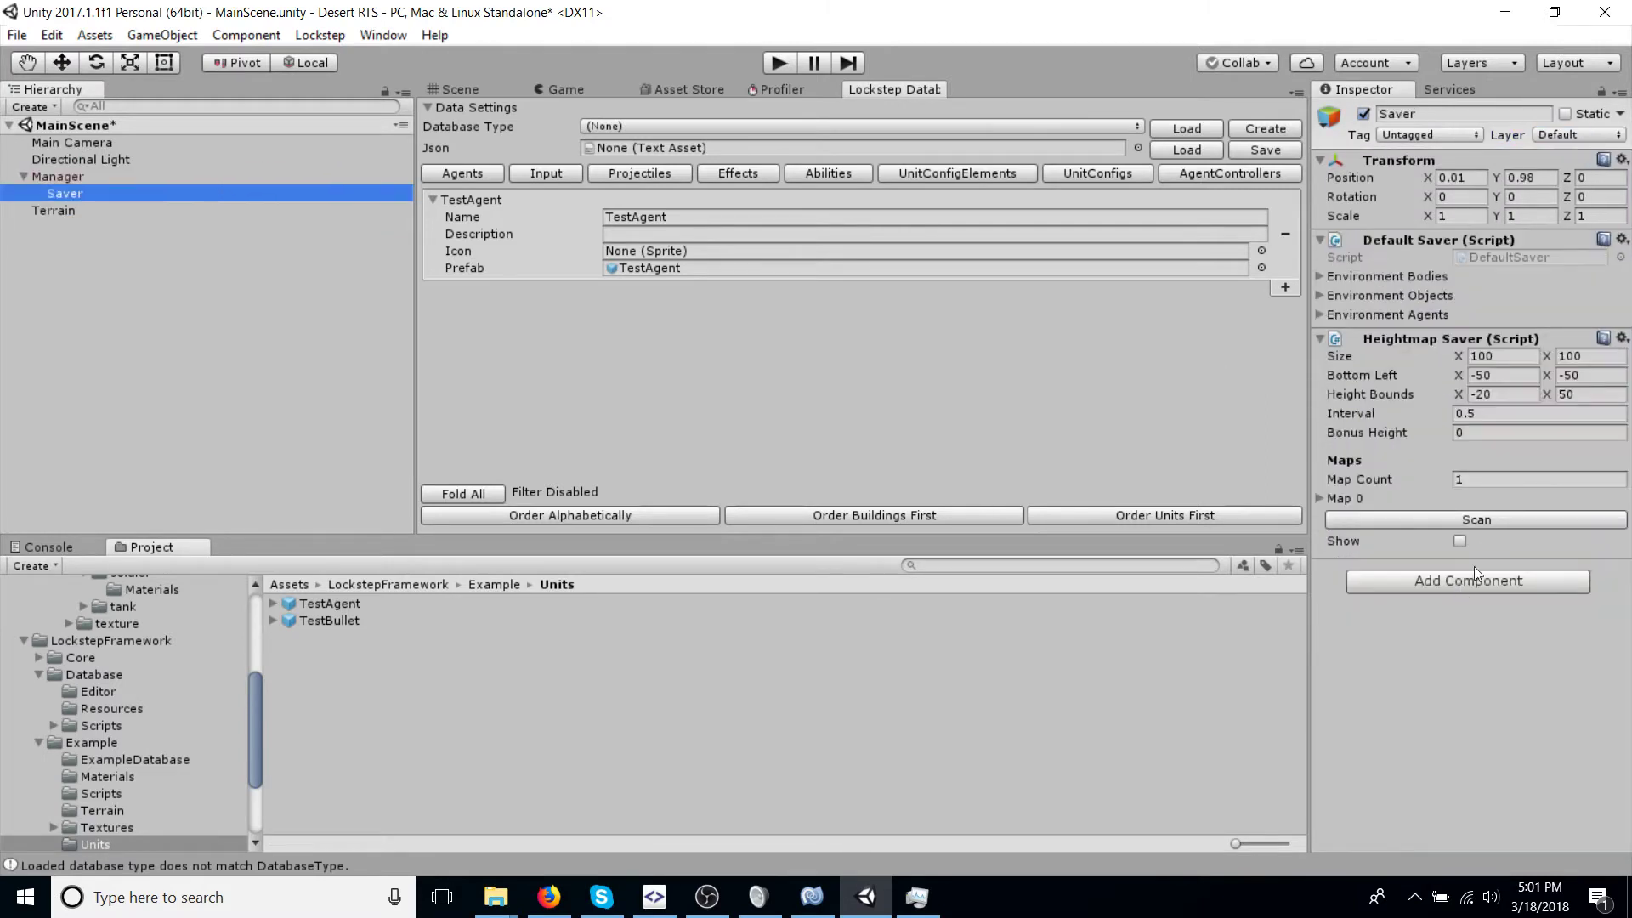
pyautogui.click(128, 175)
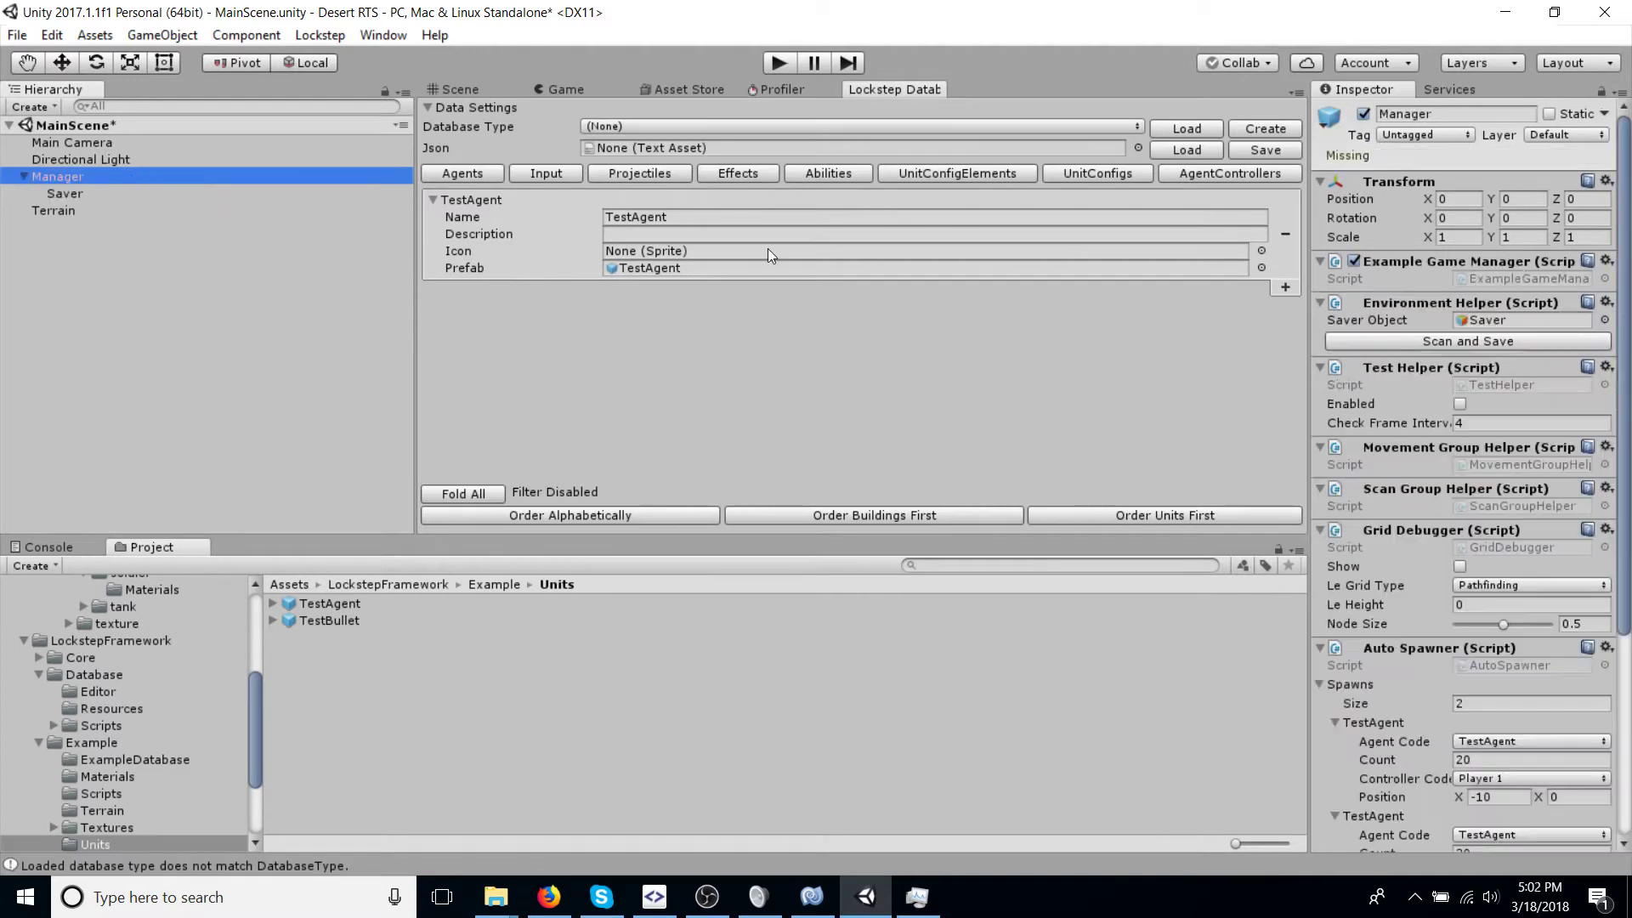
pyautogui.click(1544, 341)
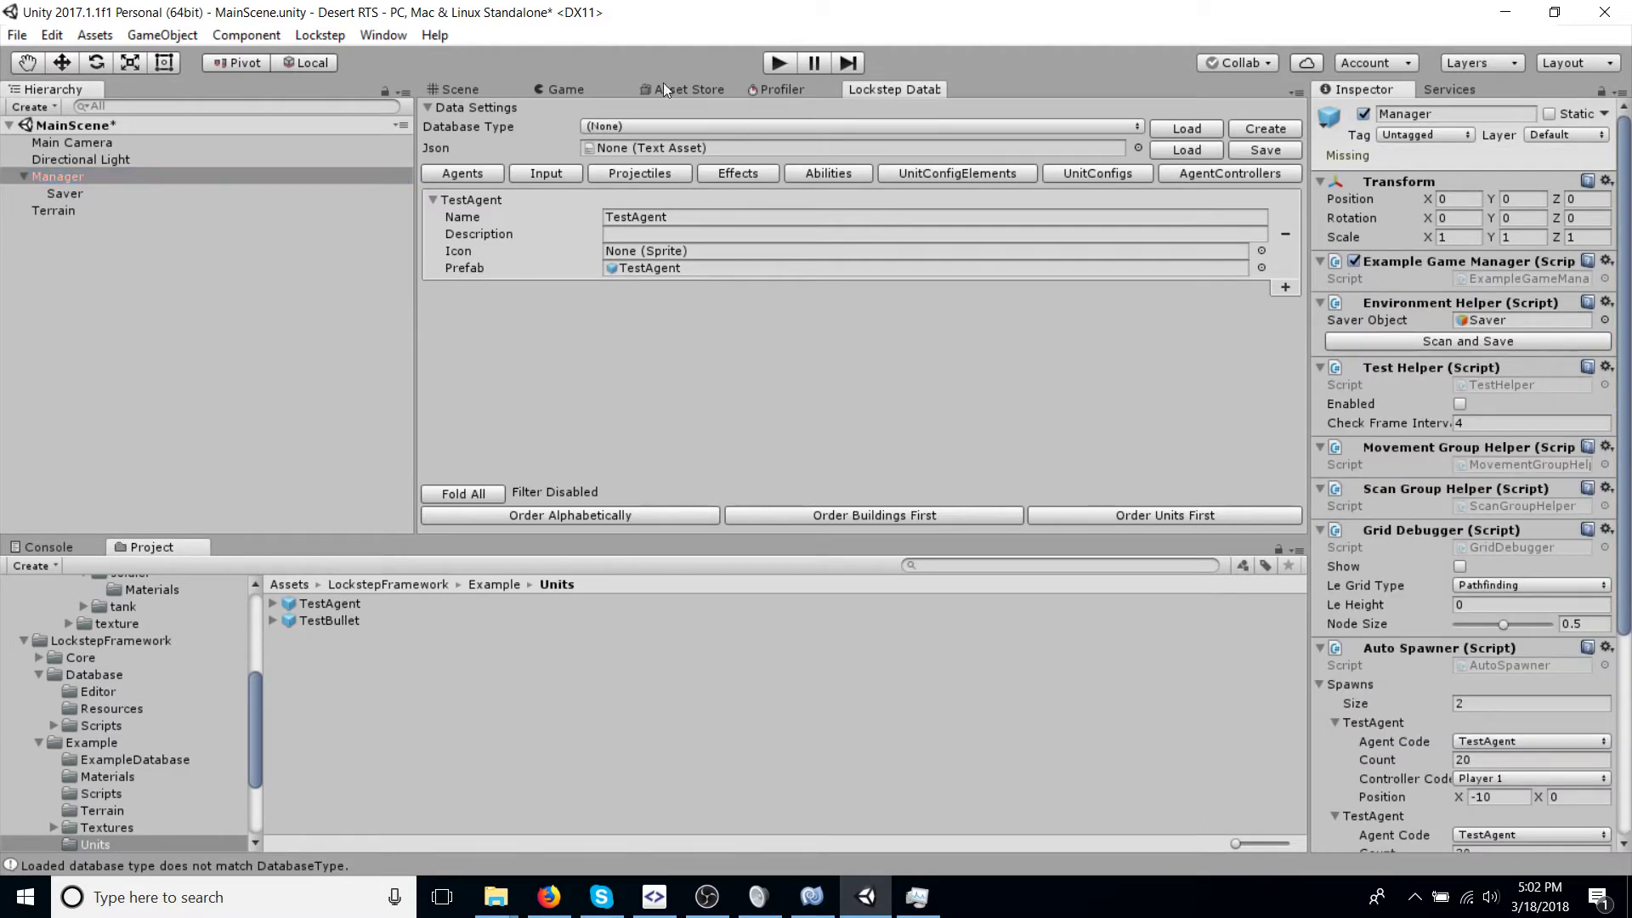
# Step: Play the scene in the Game view and select the Main Camera
pyautogui.click(565, 88)
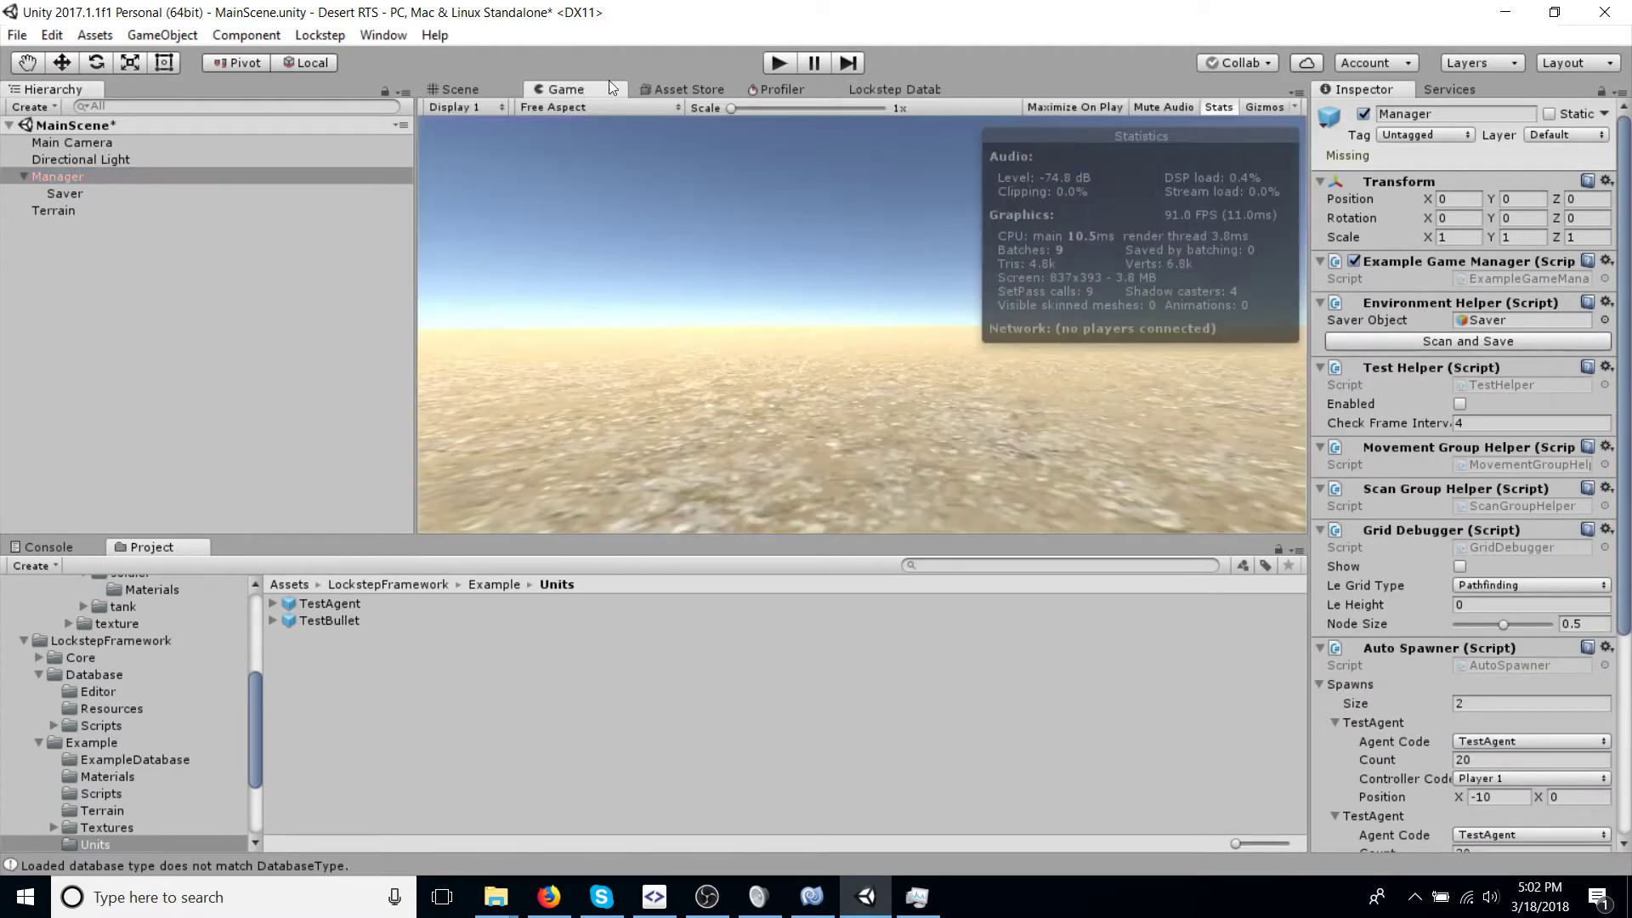
pyautogui.click(780, 63)
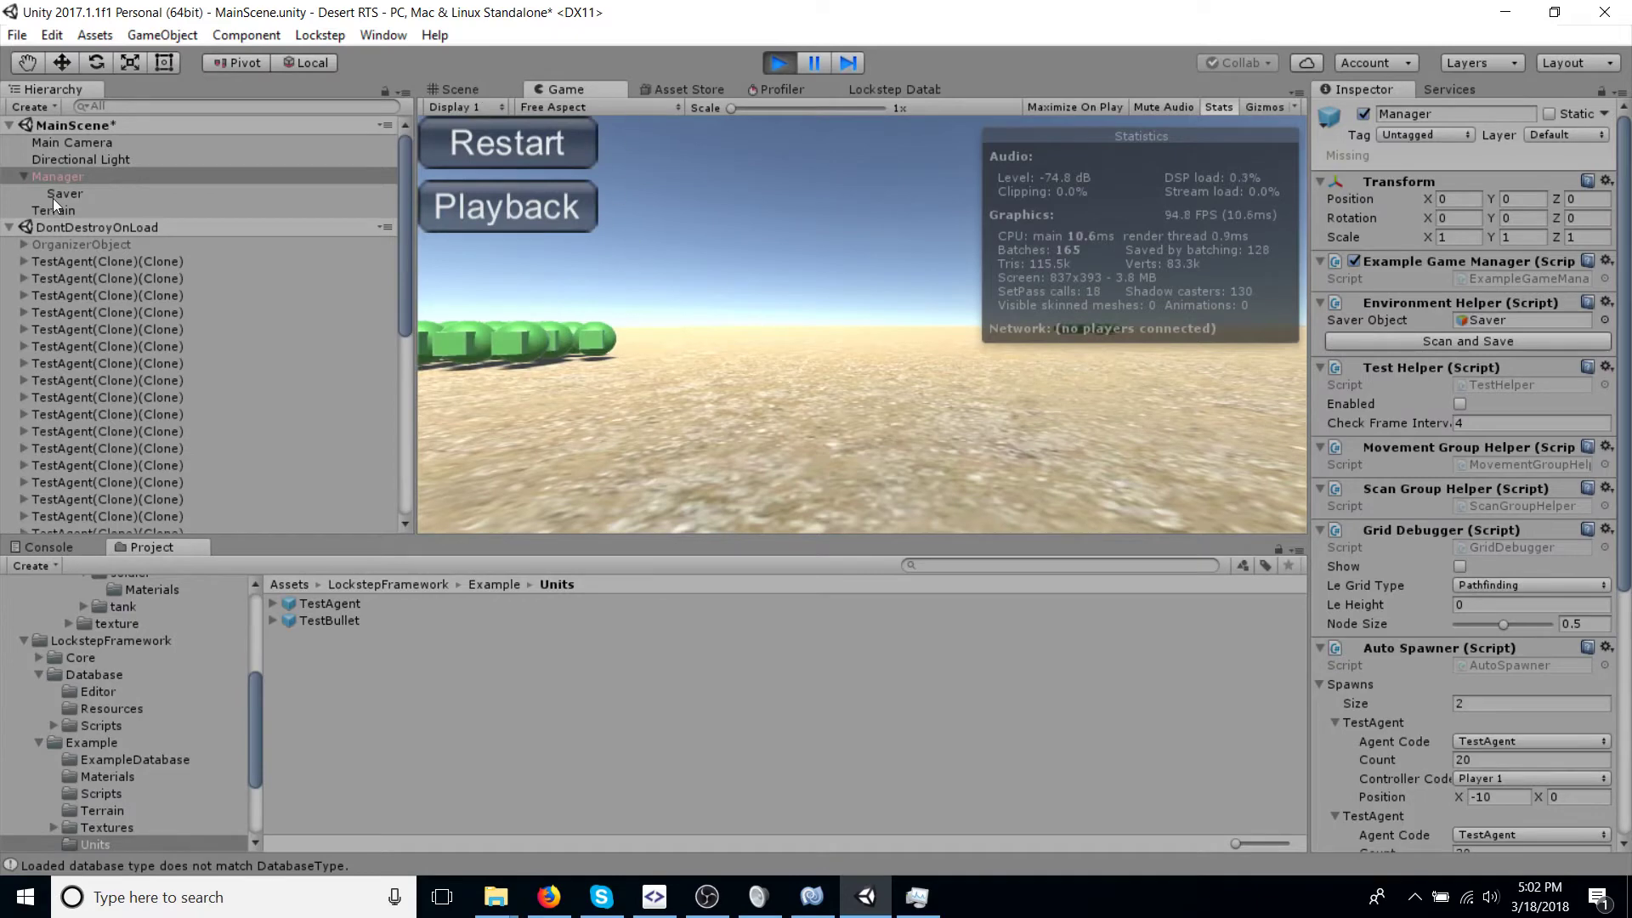
pyautogui.click(94, 147)
# Step: Set Main Camera Position Y 40 and Rotation X 70, slide X to frame both armies, then box-select units
pyautogui.click(1530, 177)
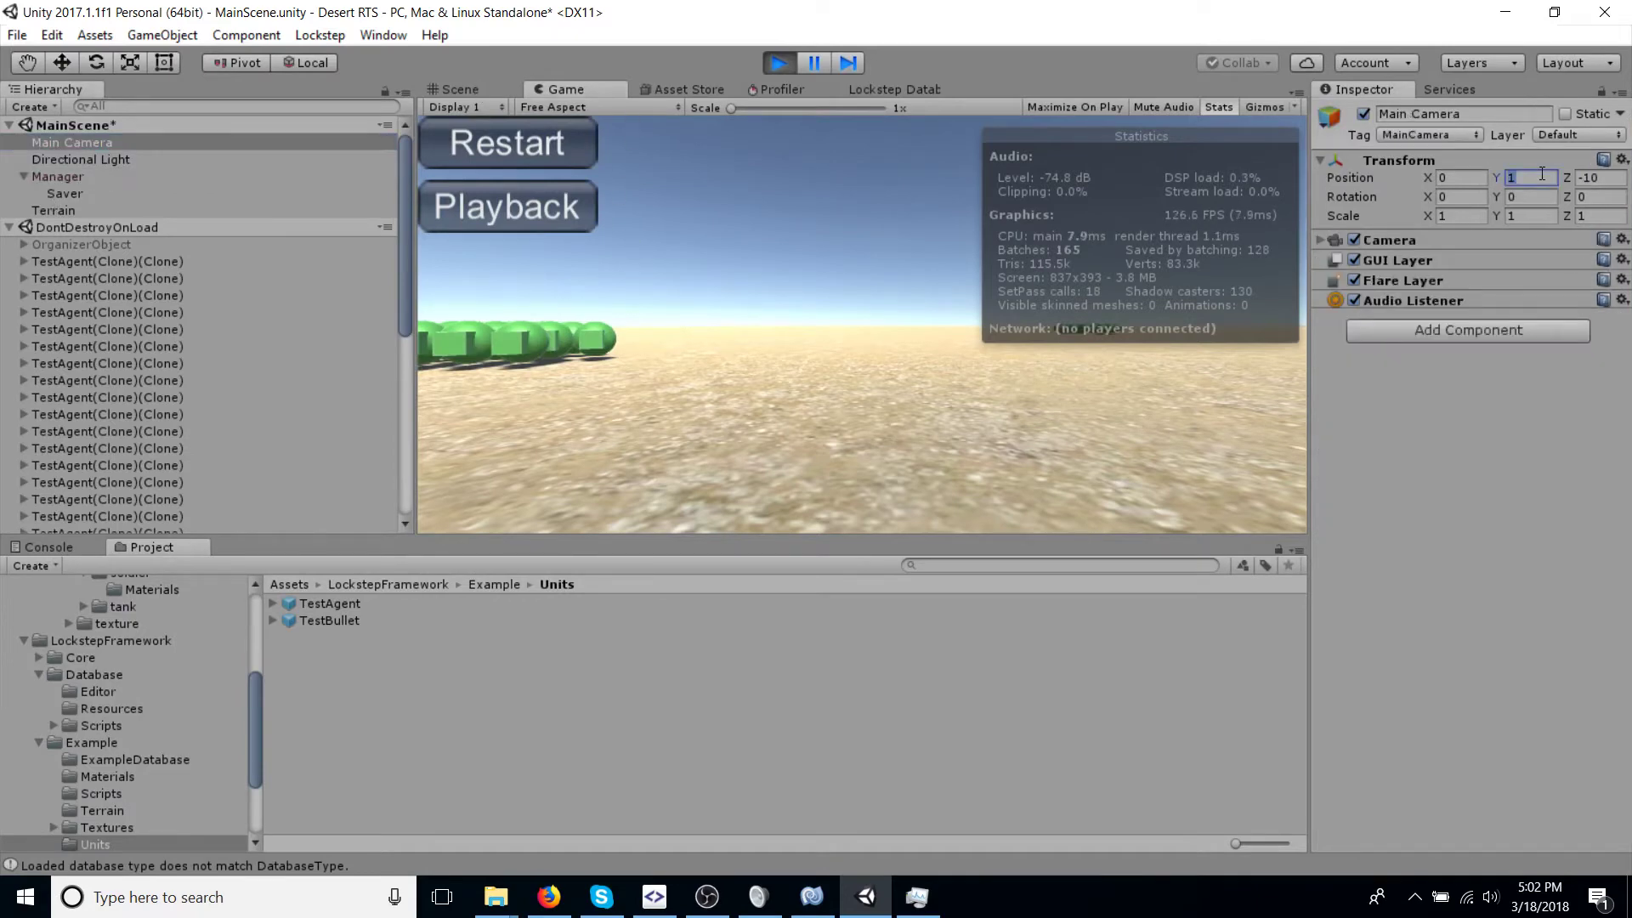
pyautogui.write('20')
pyautogui.press('Tab')
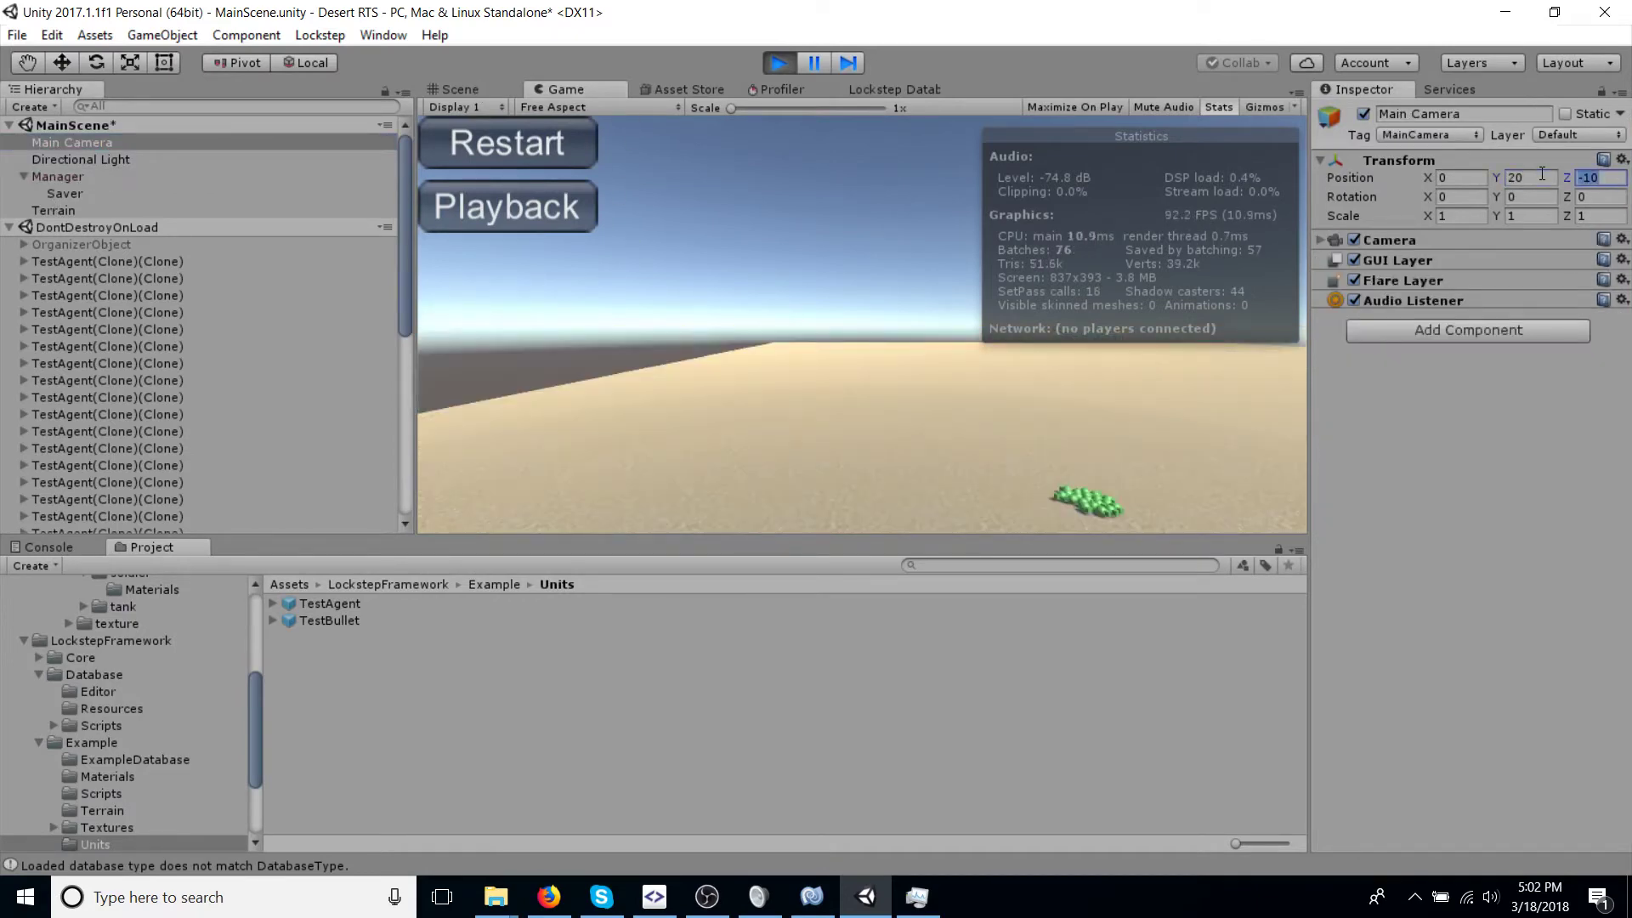
pyautogui.click(1473, 196)
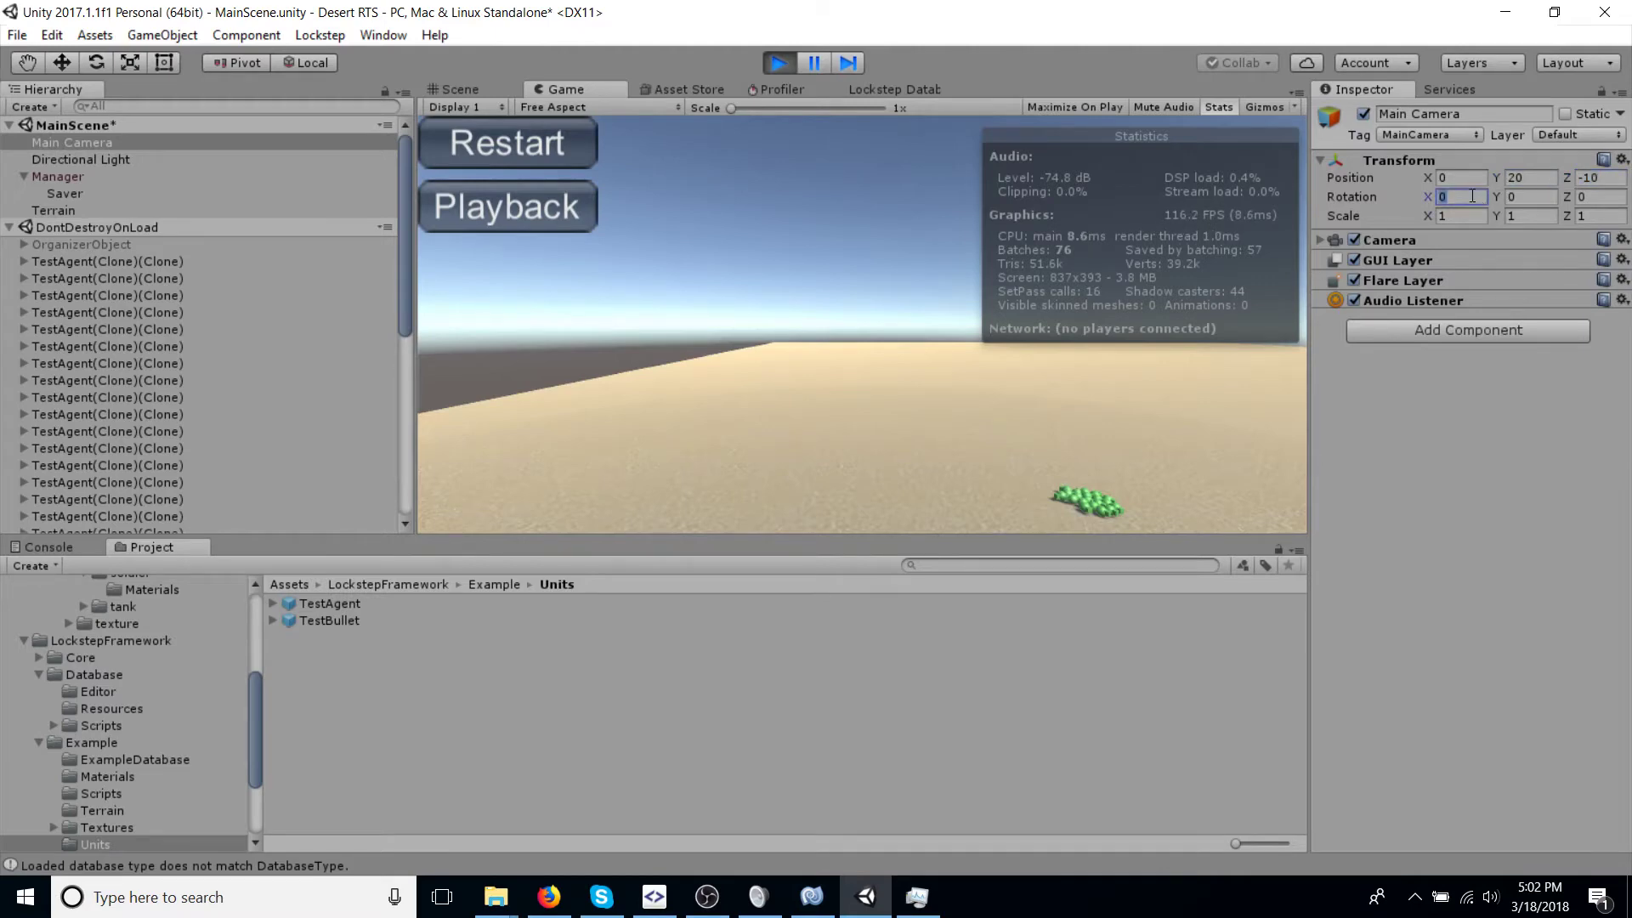
pyautogui.write('70')
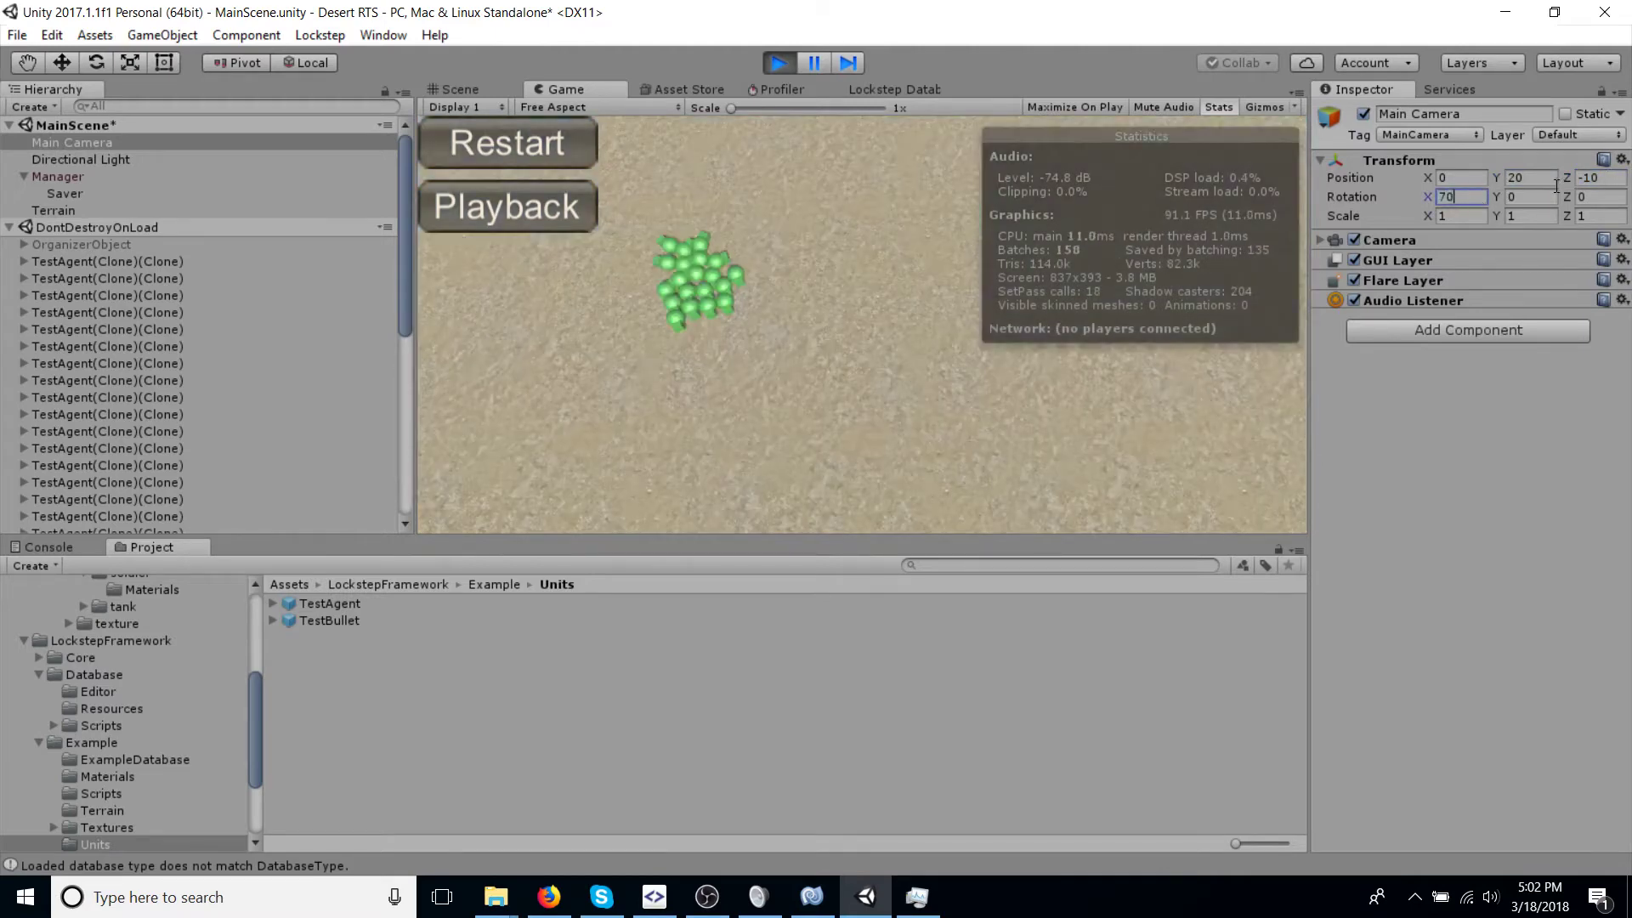
pyautogui.click(1529, 176)
pyautogui.write('40')
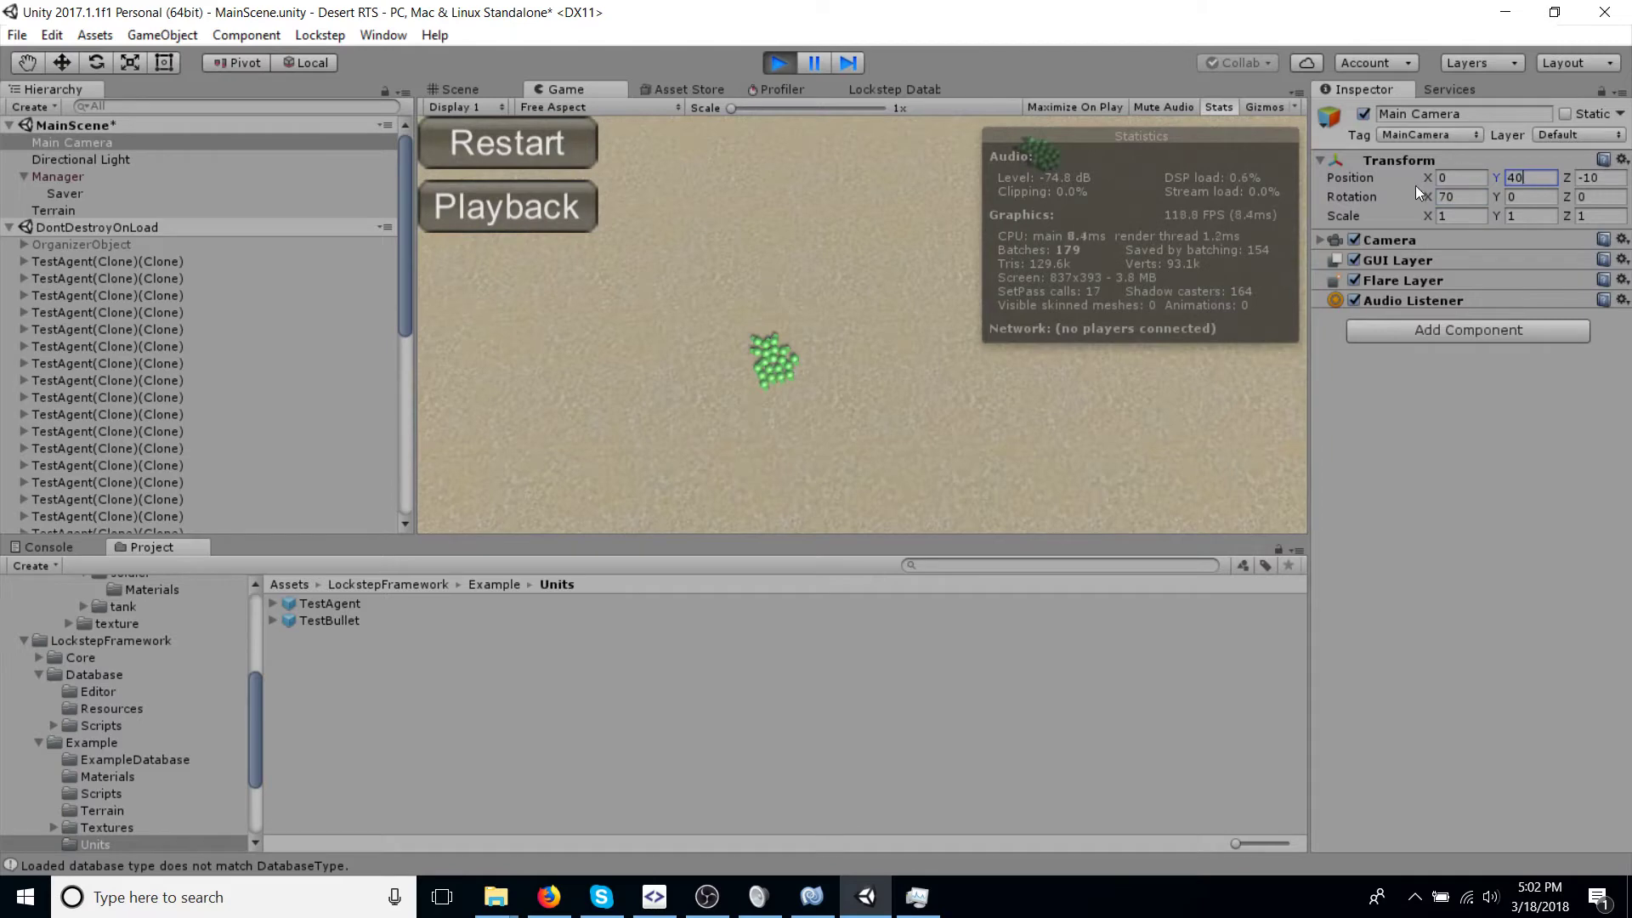
pyautogui.moveTo(1438, 177); pyautogui.dragTo(651, 288)
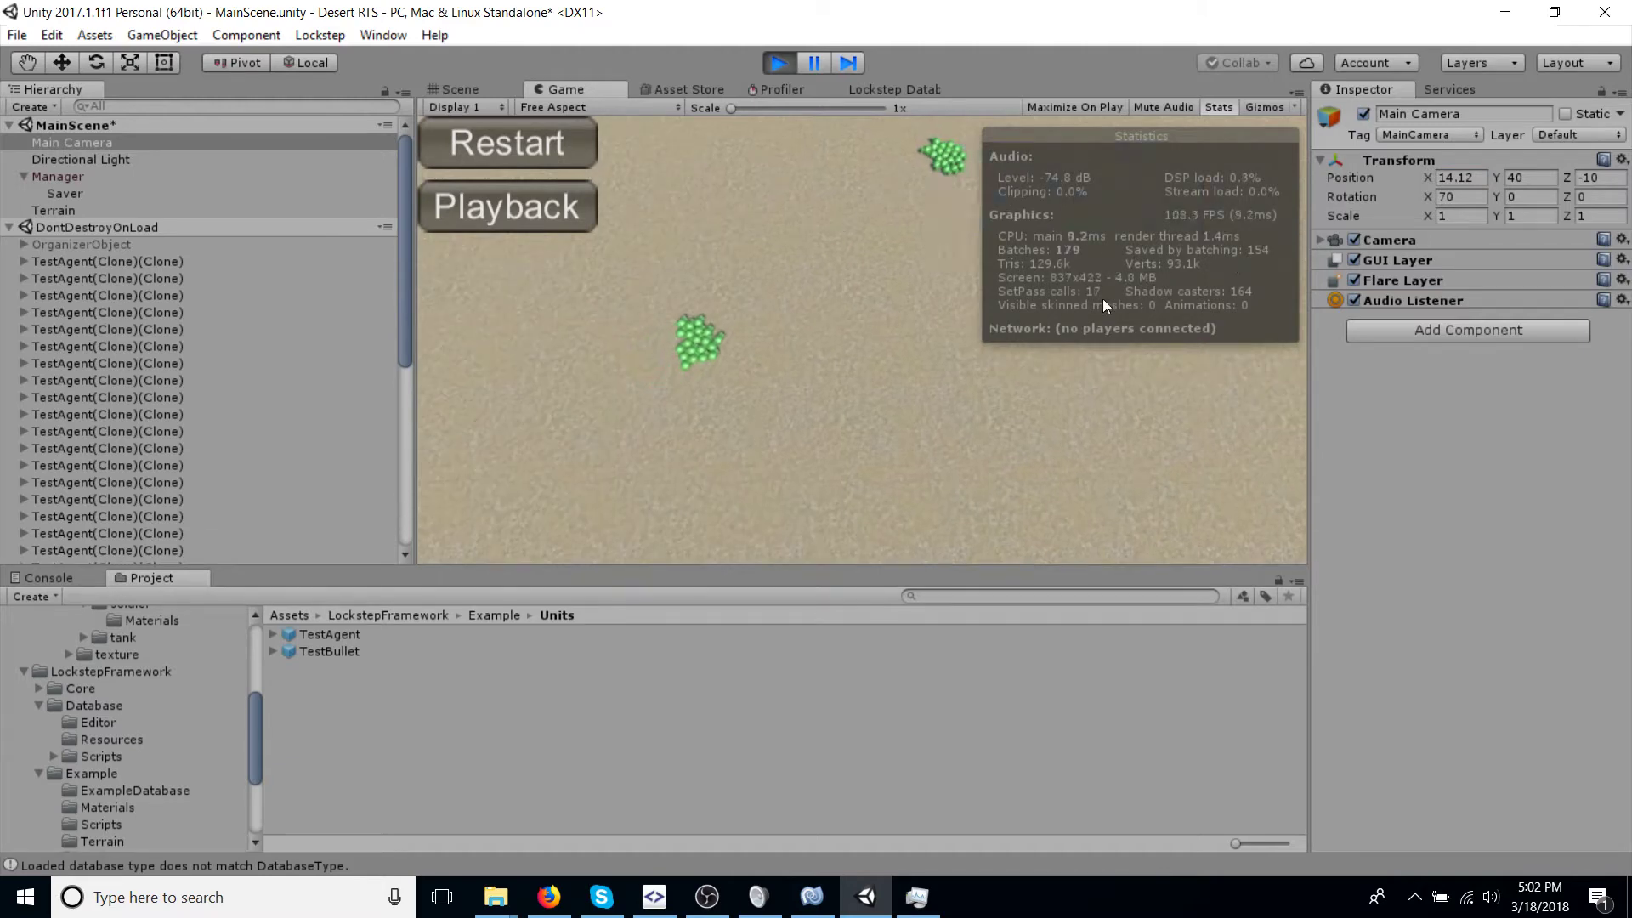
pyautogui.moveTo(907, 132); pyautogui.dragTo(1150, 300)
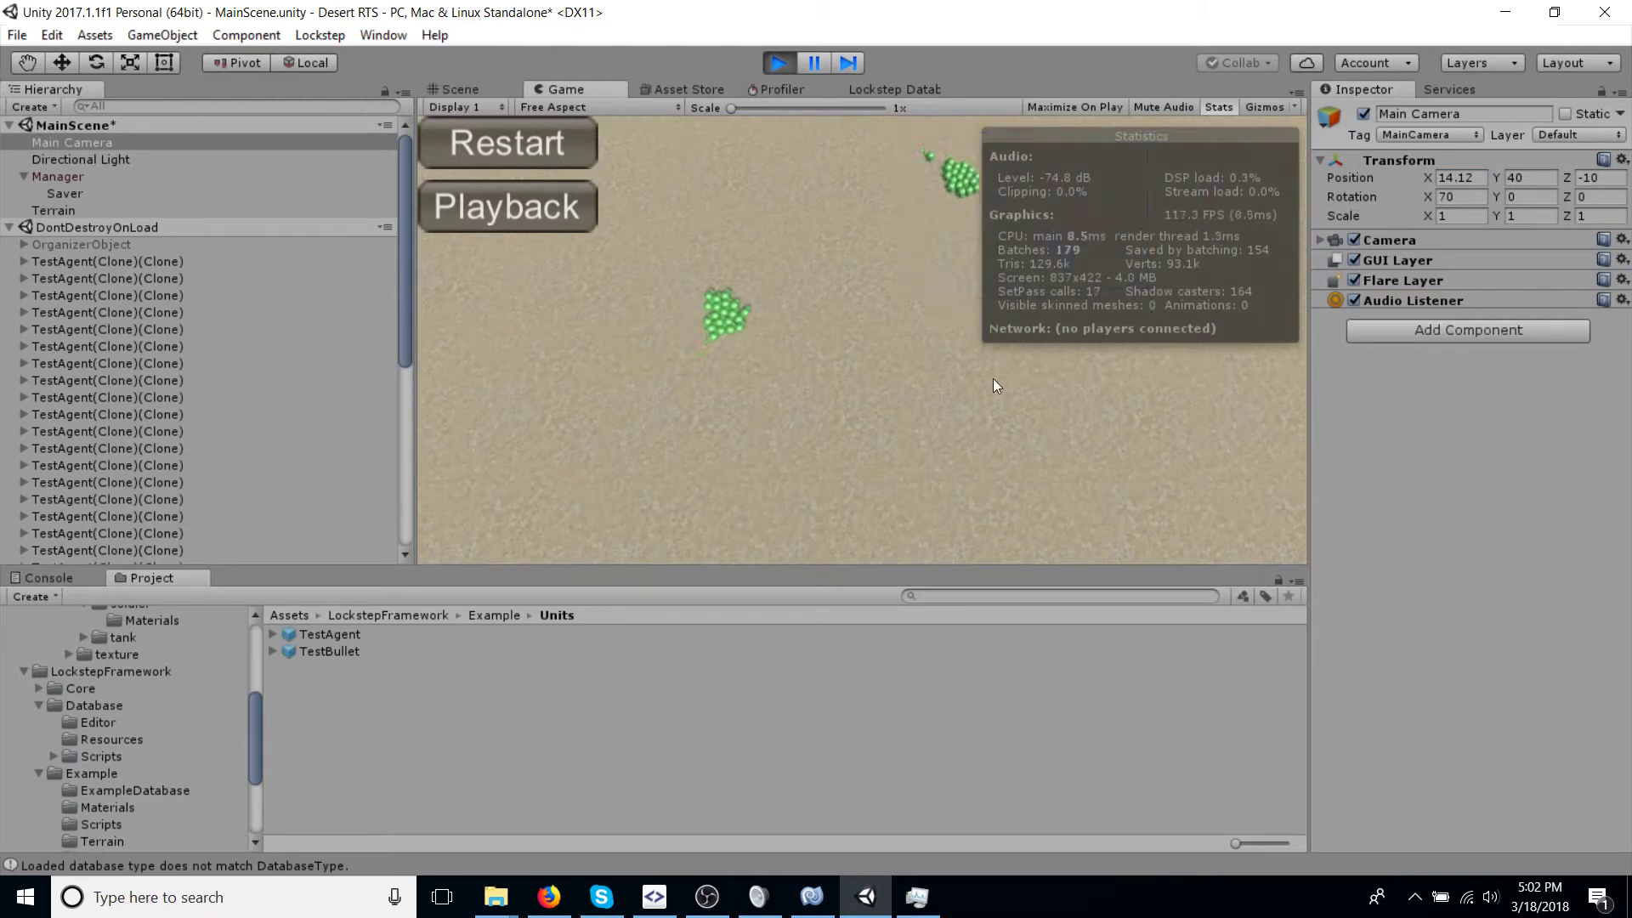
# Step: Stop play mode and create an empty top-level object named Infantry
pyautogui.hotkey('ctrl', 'p')
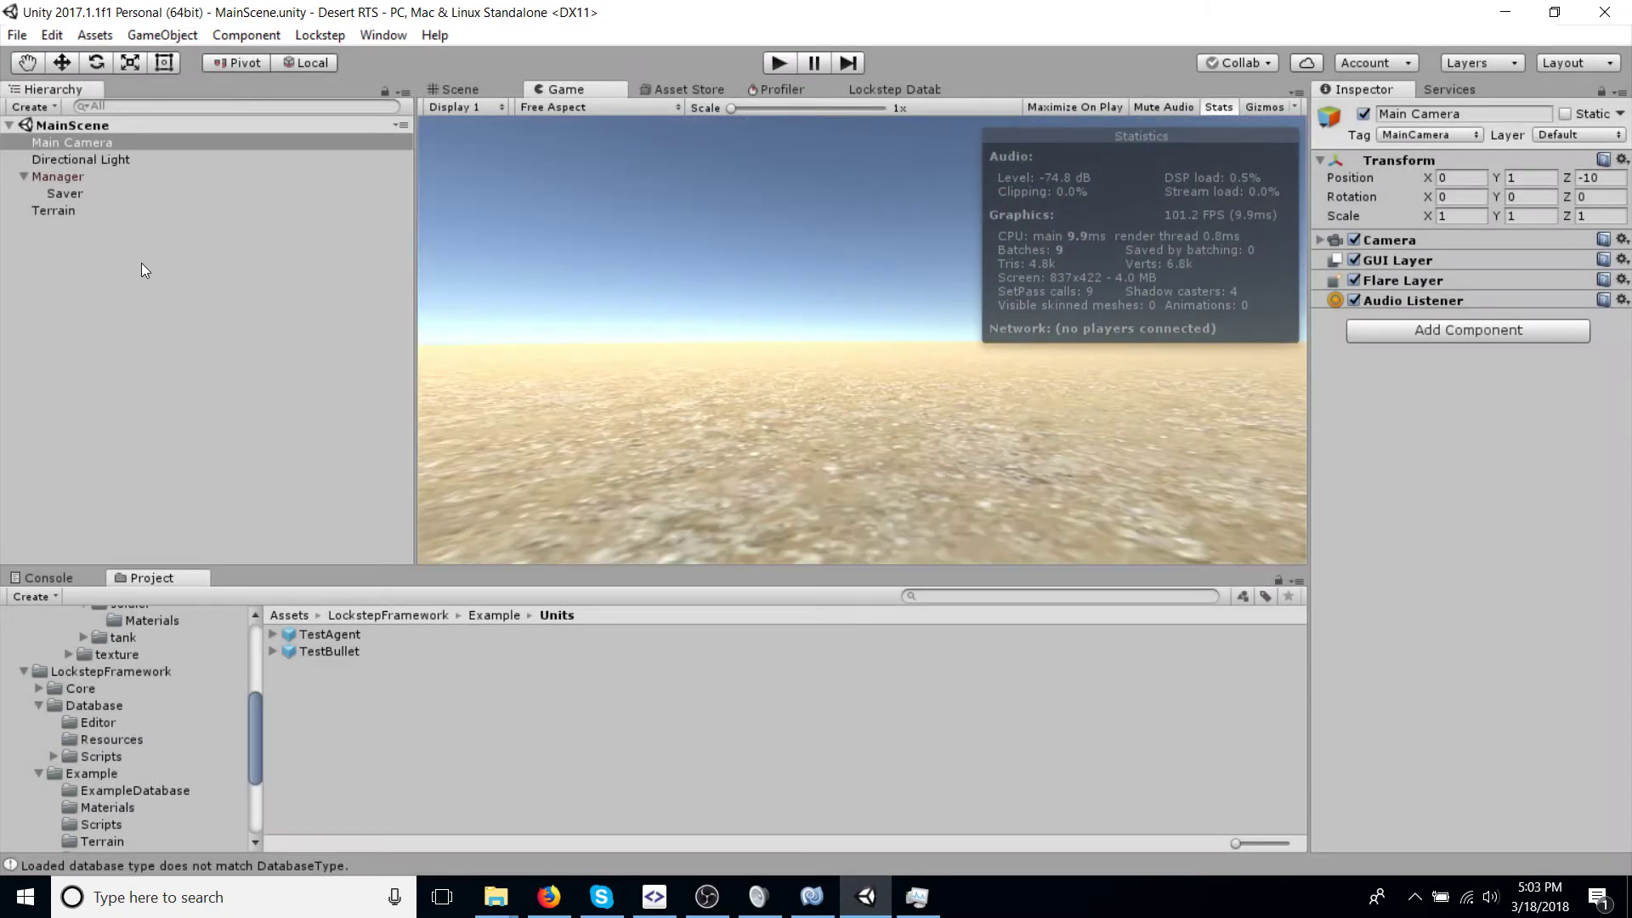
pyautogui.rightClick(192, 271)
pyautogui.click(272, 440)
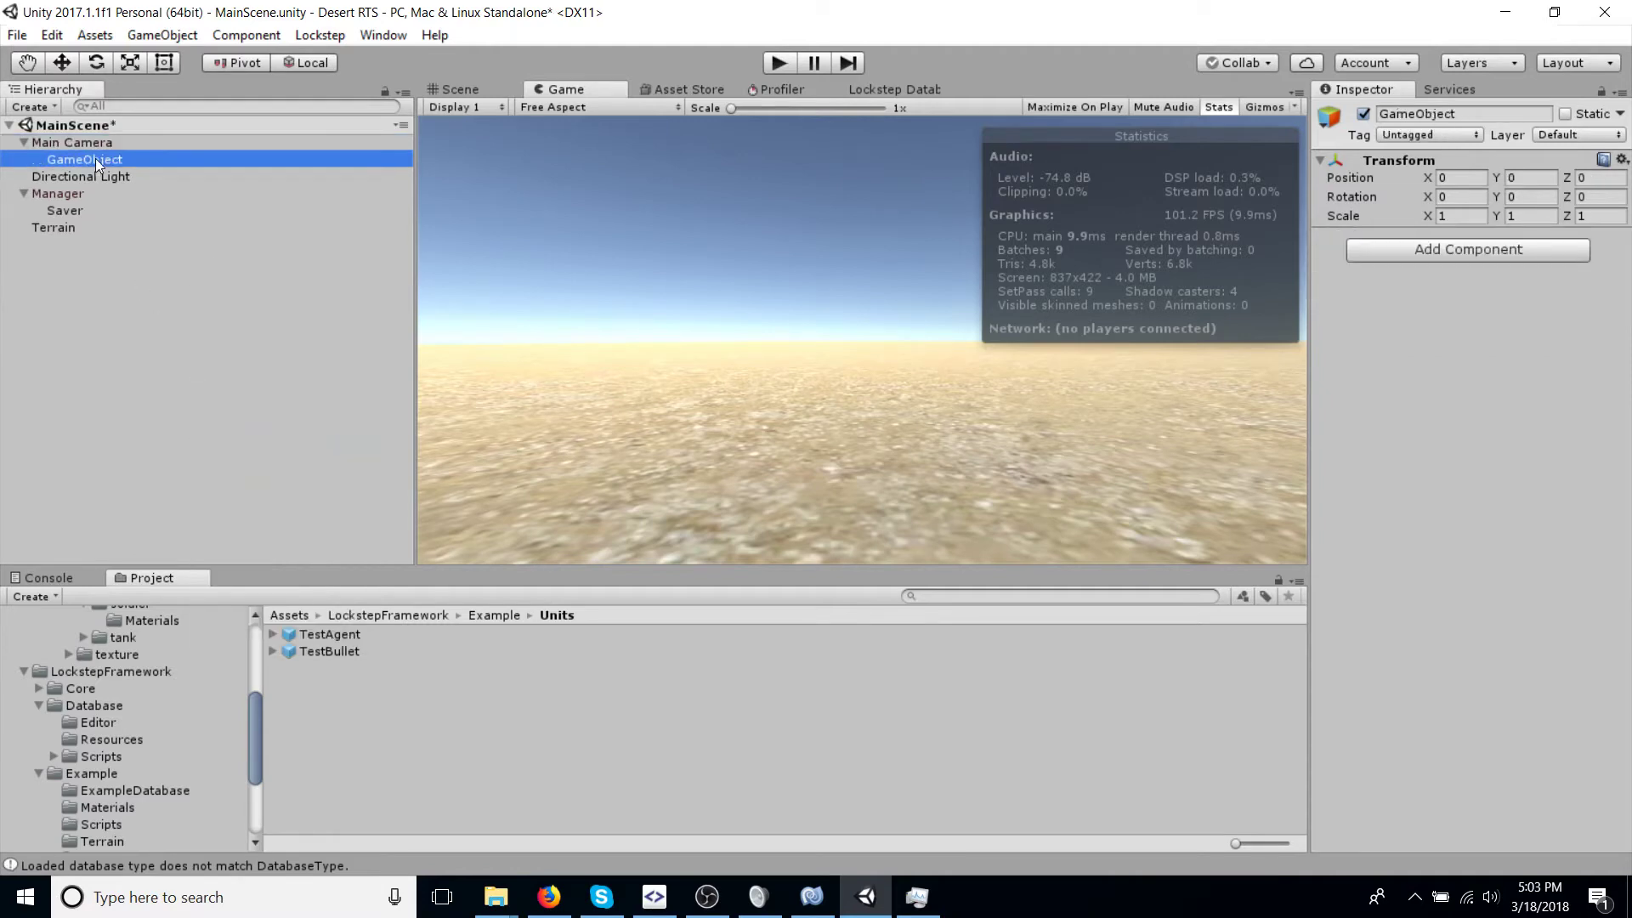
pyautogui.moveTo(95, 158); pyautogui.dragTo(106, 308)
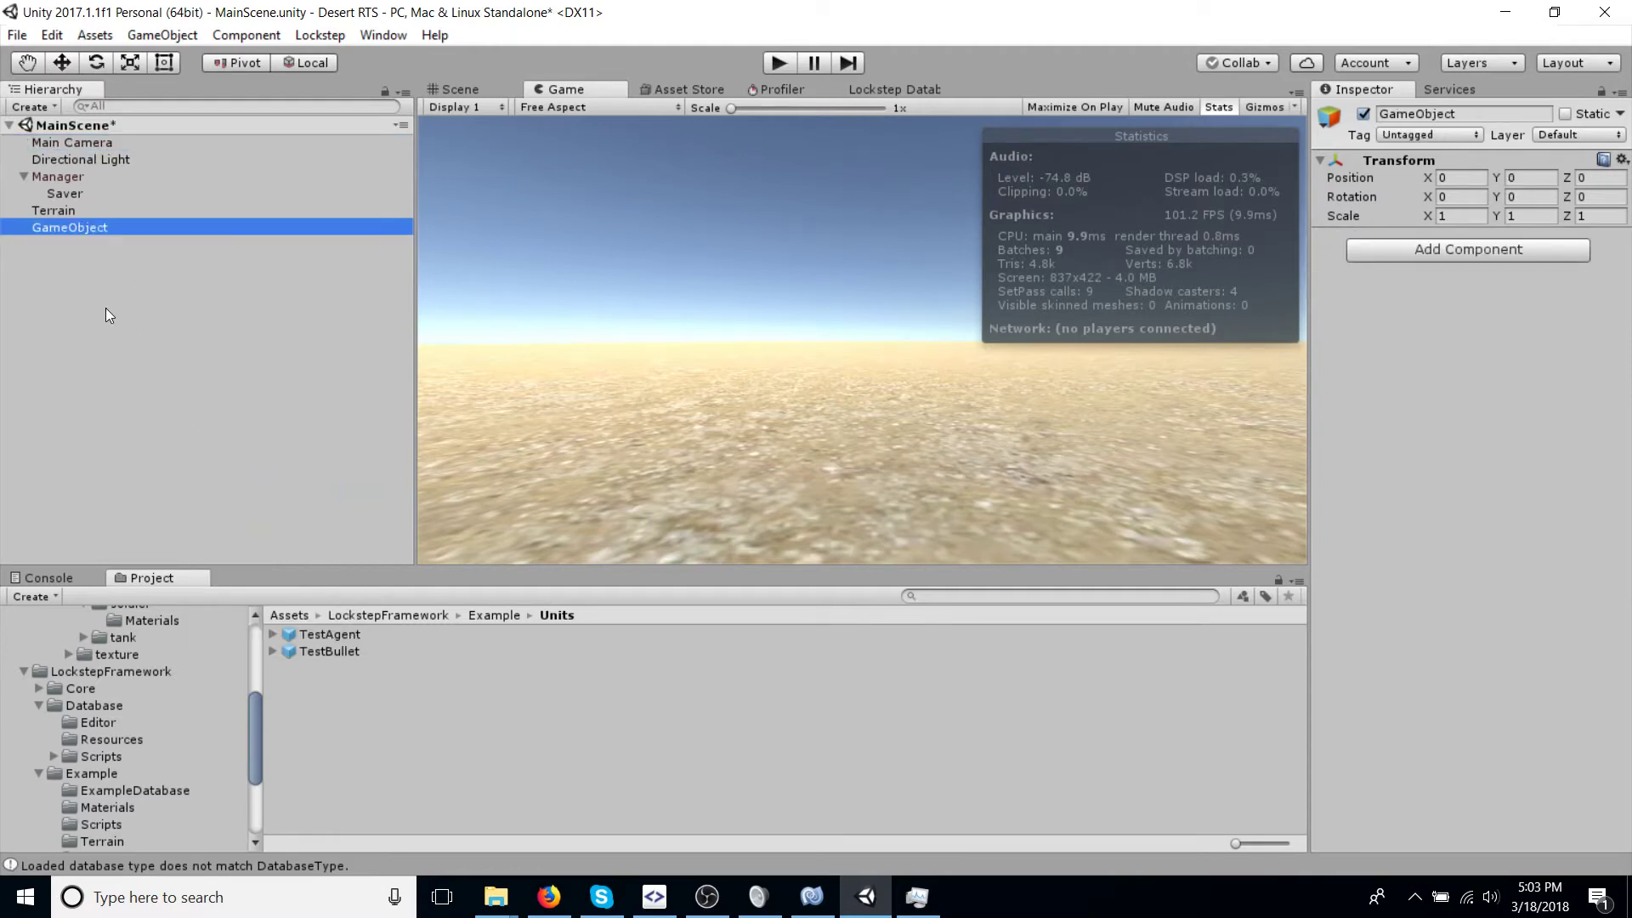
pyautogui.click(114, 222)
pyautogui.write('Infantry')
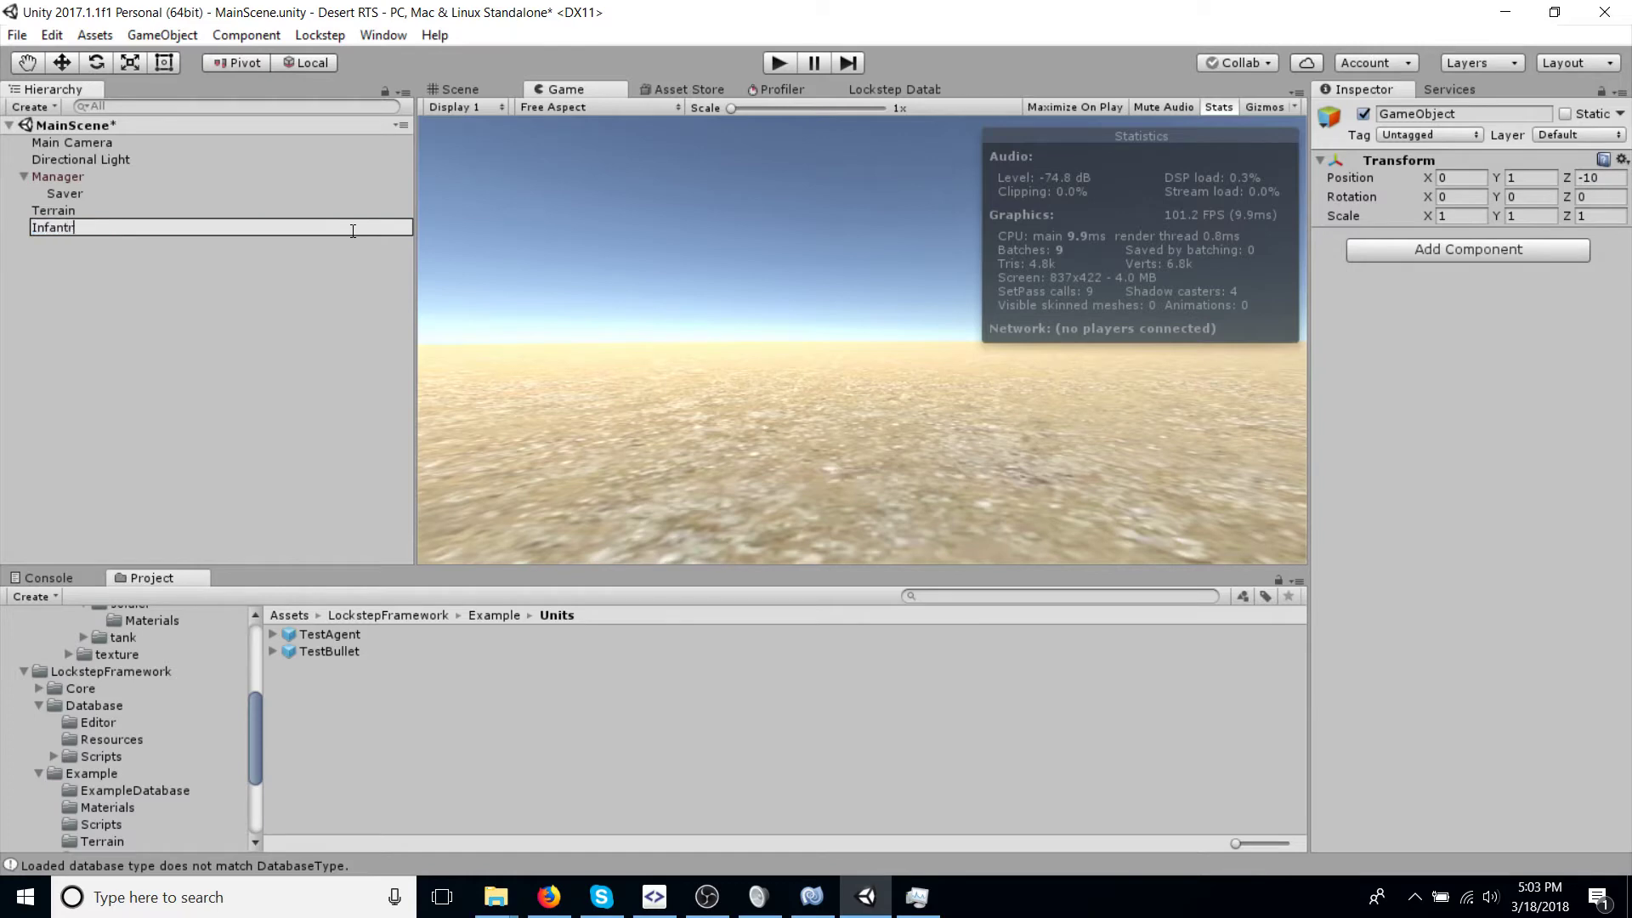
pyautogui.press('Return')
# Step: Add LS Agent and Move components to Infantry, with Move acceleration 16
pyautogui.click(1459, 246)
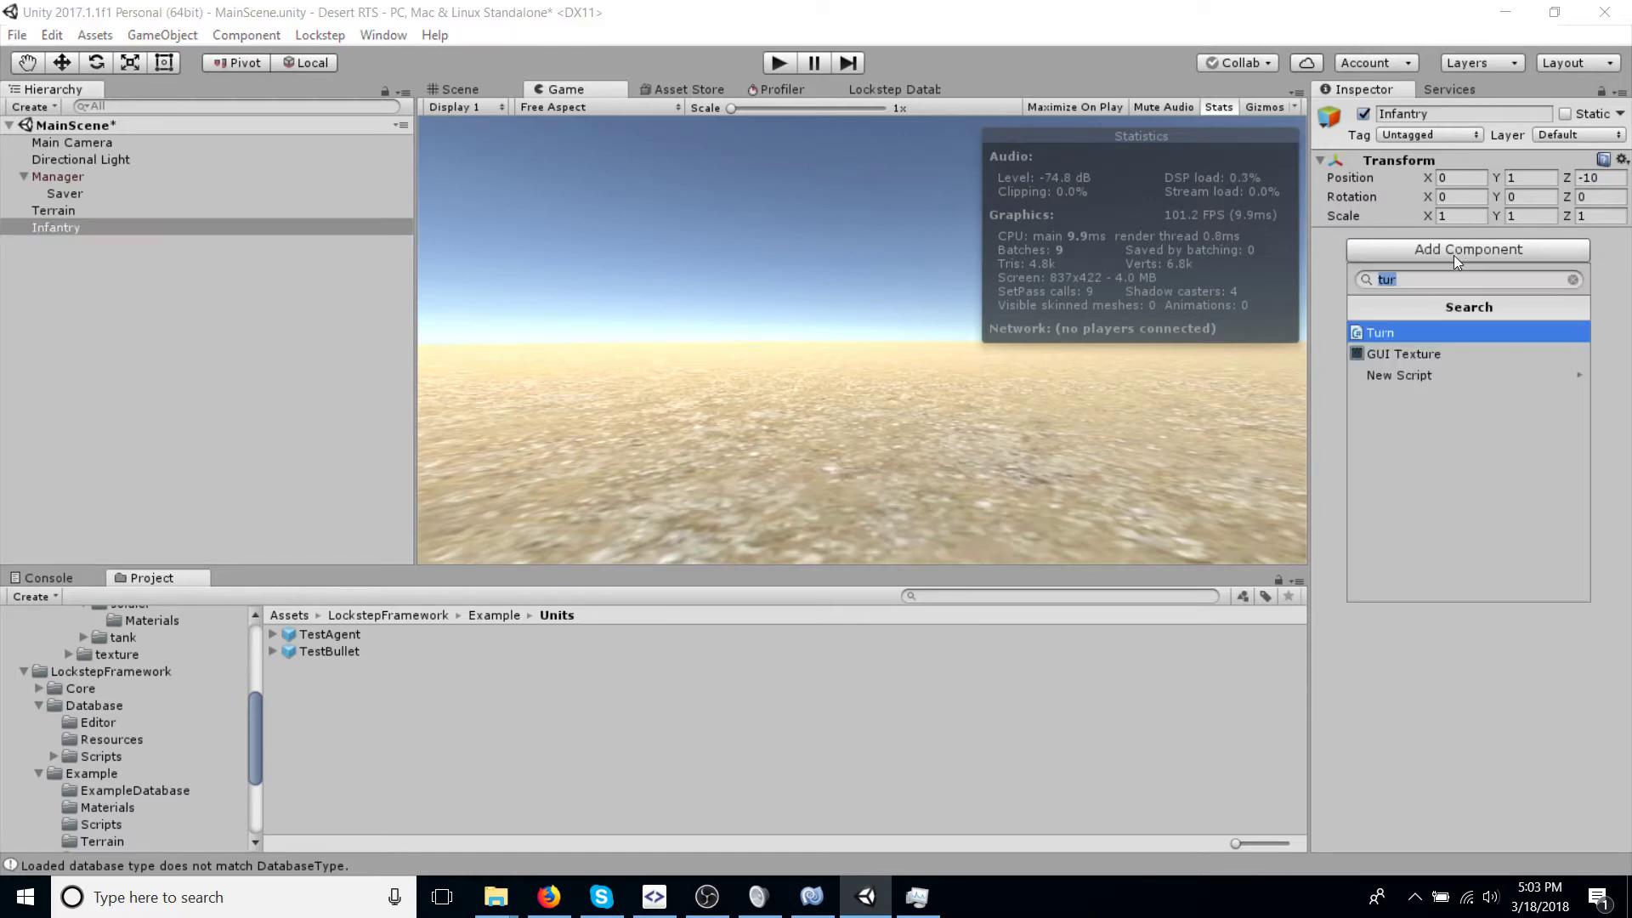
pyautogui.write('ls')
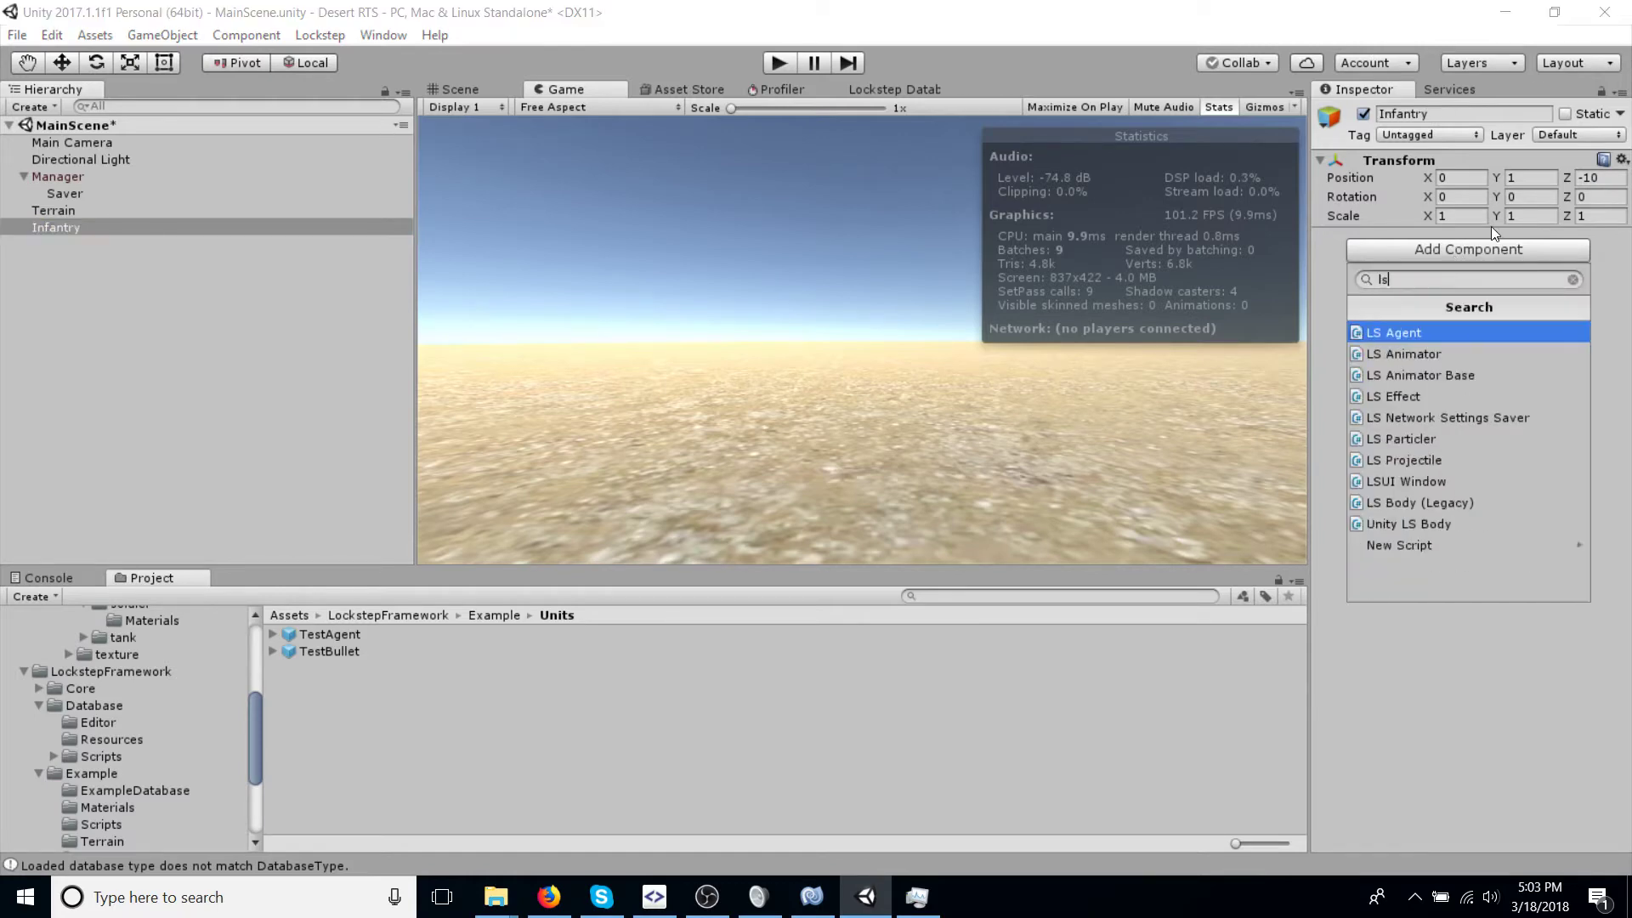
pyautogui.press('Return')
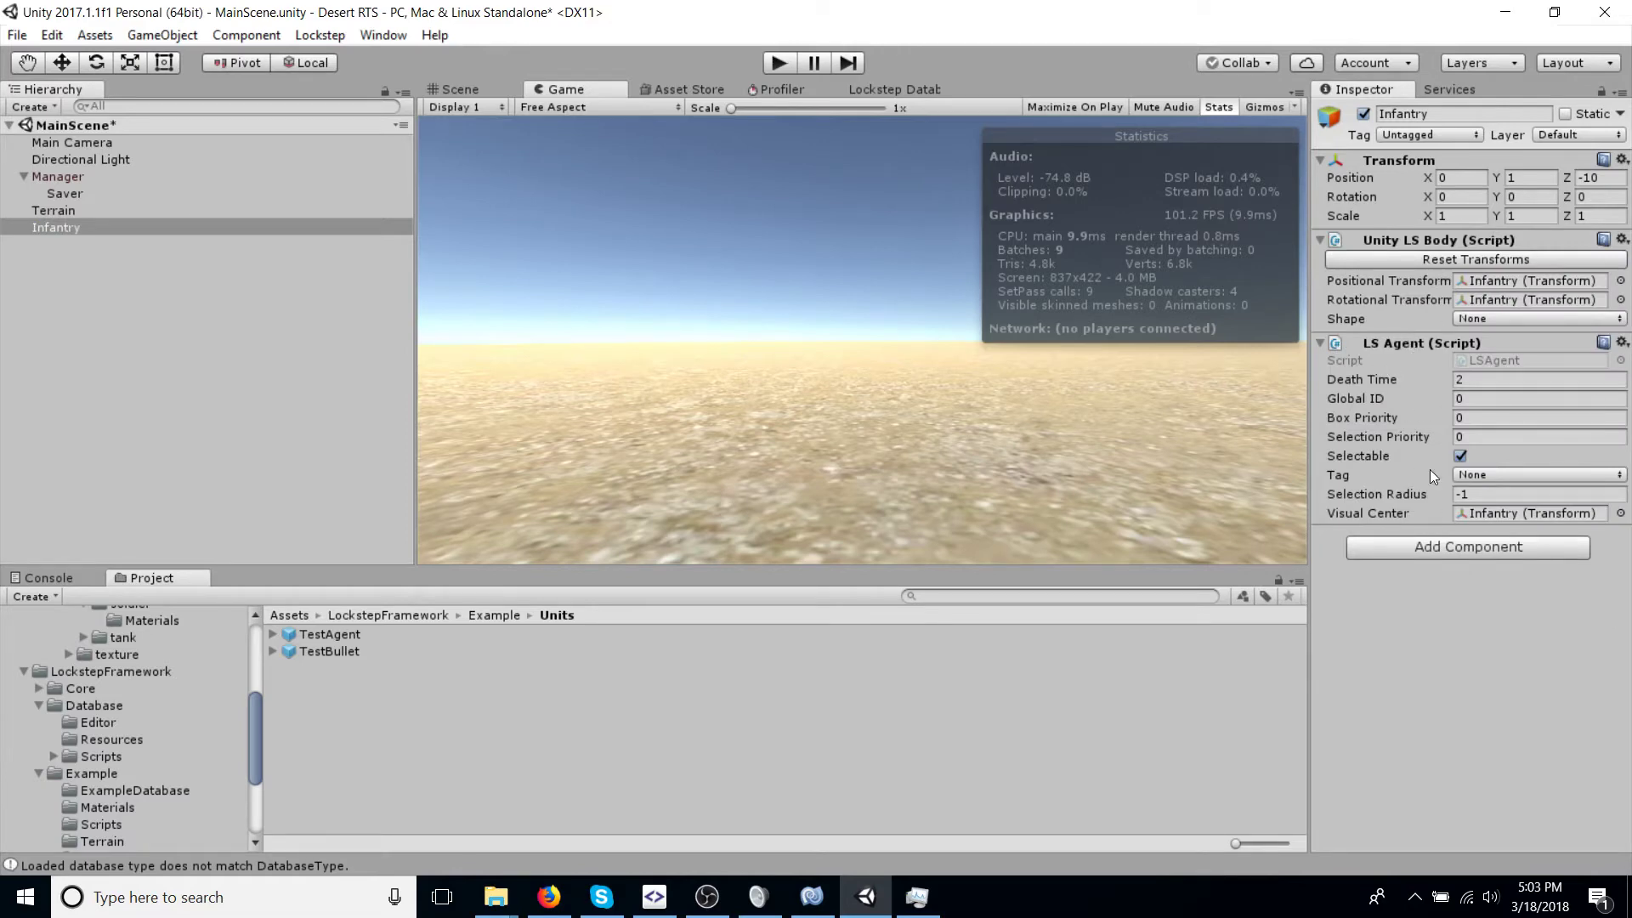
pyautogui.click(1435, 547)
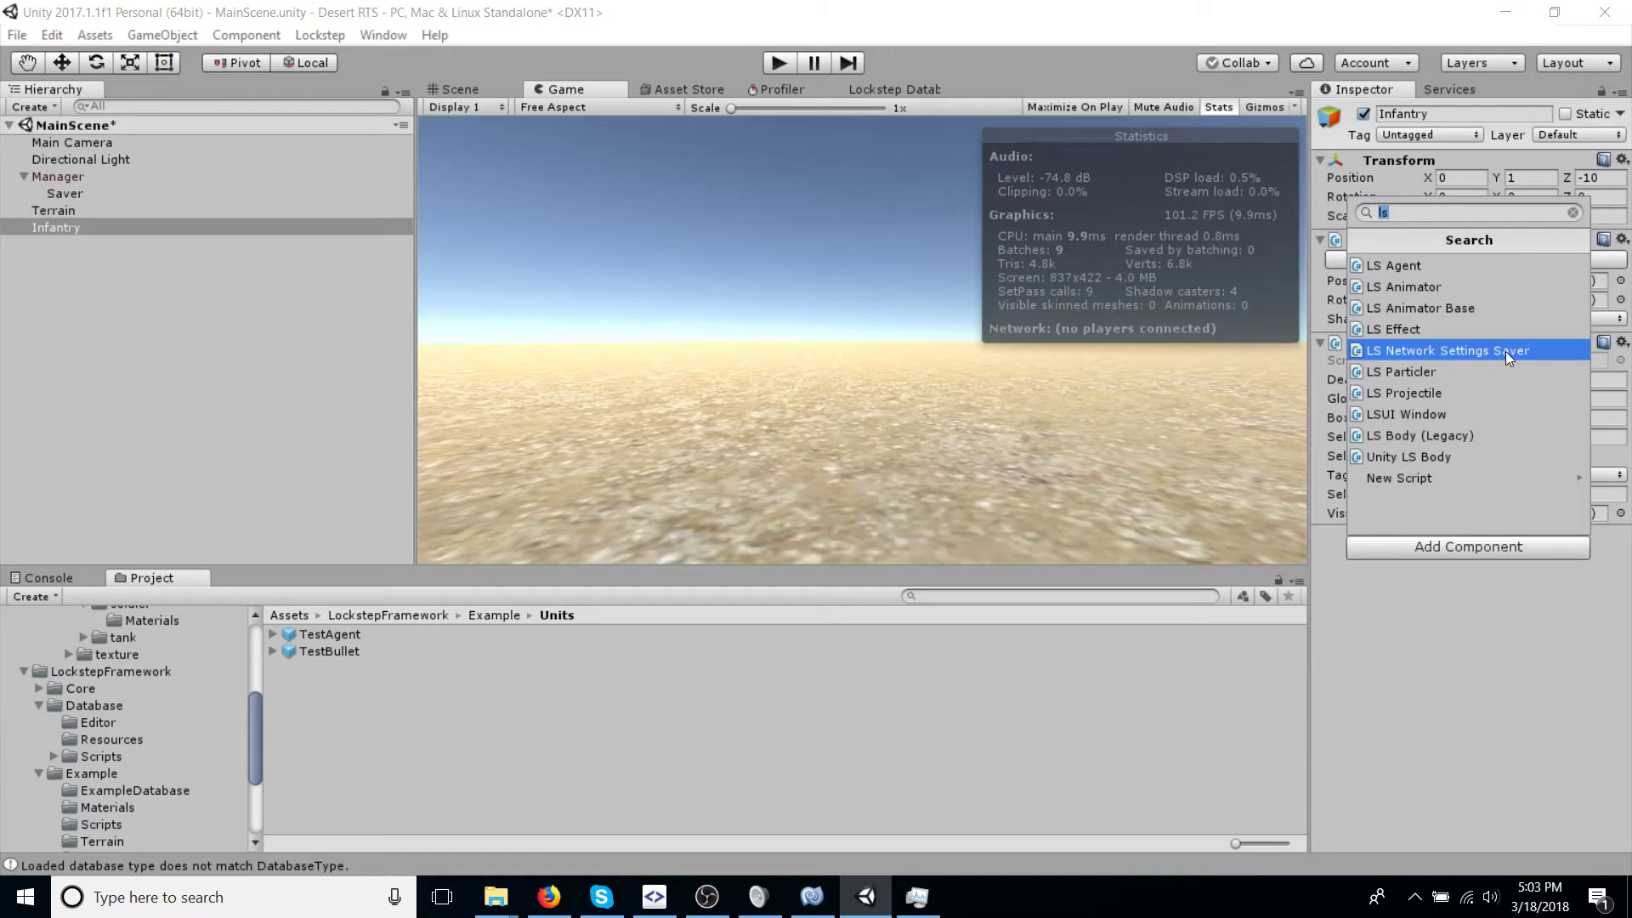
pyautogui.write('move')
pyautogui.press('Return')
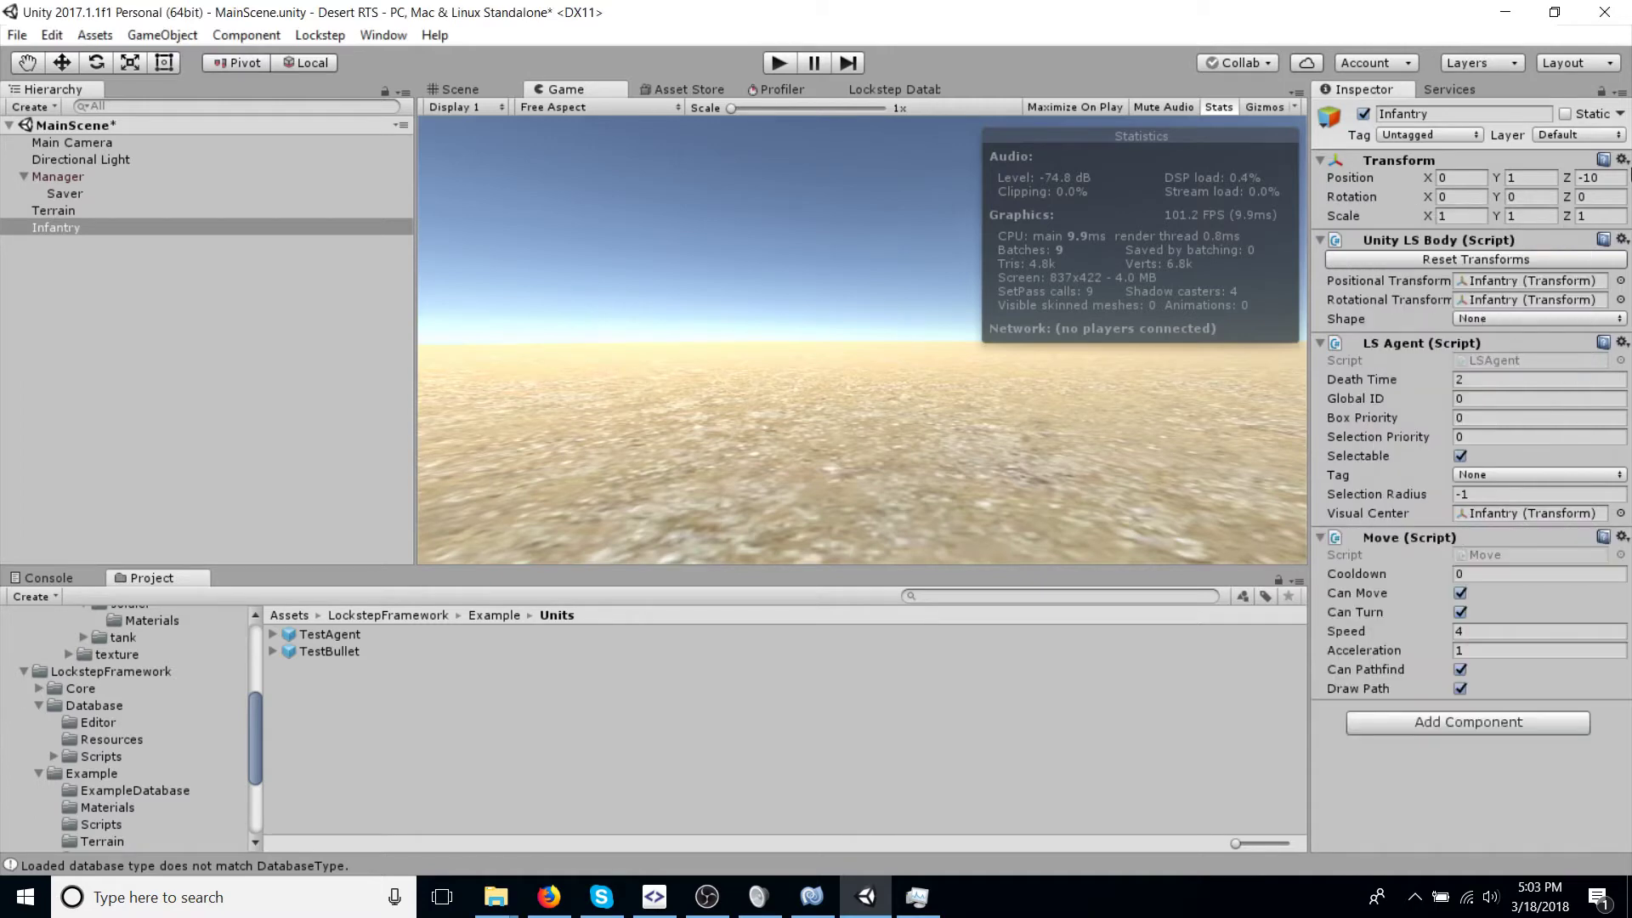
pyautogui.click(1502, 646)
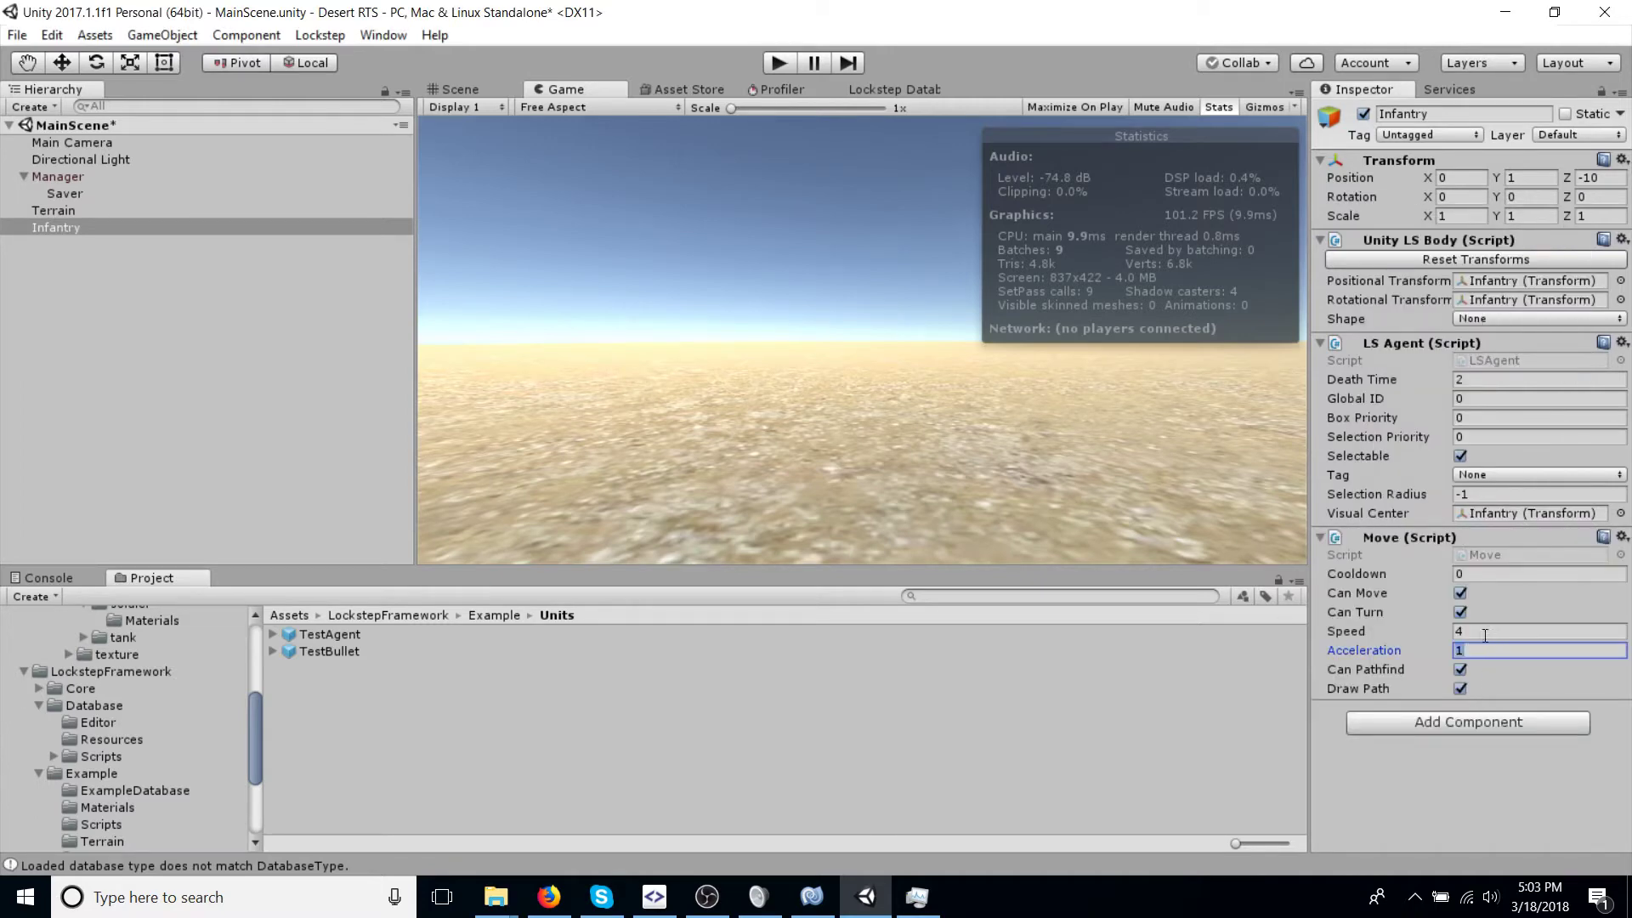
# Step: Add a Scan component and choose TestBullet as its projectile code
pyautogui.click(1492, 722)
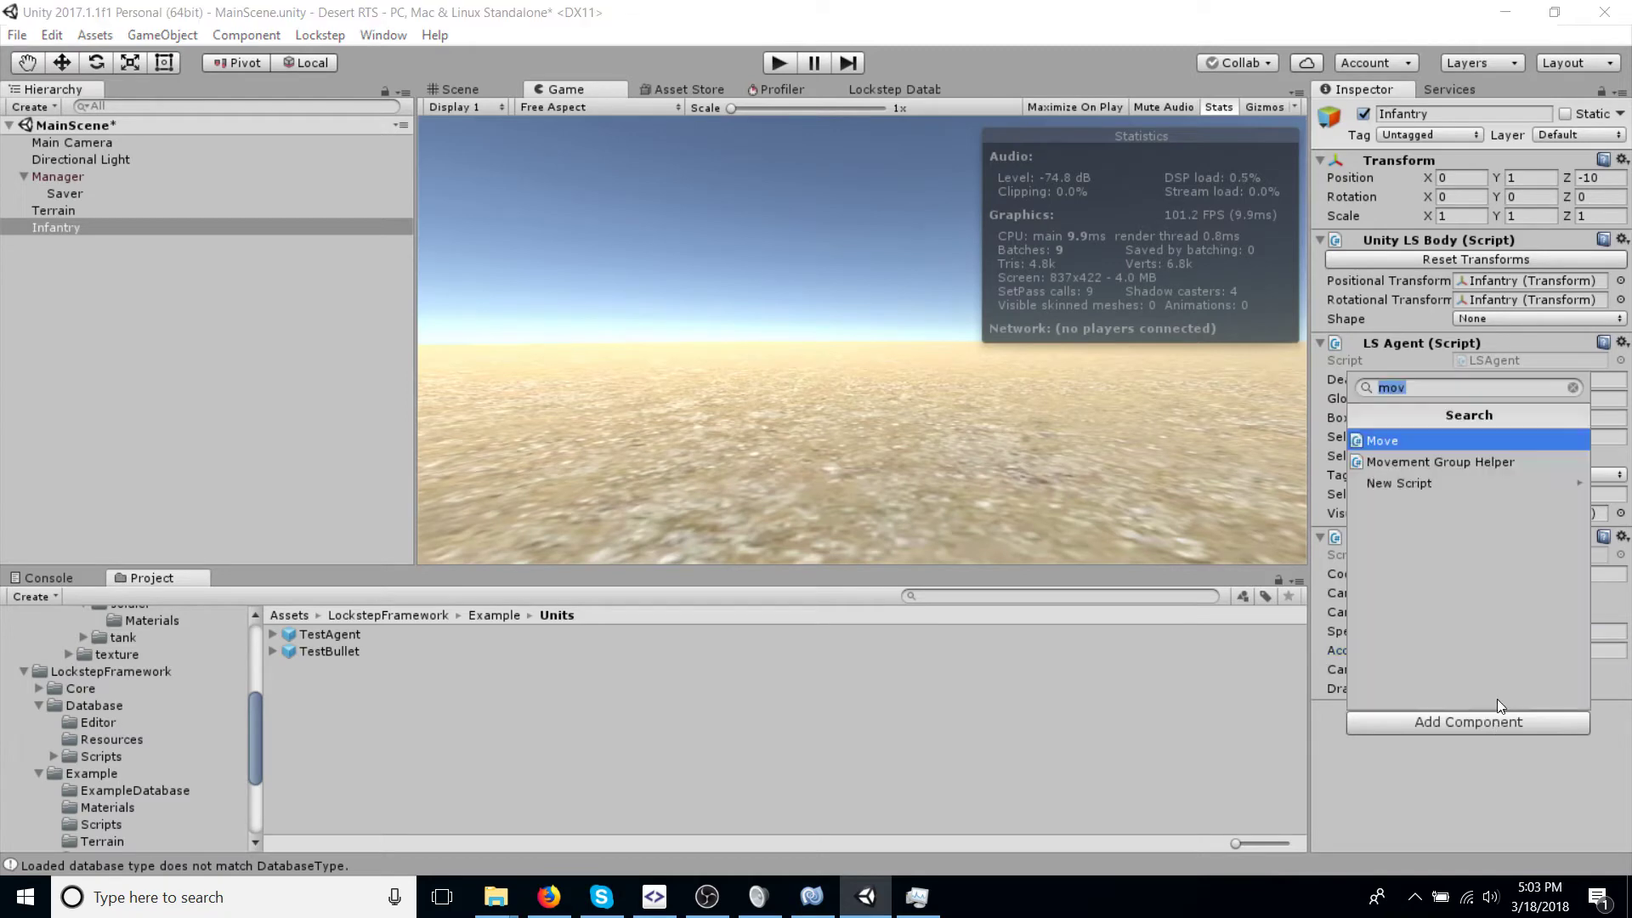
pyautogui.write('sc')
pyautogui.press('Return')
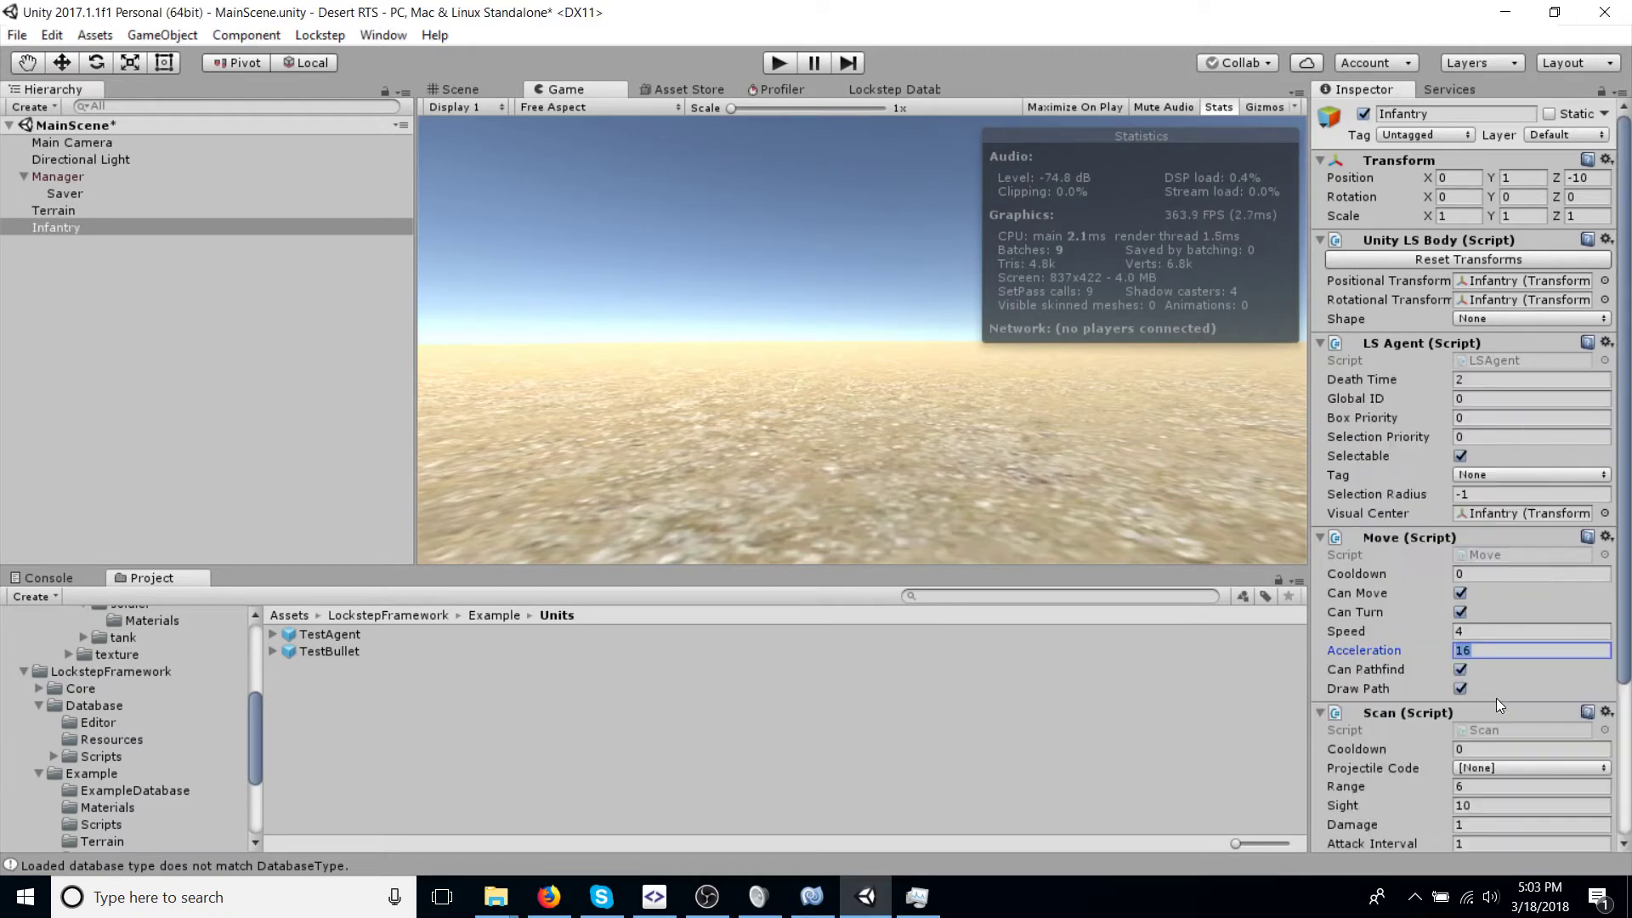
pyautogui.scroll(-4, 1513, 493)
pyautogui.click(1555, 426)
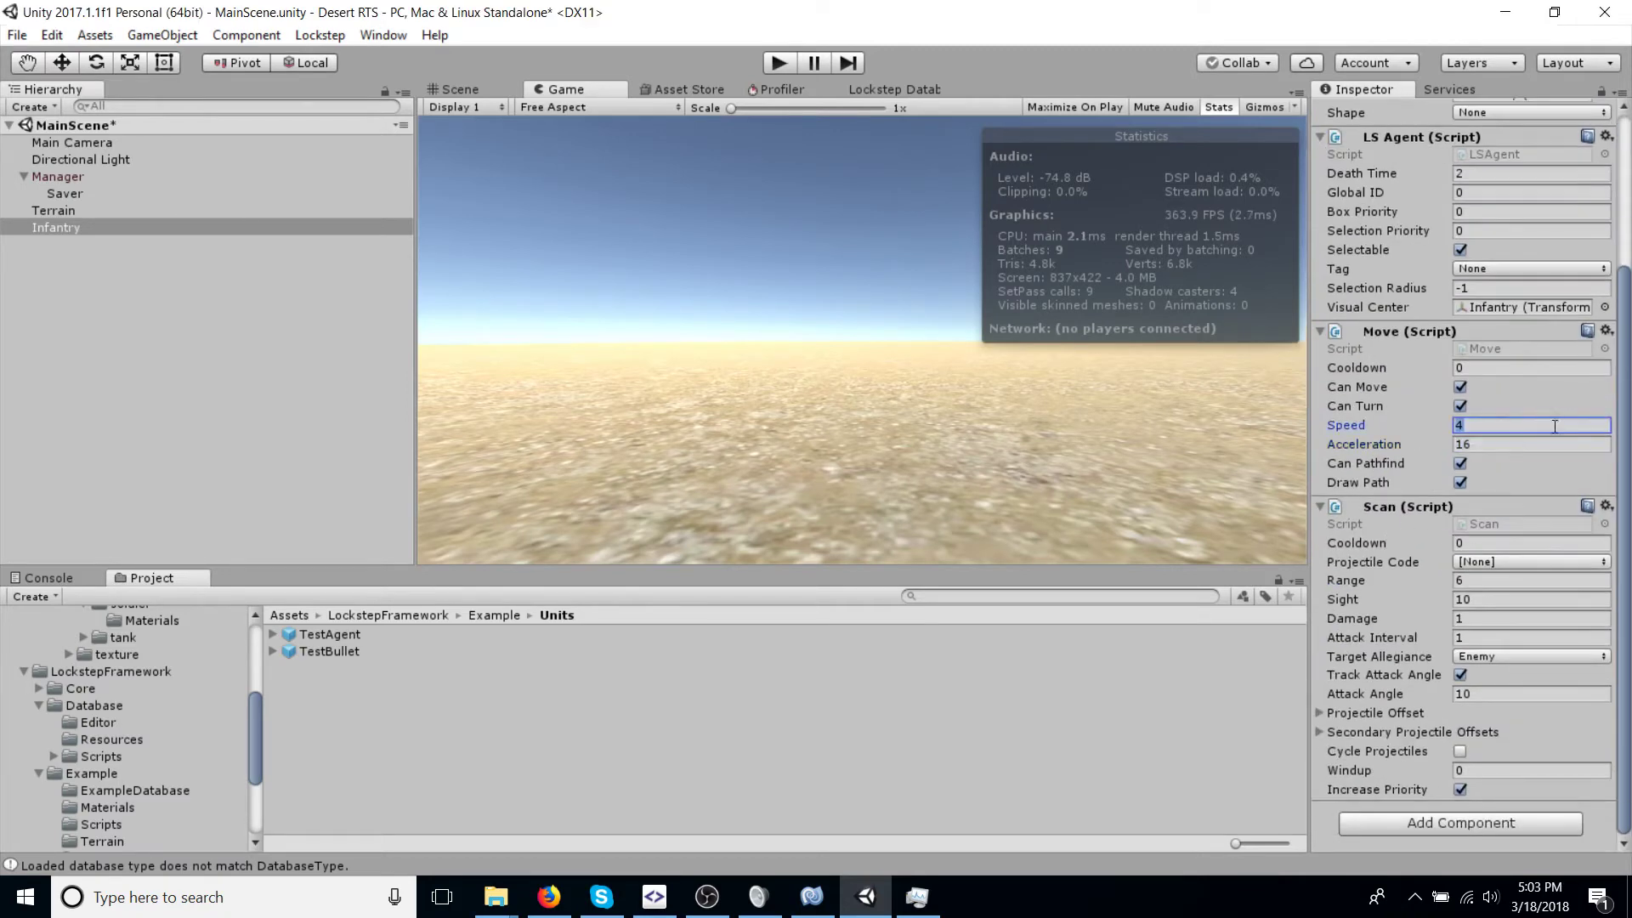
pyautogui.click(1500, 563)
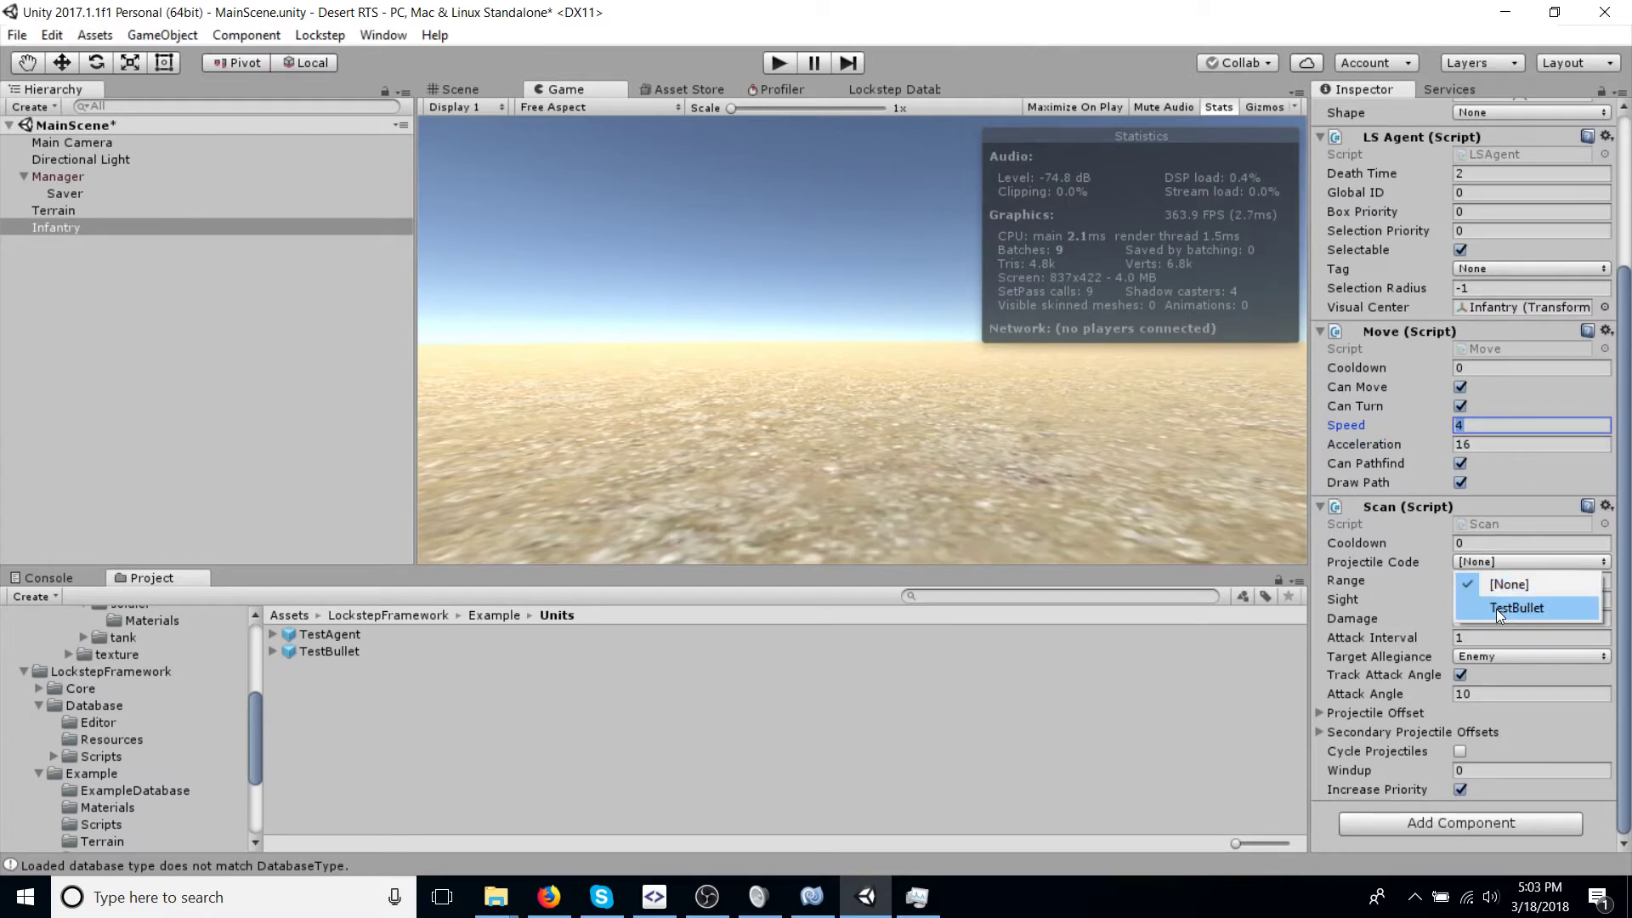
pyautogui.click(1496, 609)
# Step: Confirm TestBullet and check its entry under Projectiles in the Lockstep Database
pyautogui.click(1501, 562)
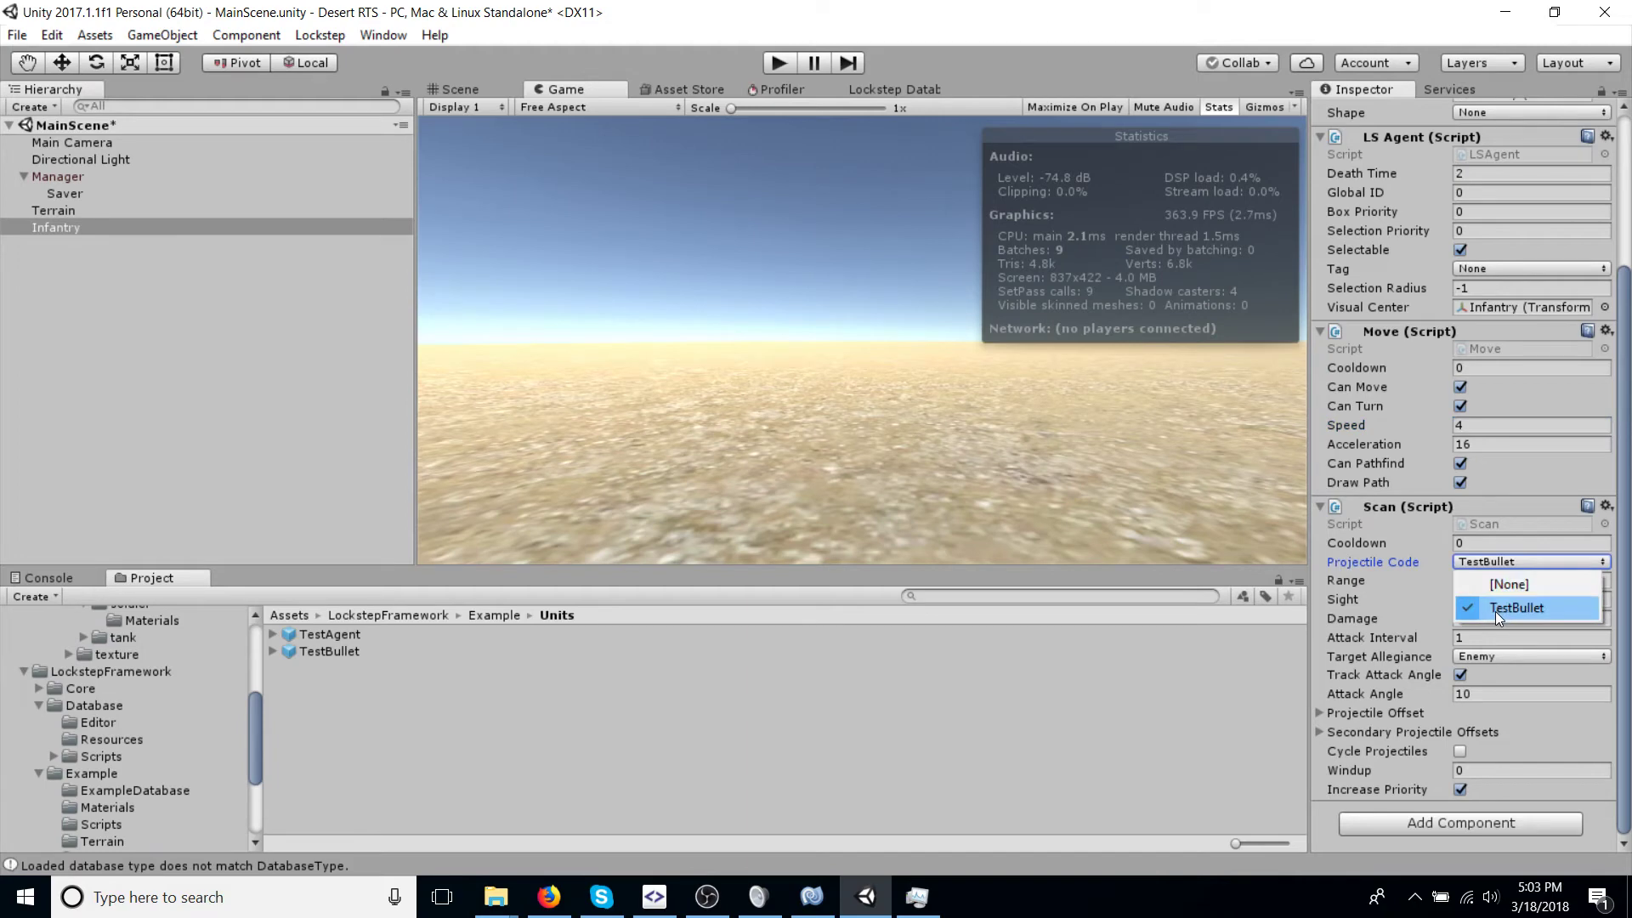
pyautogui.click(1496, 609)
pyautogui.click(888, 88)
pyautogui.click(650, 174)
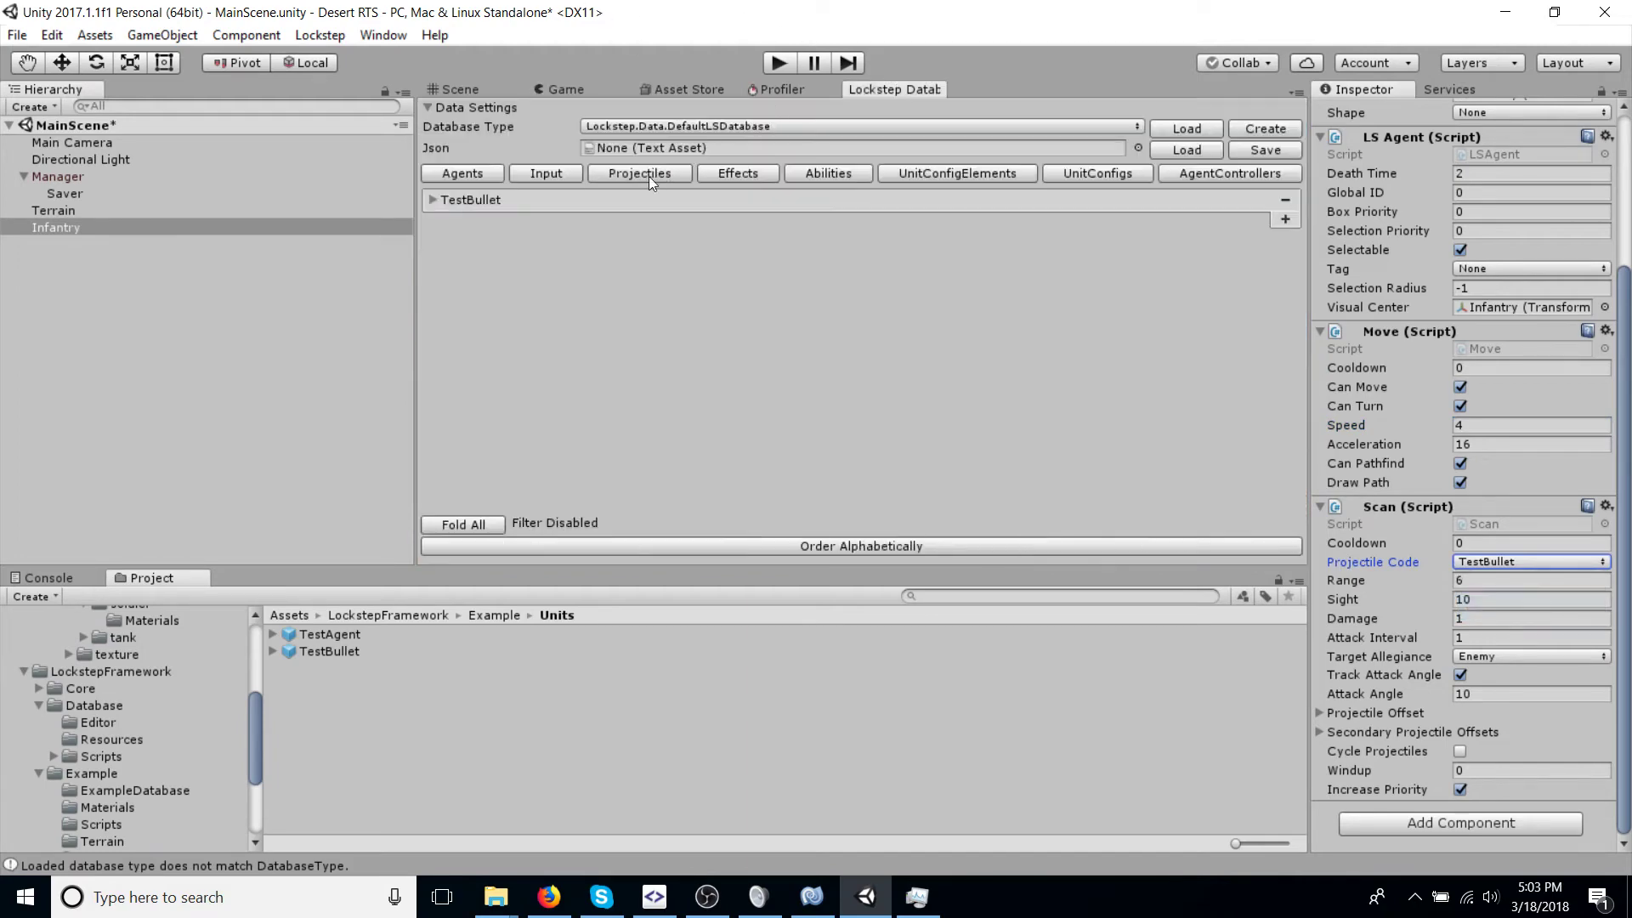
pyautogui.click(432, 200)
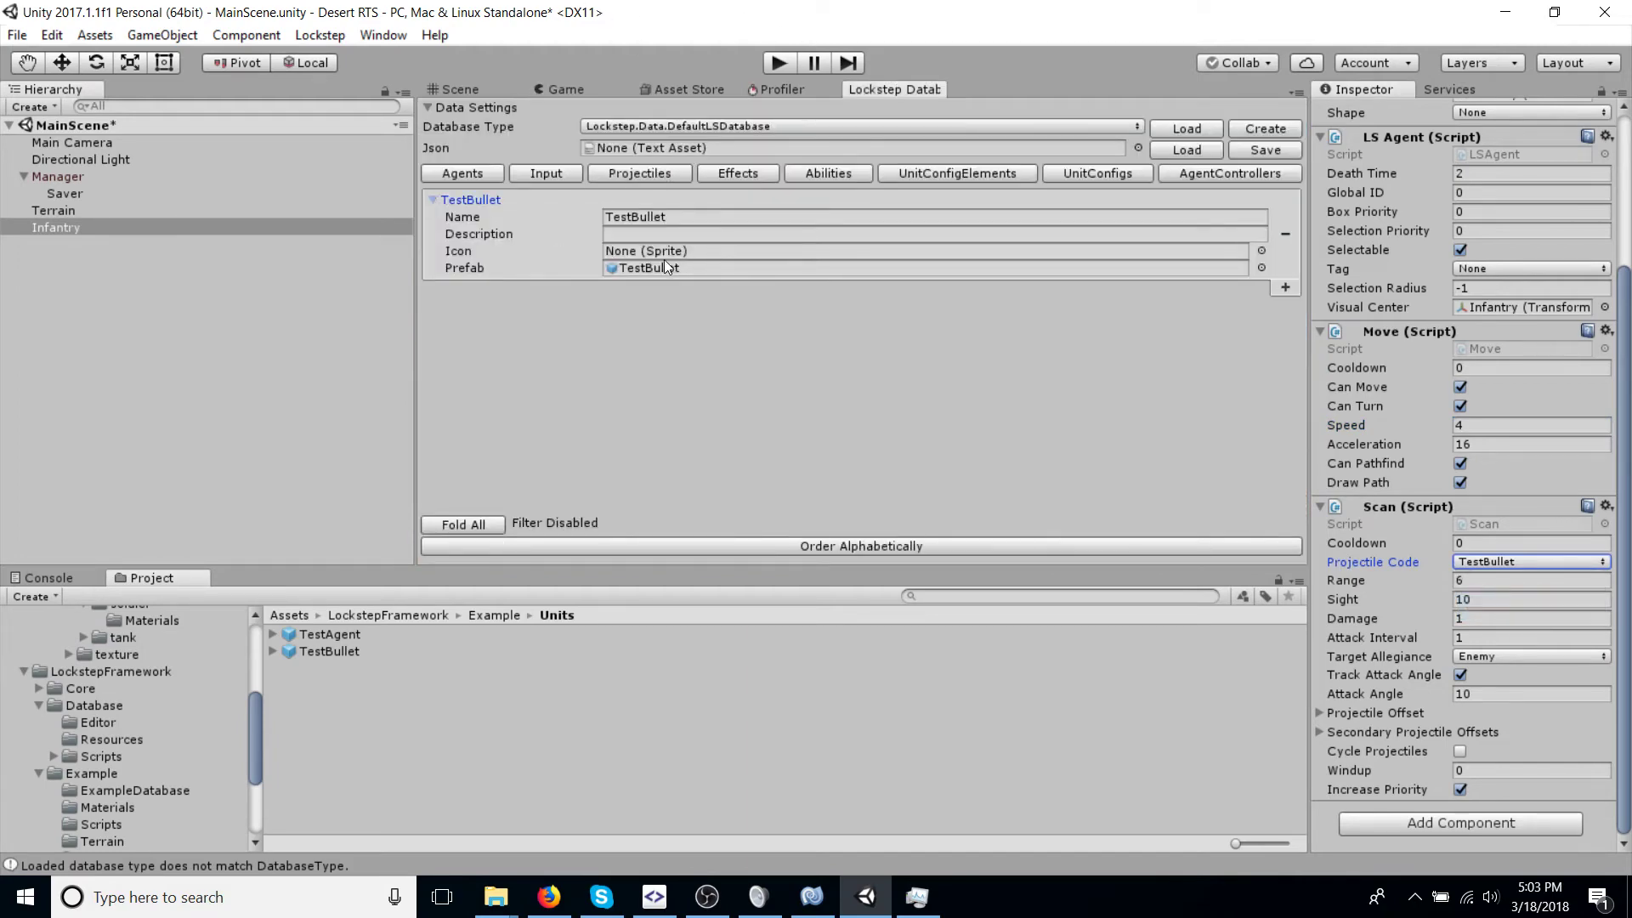
# Step: Add Health and LS Animator components to Infantry
pyautogui.click(1483, 823)
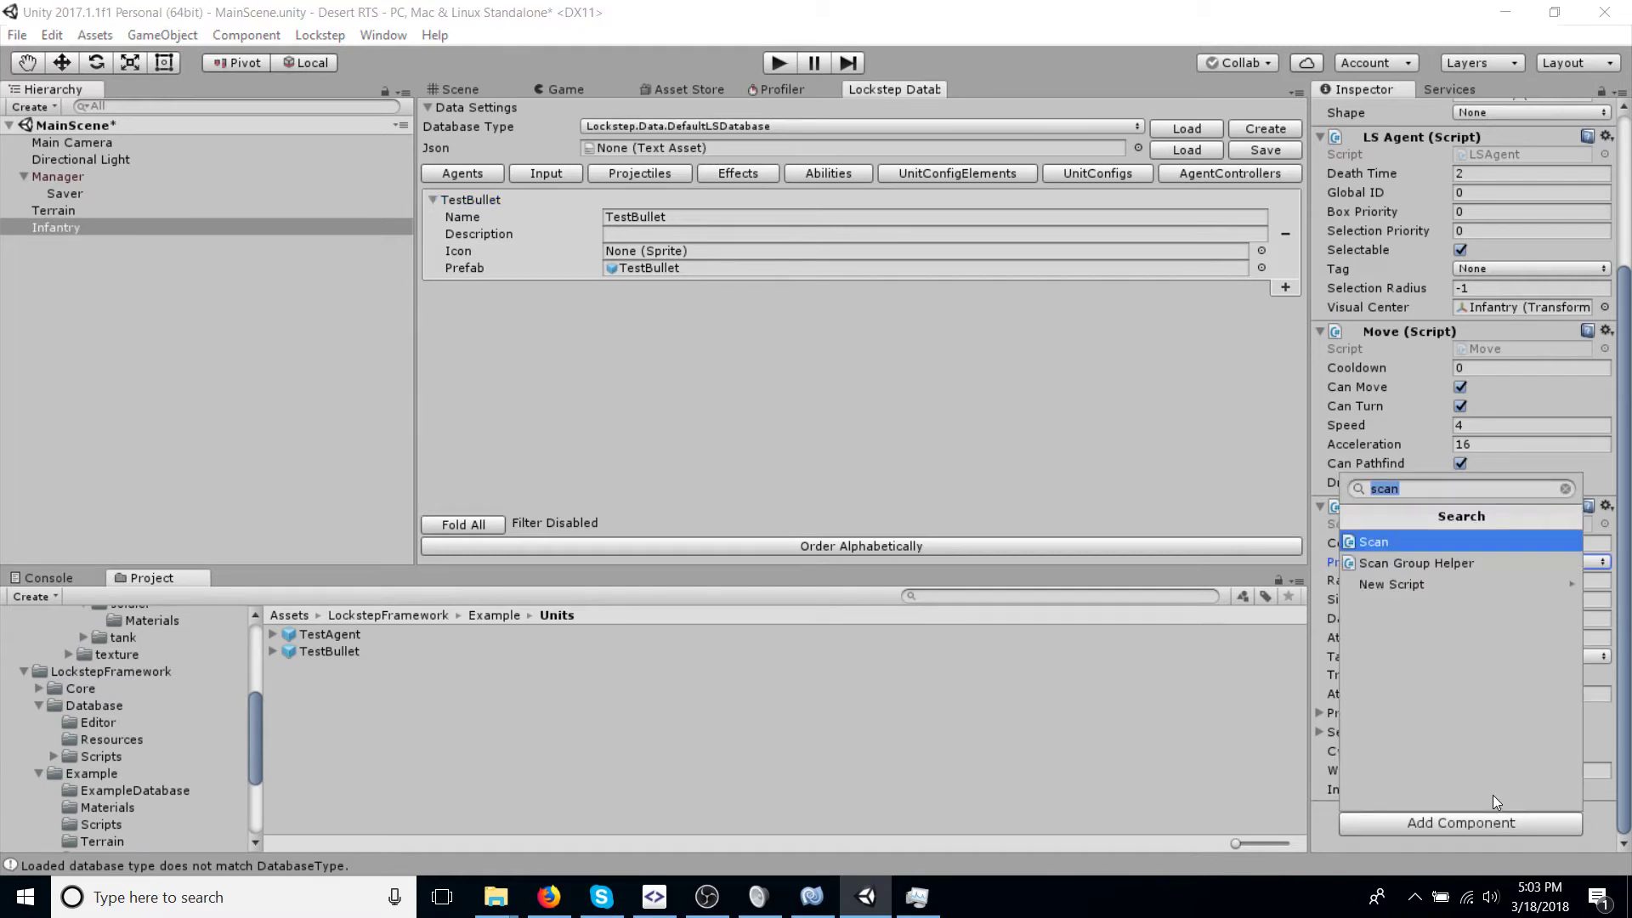
pyautogui.press('Return')
pyautogui.scroll(-2, 1453, 753)
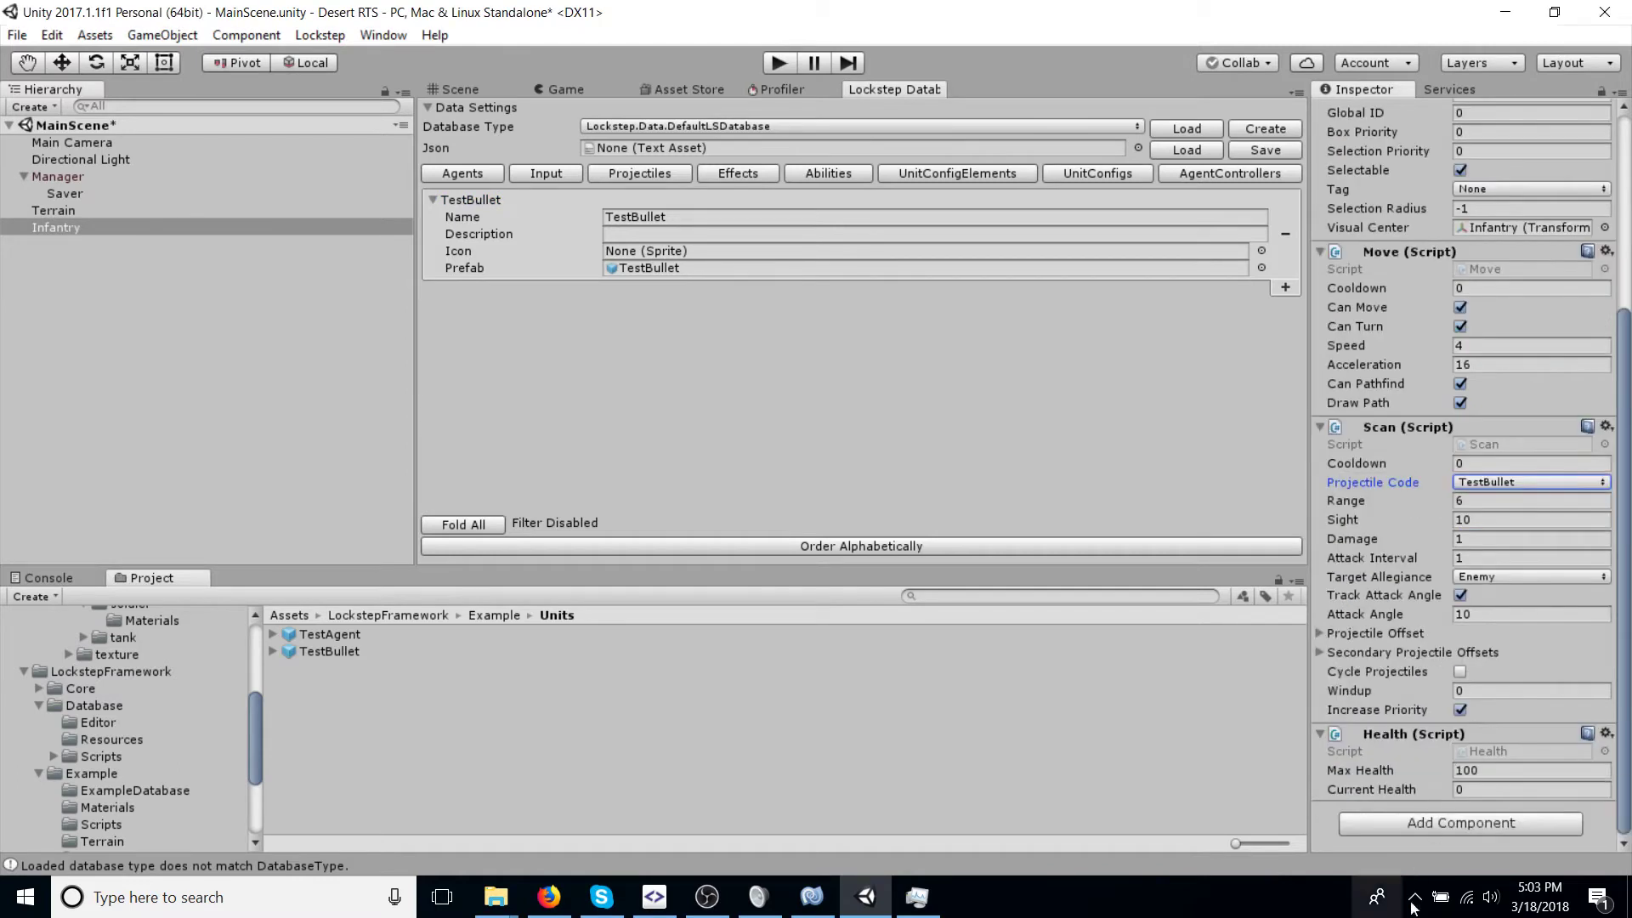
pyautogui.click(1462, 821)
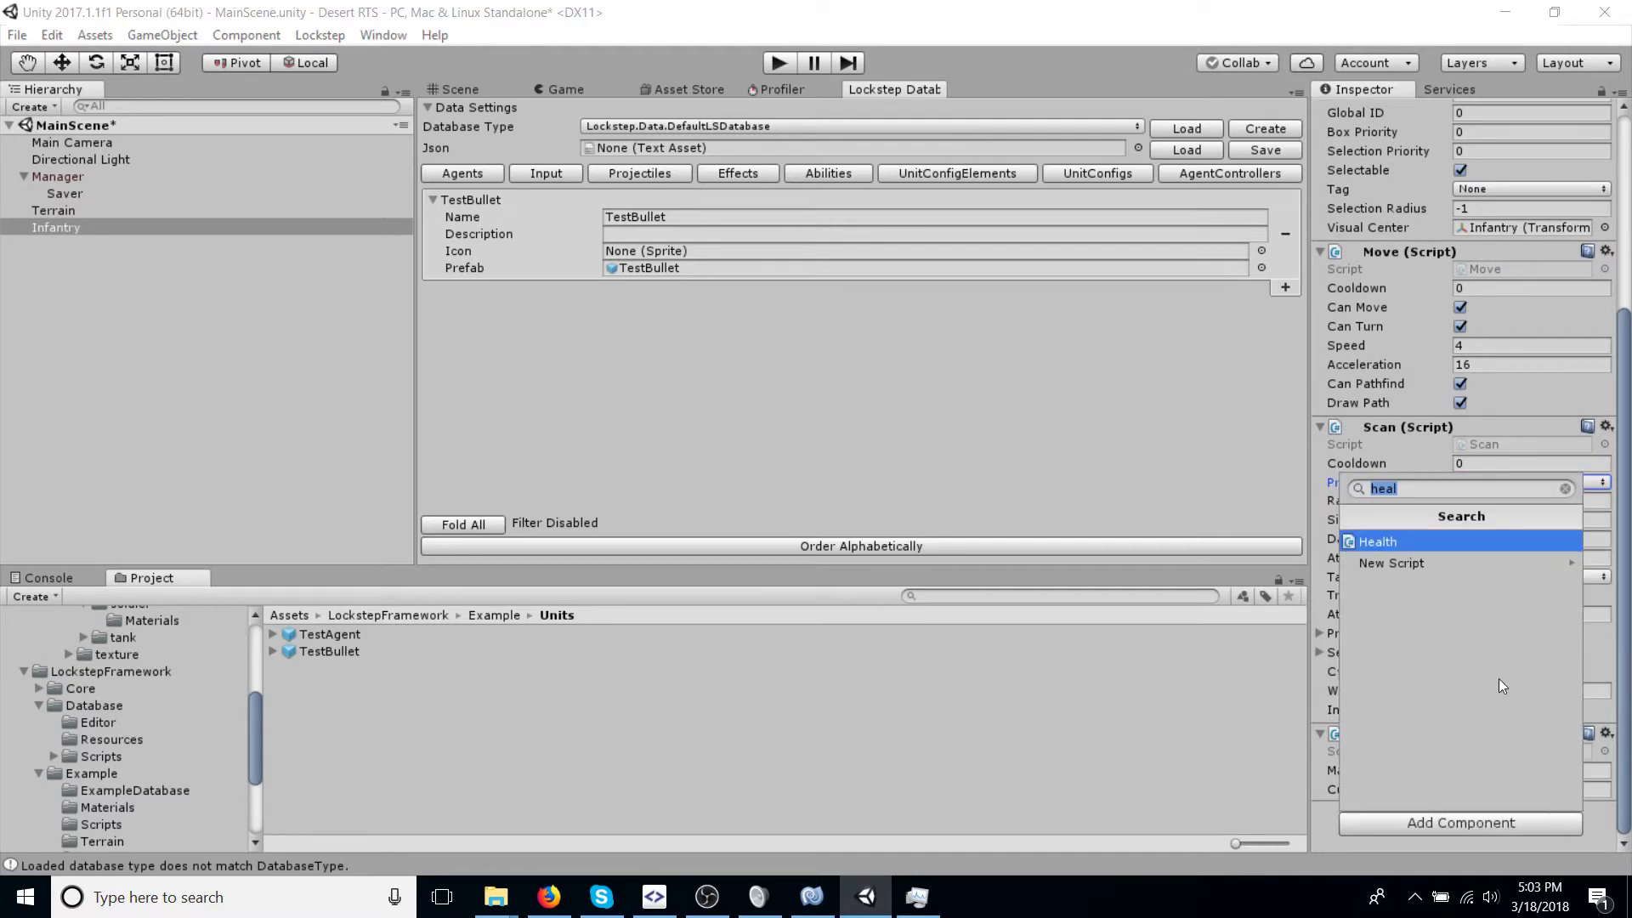
pyautogui.press('Return')
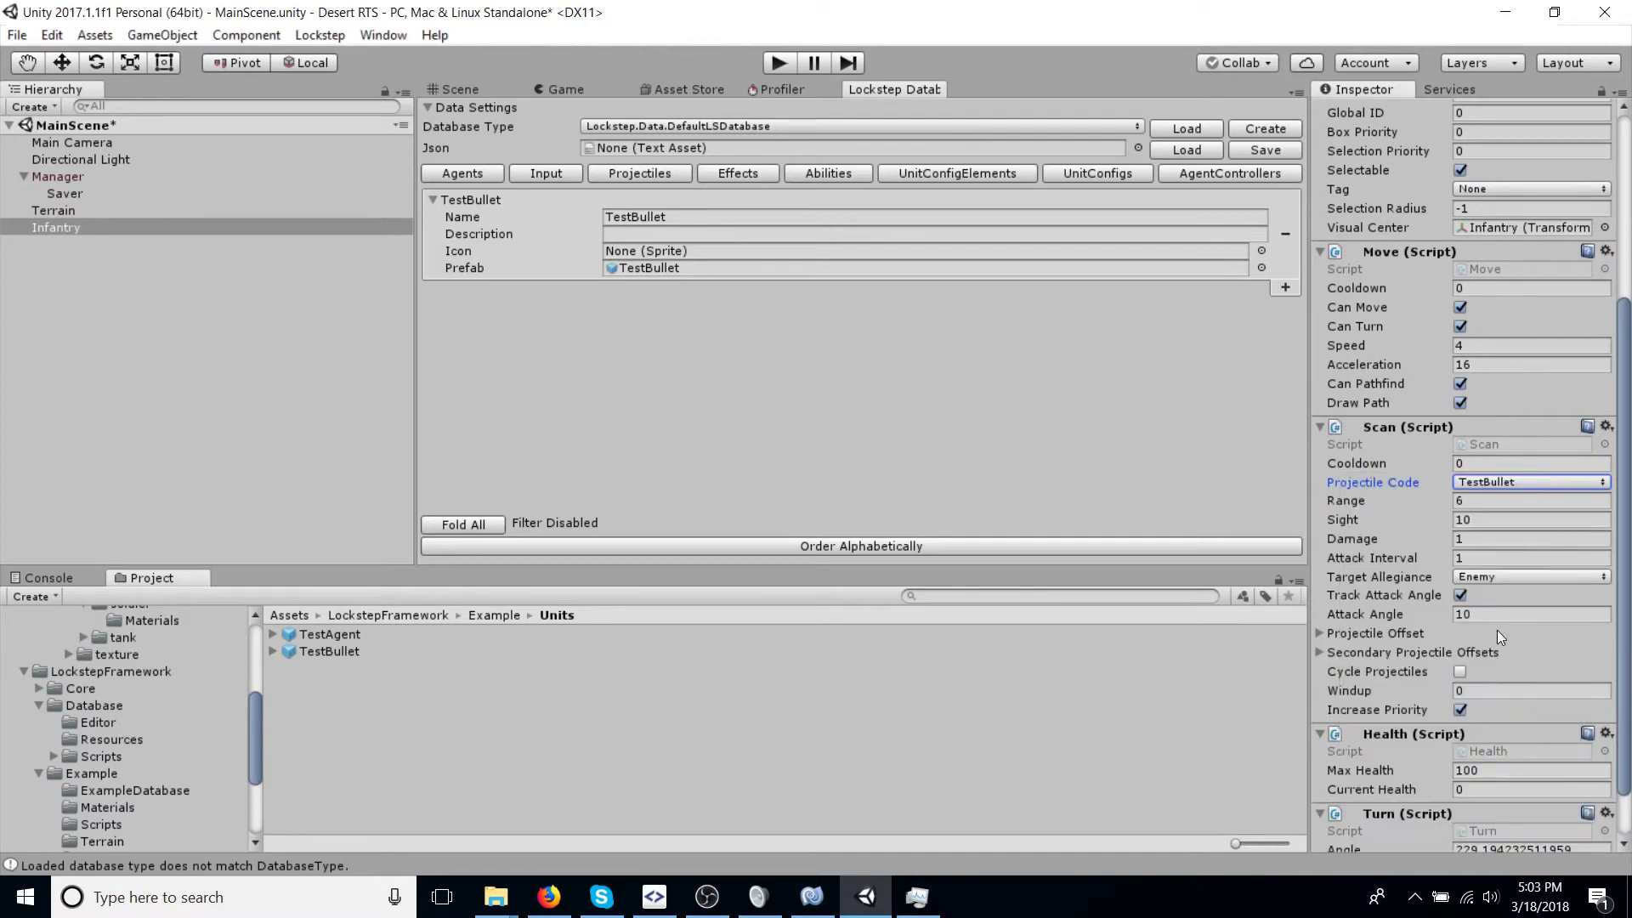
pyautogui.scroll(-2, 1497, 630)
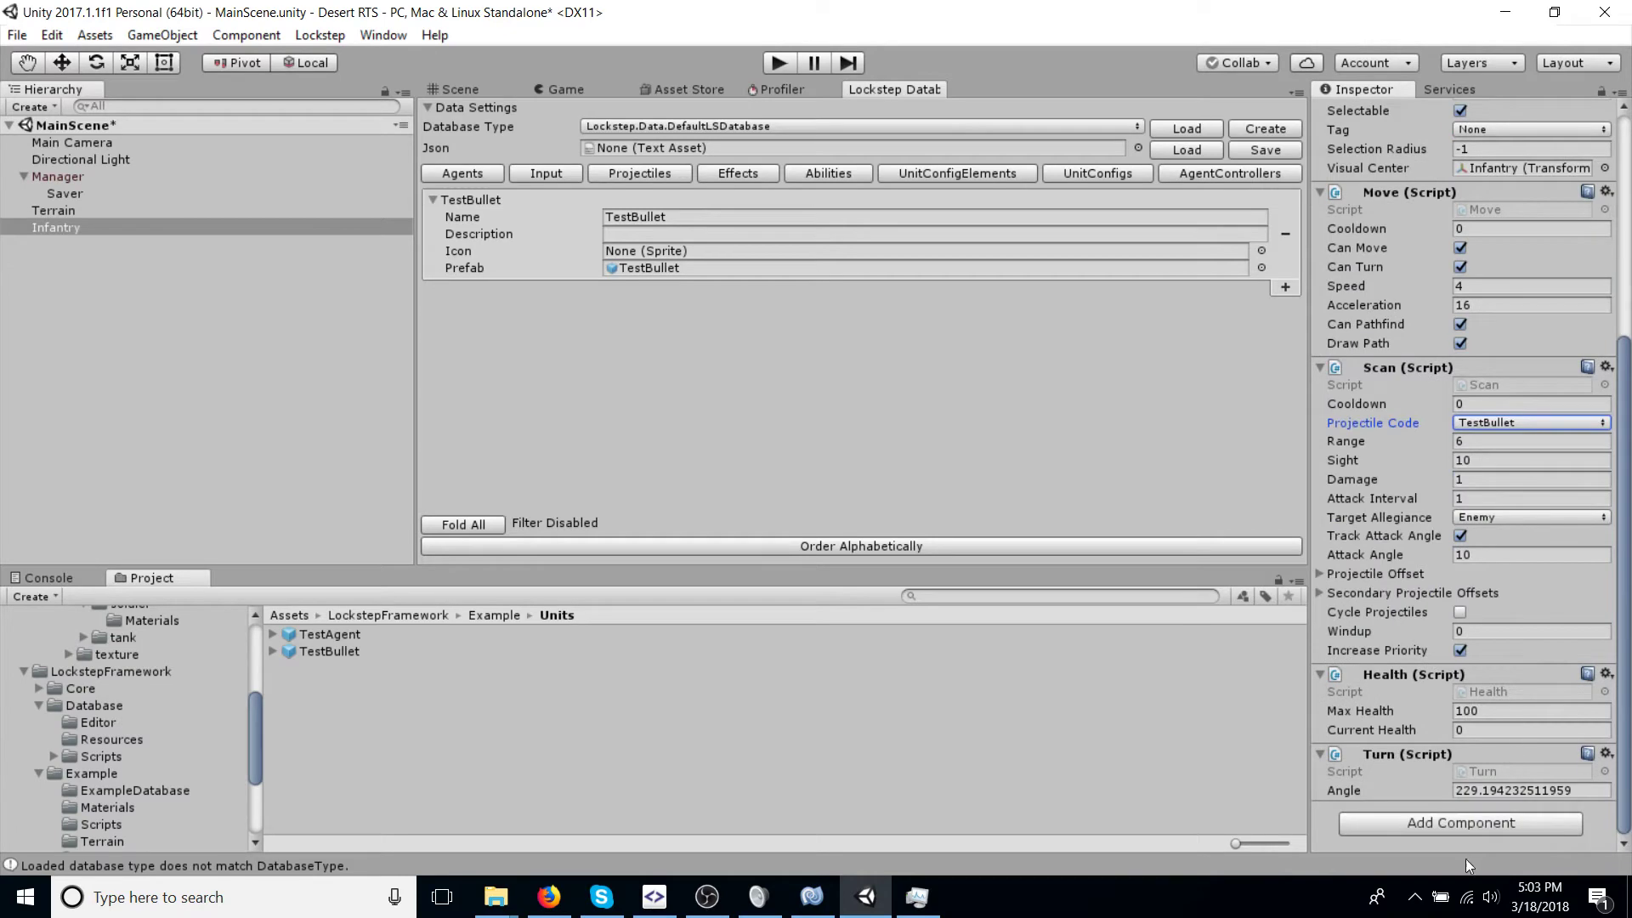
pyautogui.click(1479, 821)
pyautogui.write('ls a')
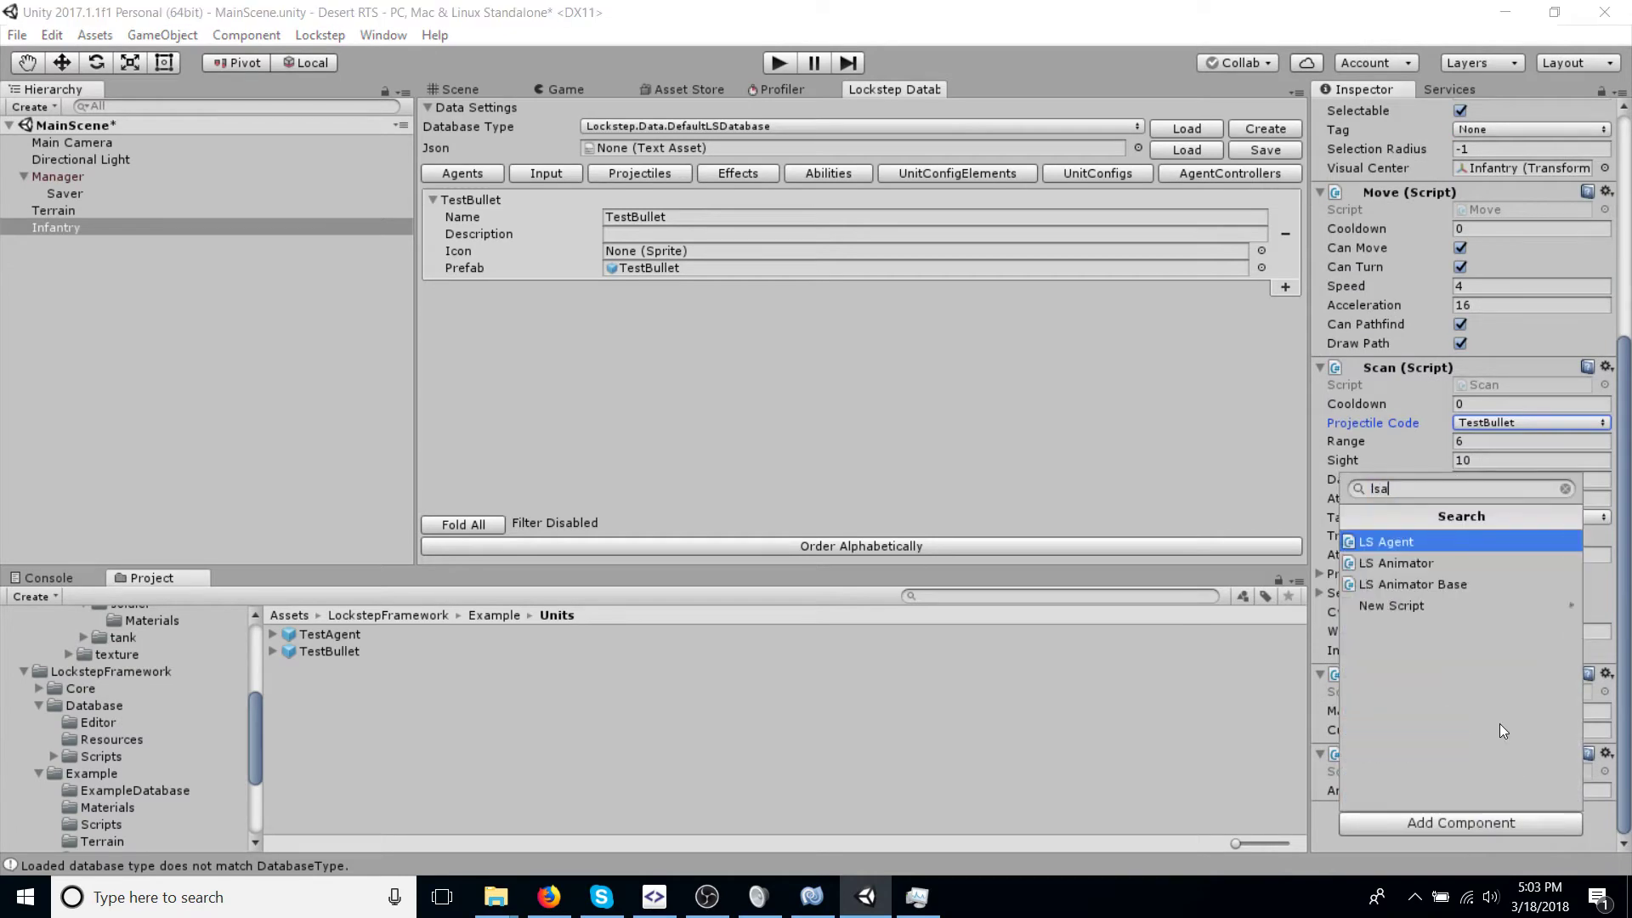
pyautogui.press('Escape')
pyautogui.scroll(-5, 1475, 508)
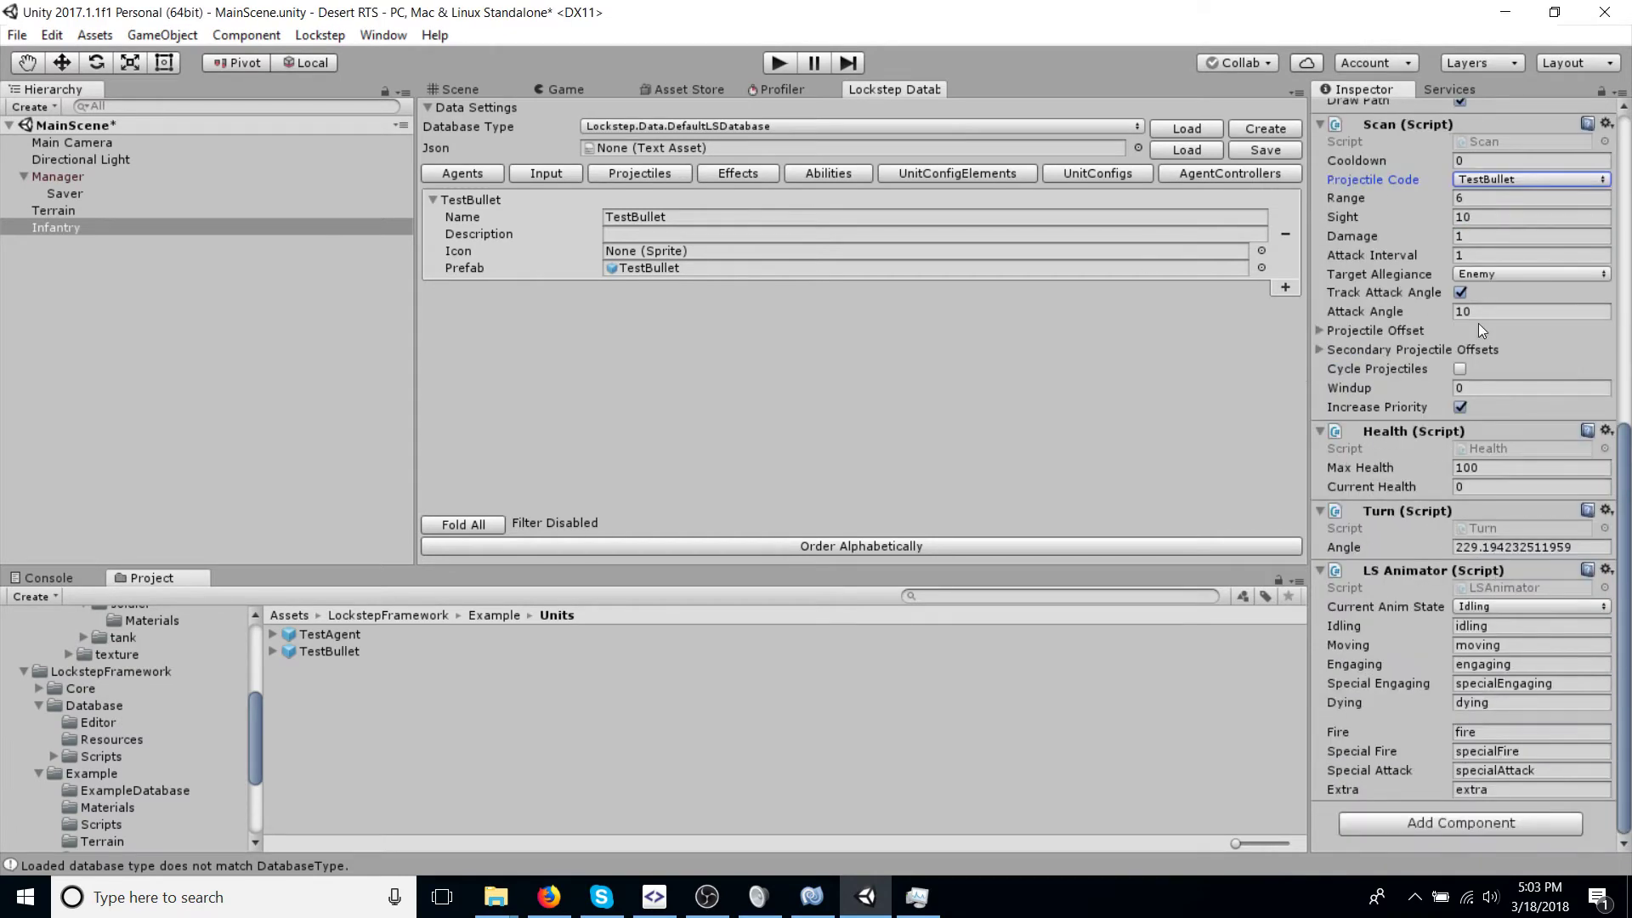
pyautogui.scroll(12, 1477, 323)
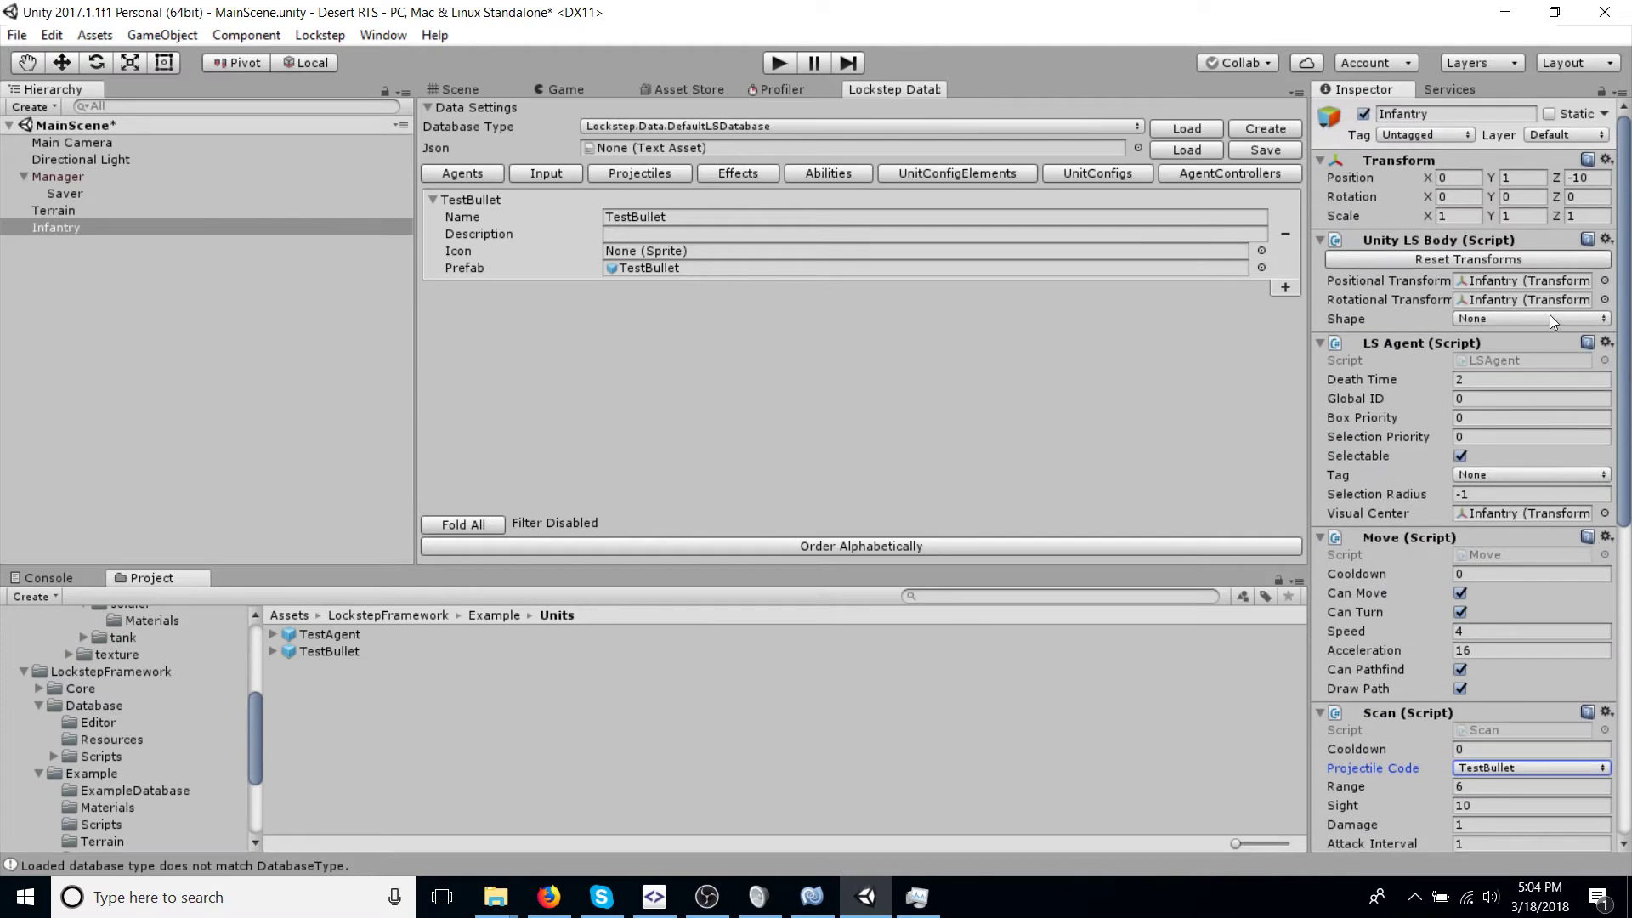
# Step: Set the LS Body collider shape to Circle (radius 0.5), leaving Layer at 0
pyautogui.click(1475, 320)
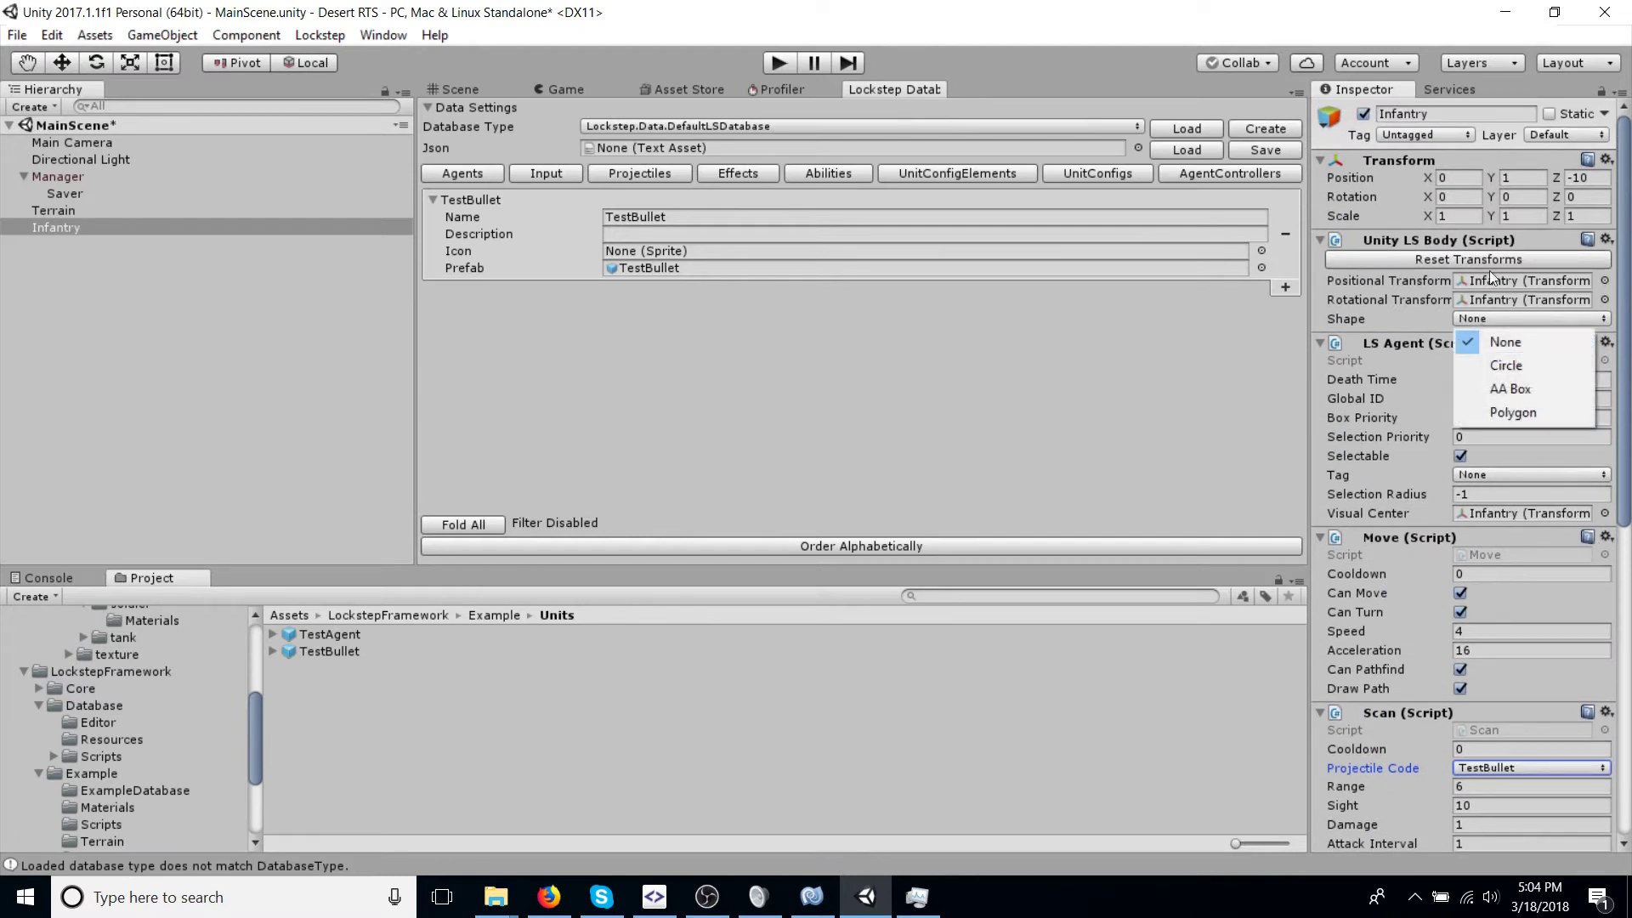
pyautogui.click(1533, 369)
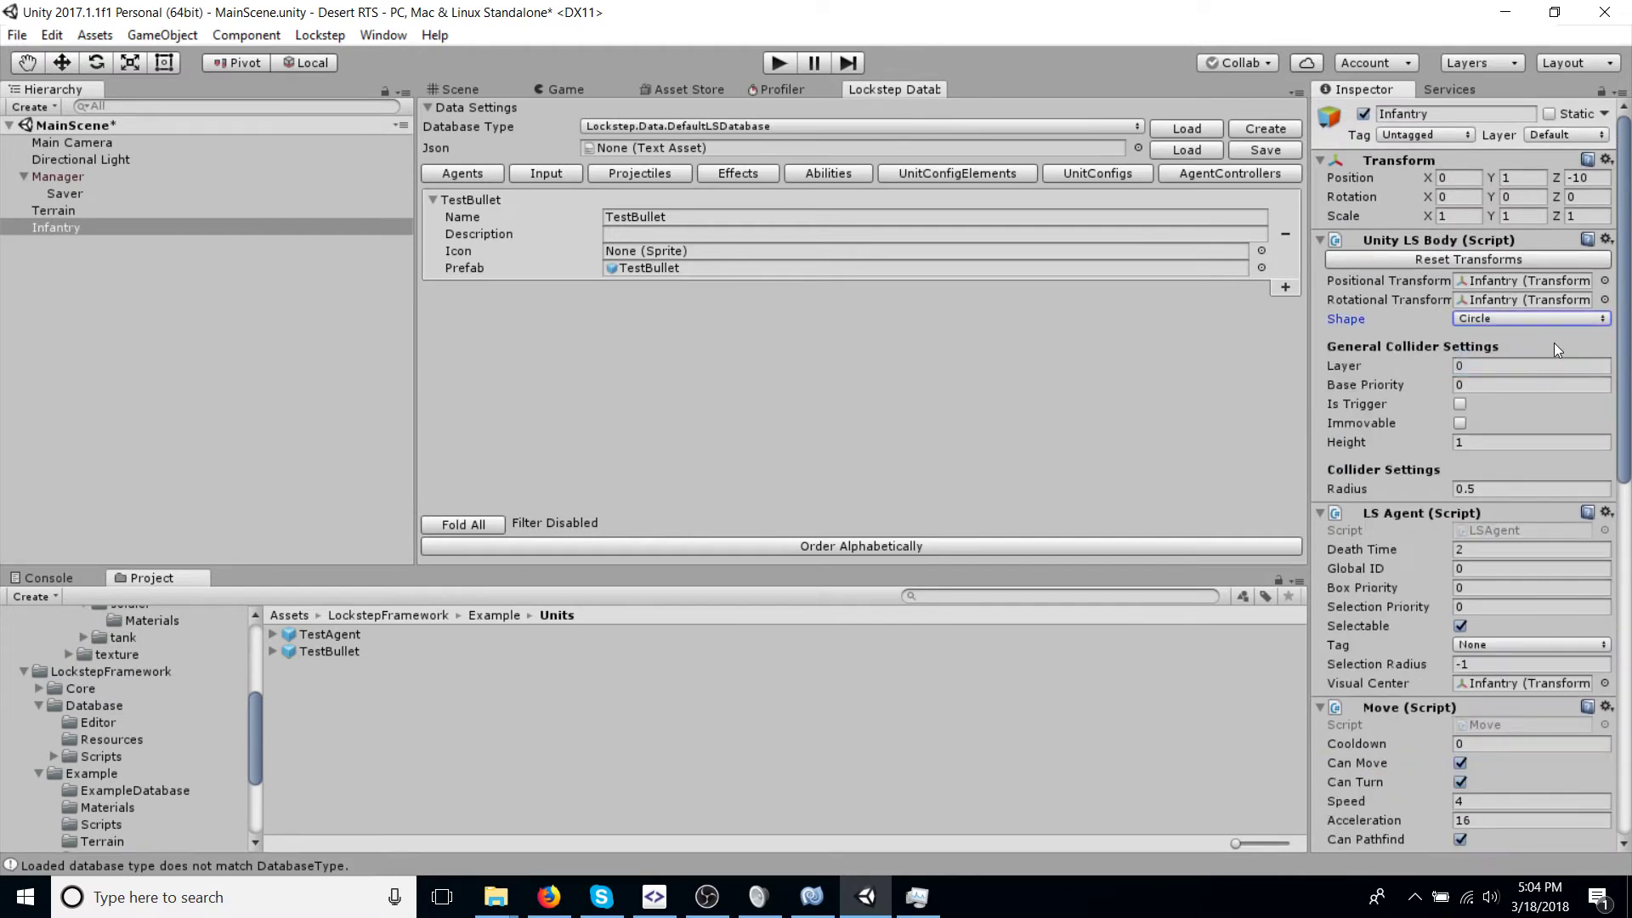
pyautogui.click(1523, 320)
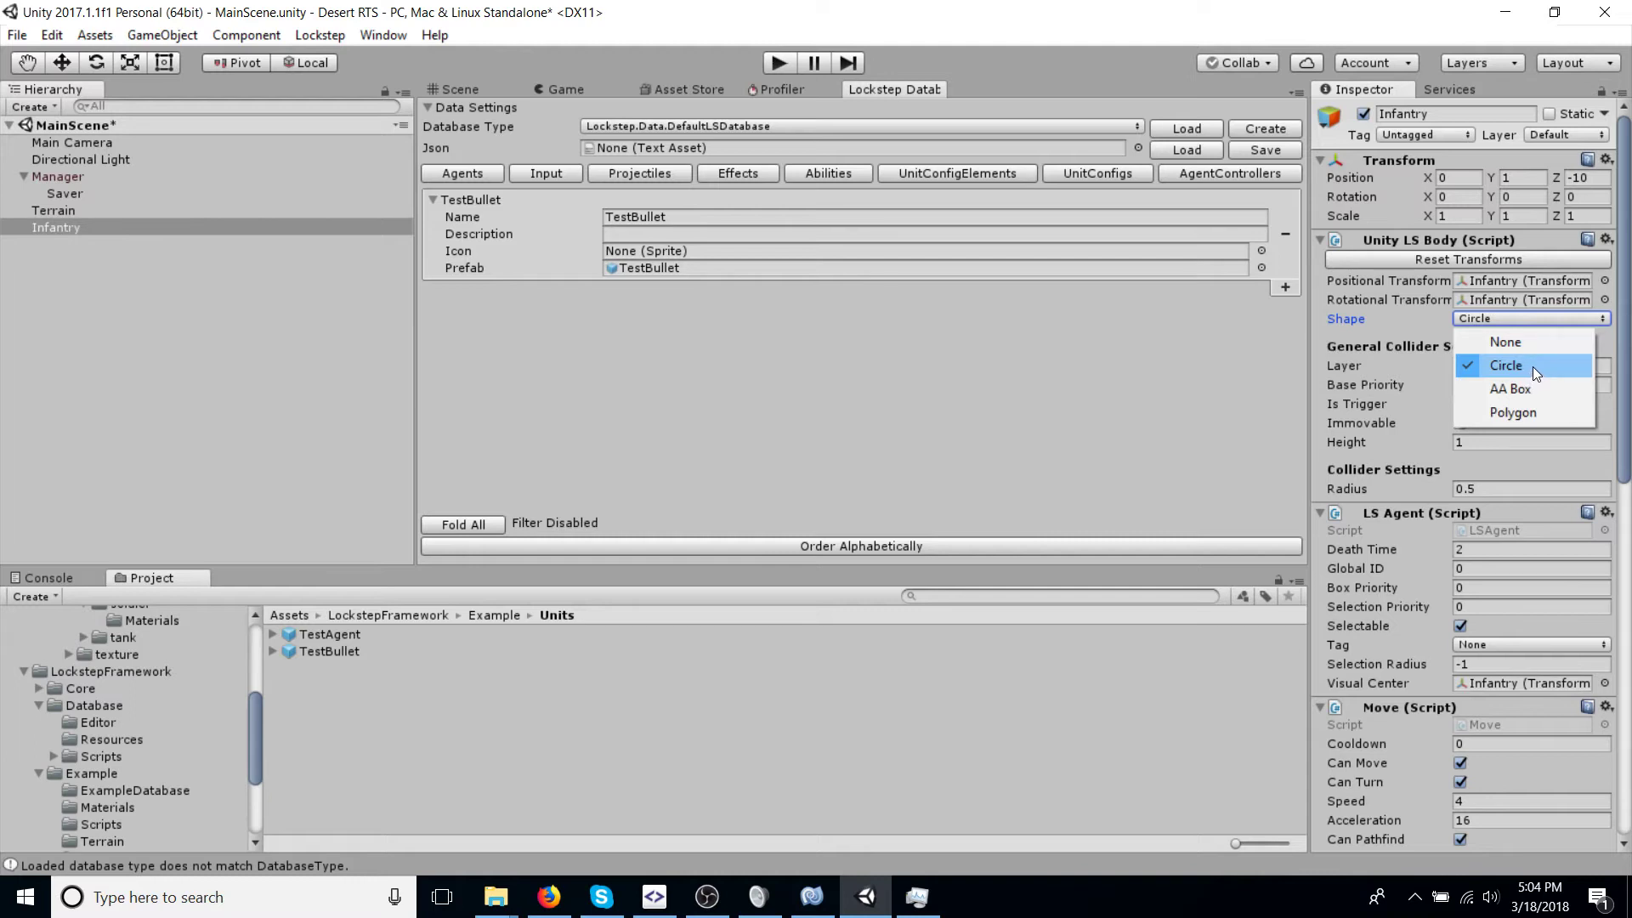
pyautogui.click(1435, 370)
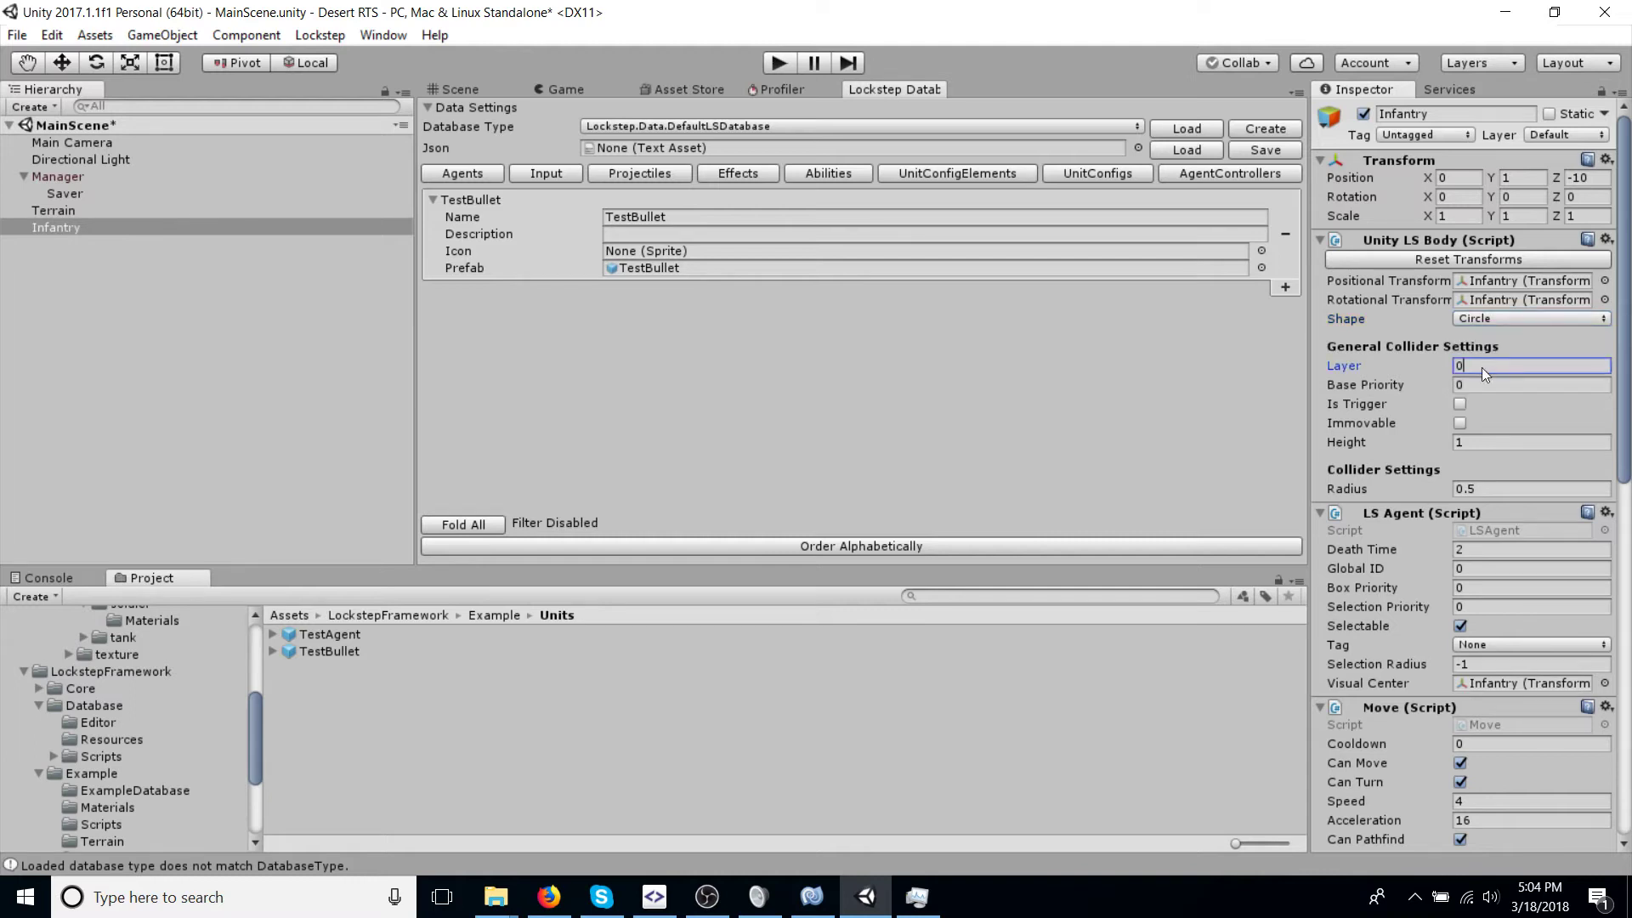
pyautogui.click(1501, 300)
pyautogui.click(1494, 320)
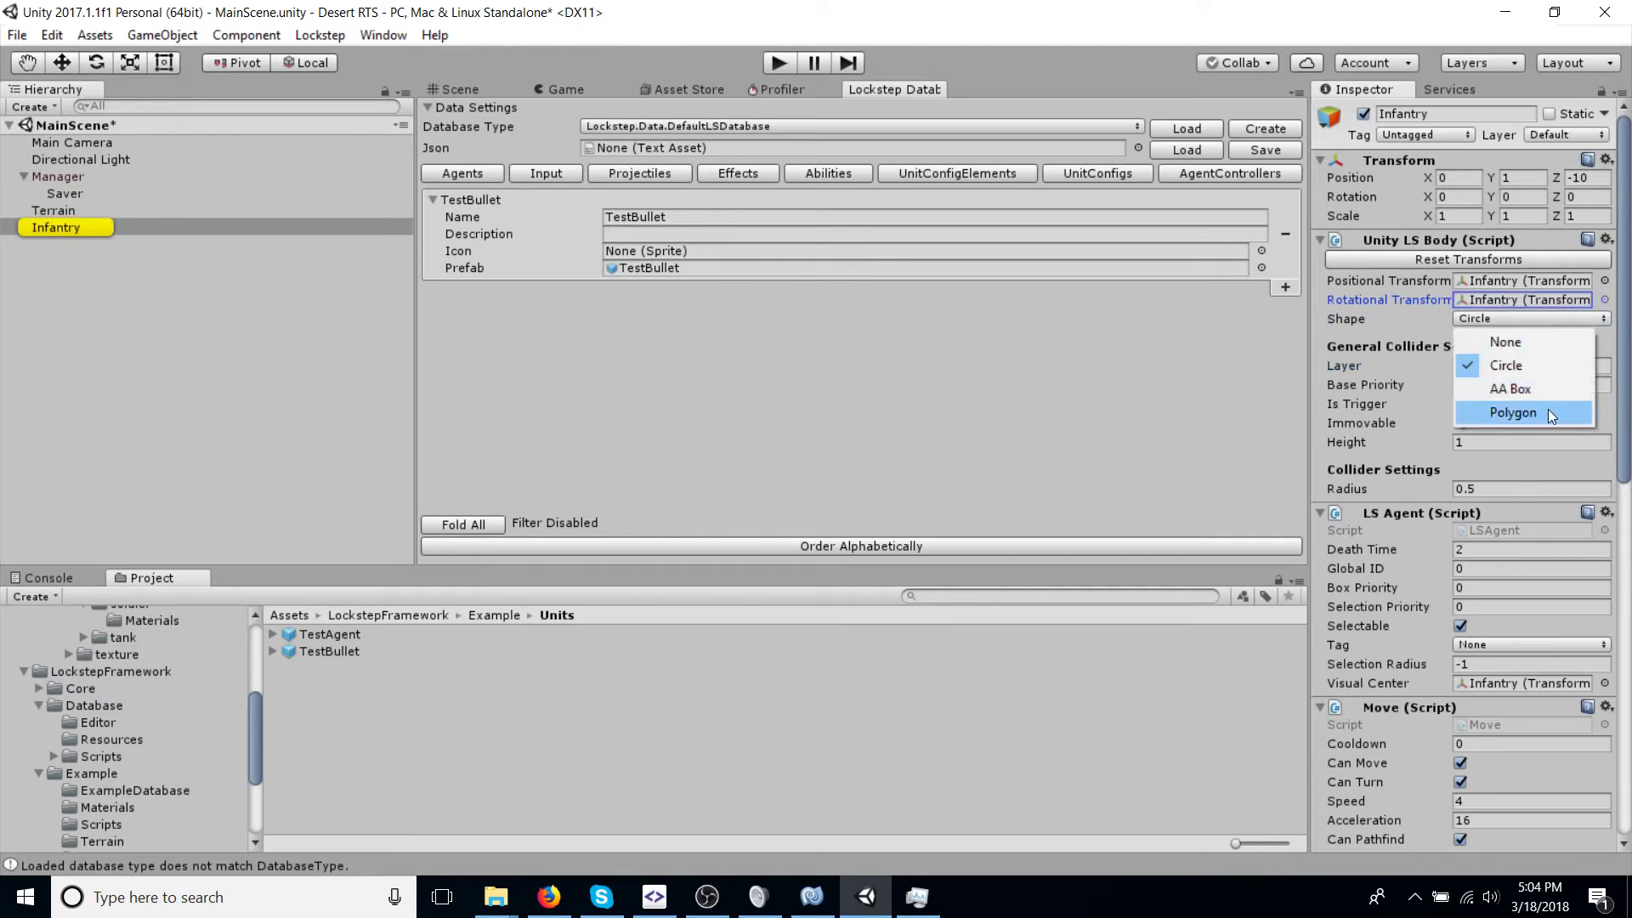
pyautogui.click(1426, 415)
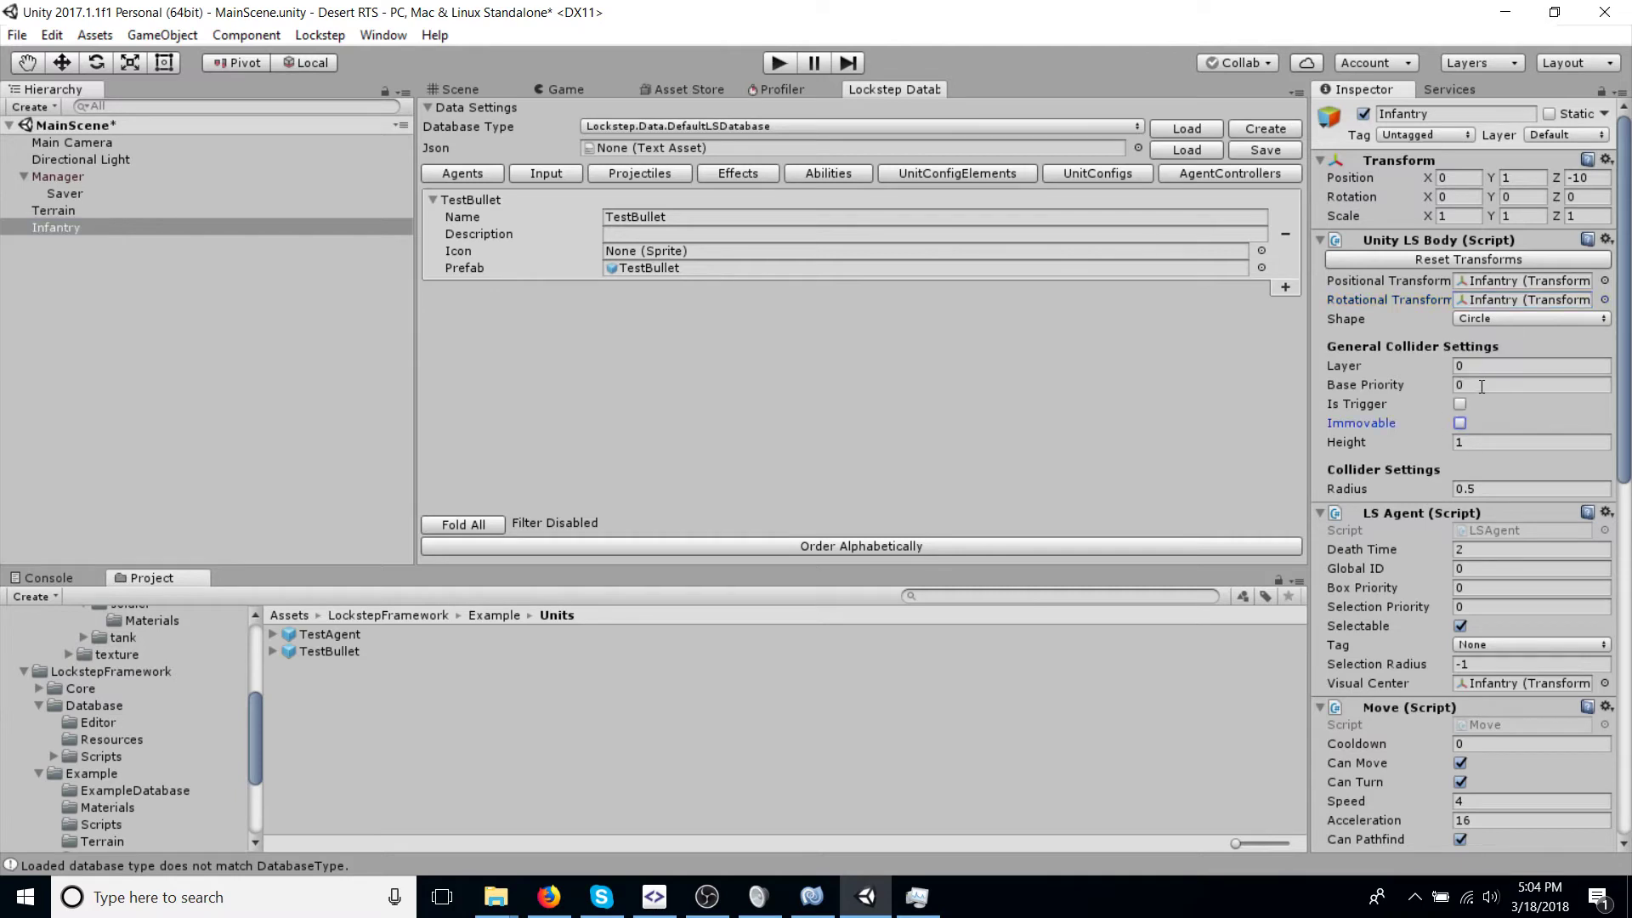
pyautogui.click(1489, 361)
# Step: From DesertRTSPack/Art/models/fbx/soldier, place the Soldier prefab under Infantry
pyautogui.click(961, 601)
pyautogui.scroll(5, 170, 721)
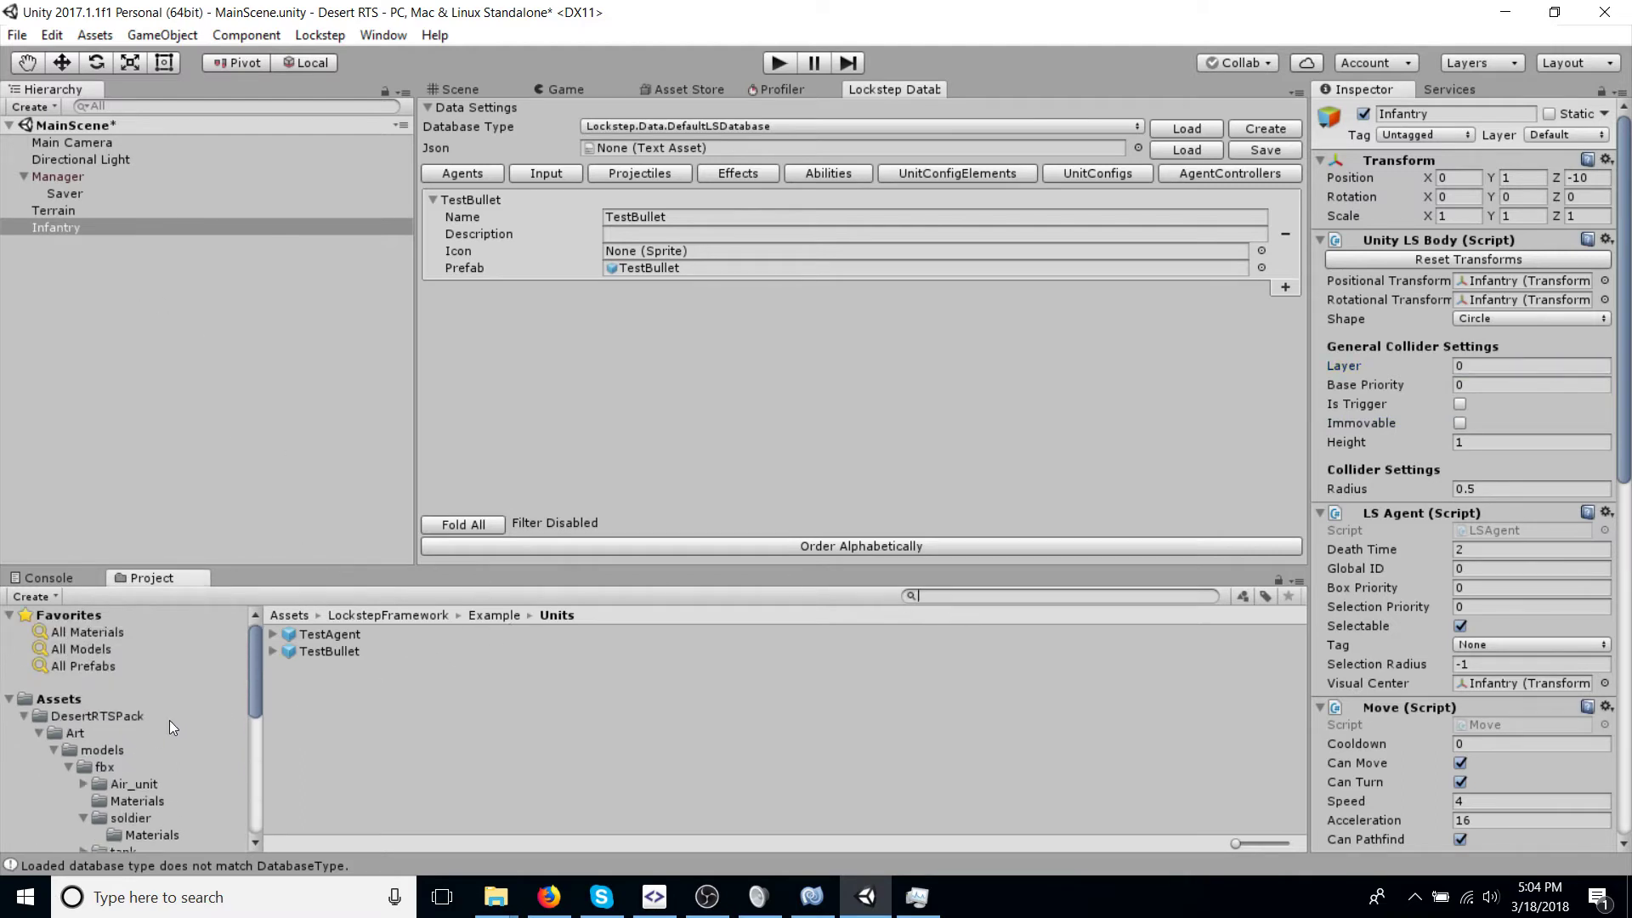
pyautogui.click(63, 715)
pyautogui.scroll(-2, 105, 719)
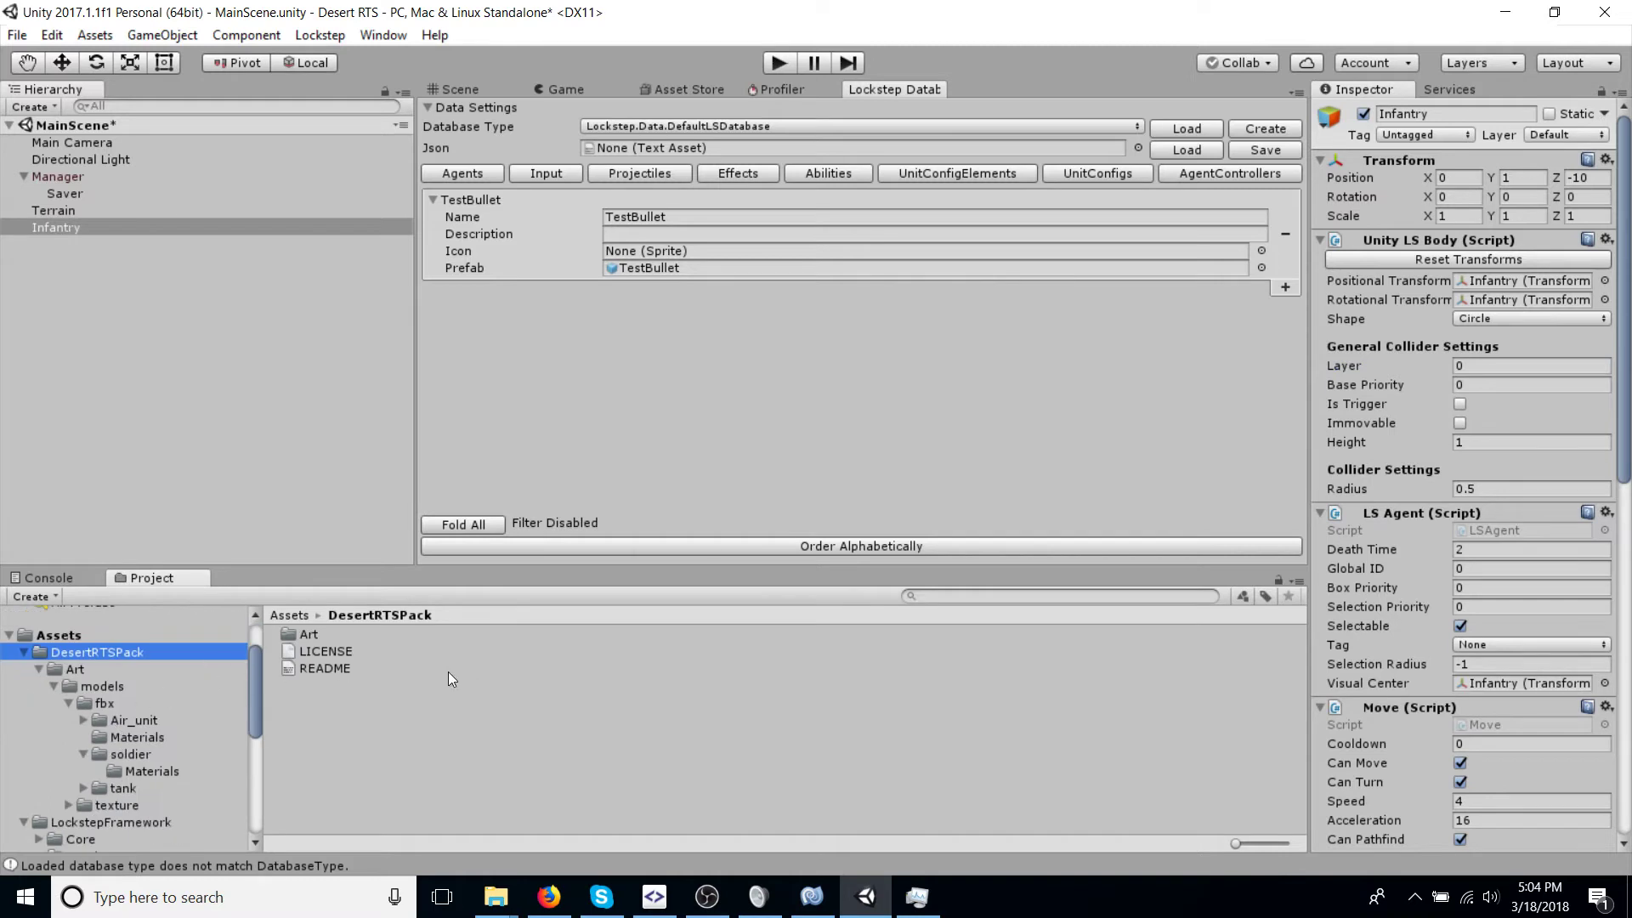
pyautogui.doubleClick(308, 634)
pyautogui.doubleClick(329, 634)
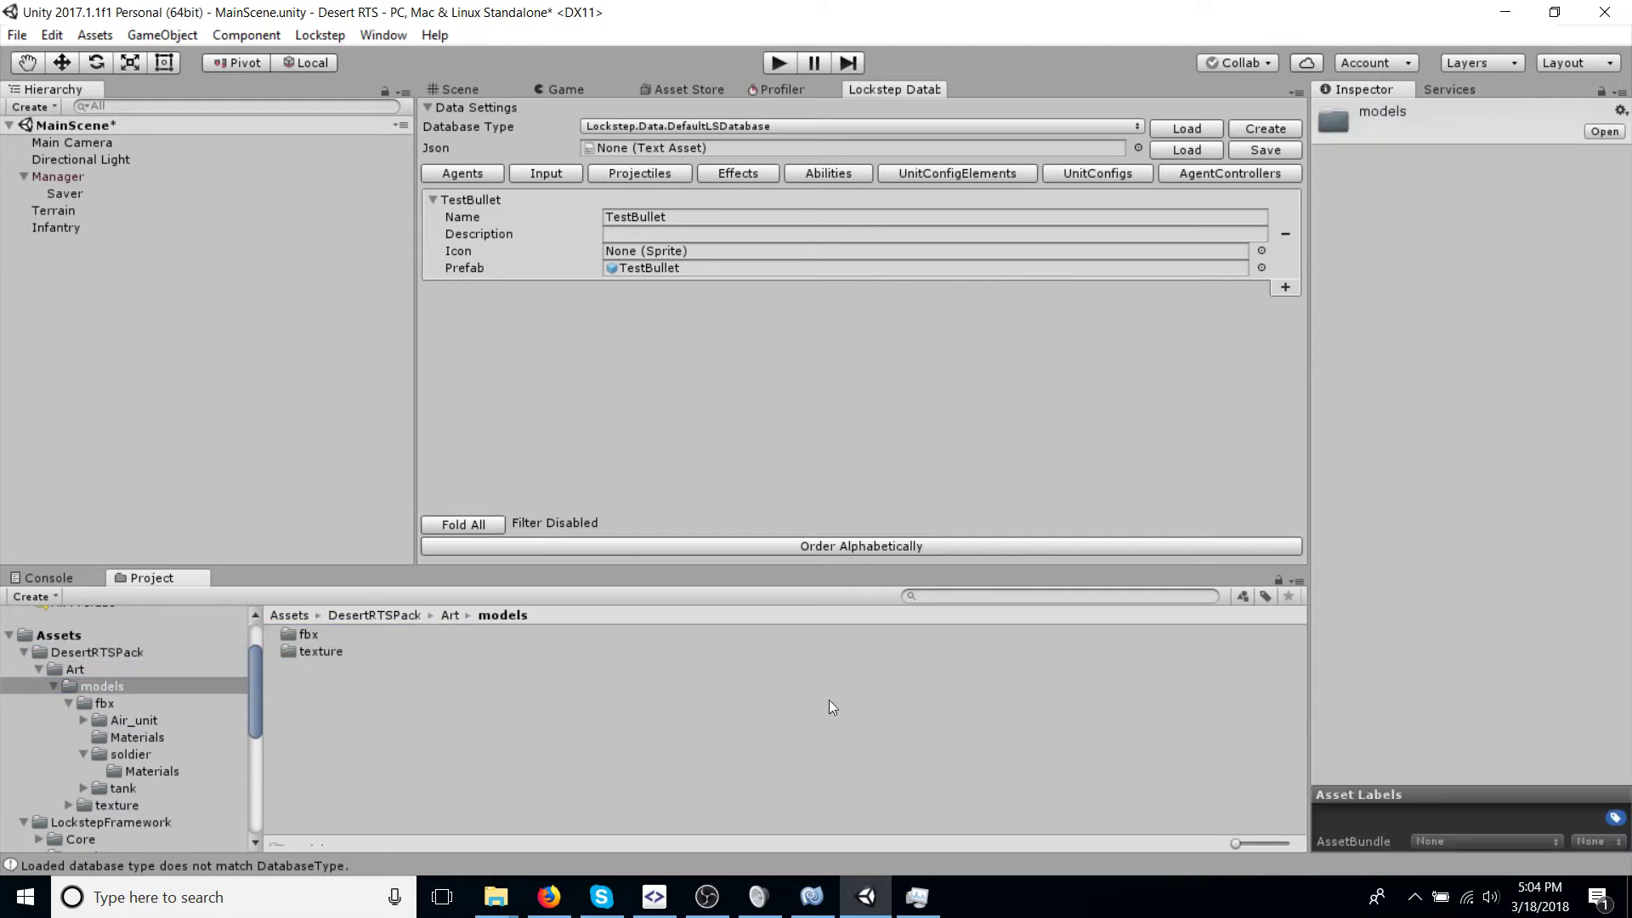
pyautogui.doubleClick(401, 636)
pyautogui.click(341, 668)
pyautogui.doubleClick(341, 668)
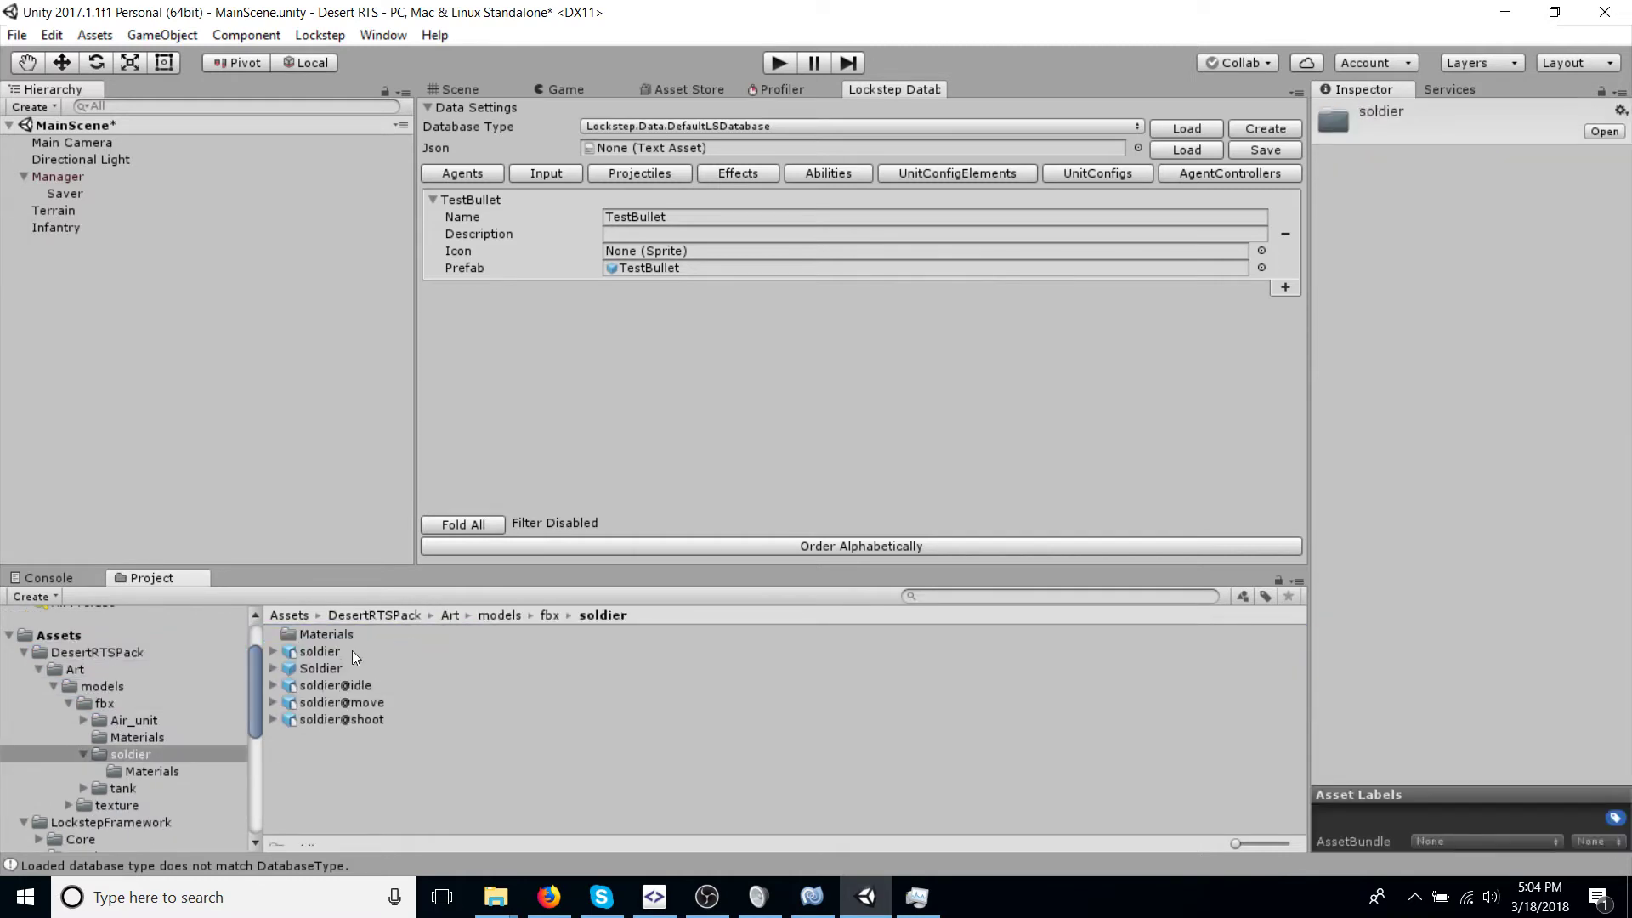
pyautogui.click(335, 669)
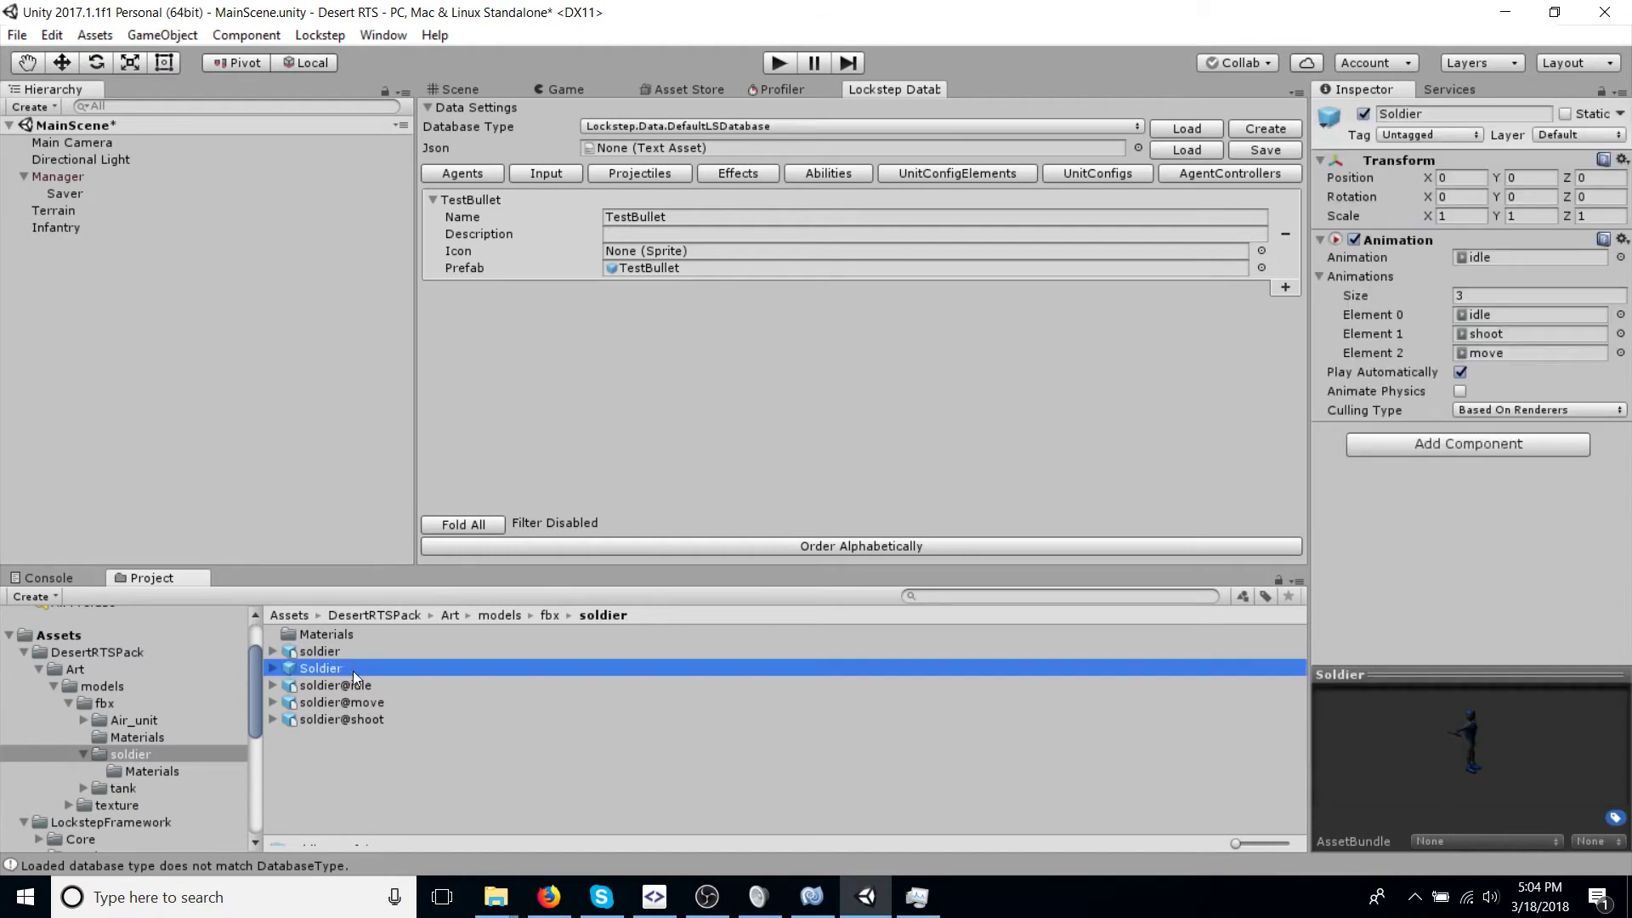
pyautogui.moveTo(361, 665); pyautogui.dragTo(90, 228)
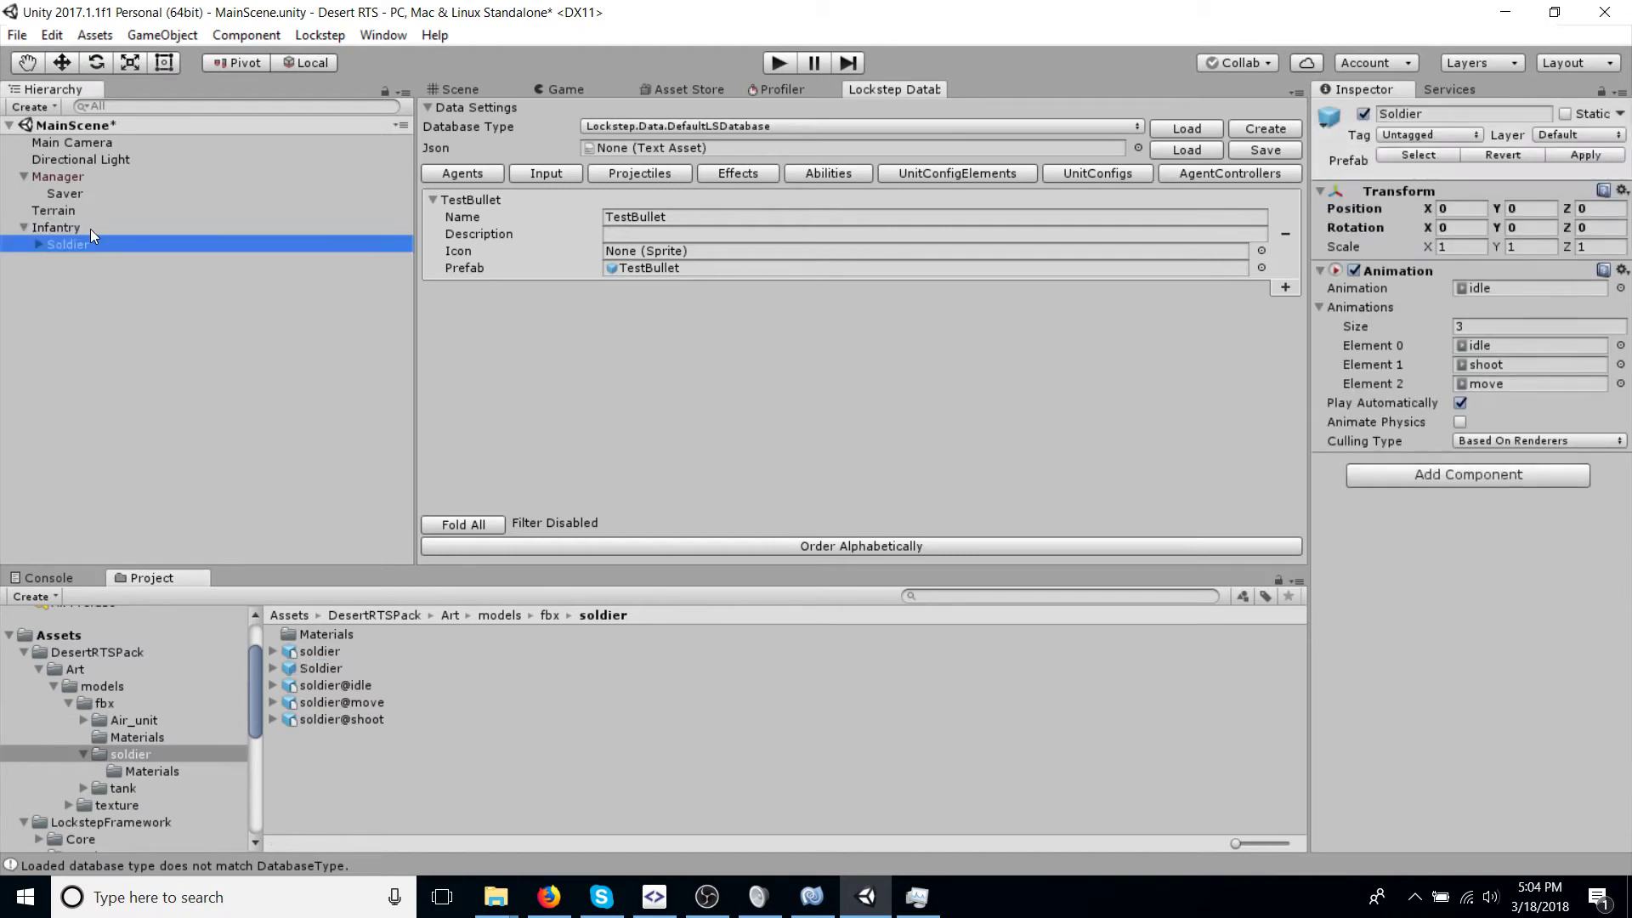
# Step: Scale the Soldier to 50, 50, 50 and apply it to the prefab
pyautogui.click(459, 88)
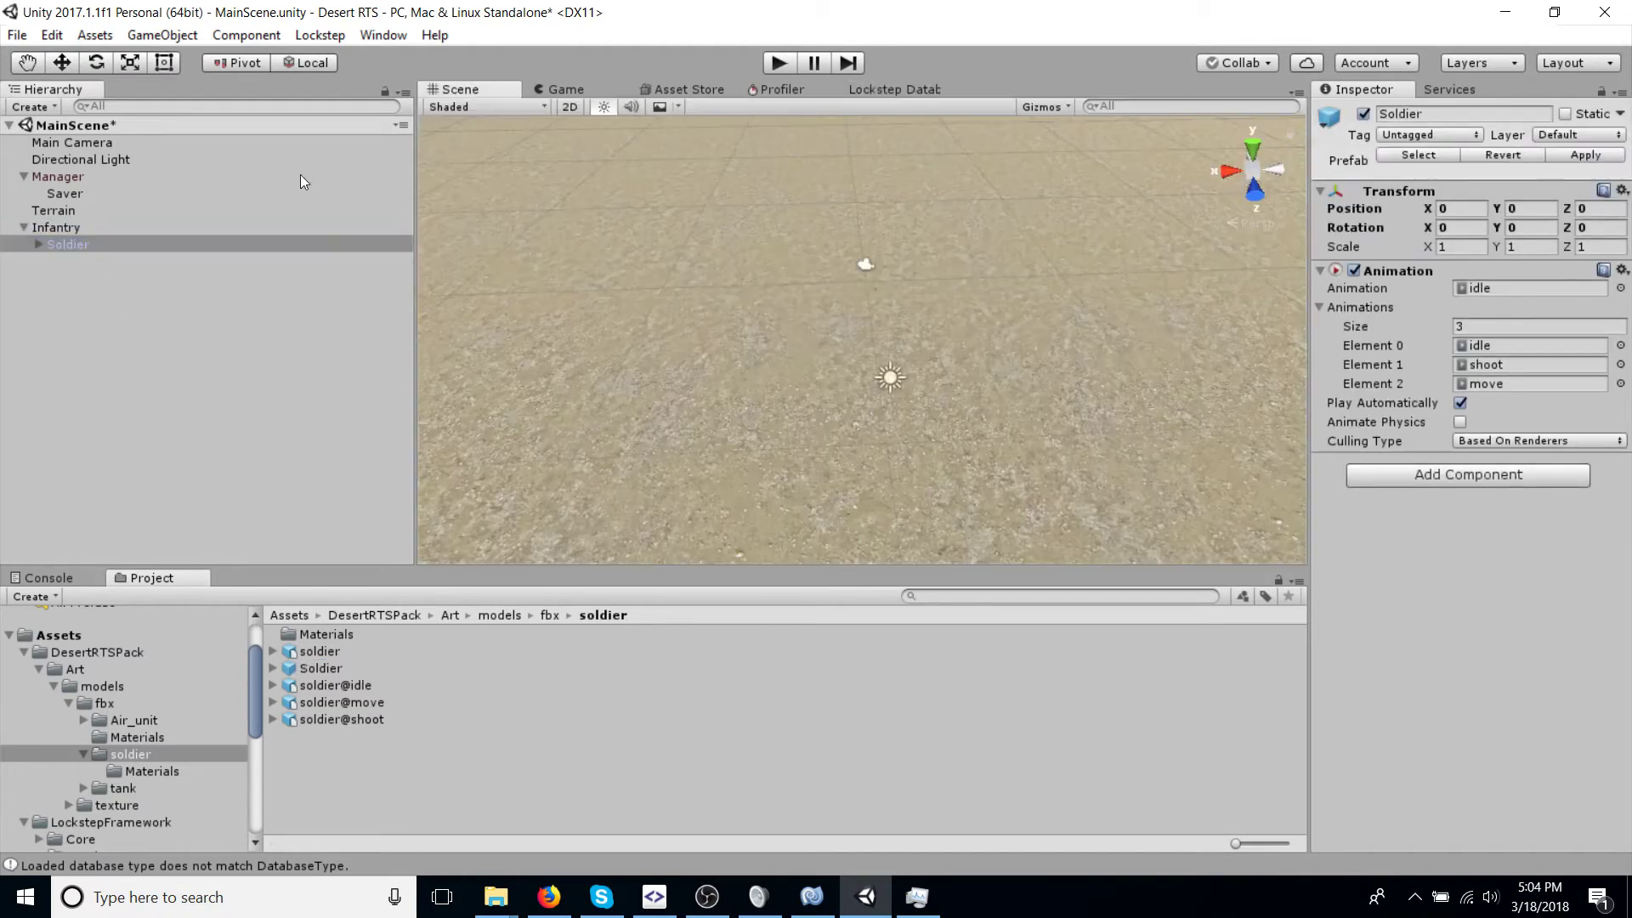
pyautogui.doubleClick(95, 243)
pyautogui.click(1451, 247)
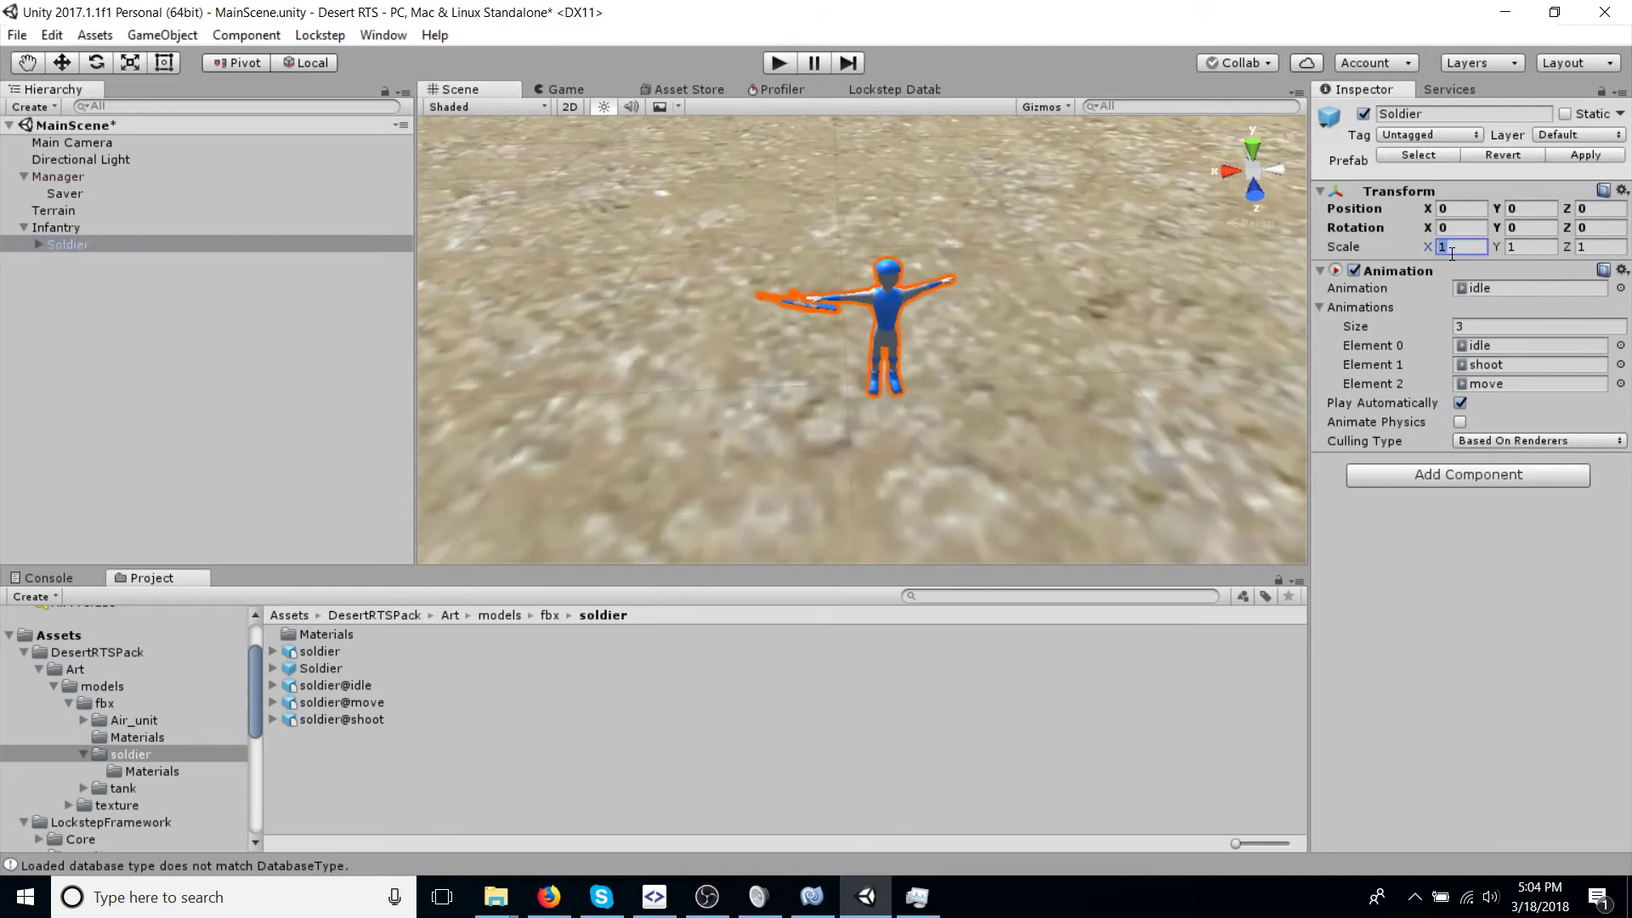
pyautogui.write('50')
pyautogui.press('Tab')
pyautogui.write('50')
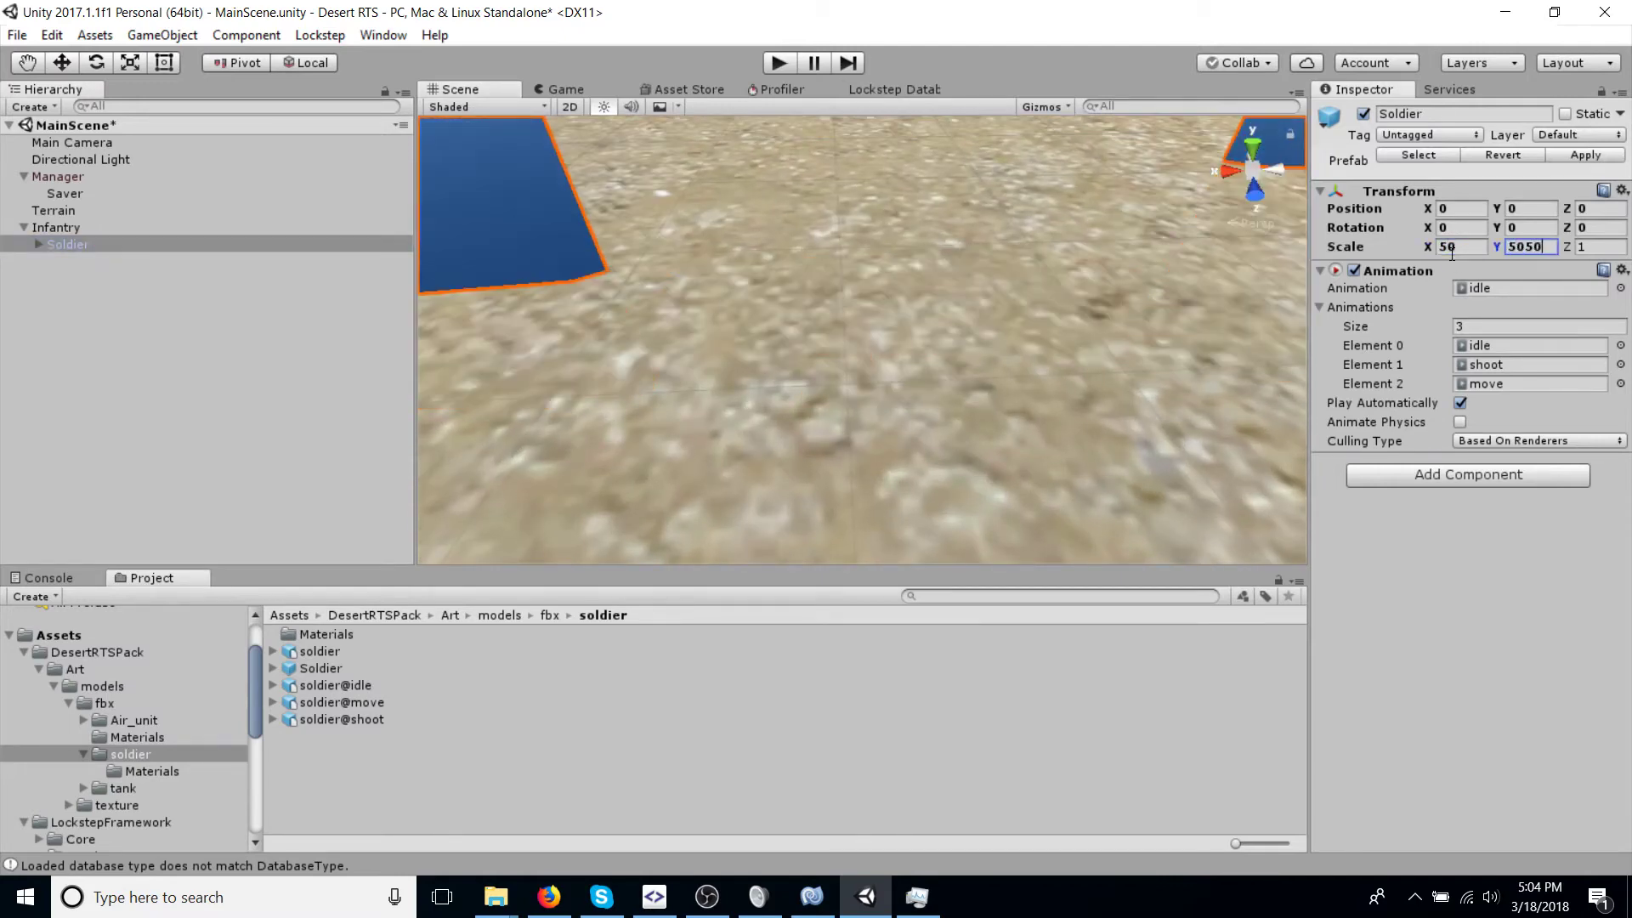
pyautogui.press('Tab')
pyautogui.write('50')
pyautogui.scroll(-10, 920, 275)
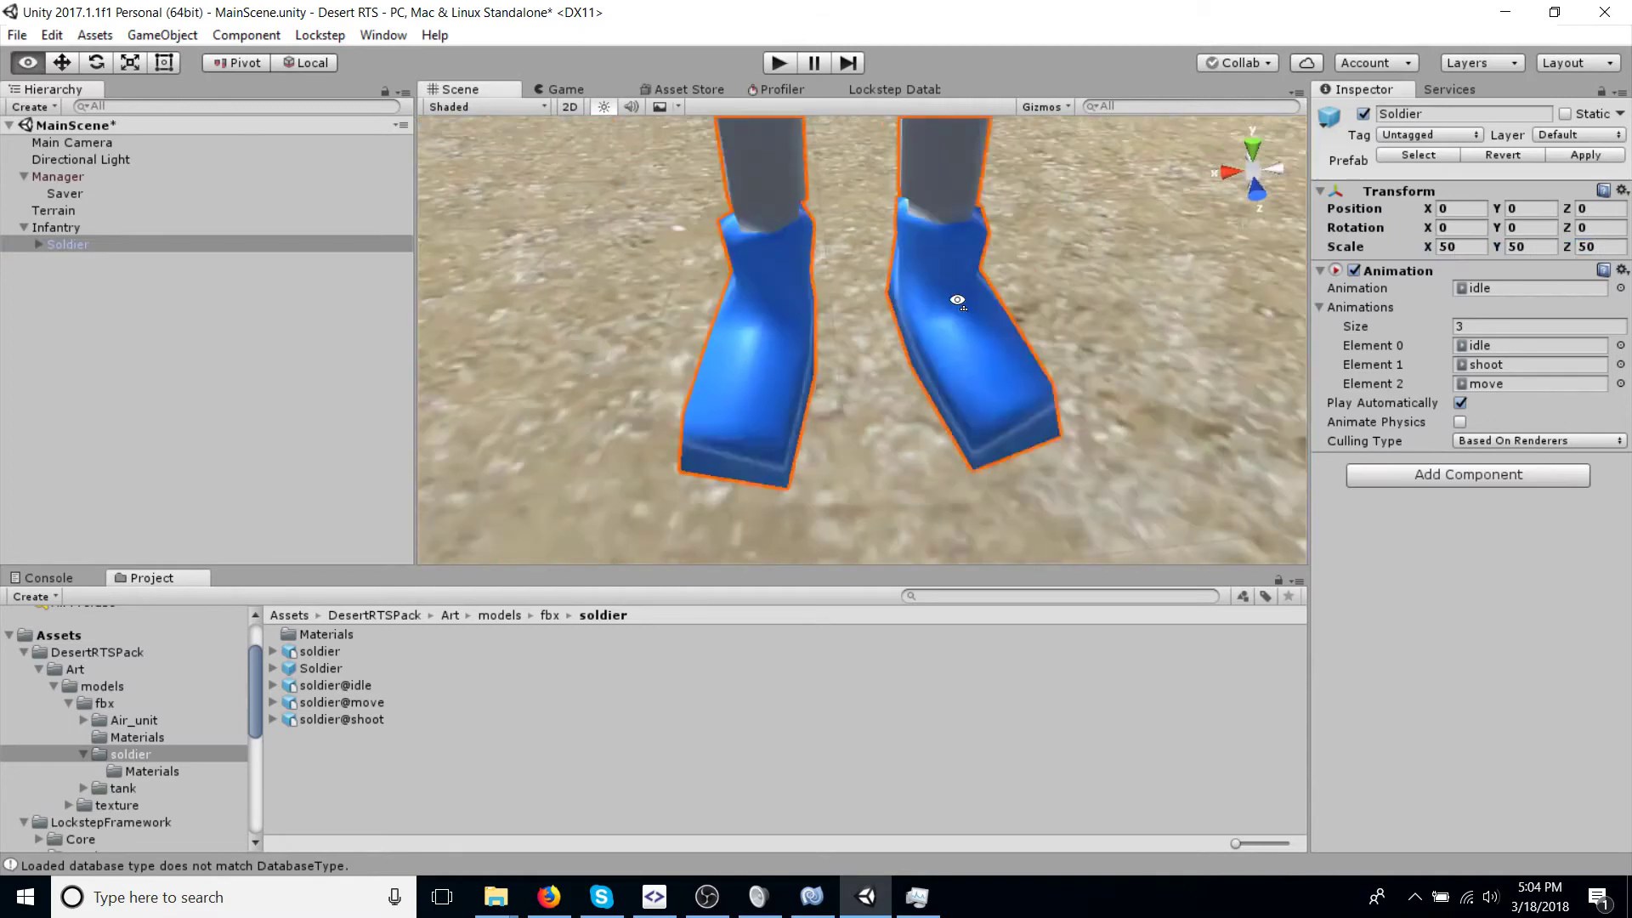
pyautogui.scroll(3, 920, 274)
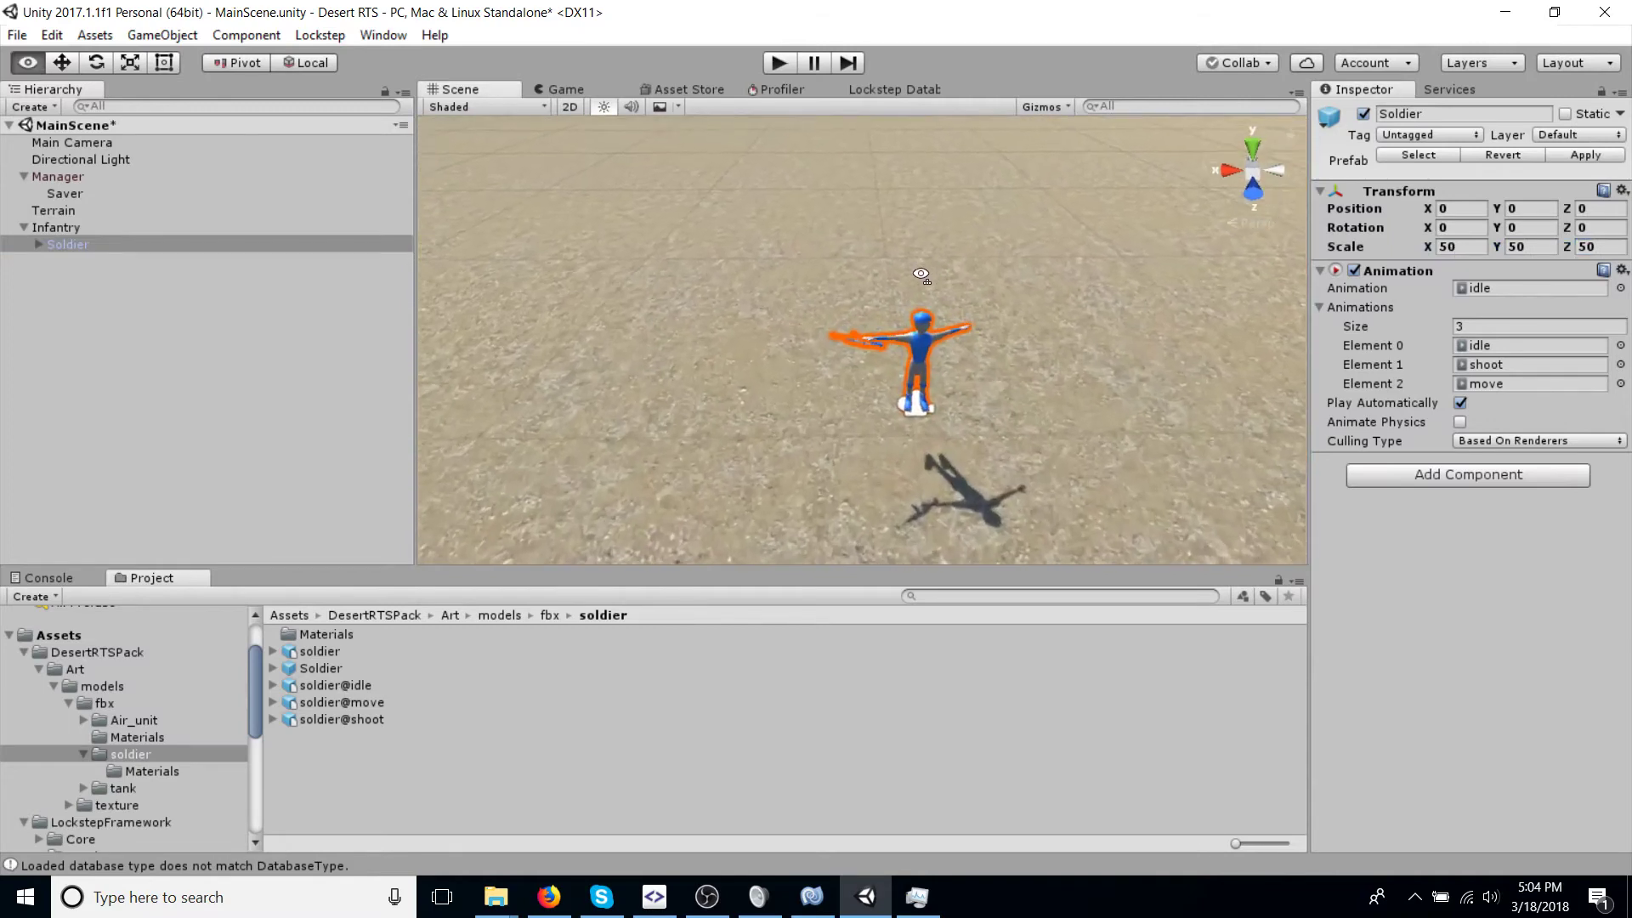
pyautogui.click(1589, 155)
# Step: Check the Soldier's animation clips to find the idle, move and shoot names
pyautogui.click(77, 226)
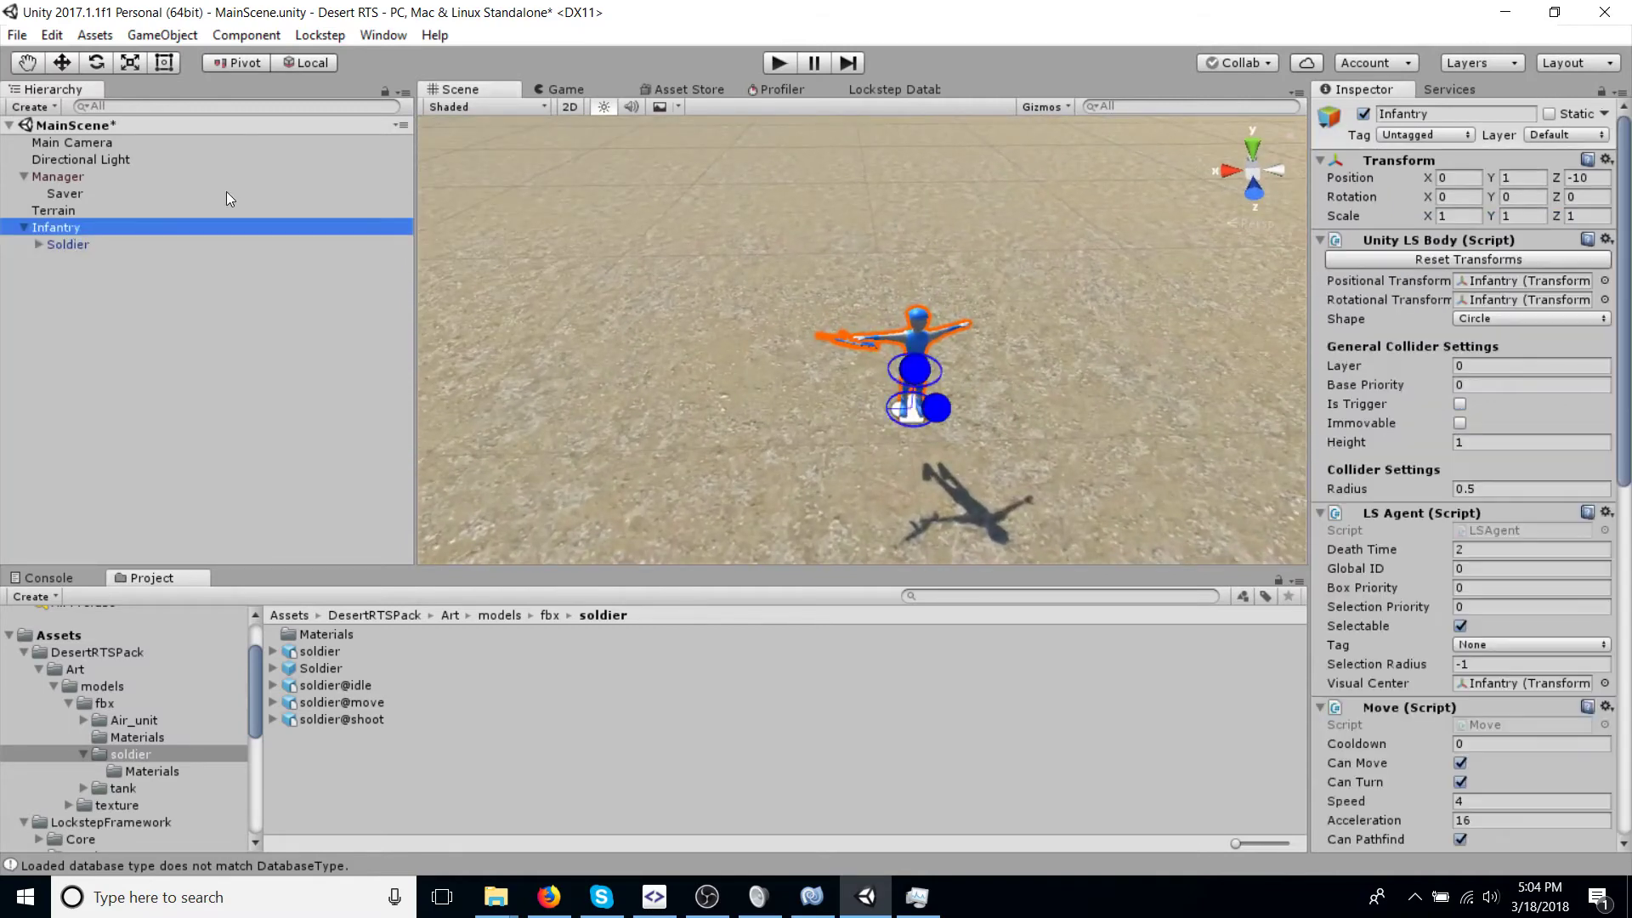
pyautogui.keyDown('alt'); pyautogui.moveTo(646, 374); pyautogui.dragTo(1441, 302); pyautogui.keyUp('alt')
pyautogui.scroll(-2, 1495, 508)
pyautogui.scroll(-10, 1494, 505)
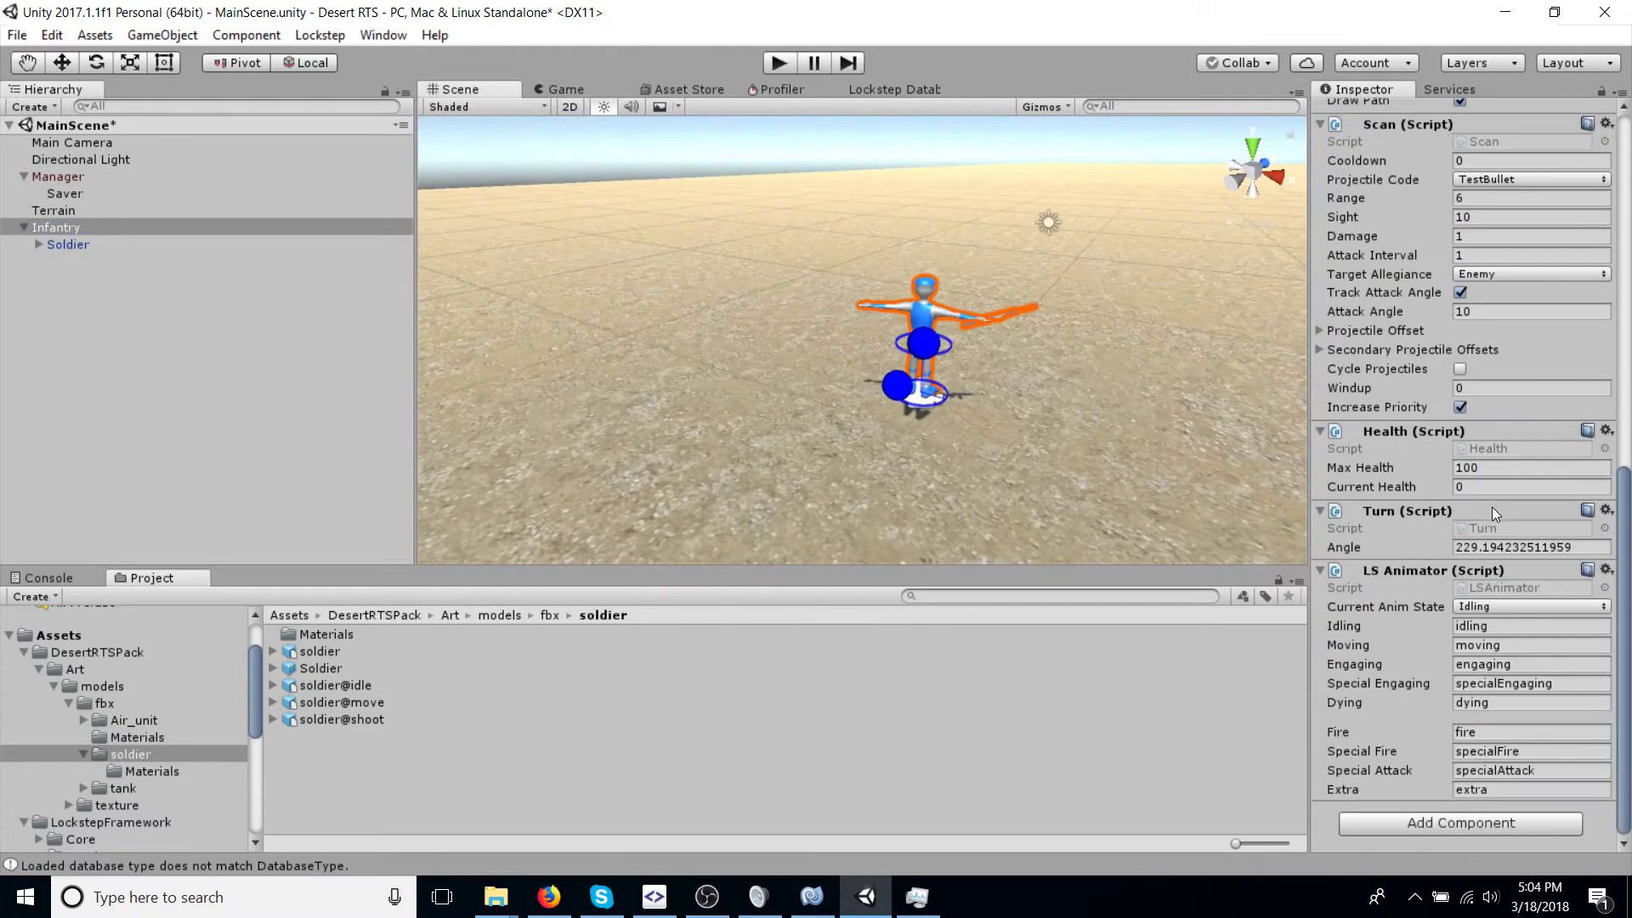
pyautogui.click(53, 243)
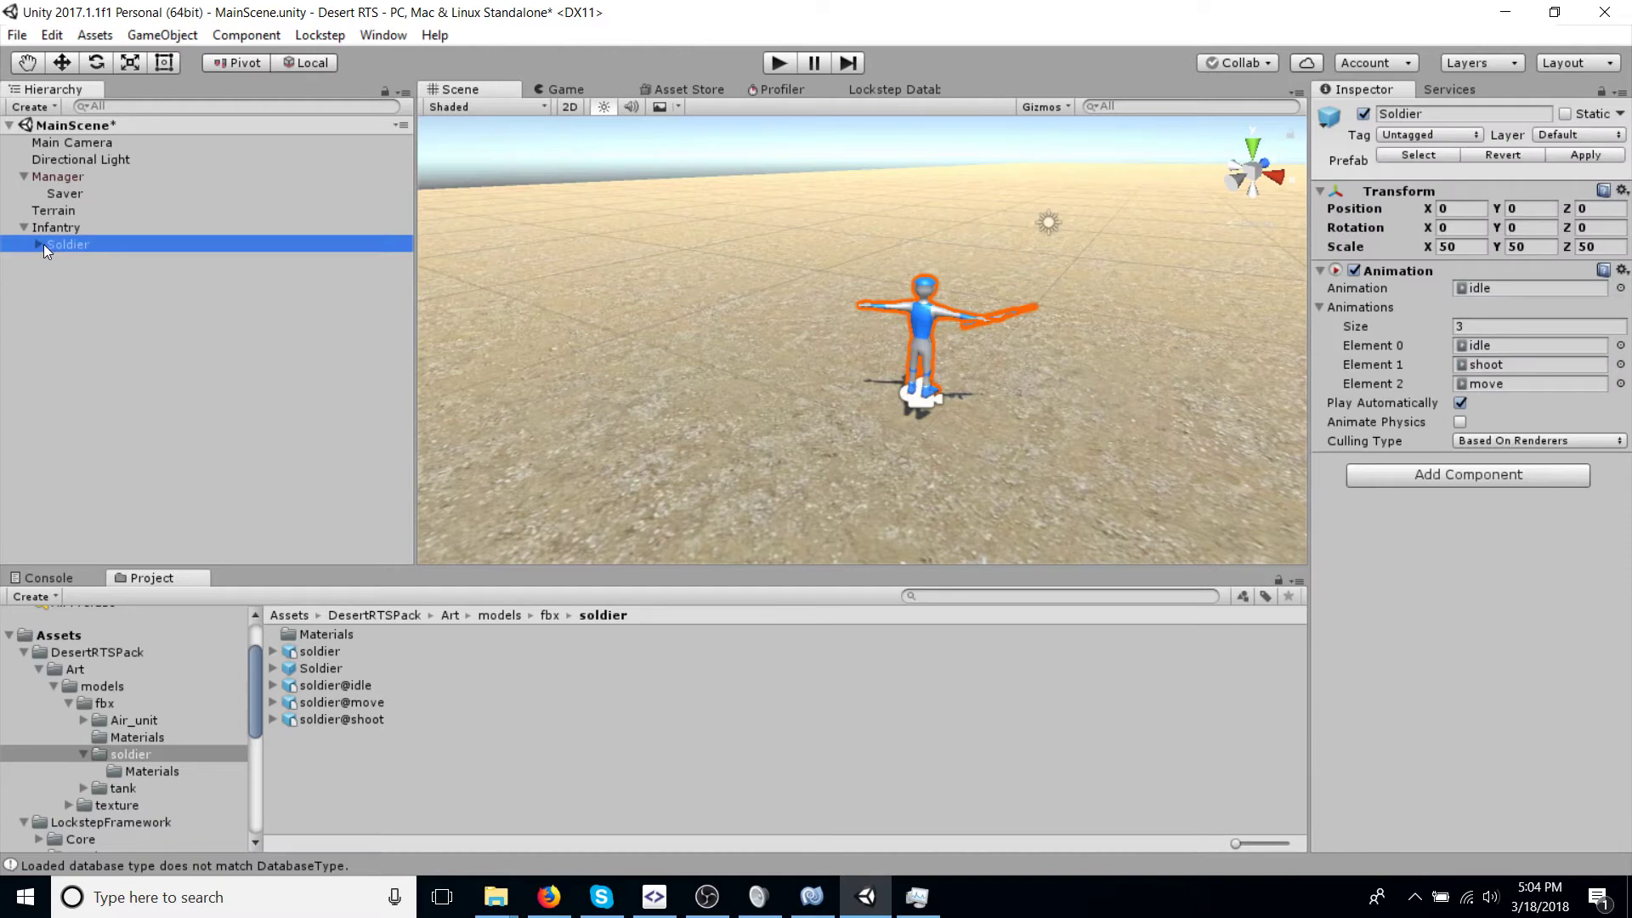
pyautogui.click(1504, 347)
pyautogui.click(1496, 364)
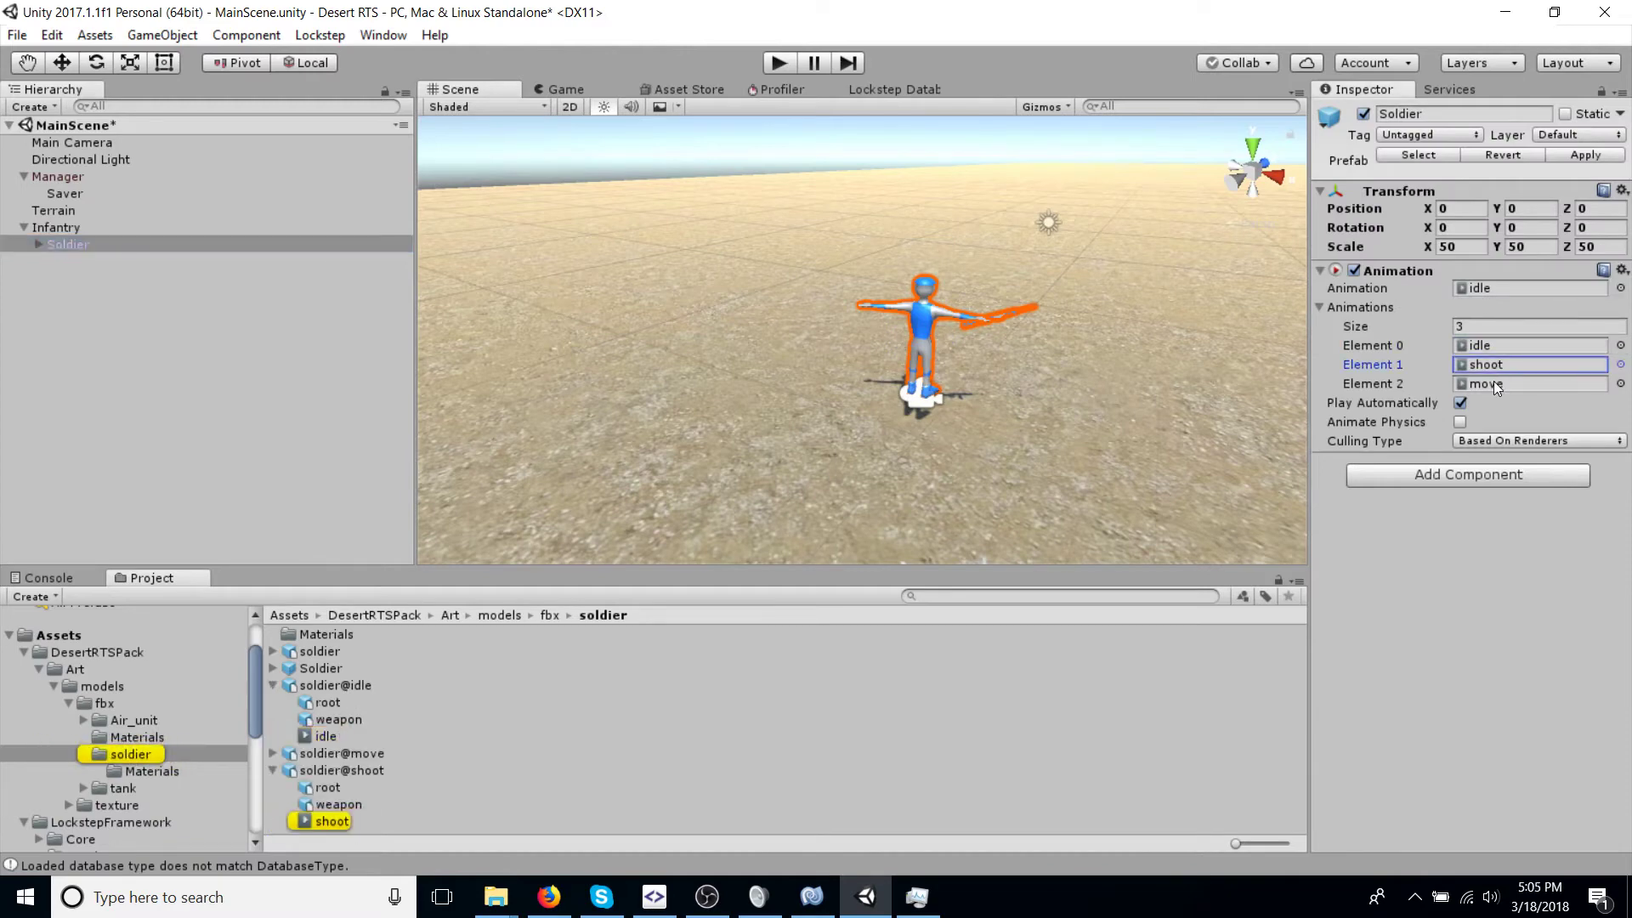
pyautogui.click(1493, 383)
pyautogui.click(1502, 346)
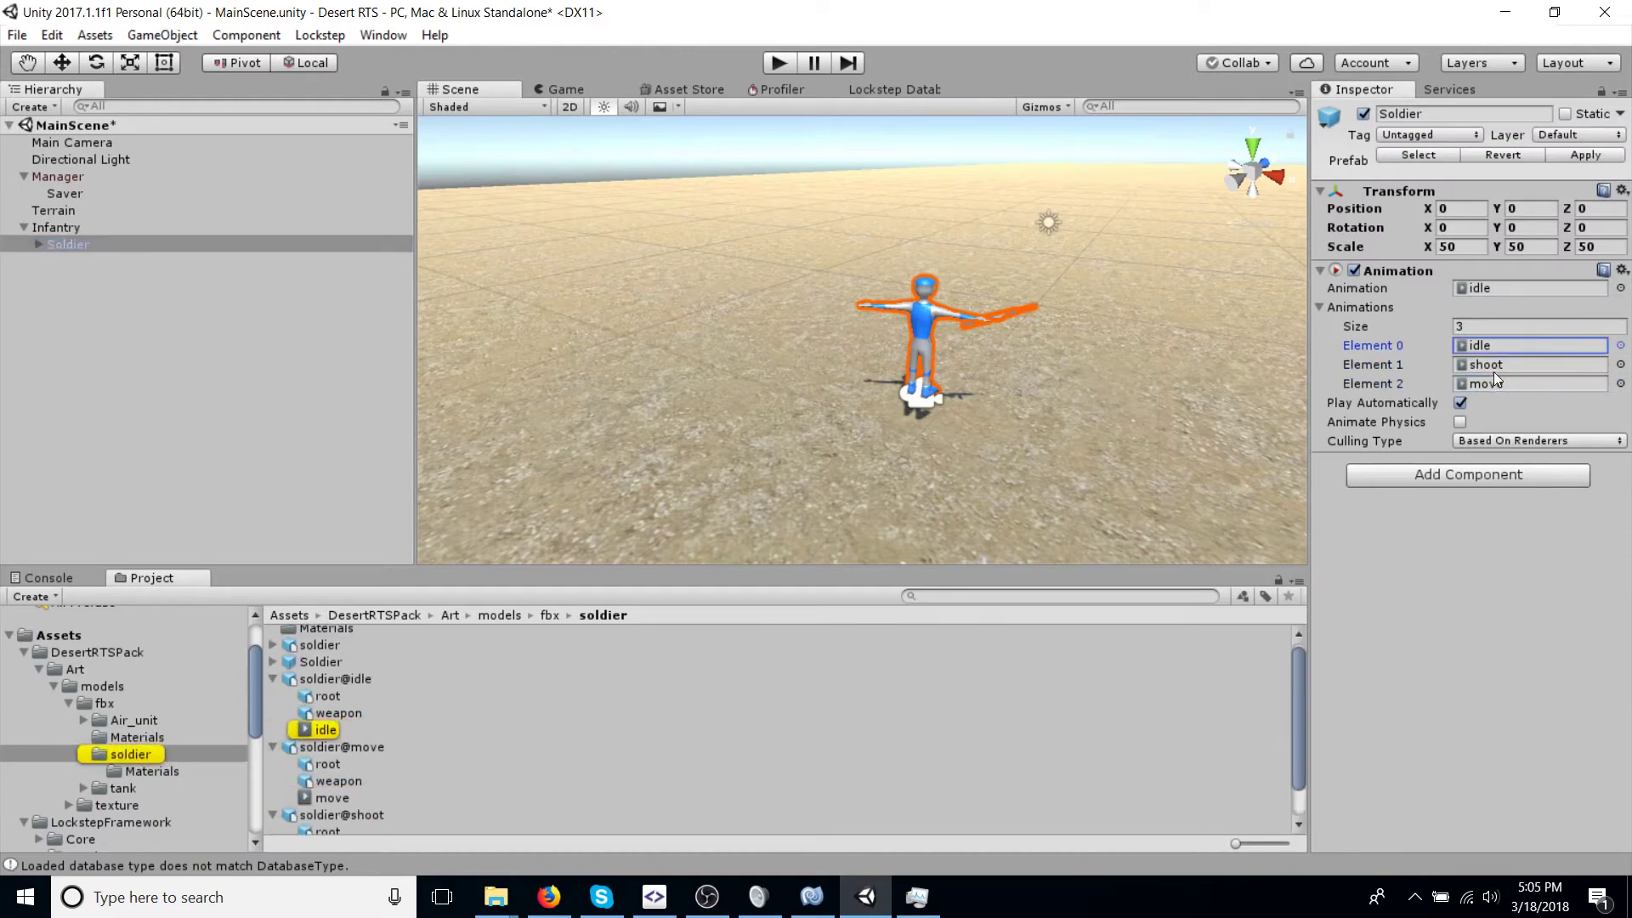
pyautogui.click(1496, 367)
pyautogui.click(1491, 385)
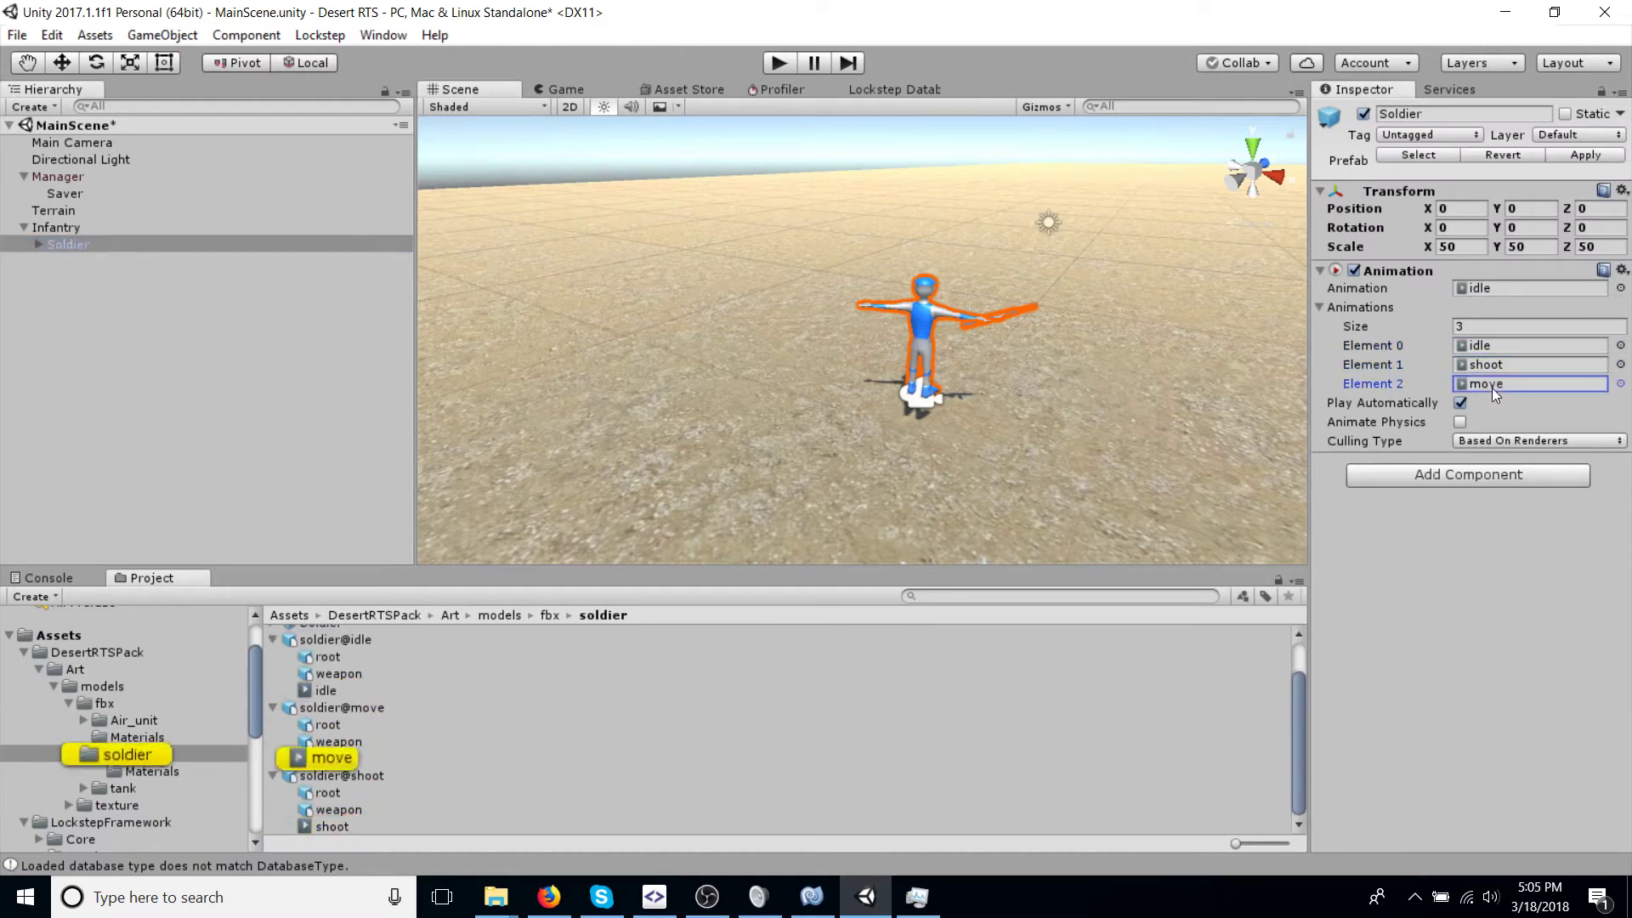
# Step: In Infantry's LS Animator, set Idling to idle, Fire to shoot and Moving to move
pyautogui.click(62, 228)
pyautogui.scroll(-15, 1533, 696)
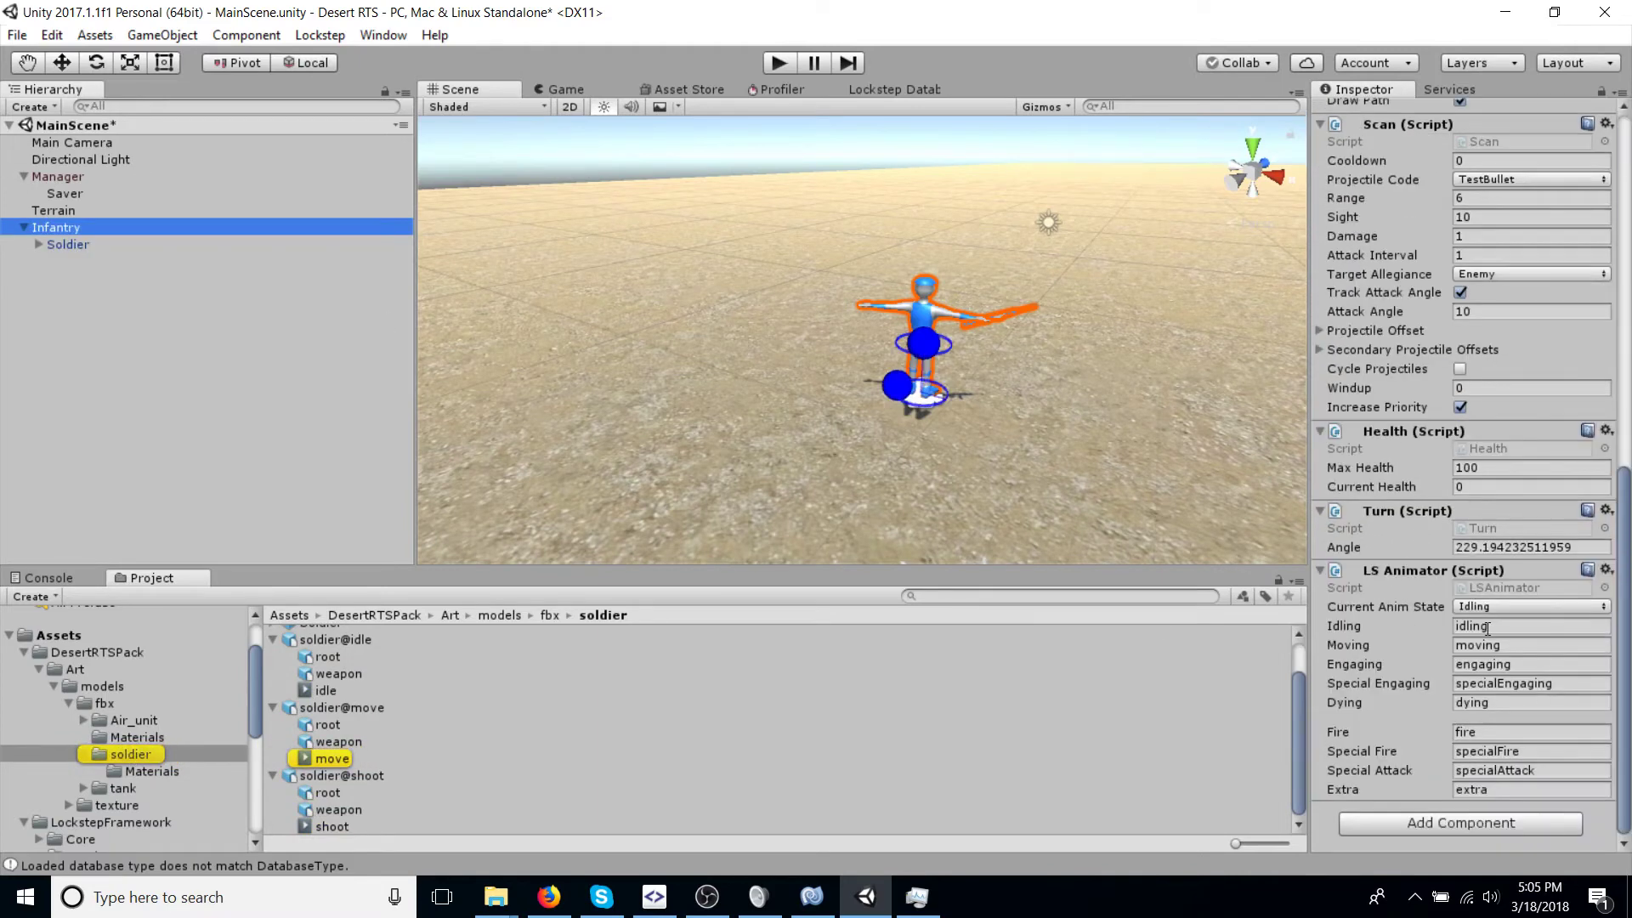
pyautogui.click(1487, 627)
pyautogui.write('id')
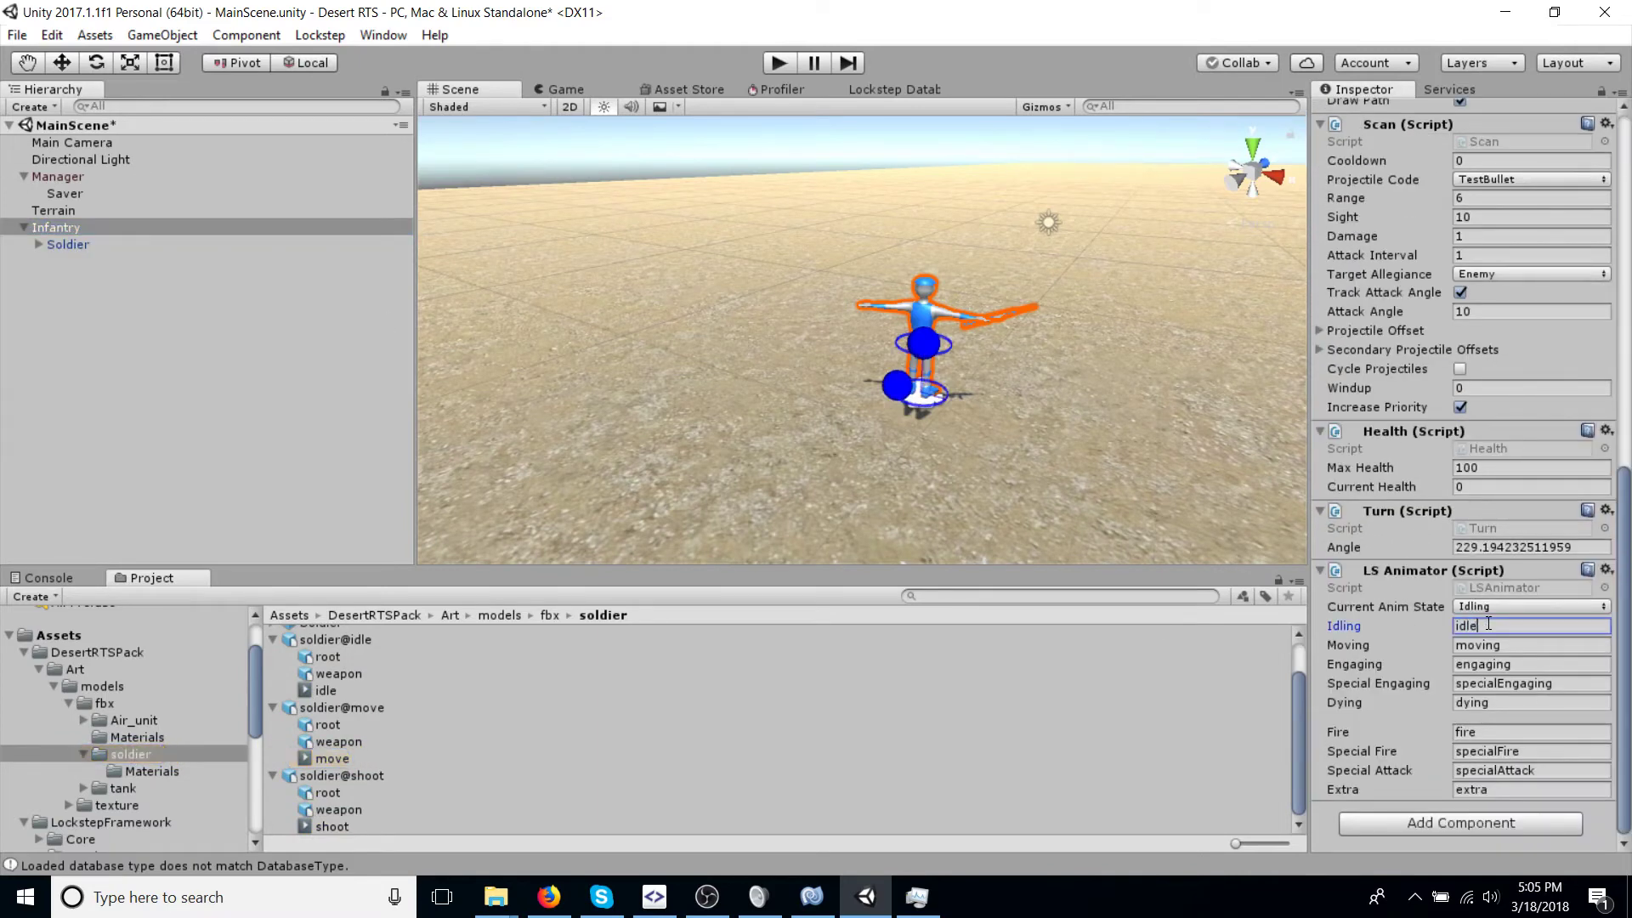
pyautogui.click(1476, 733)
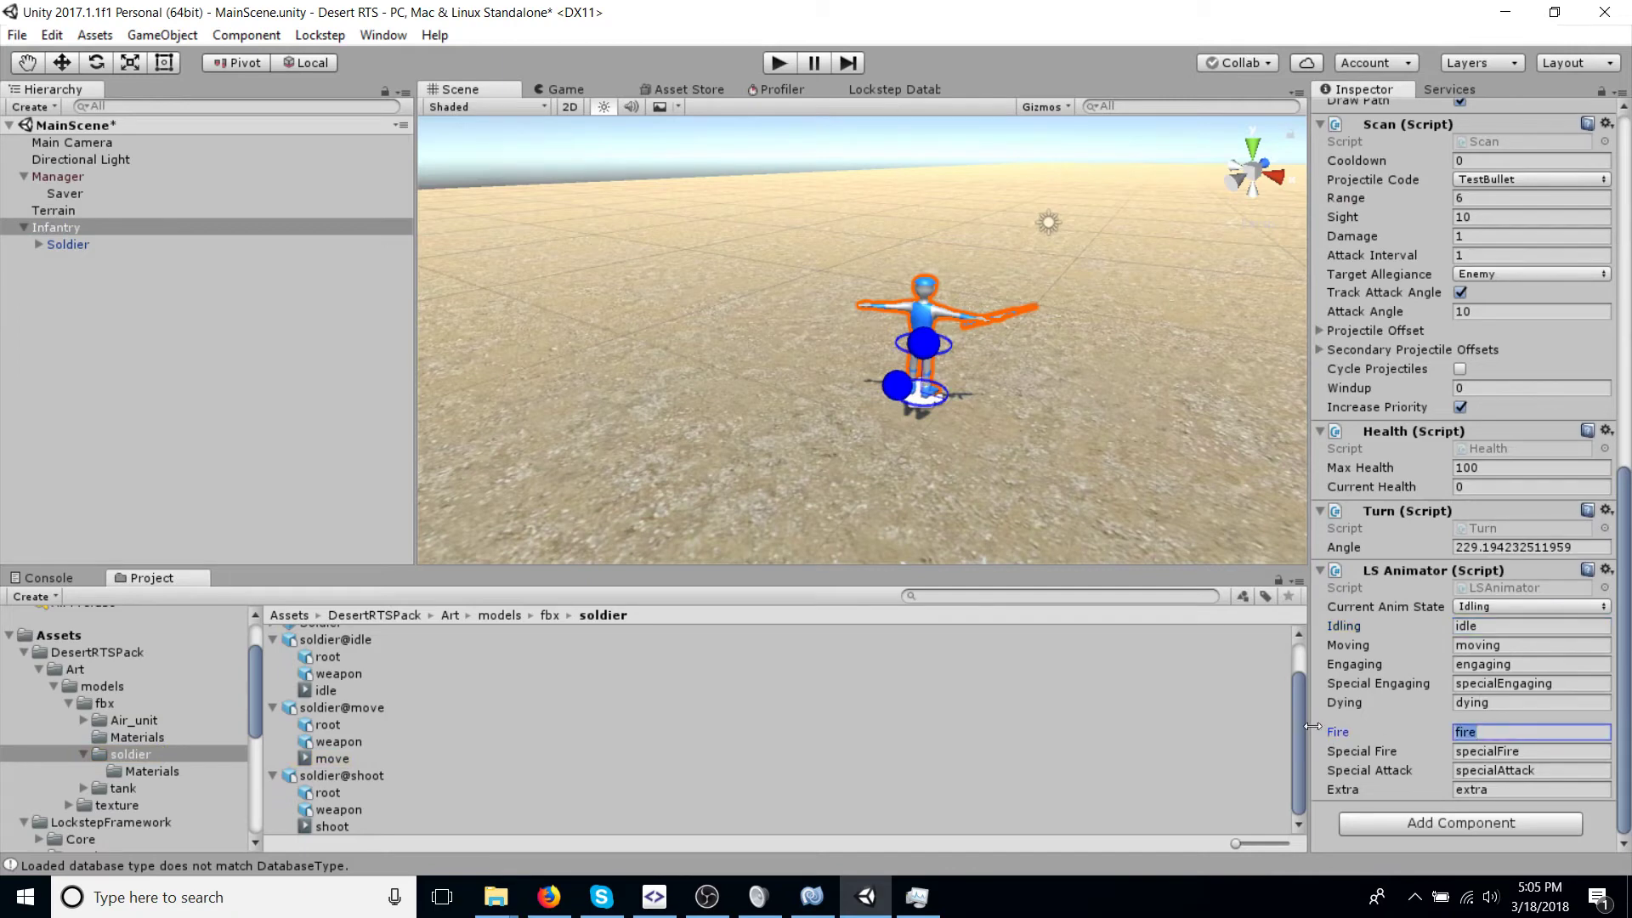
pyautogui.write('shoot')
pyautogui.click(1548, 665)
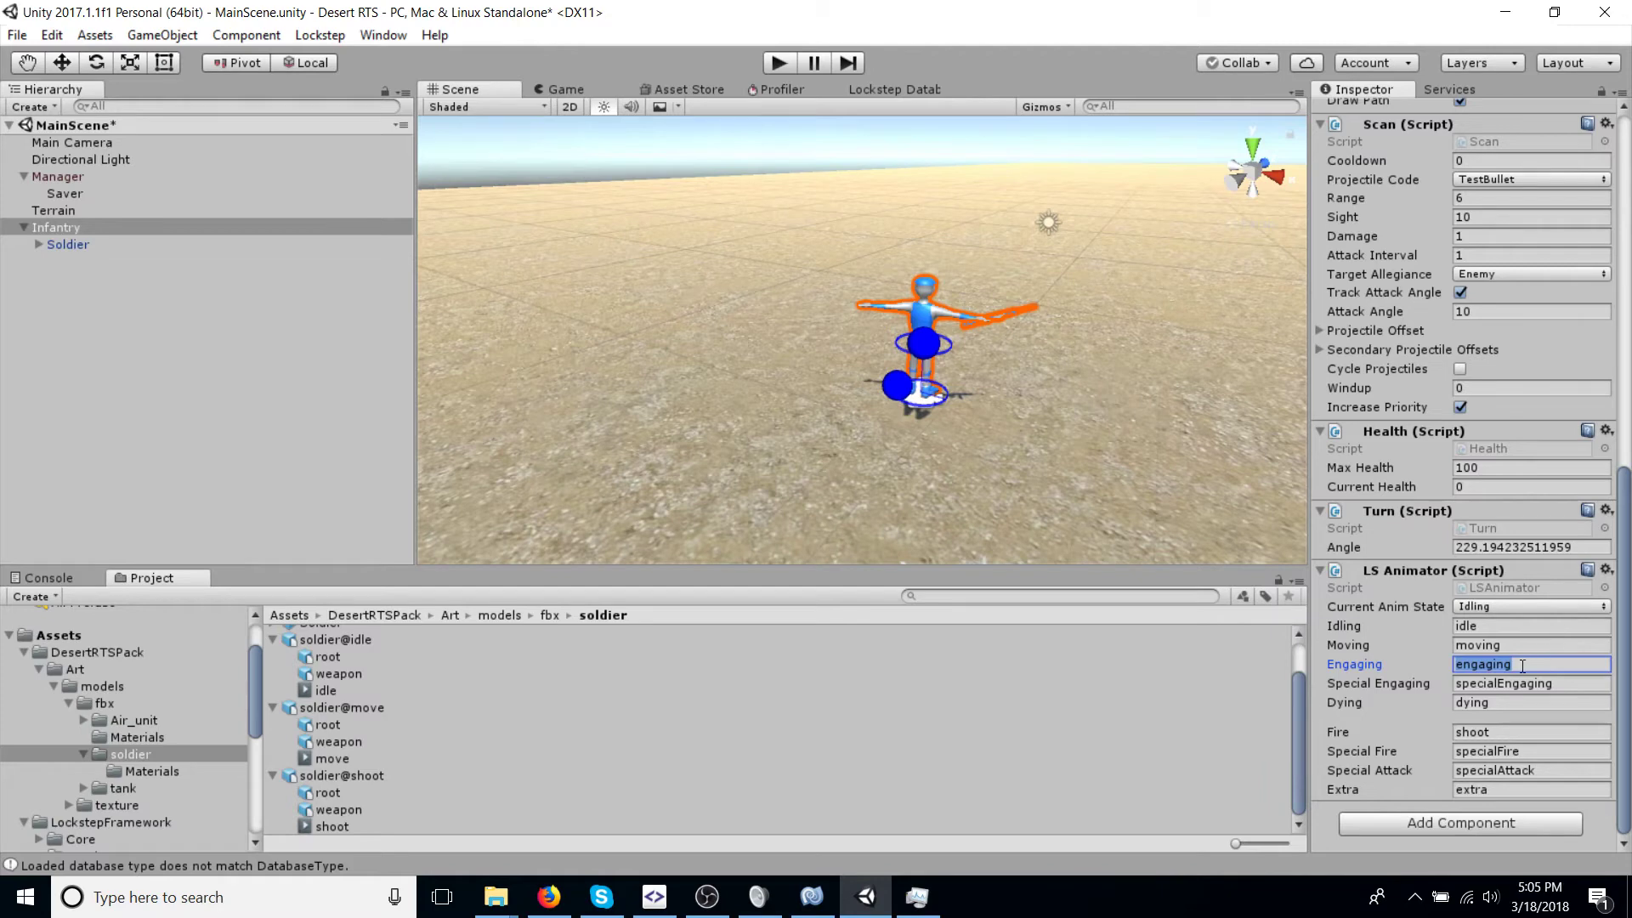
pyautogui.click(1488, 646)
pyautogui.write('move')
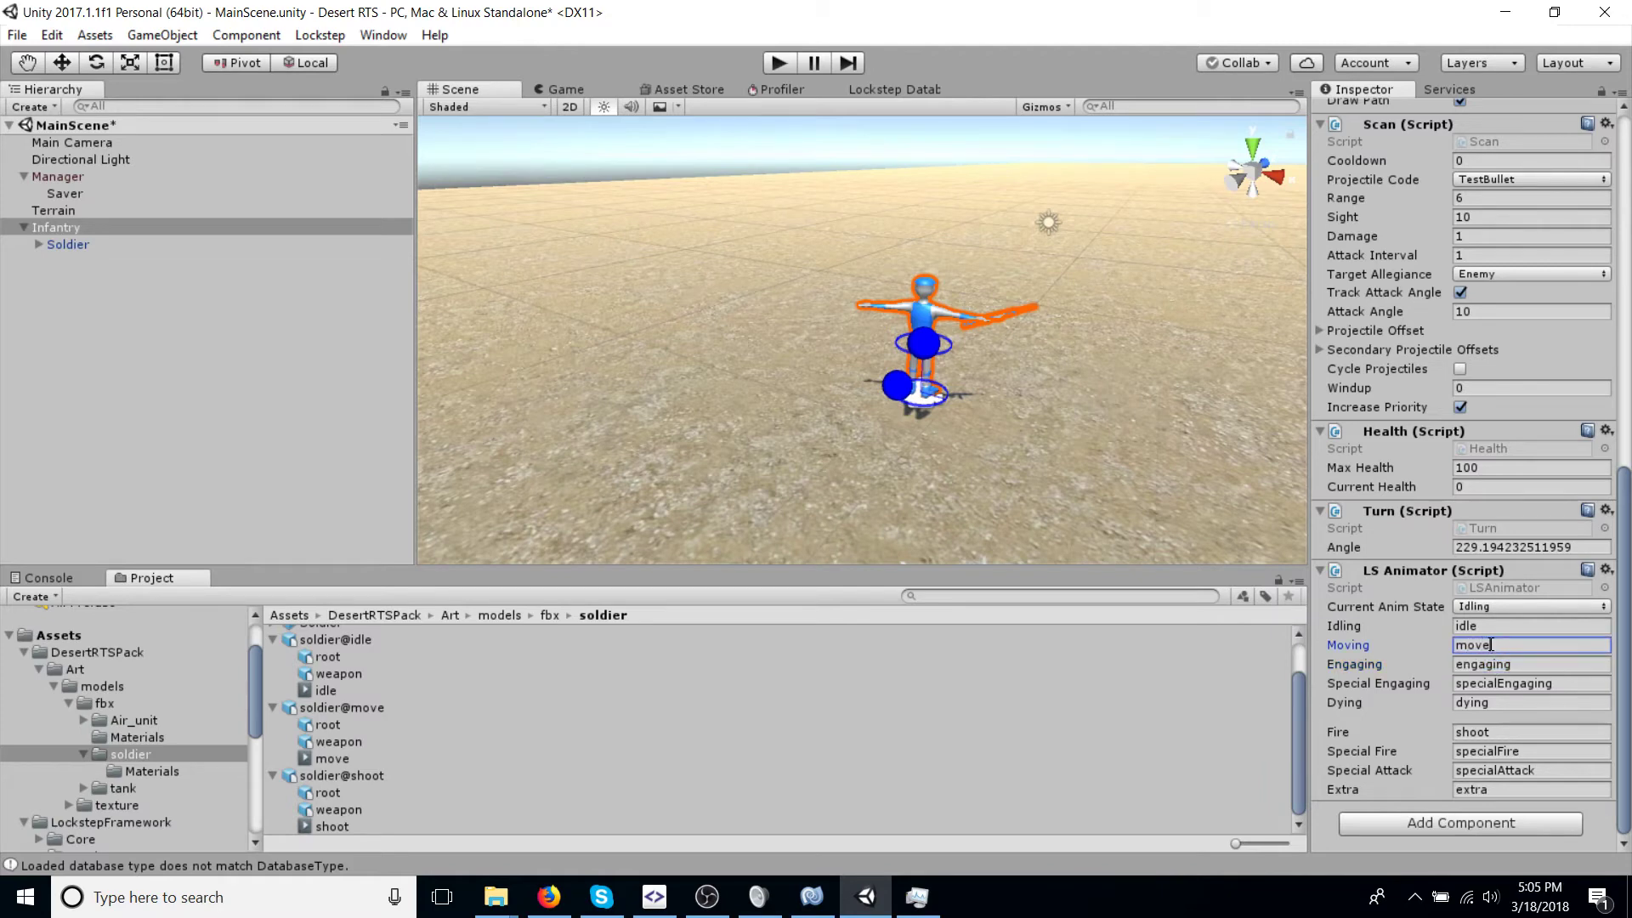
pyautogui.click(1474, 668)
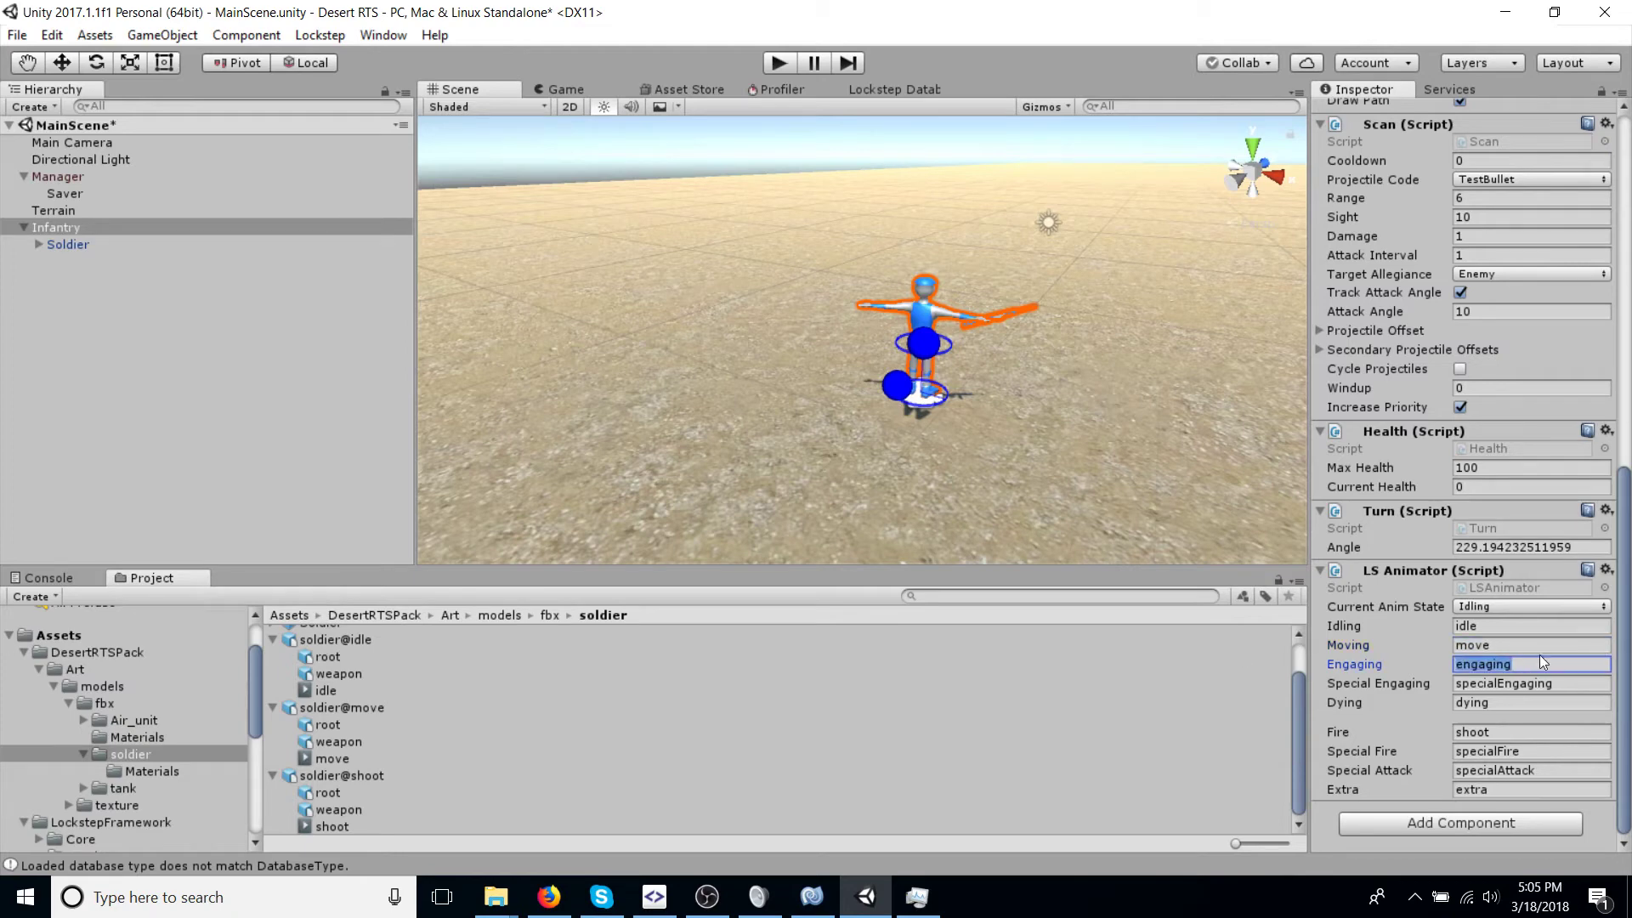
# Step: Save MainScene and review the Moving and Engaging animation names
pyautogui.hotkey('ctrl', 's')
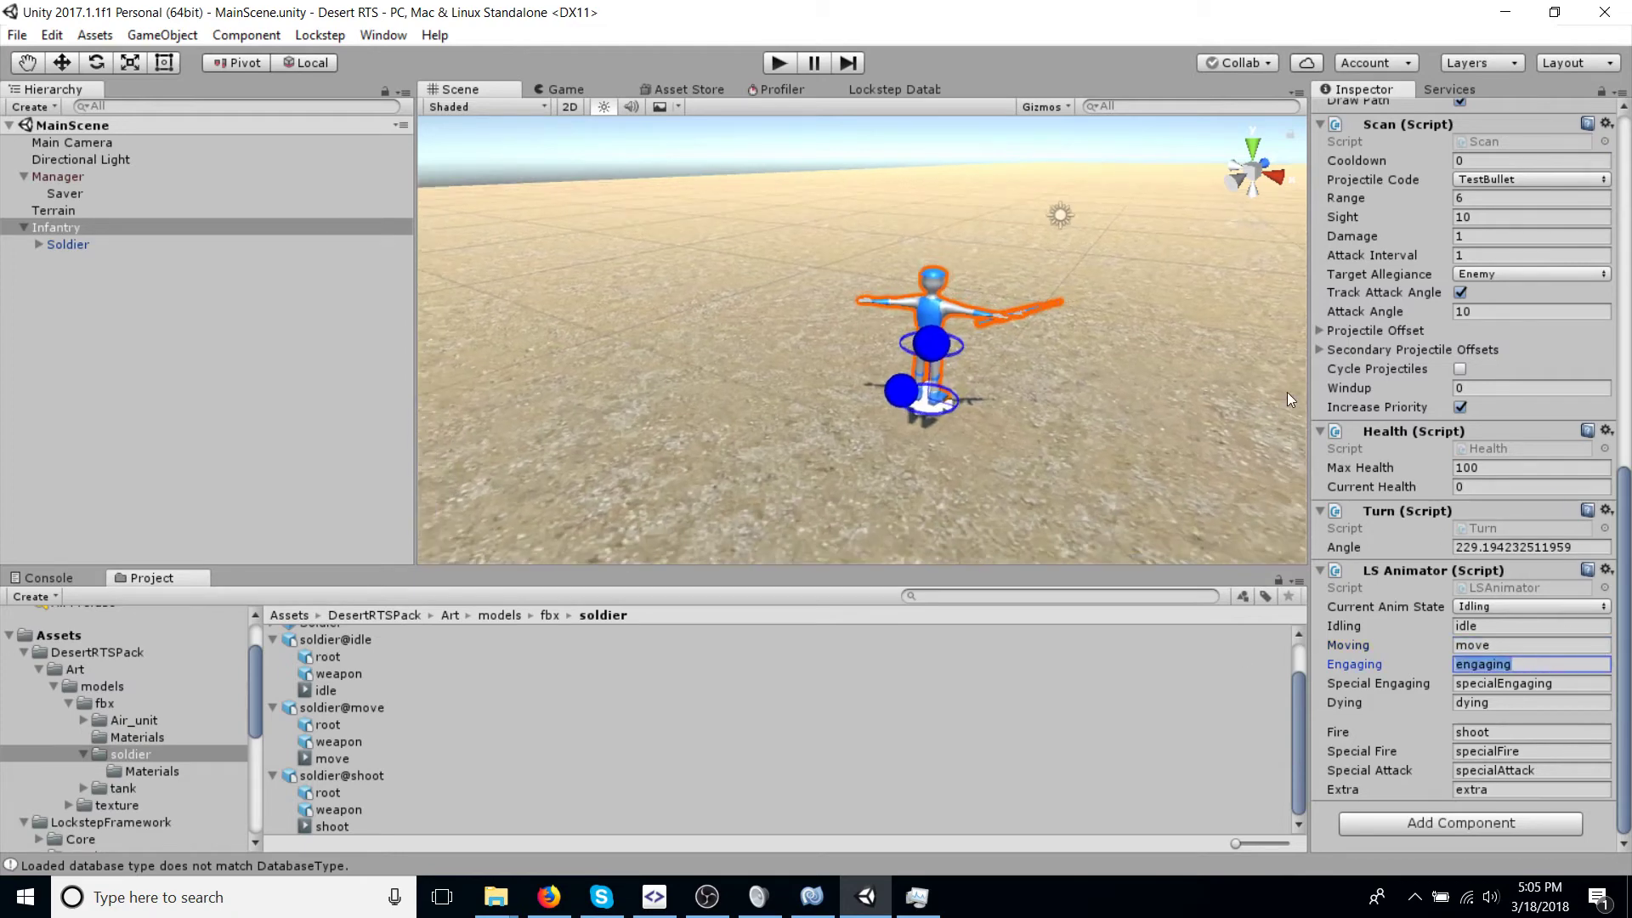
pyautogui.click(1541, 649)
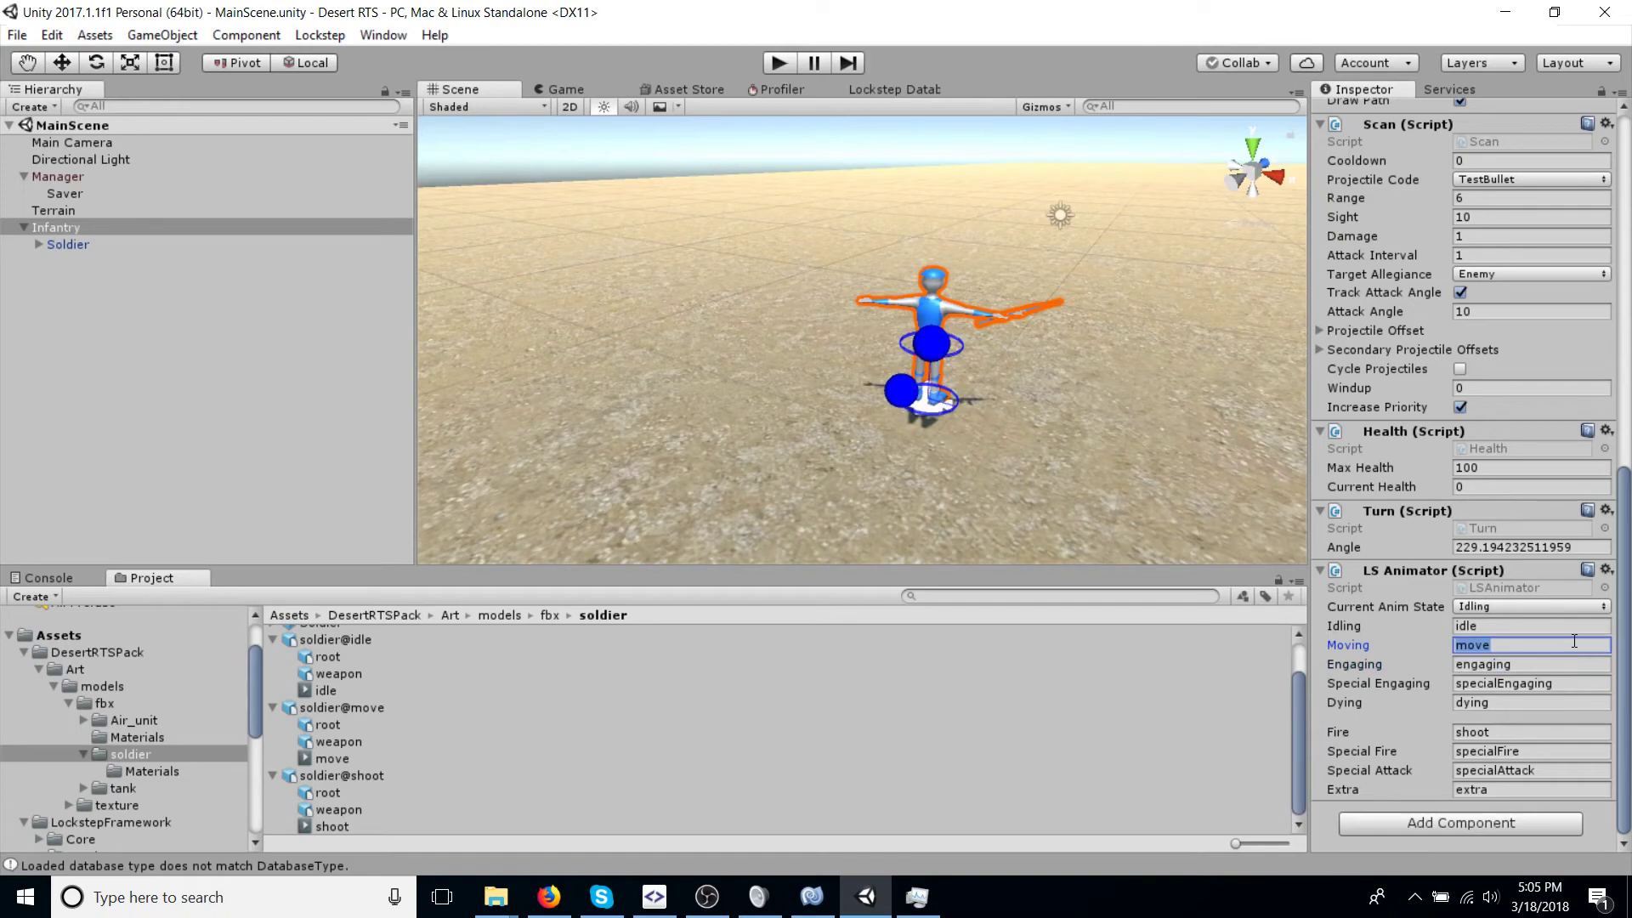
pyautogui.click(1483, 664)
pyautogui.click(1470, 645)
# Step: Collapse the DesertRTSPack and LockstepFramework folders and open the Main folder
pyautogui.keyDown('alt'); pyautogui.moveTo(706, 170); pyautogui.dragTo(549, 332); pyautogui.keyUp('alt')
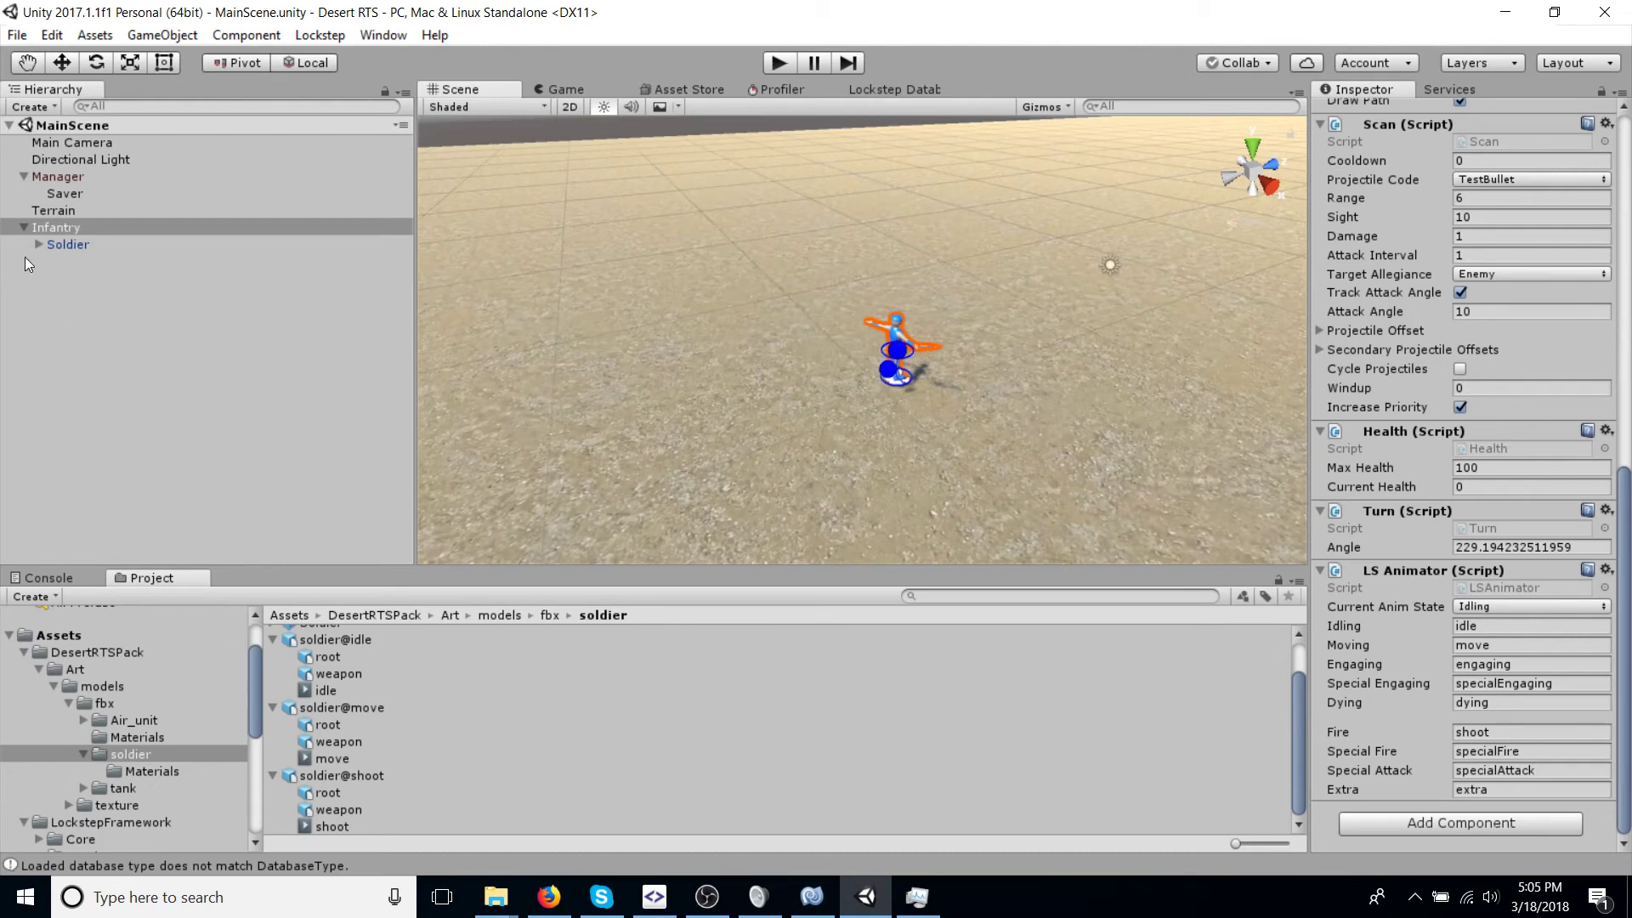
pyautogui.click(85, 227)
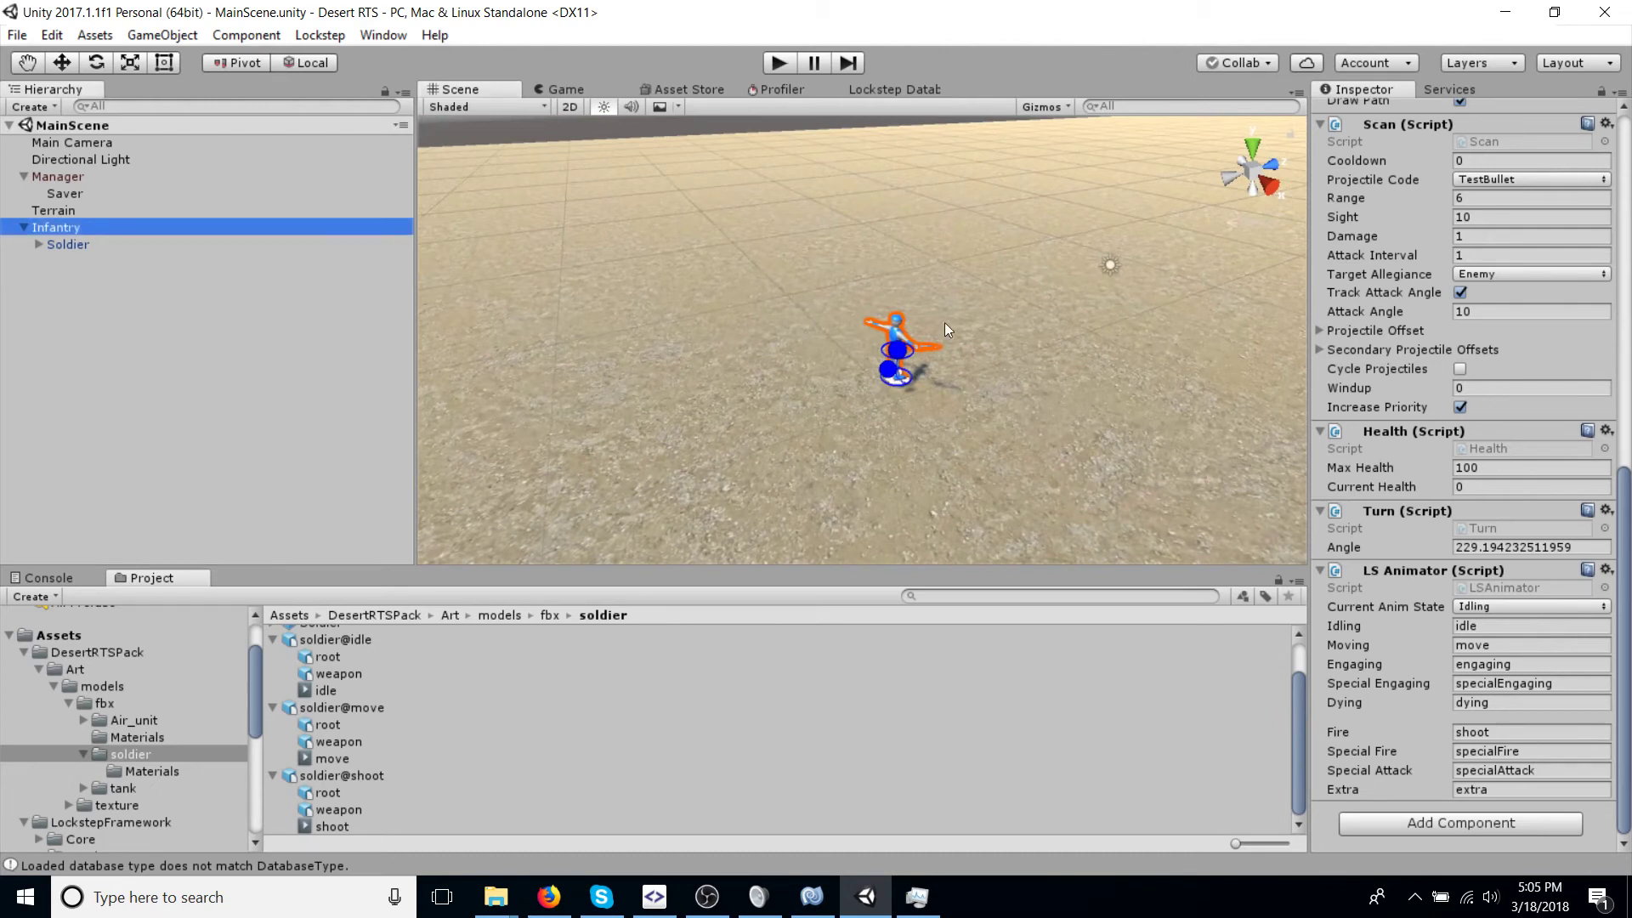
pyautogui.click(23, 652)
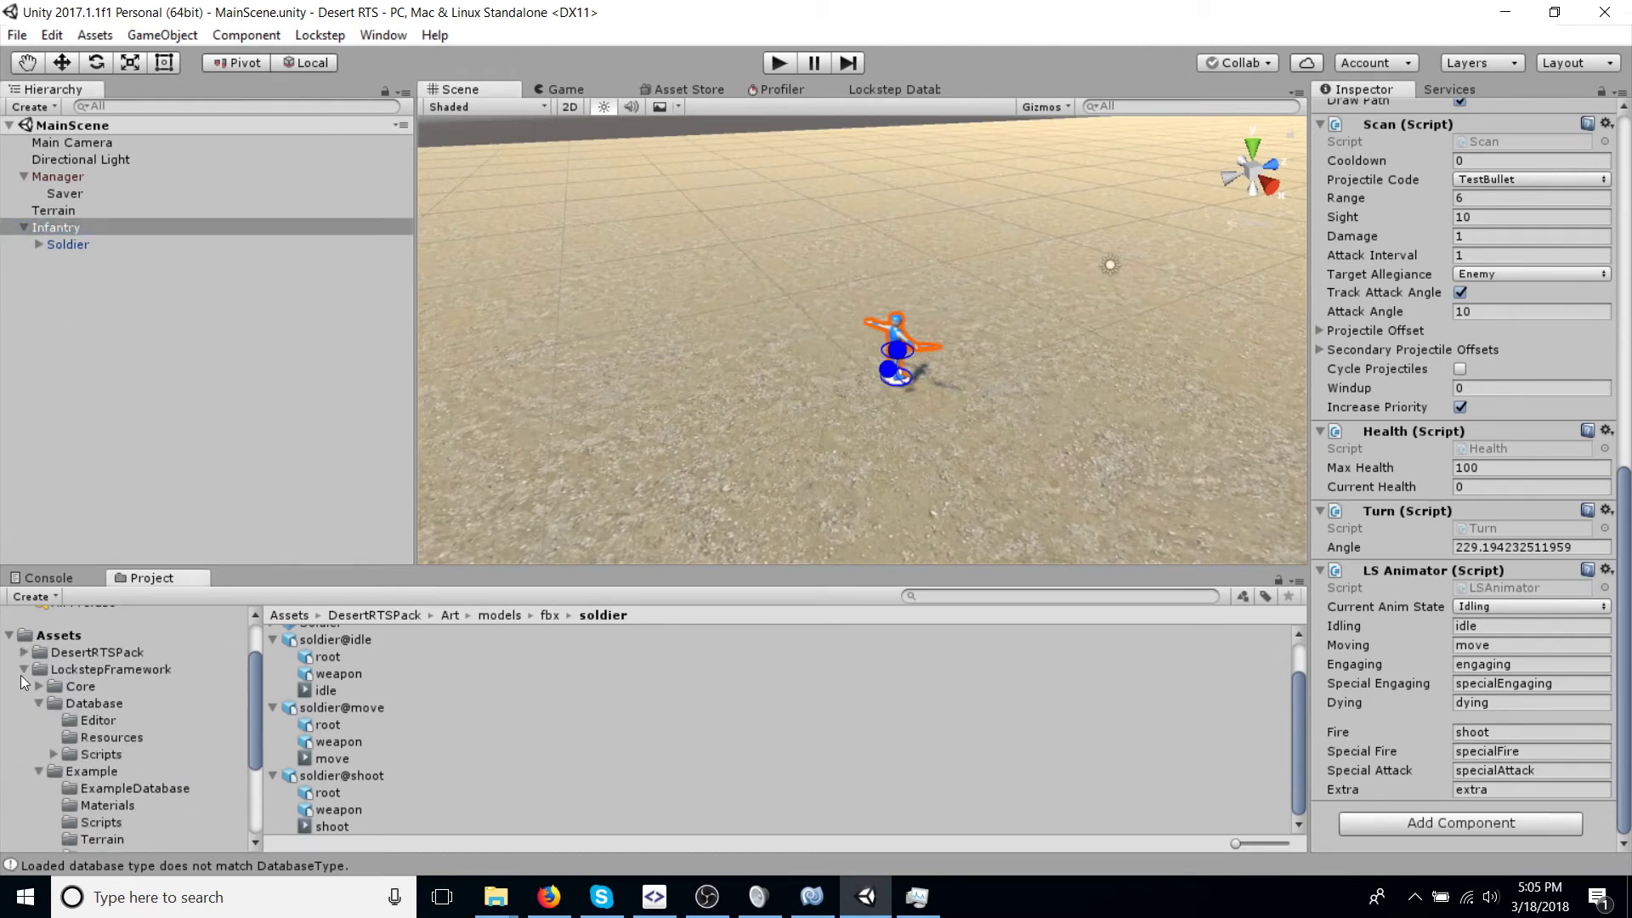
pyautogui.click(23, 670)
pyautogui.click(71, 754)
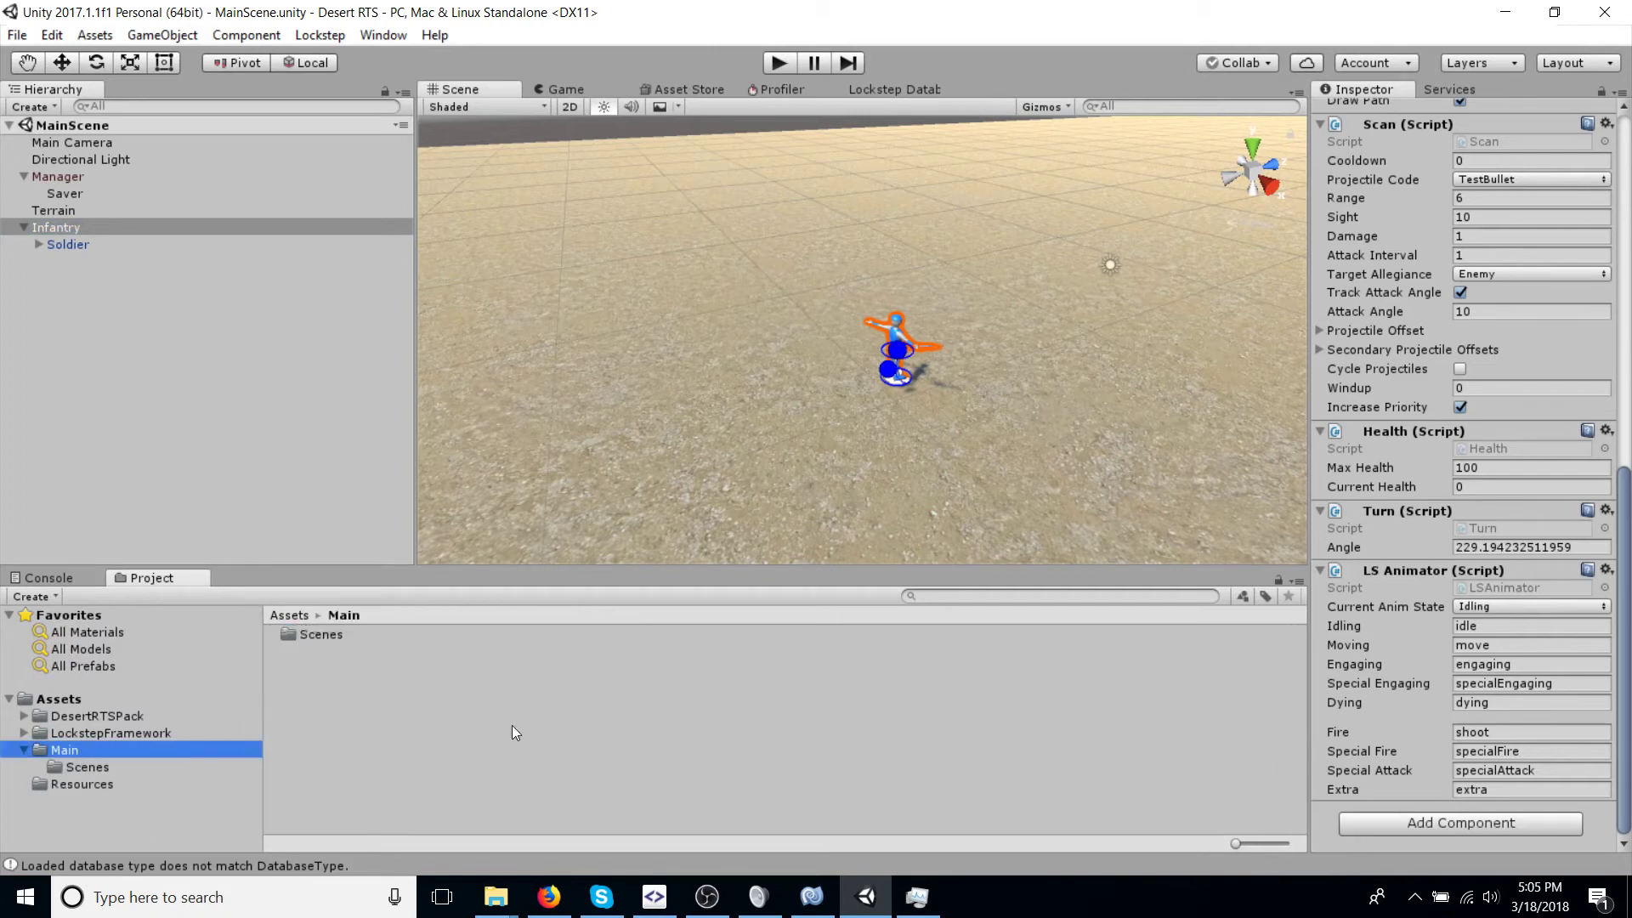
# Step: Create a Units folder in Main and drag Infantry into it as a prefab
pyautogui.rightClick(515, 724)
pyautogui.moveTo(731, 333)
pyautogui.click(920, 242)
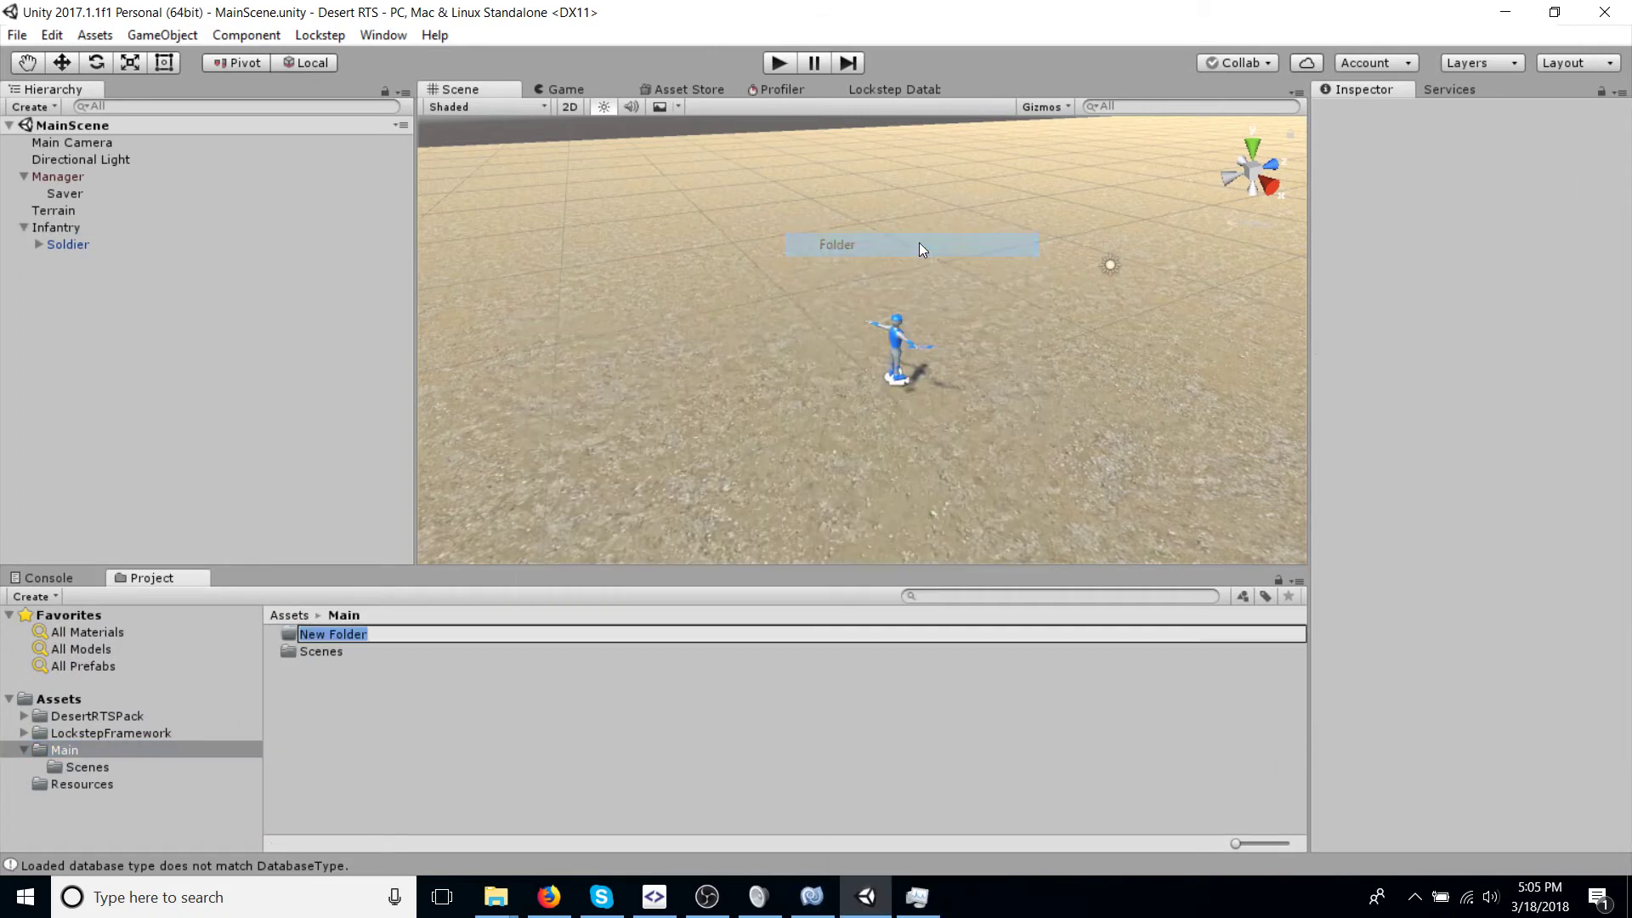
pyautogui.write('Units')
pyautogui.press('Return')
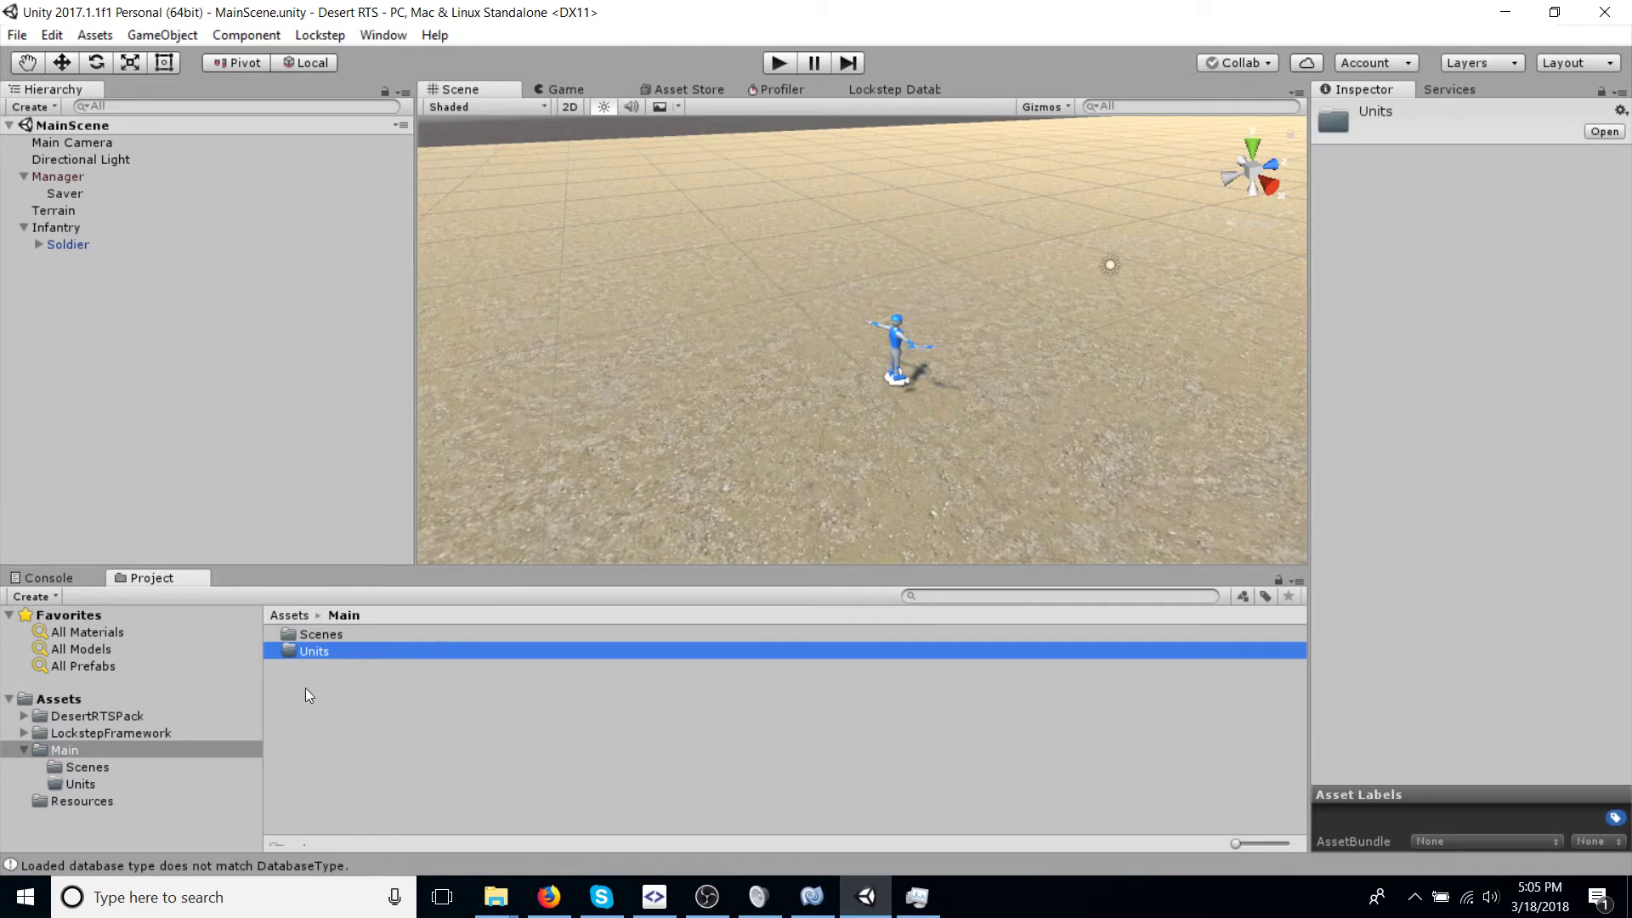
pyautogui.doubleClick(342, 652)
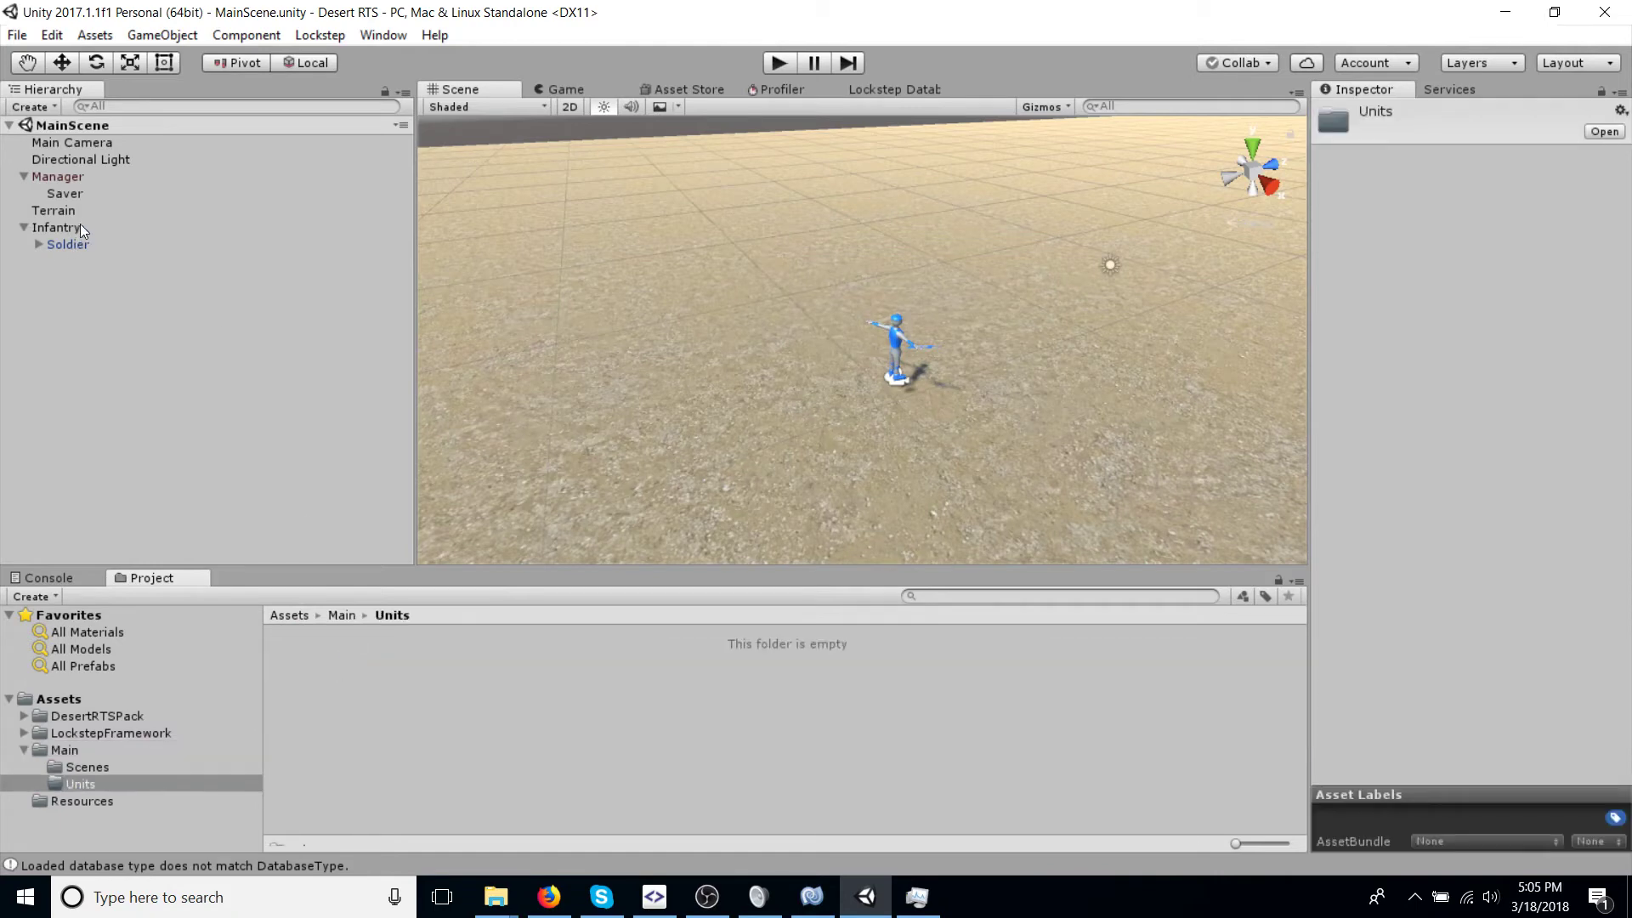
pyautogui.moveTo(80, 227); pyautogui.dragTo(736, 691)
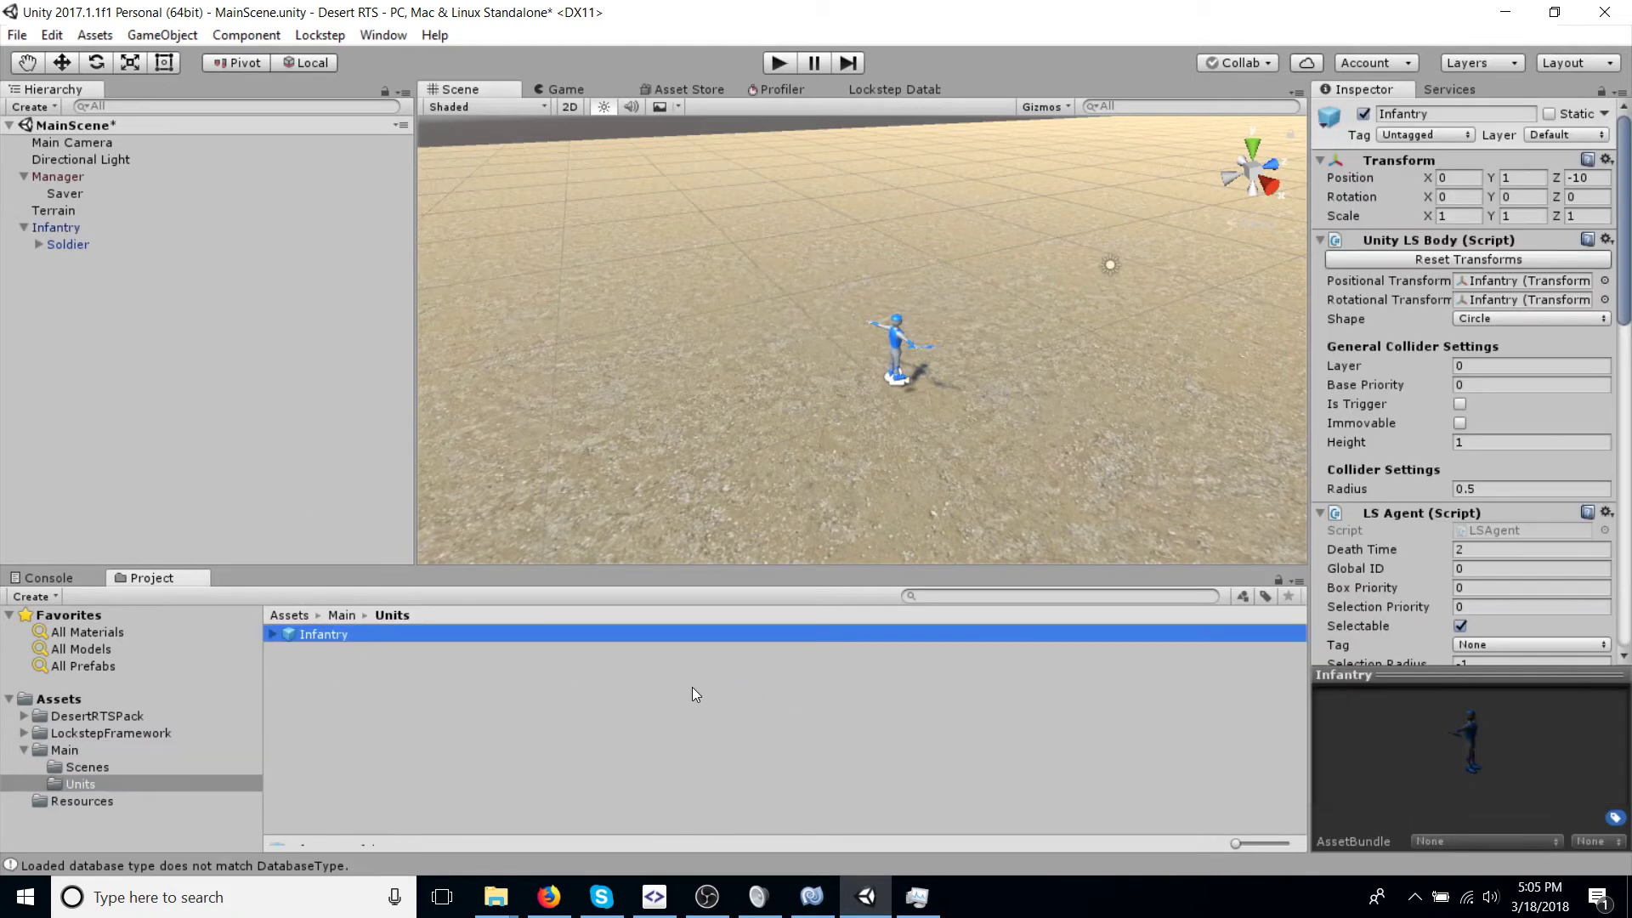
# Step: Add an Infantry entry to the Lockstep Database Agents list with the Infantry prefab assigned
pyautogui.click(894, 89)
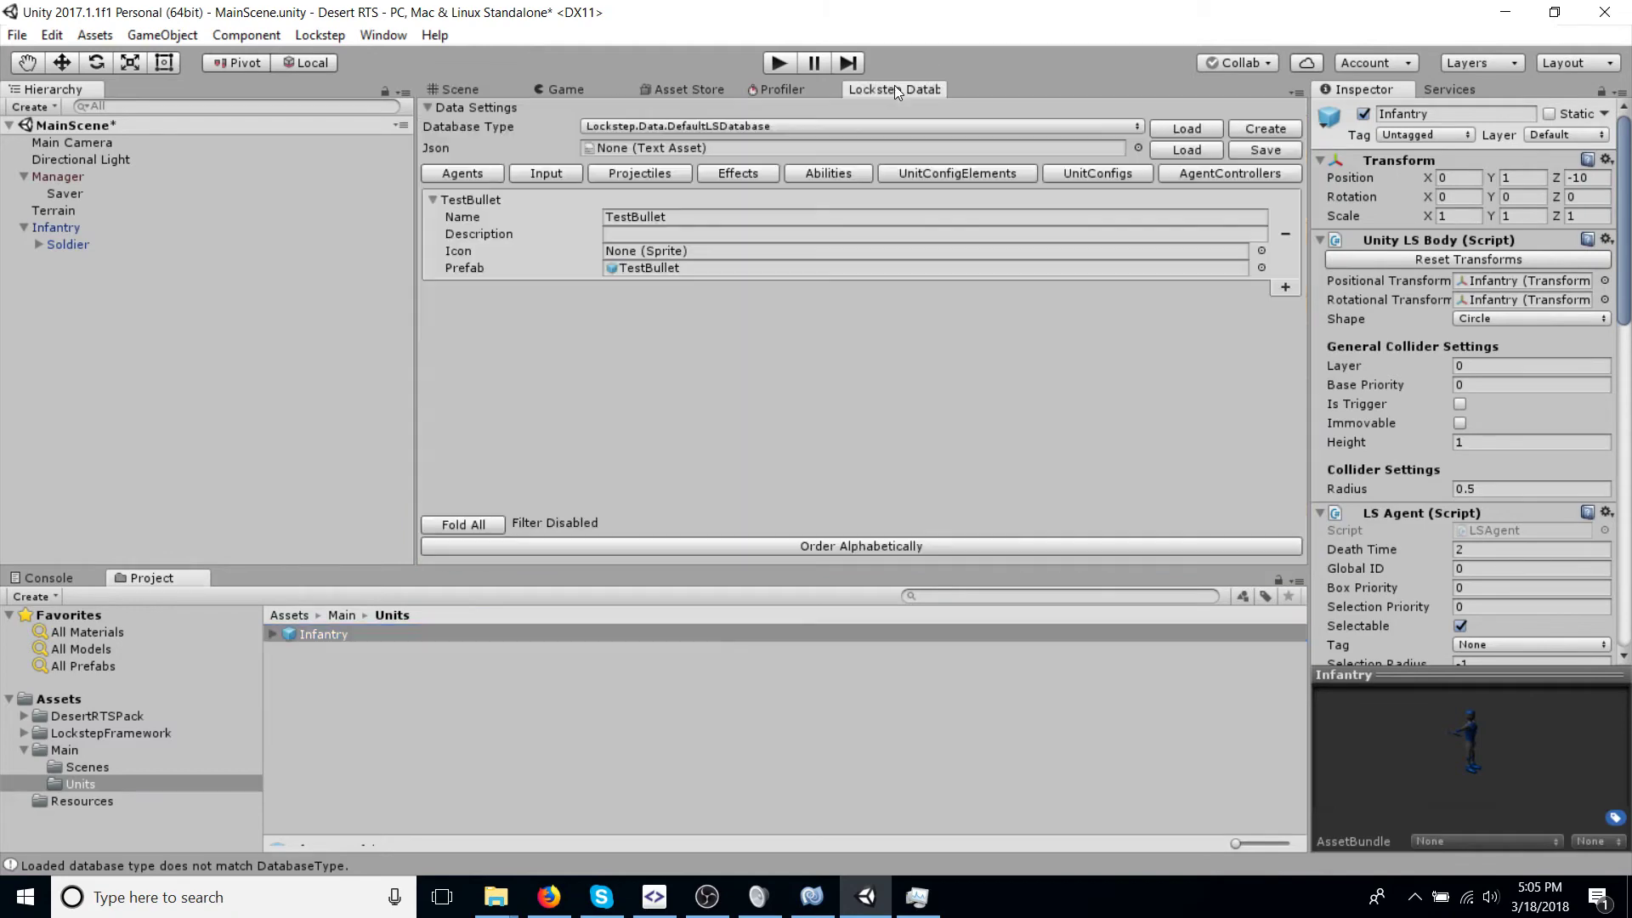
pyautogui.click(472, 175)
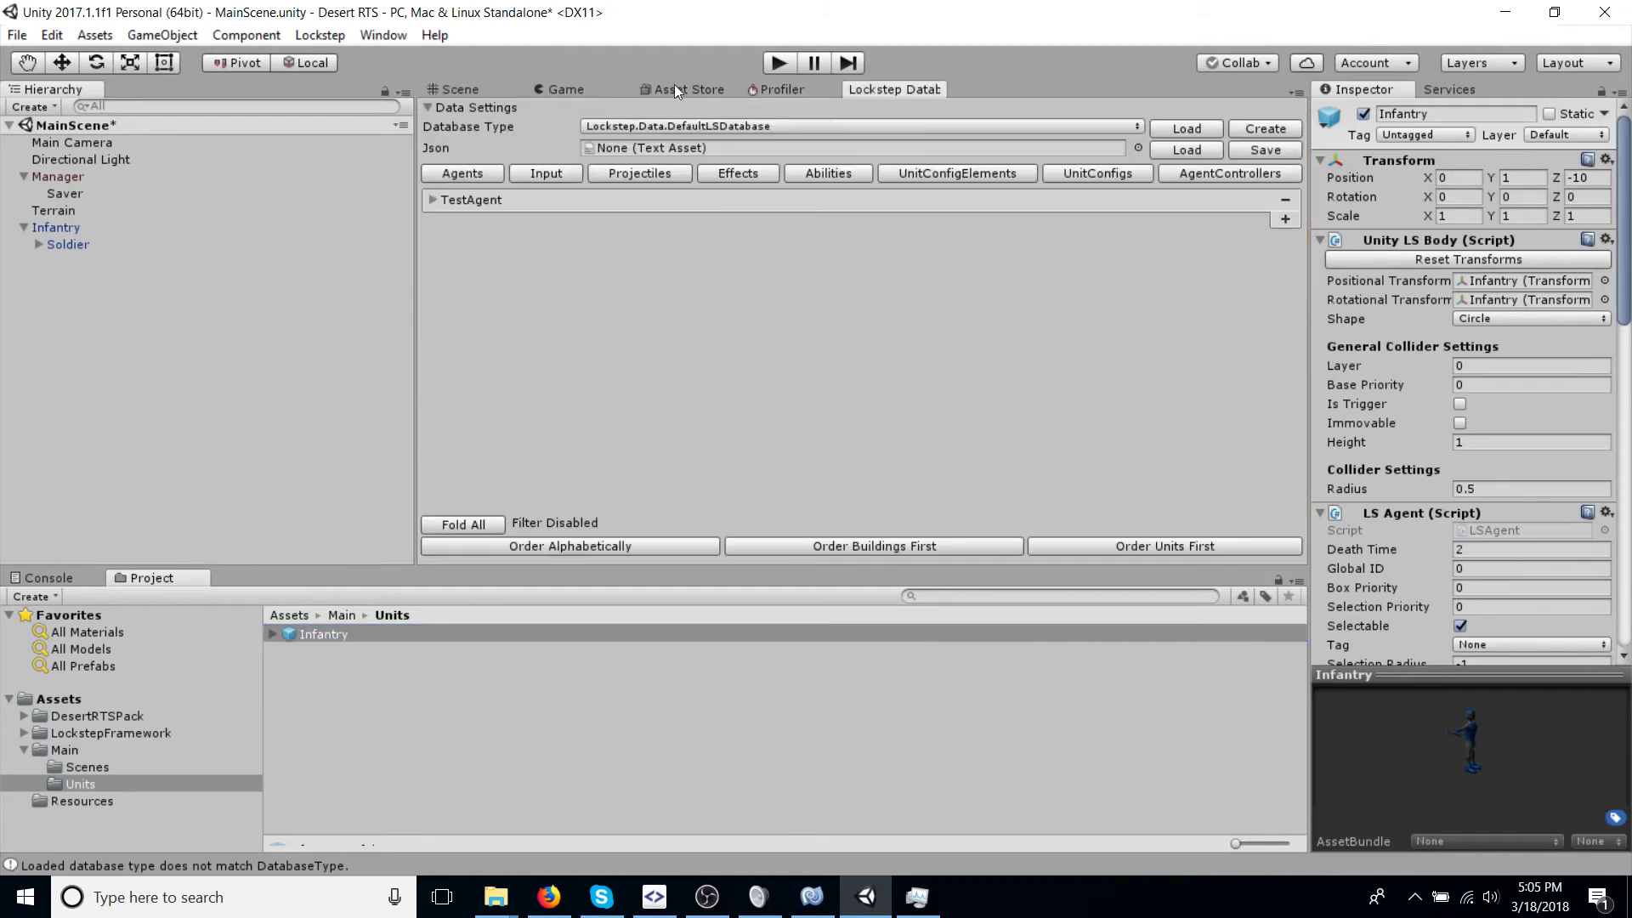
pyautogui.click(1285, 218)
pyautogui.click(433, 221)
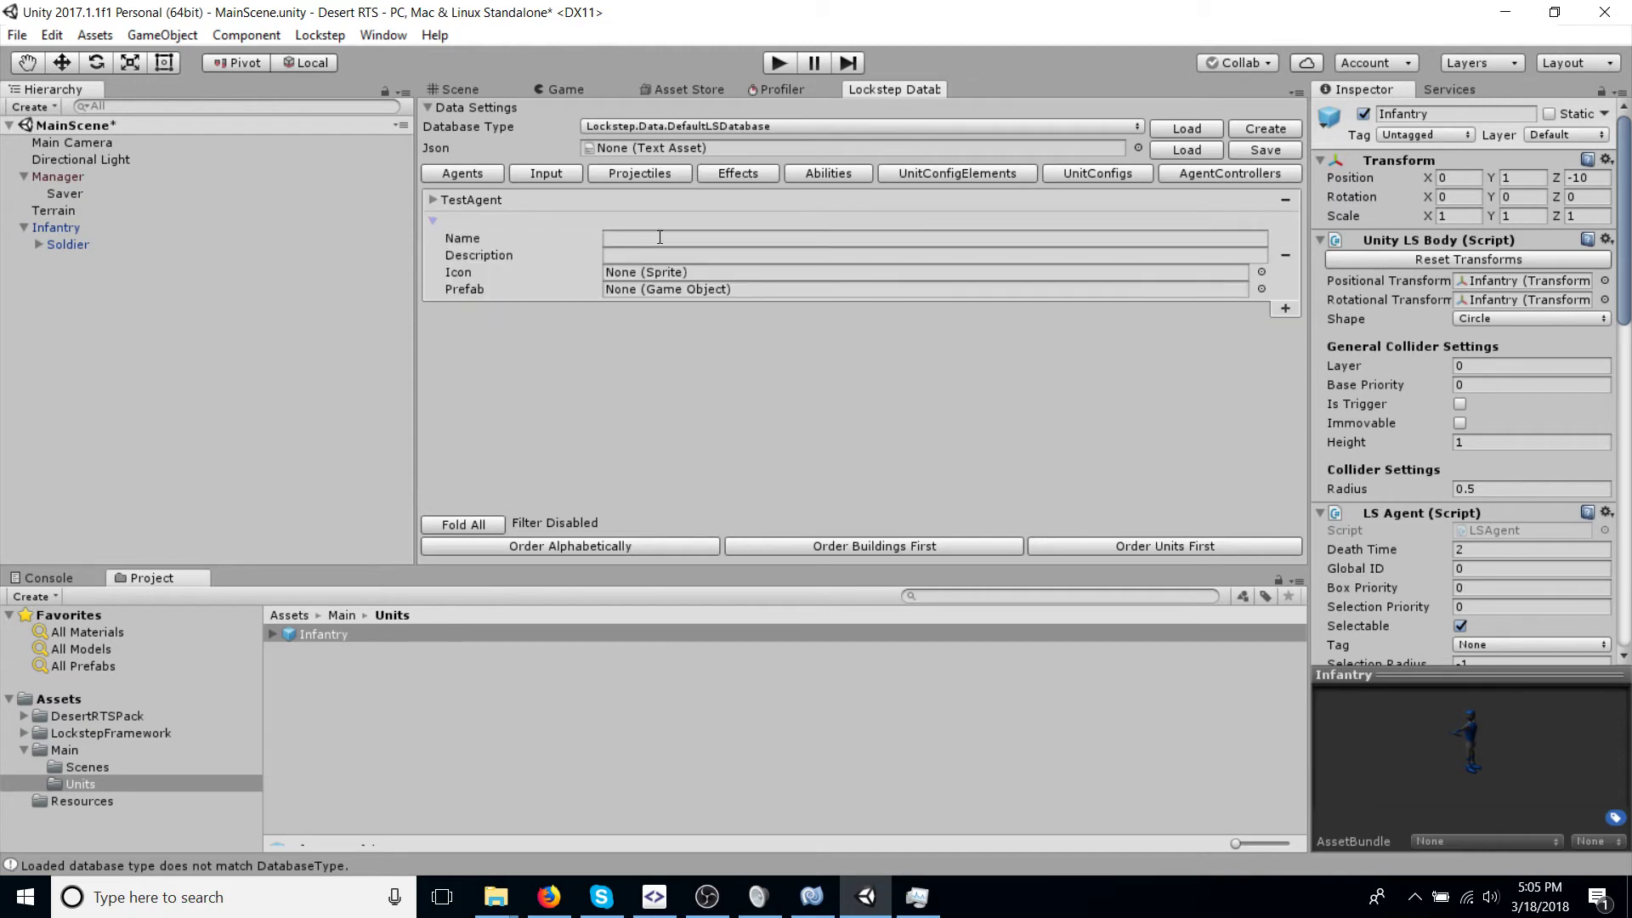
pyautogui.moveTo(306, 636); pyautogui.dragTo(718, 292)
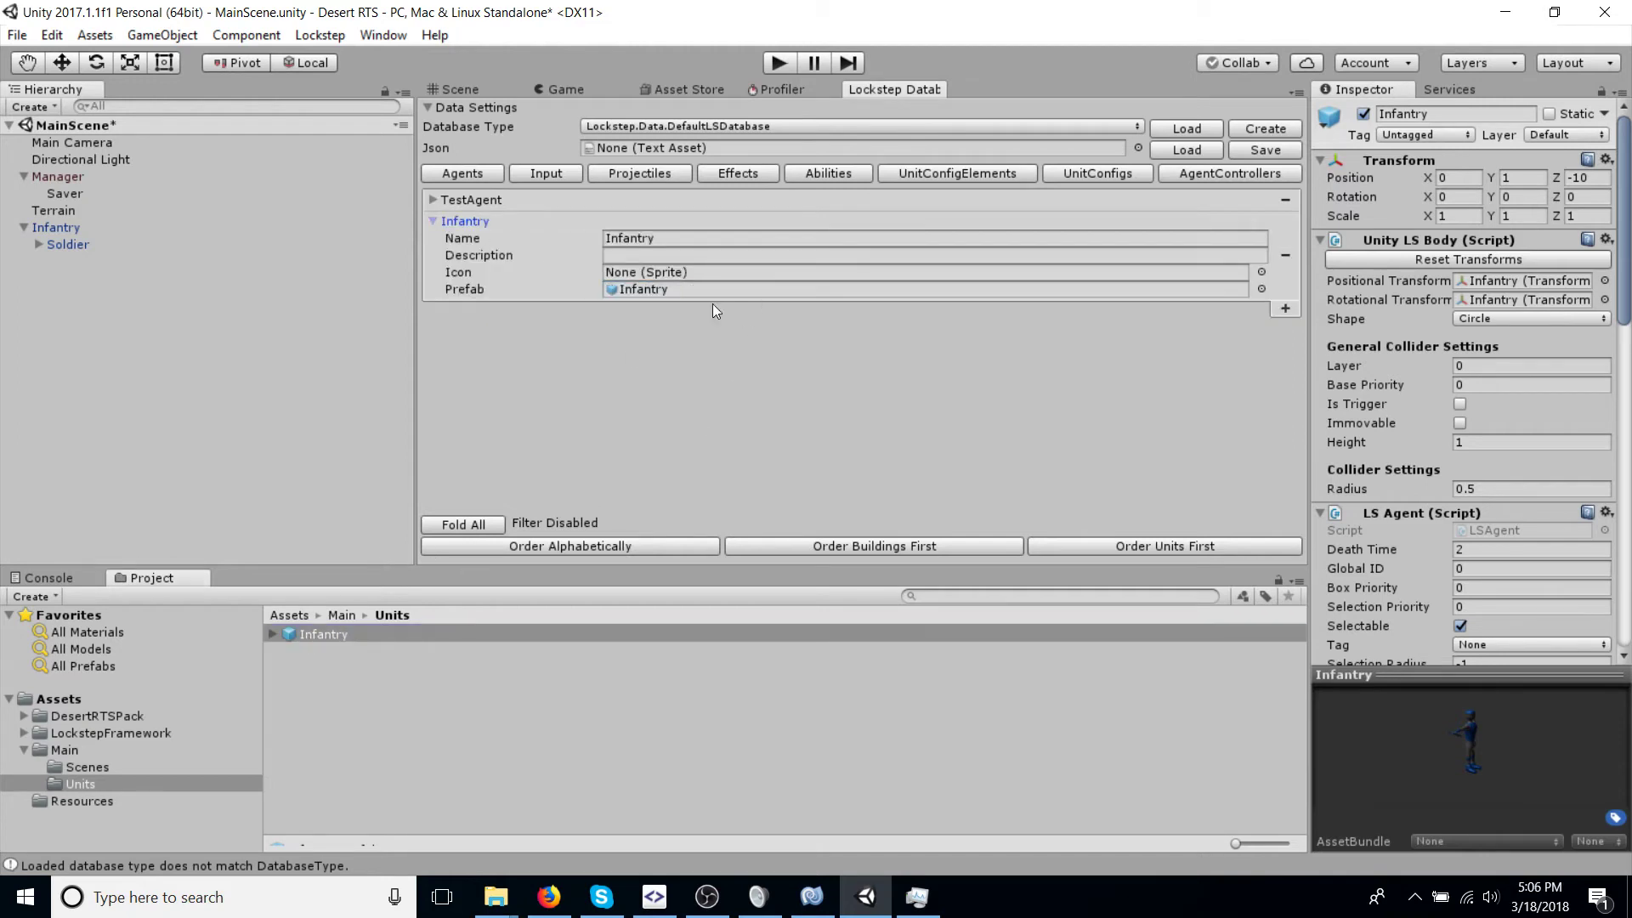
pyautogui.click(692, 236)
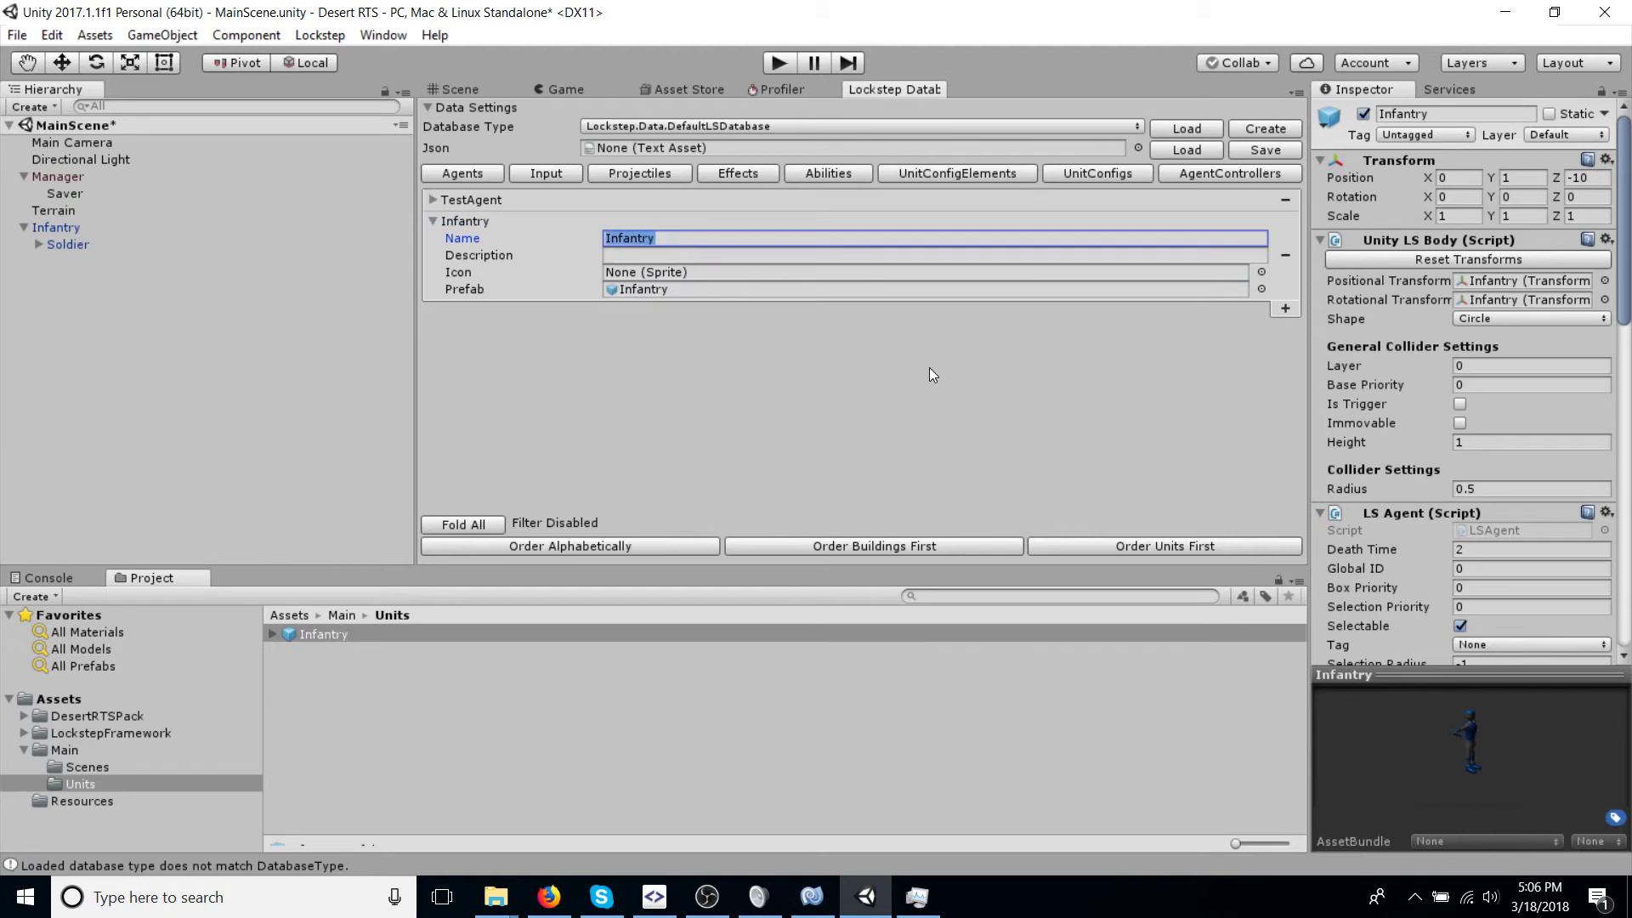
pyautogui.click(724, 257)
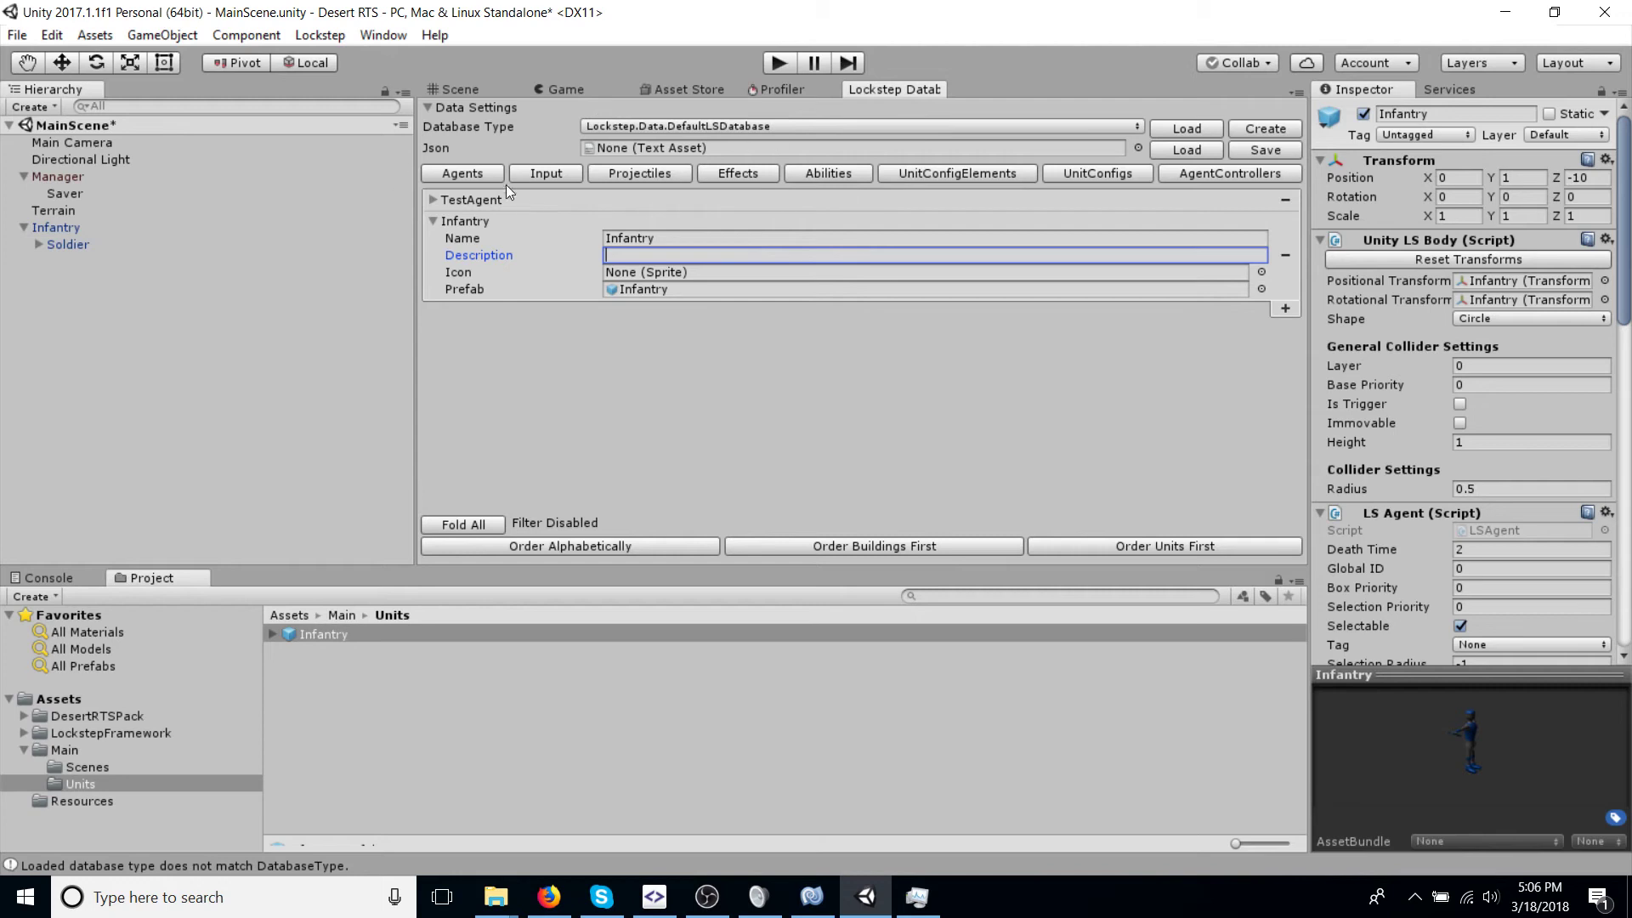
pyautogui.click(642, 289)
pyautogui.click(670, 239)
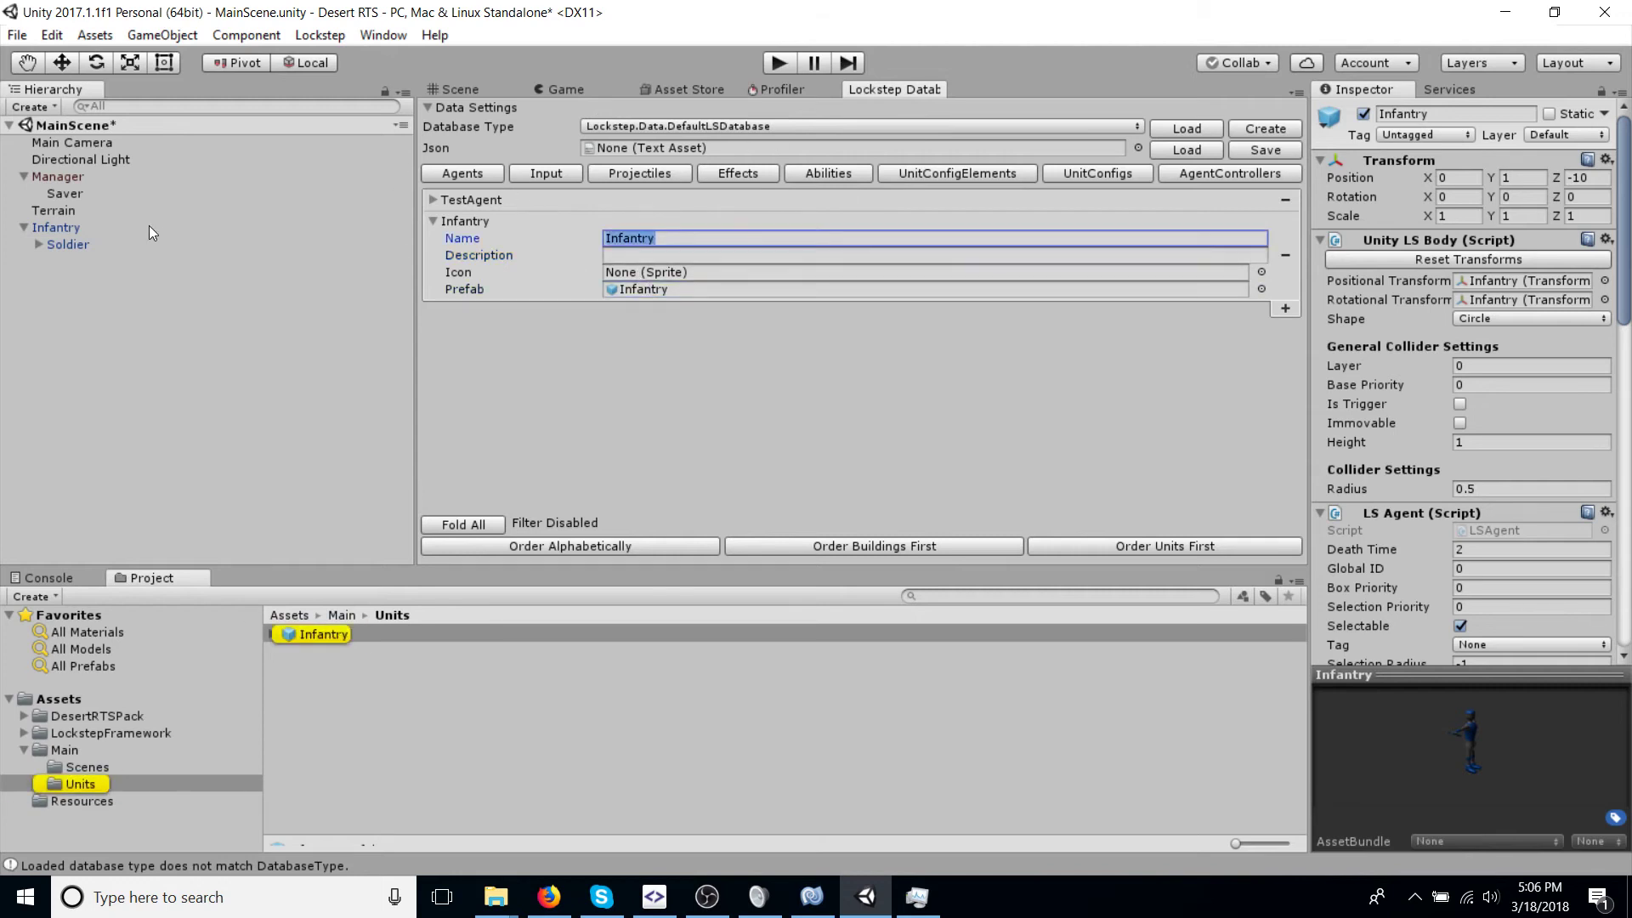
# Step: Set both of the Manager's Auto Spawner agent codes to Infantry, keeping count 20
pyautogui.click(124, 227)
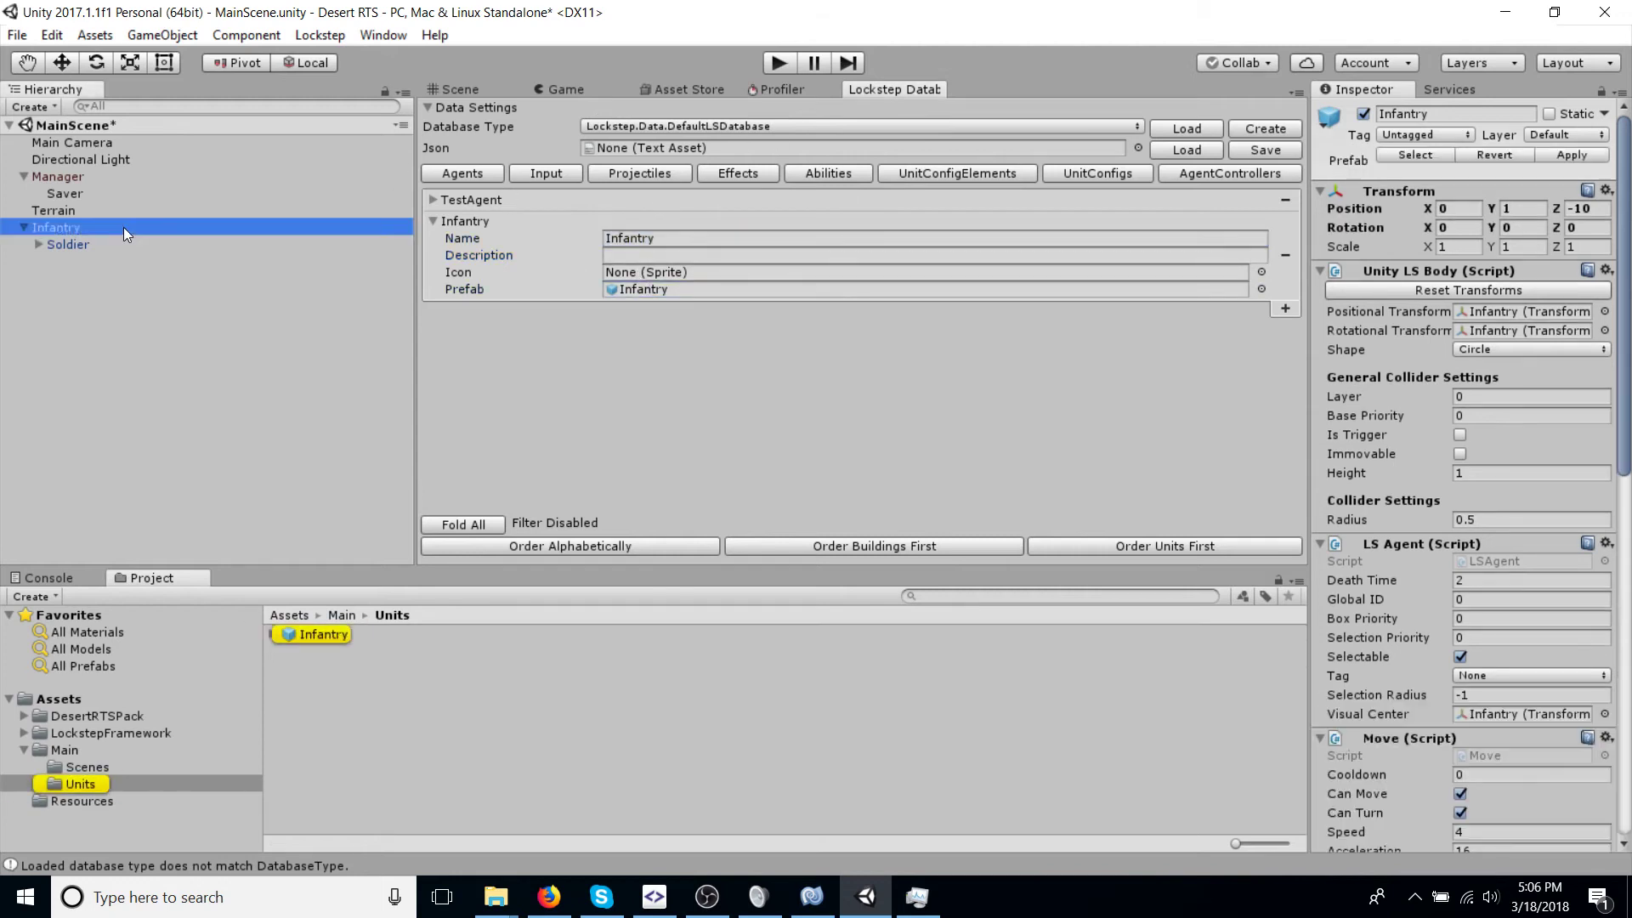
pyautogui.click(80, 173)
pyautogui.scroll(-3, 1526, 622)
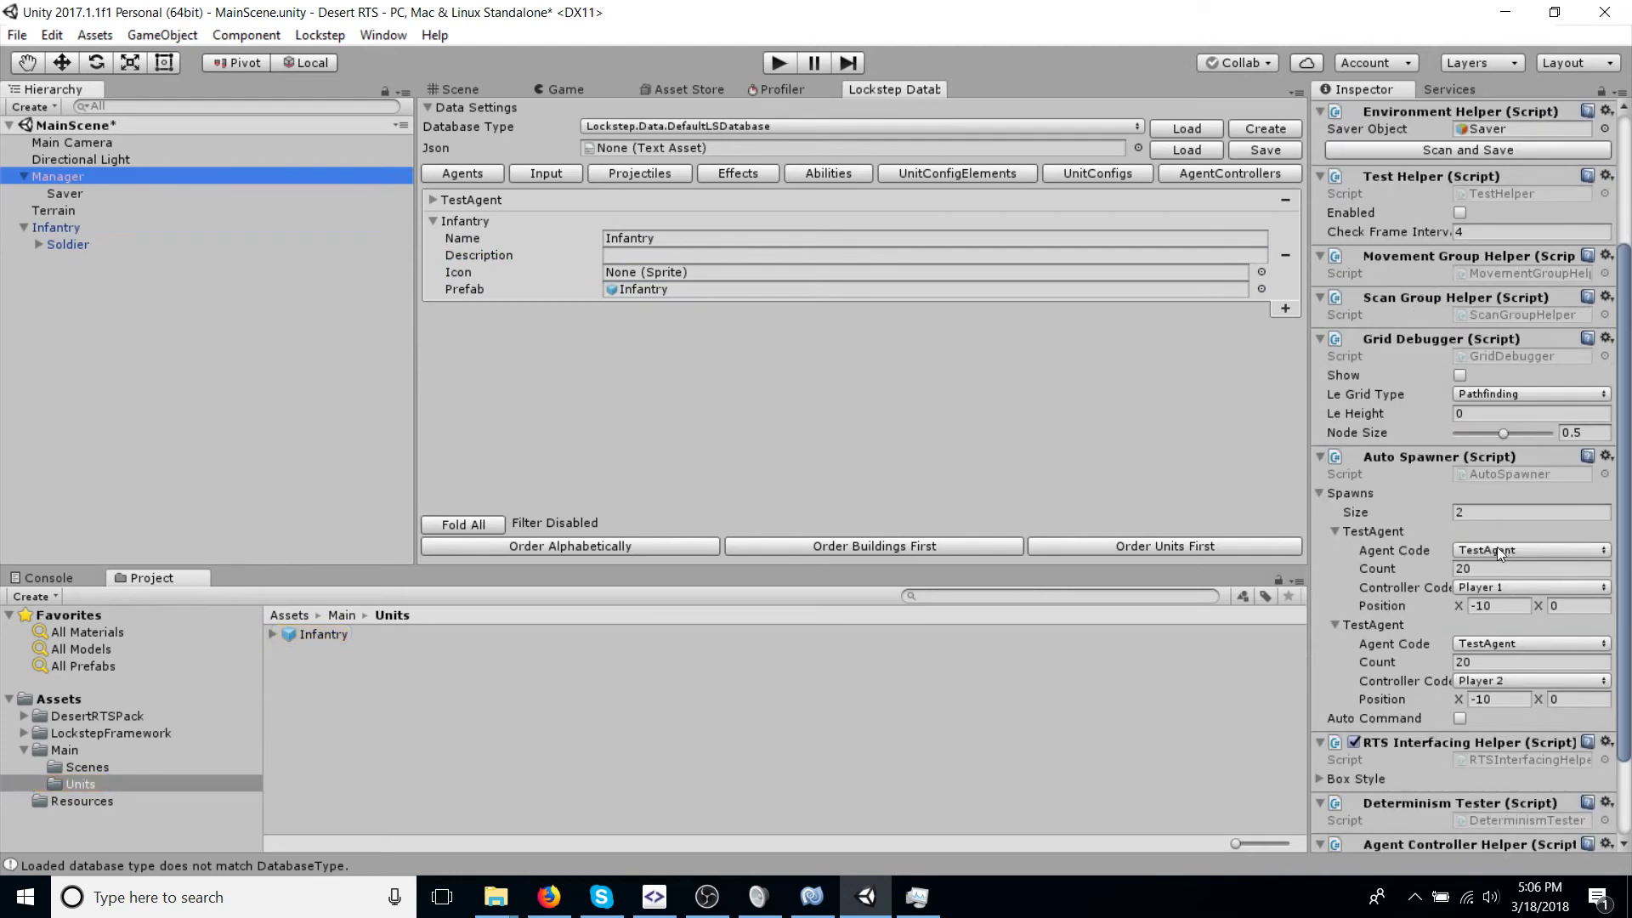
pyautogui.click(1497, 547)
pyautogui.click(1500, 595)
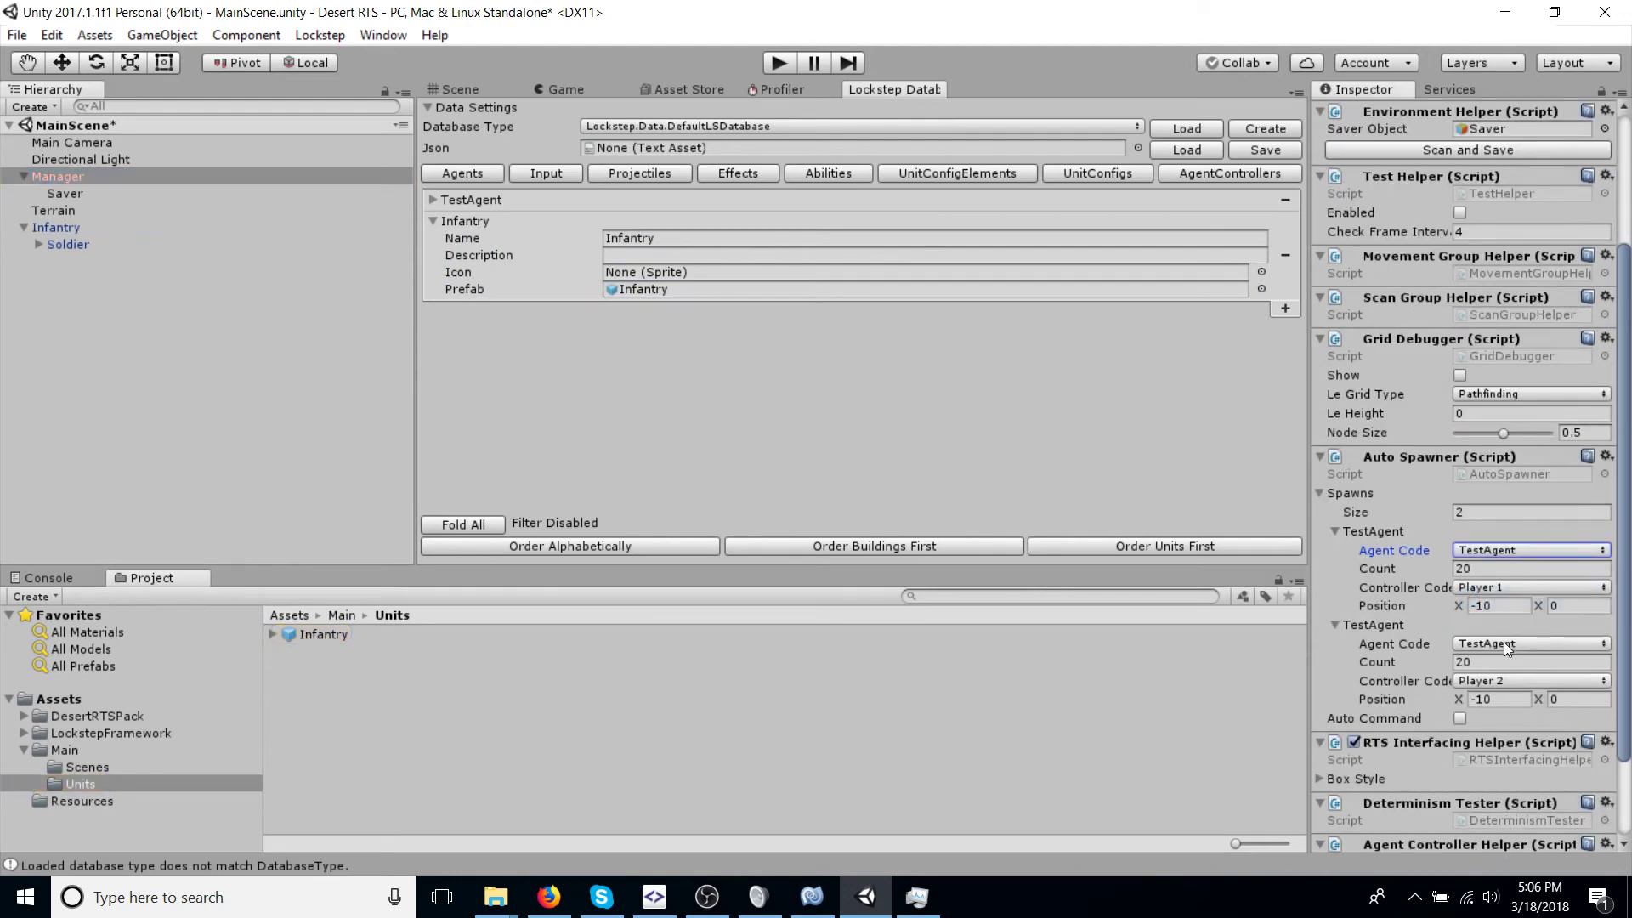
pyautogui.click(1503, 640)
pyautogui.click(1507, 709)
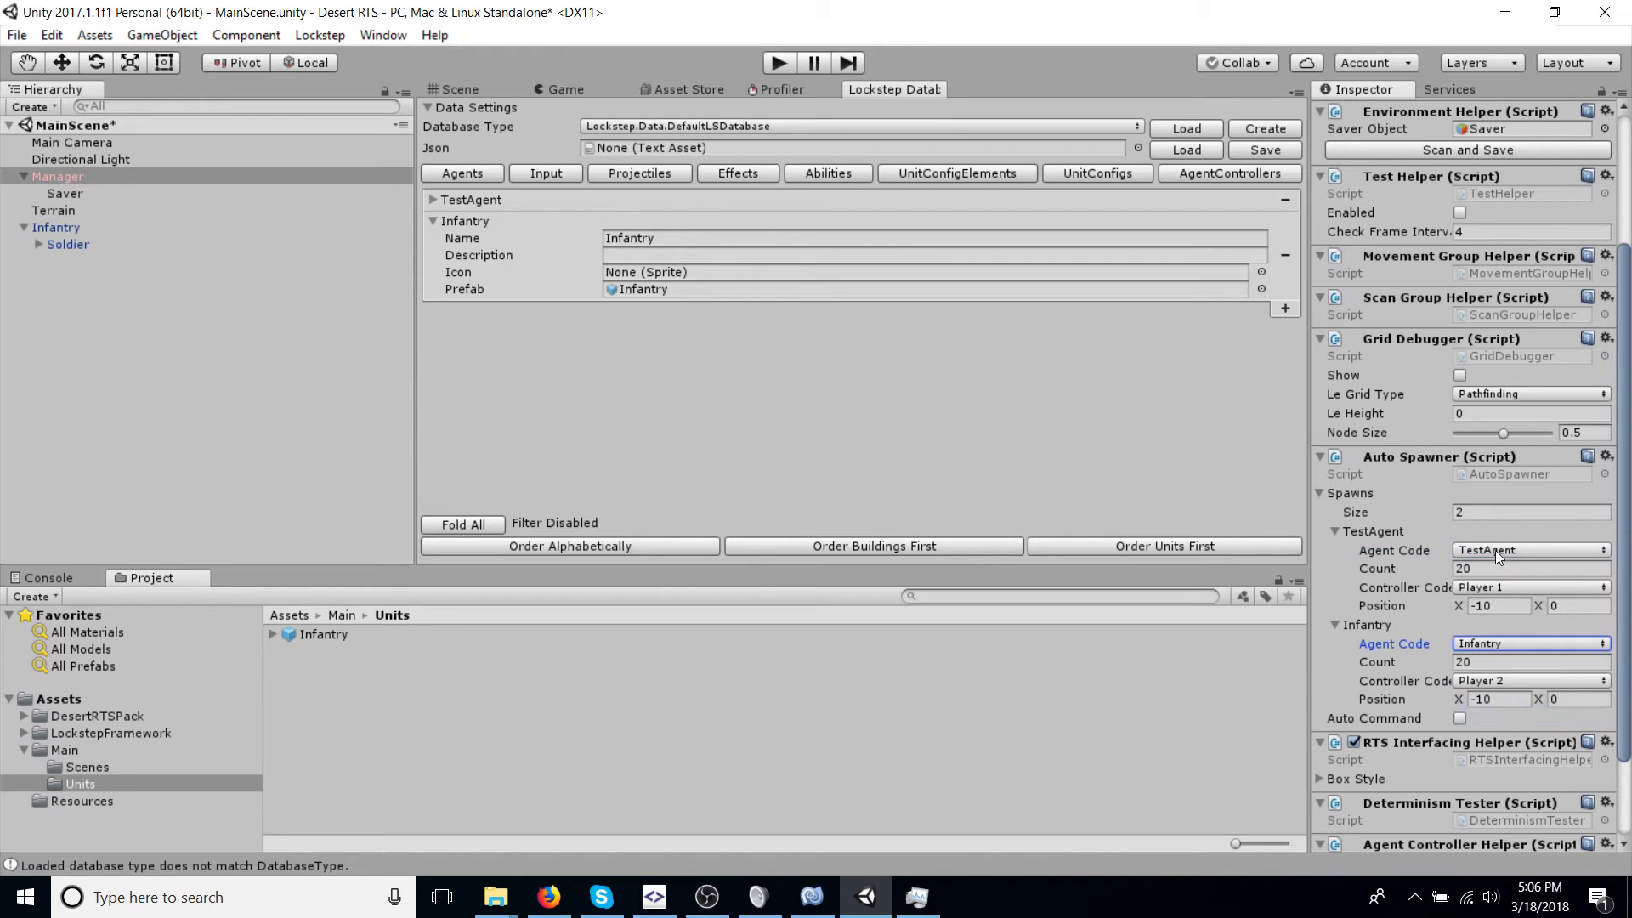
pyautogui.click(1496, 550)
pyautogui.click(1500, 615)
pyautogui.click(1490, 569)
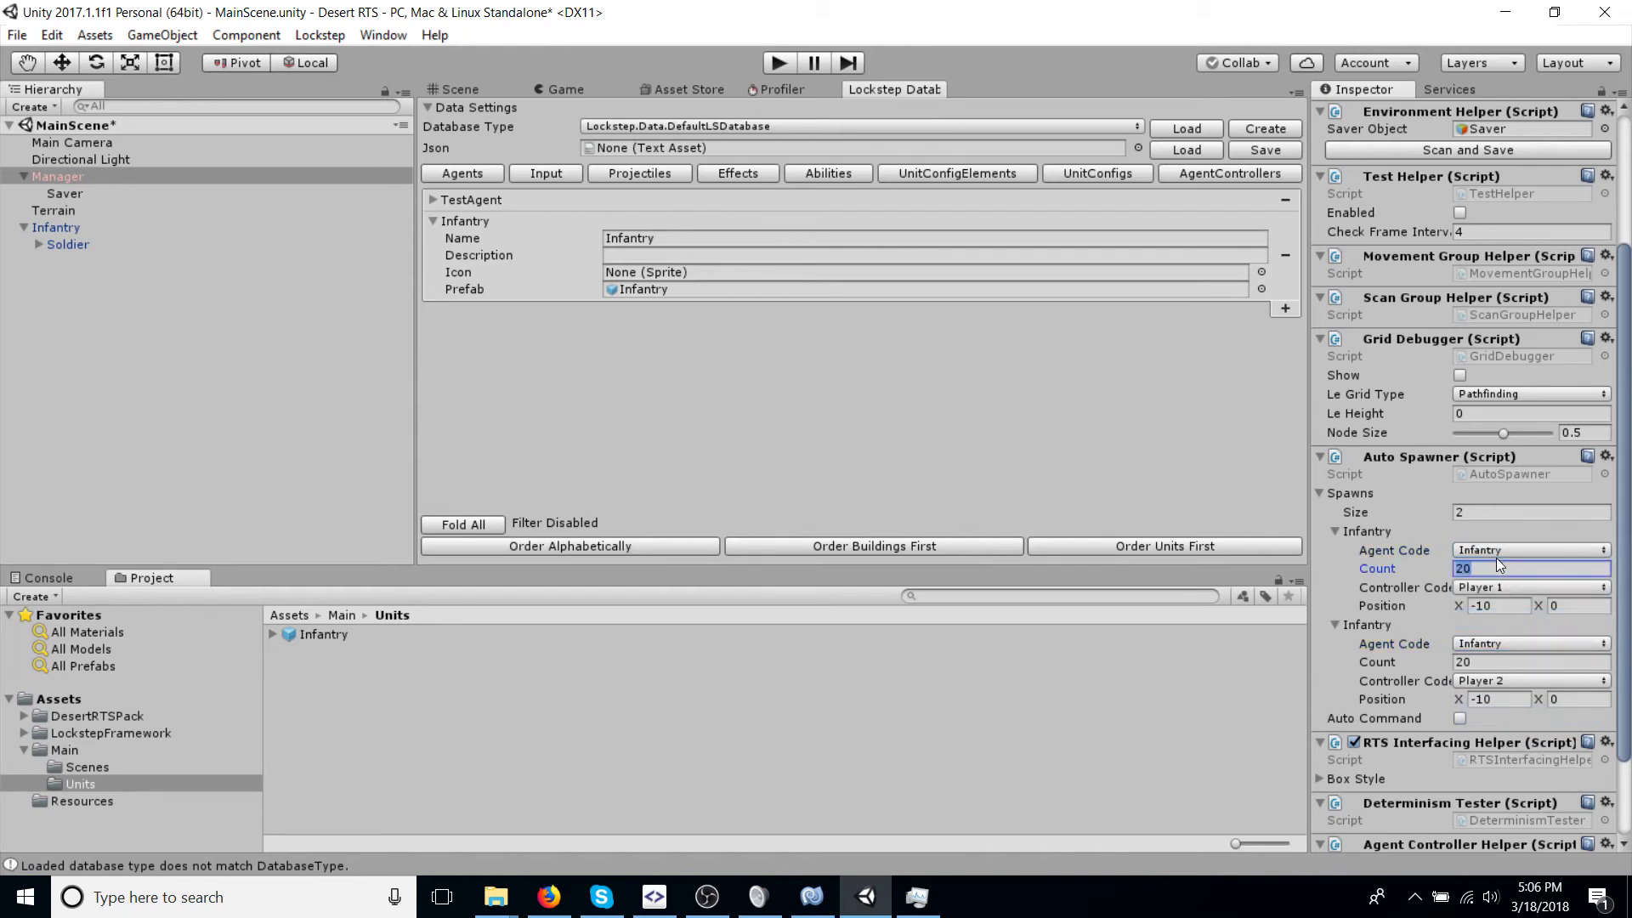
pyautogui.click(1510, 554)
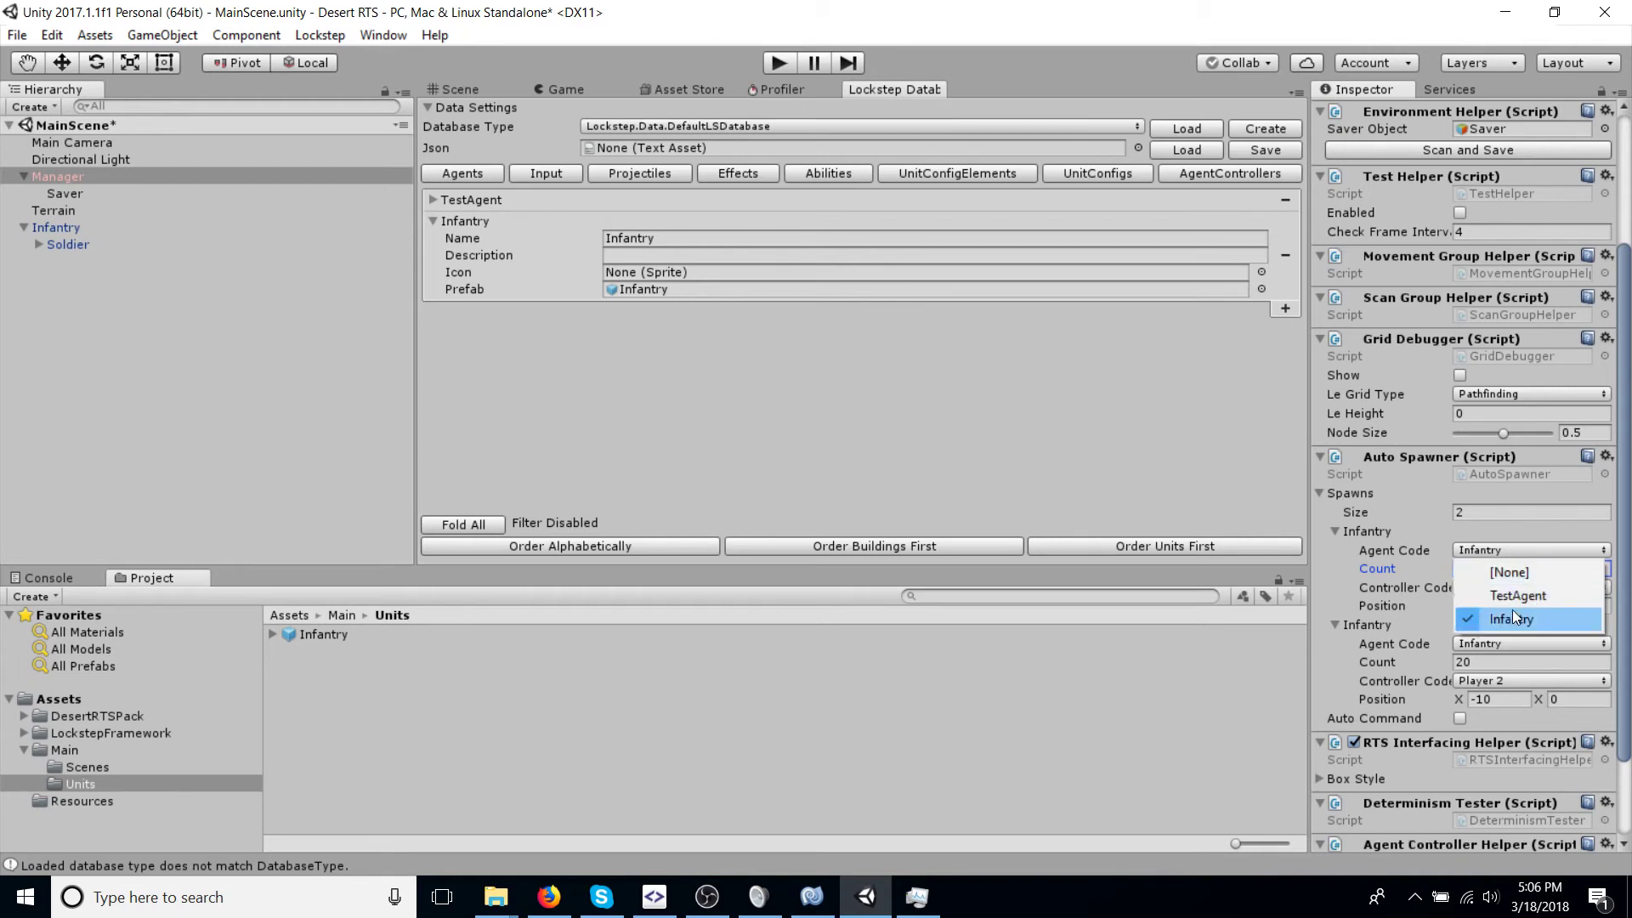
pyautogui.click(1472, 574)
pyautogui.doubleClick(1473, 574)
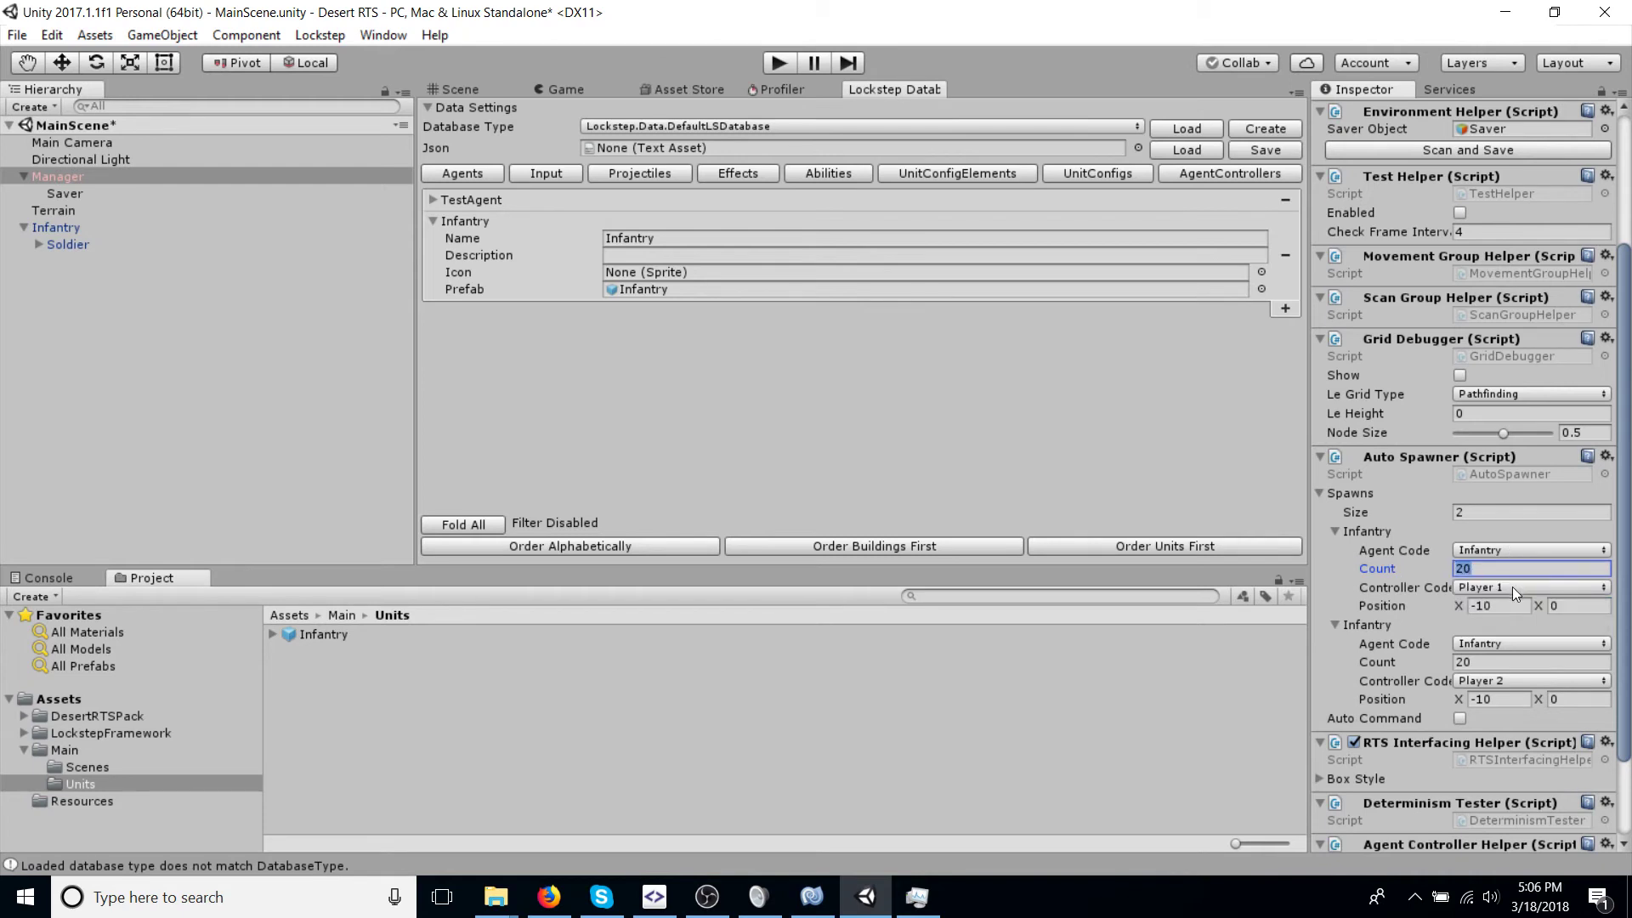
# Step: Save the scene and start play mode in the Game view
pyautogui.hotkey('ctrl', 's')
pyautogui.click(532, 90)
pyautogui.click(781, 63)
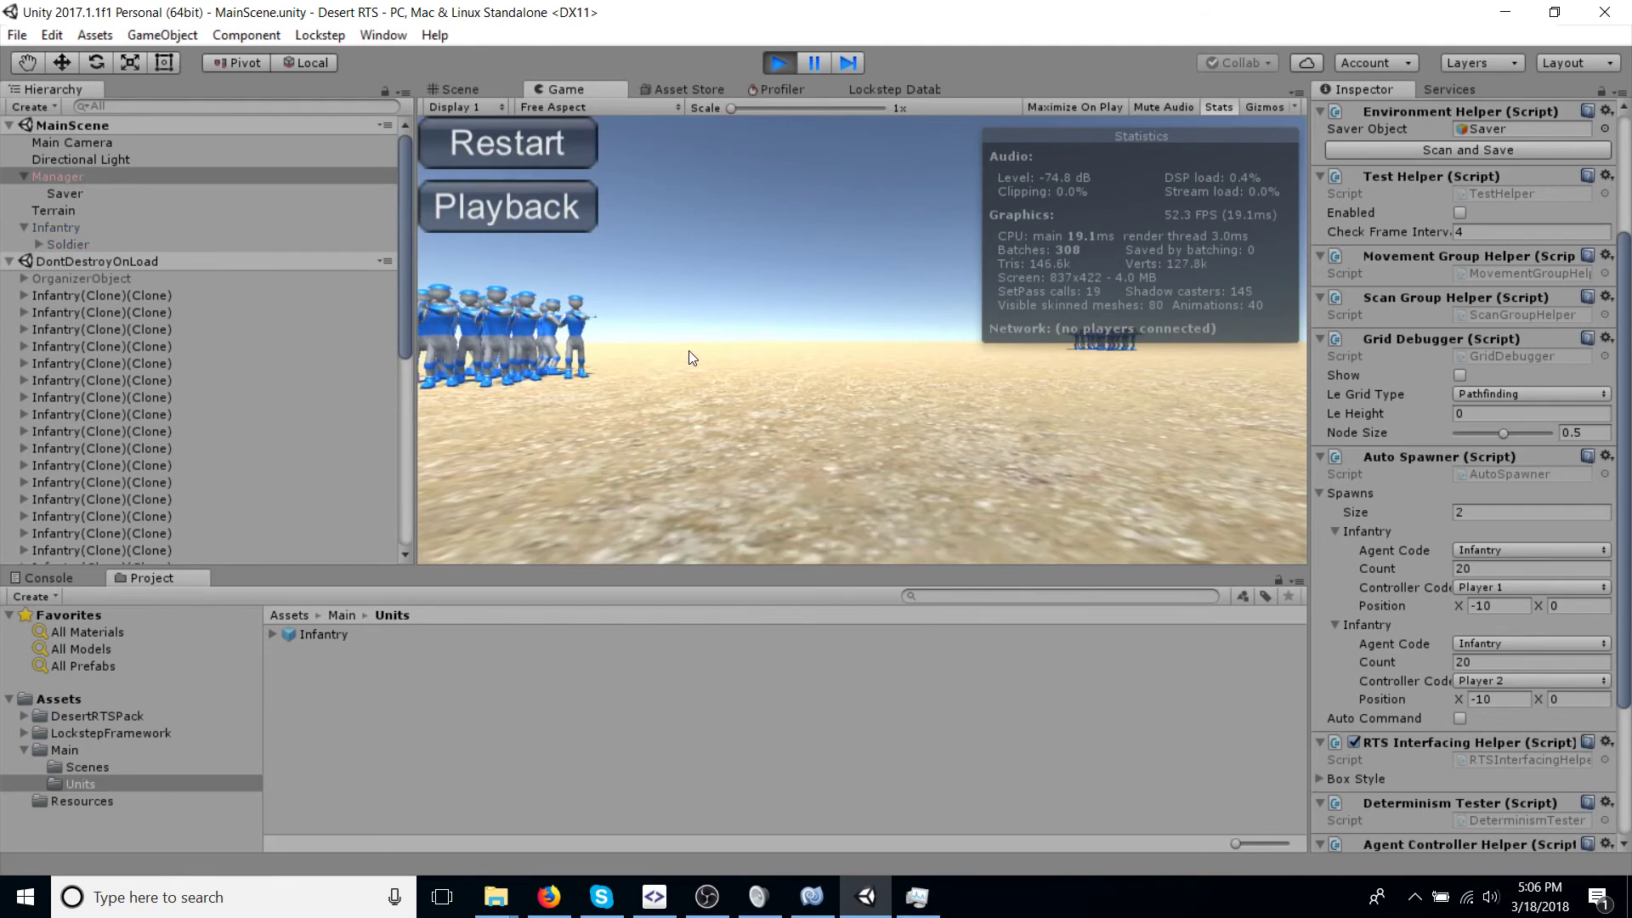
# Step: Place the Main Camera overhead at Position Y 30, Z -3.5 with Rotation X 60
pyautogui.click(112, 153)
pyautogui.click(155, 139)
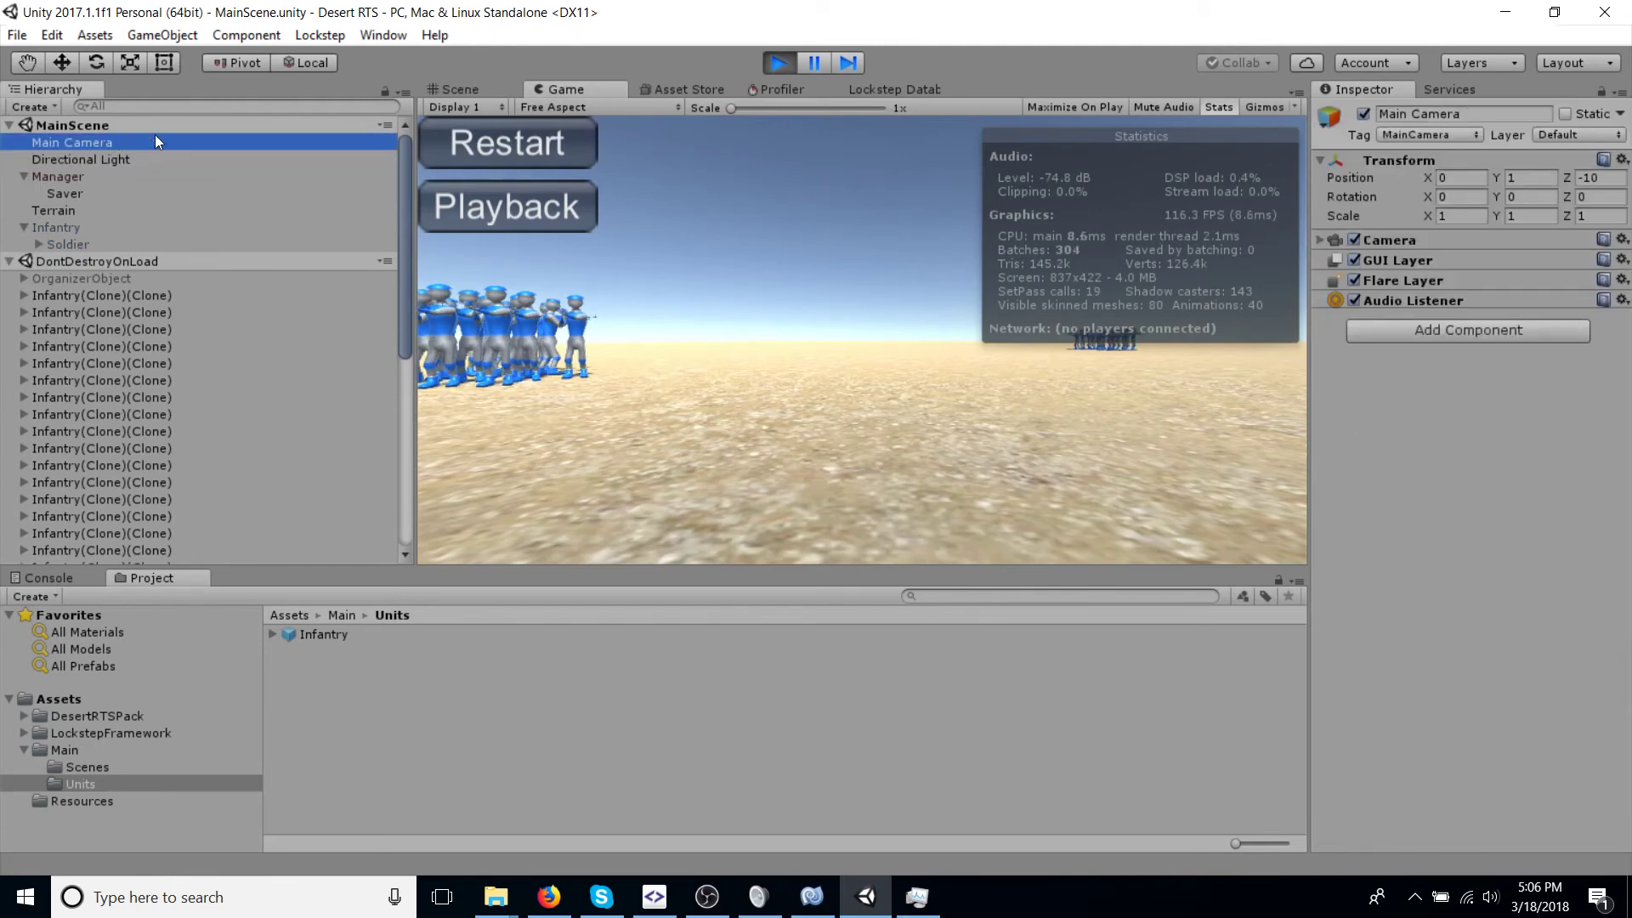
pyautogui.click(1524, 183)
pyautogui.write('30')
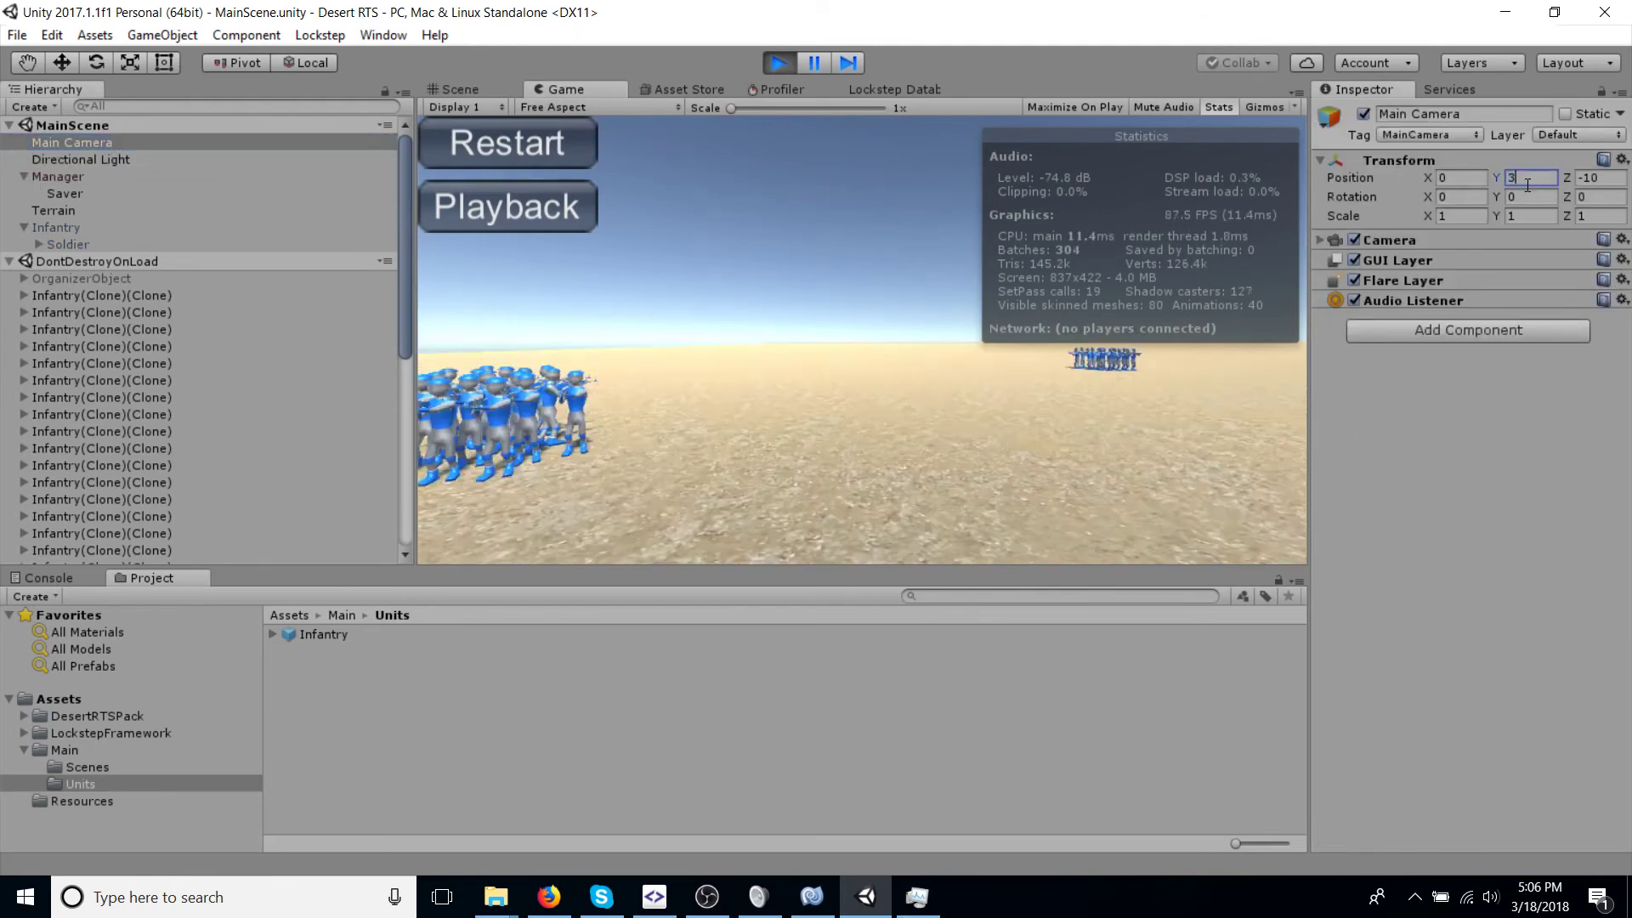
pyautogui.click(1464, 197)
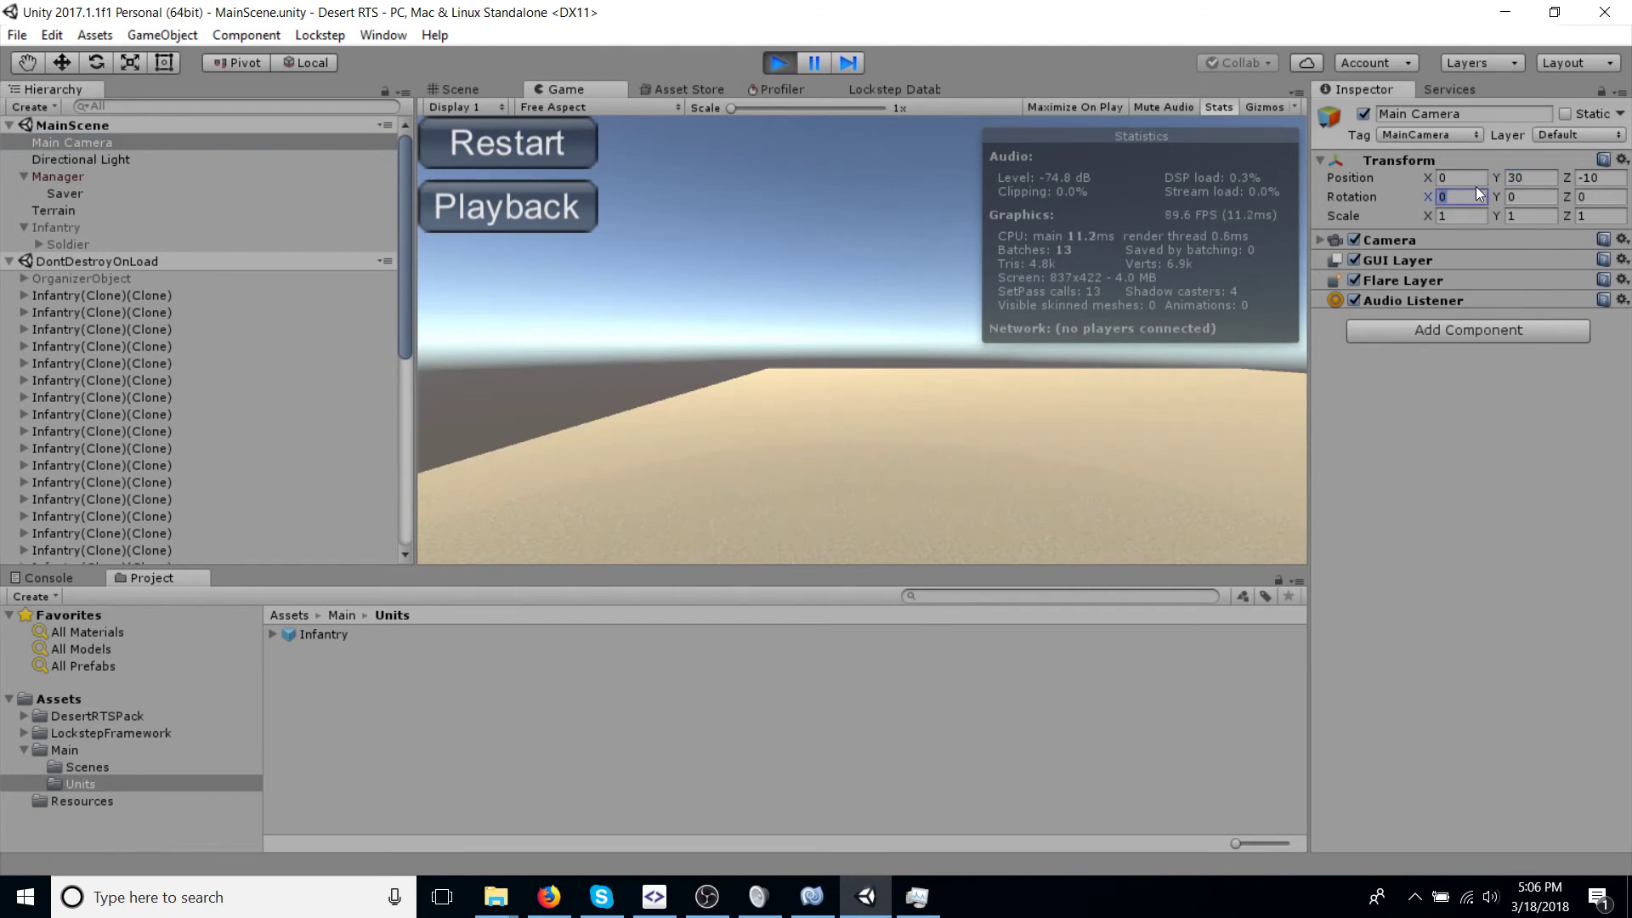
pyautogui.write('60')
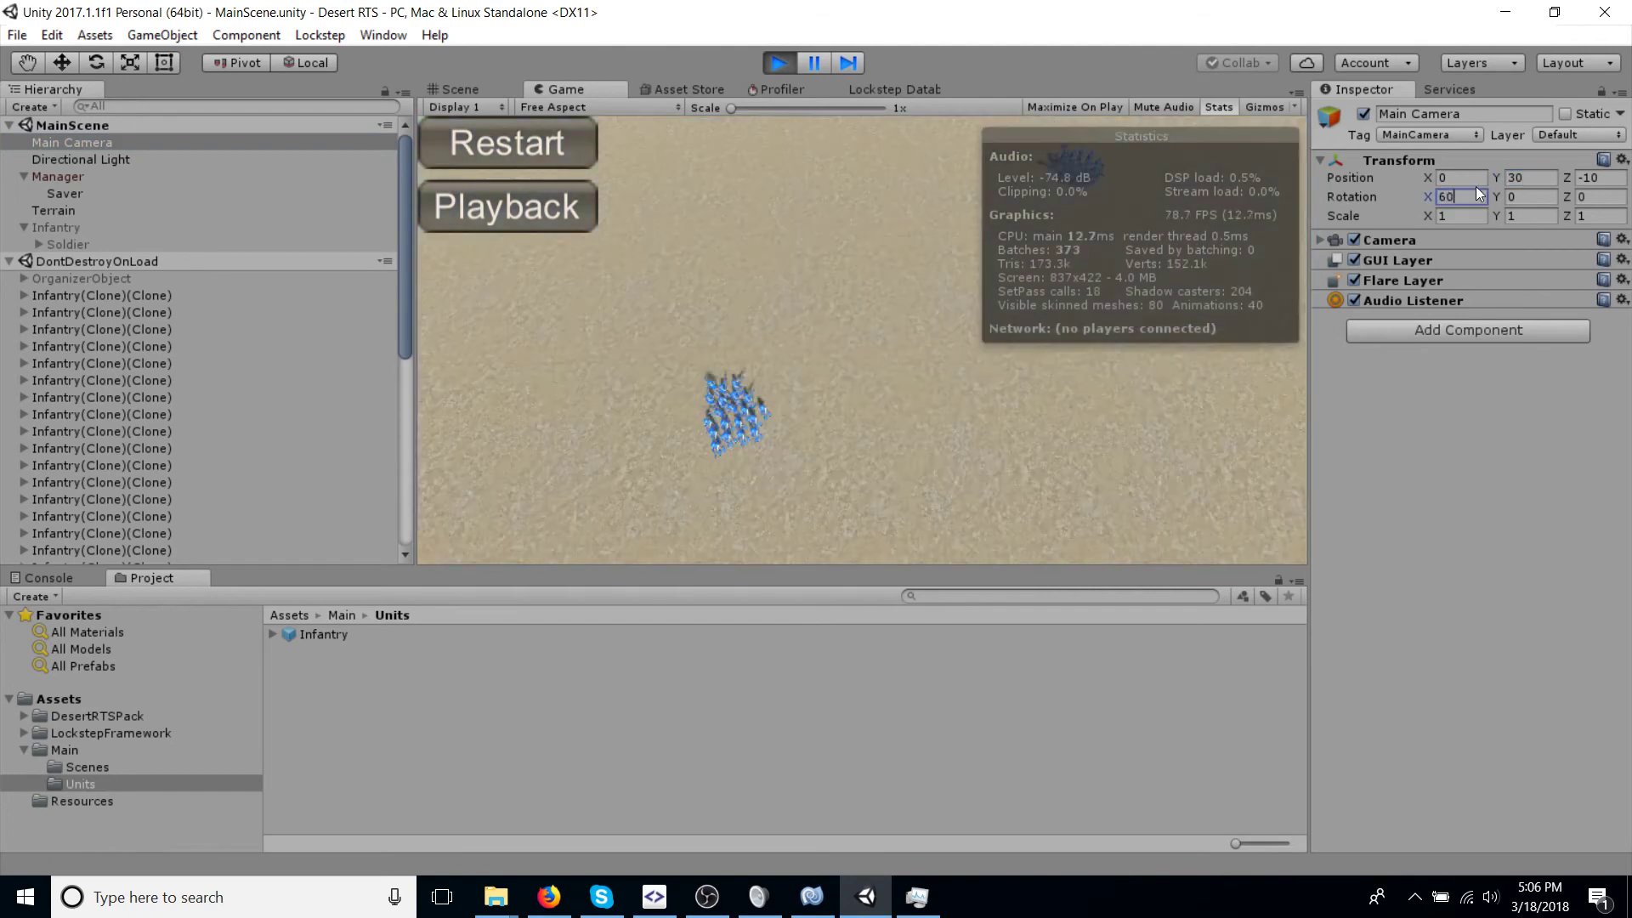
pyautogui.click(1580, 175)
pyautogui.write('-3.5')
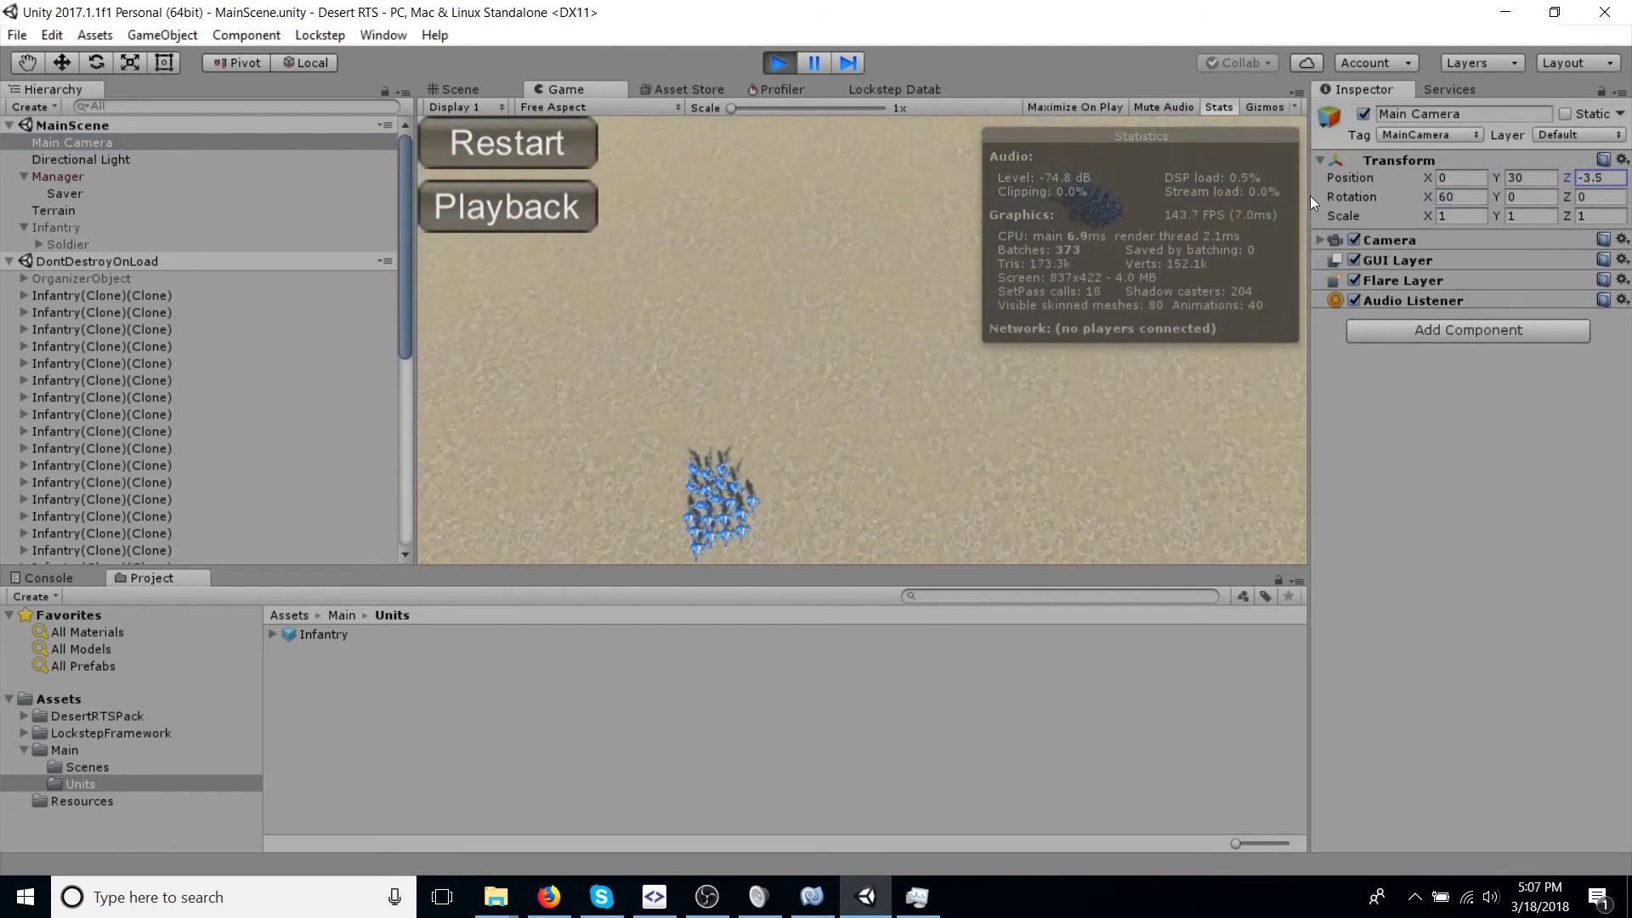
pyautogui.press('Return')
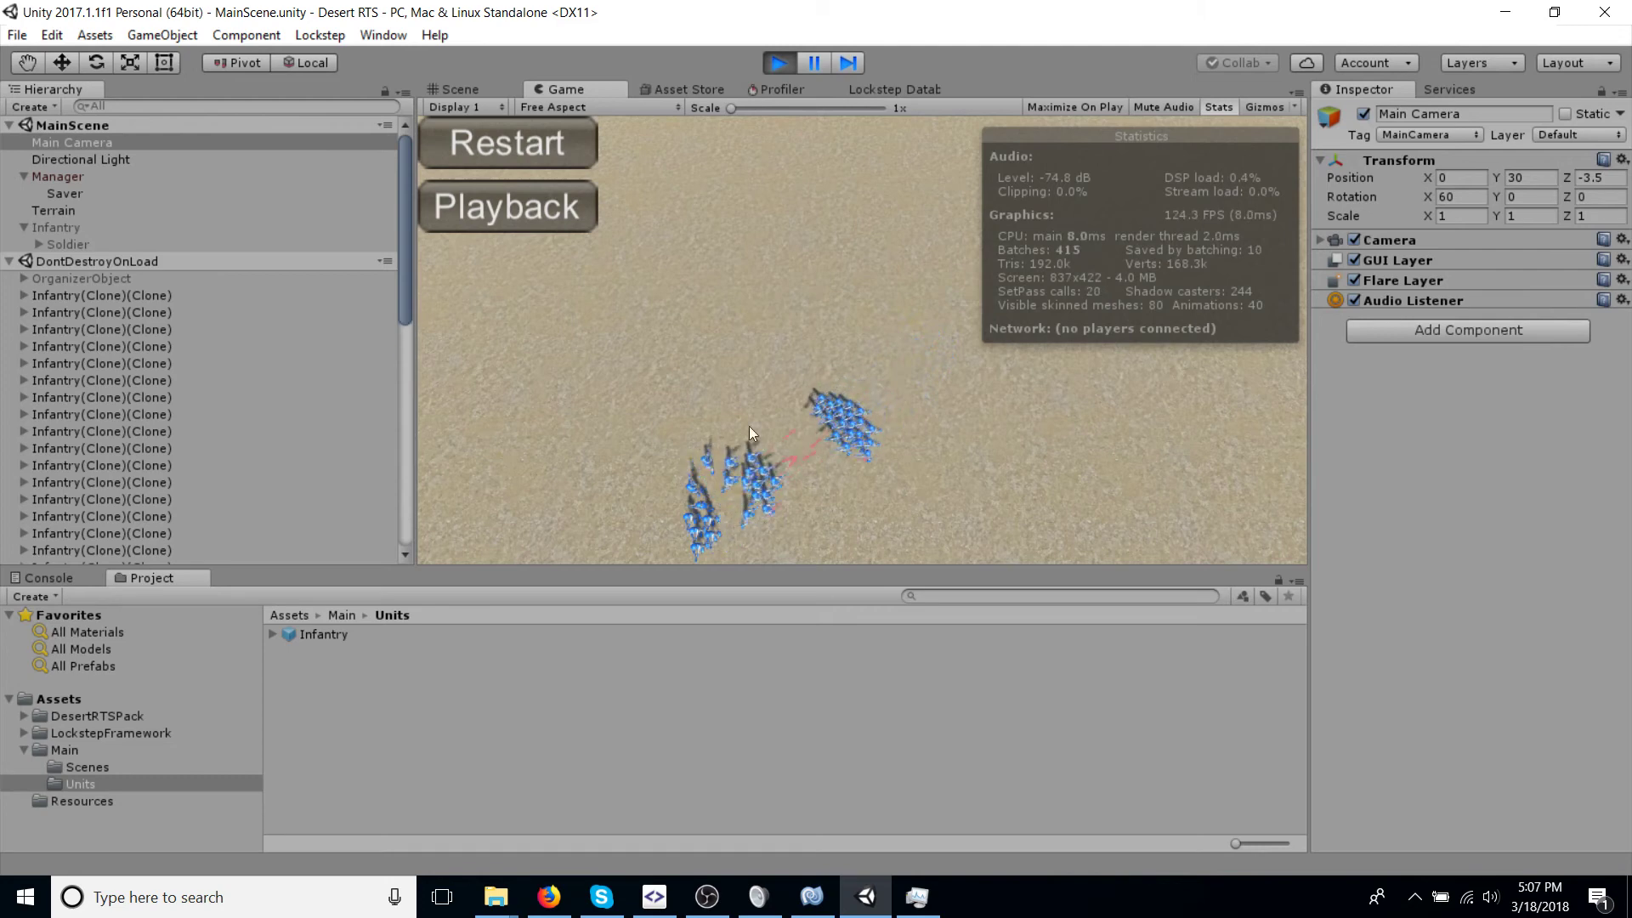
# Step: Box-select groups of soldiers in the Game view and send them to attack
pyautogui.moveTo(748, 426); pyautogui.dragTo(586, 553)
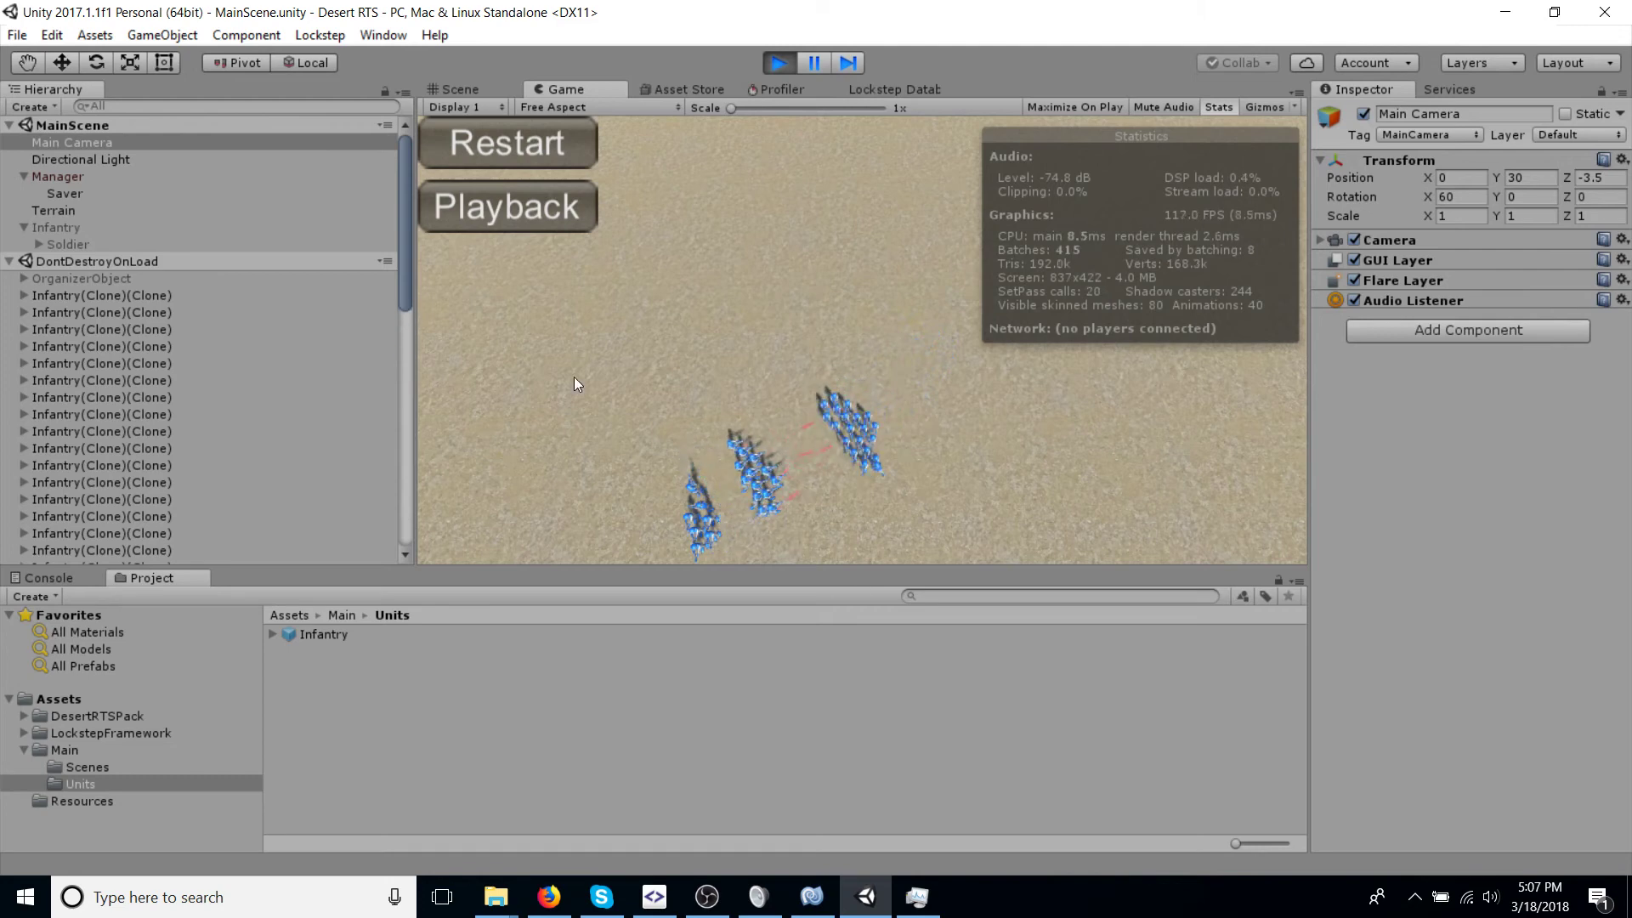
pyautogui.moveTo(602, 380); pyautogui.dragTo(675, 526)
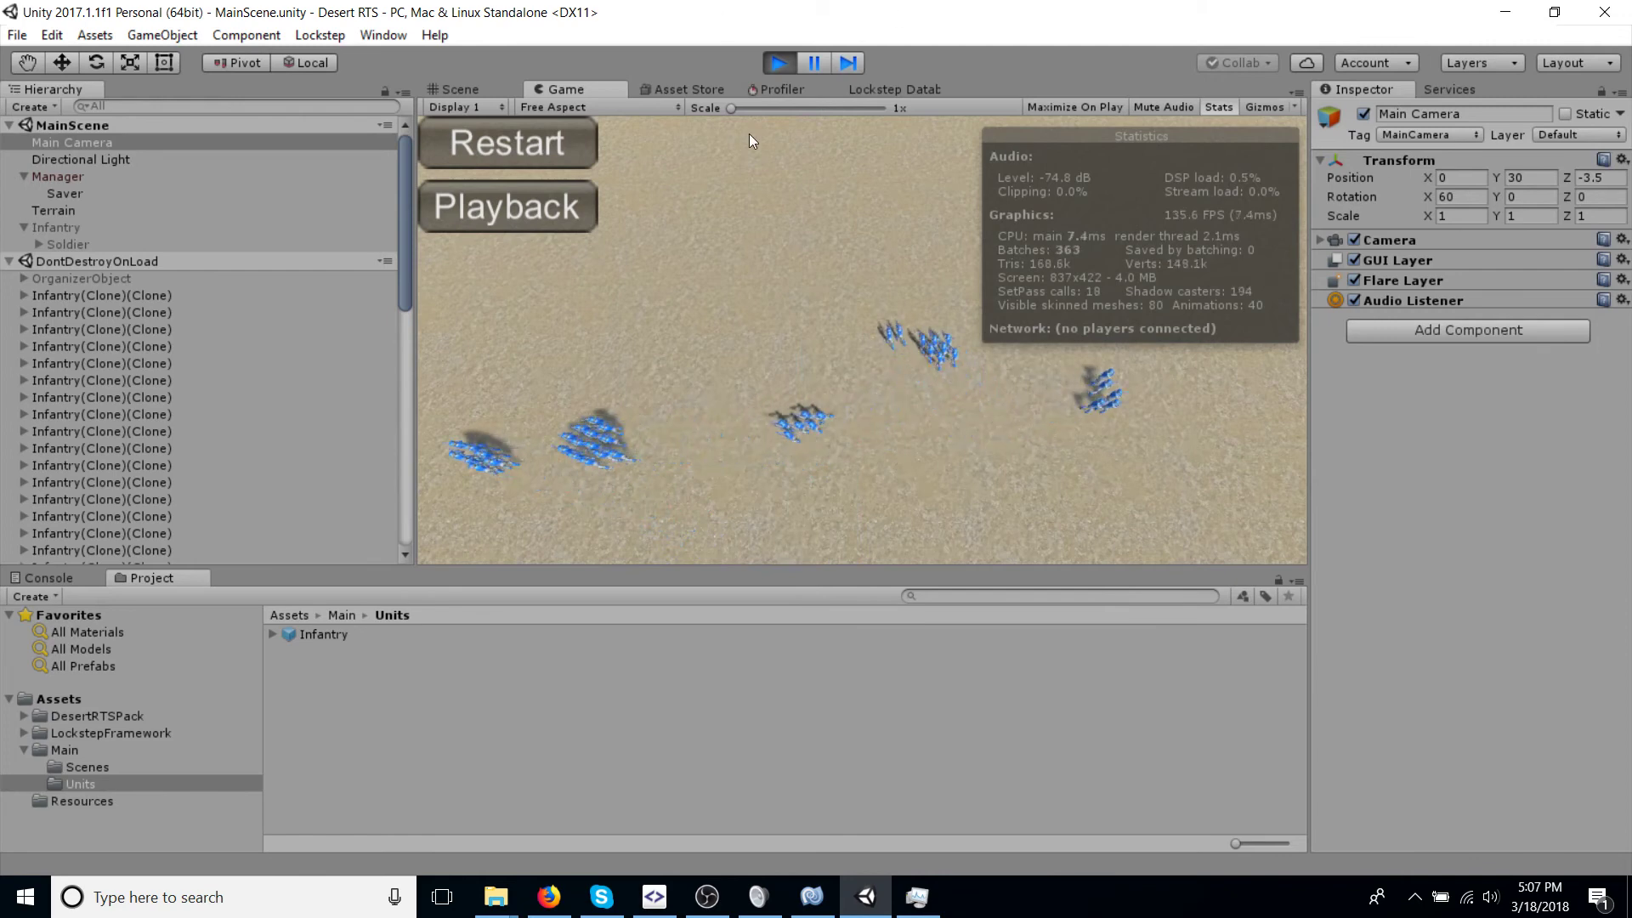
pyautogui.moveTo(1266, 515); pyautogui.dragTo(422, 208)
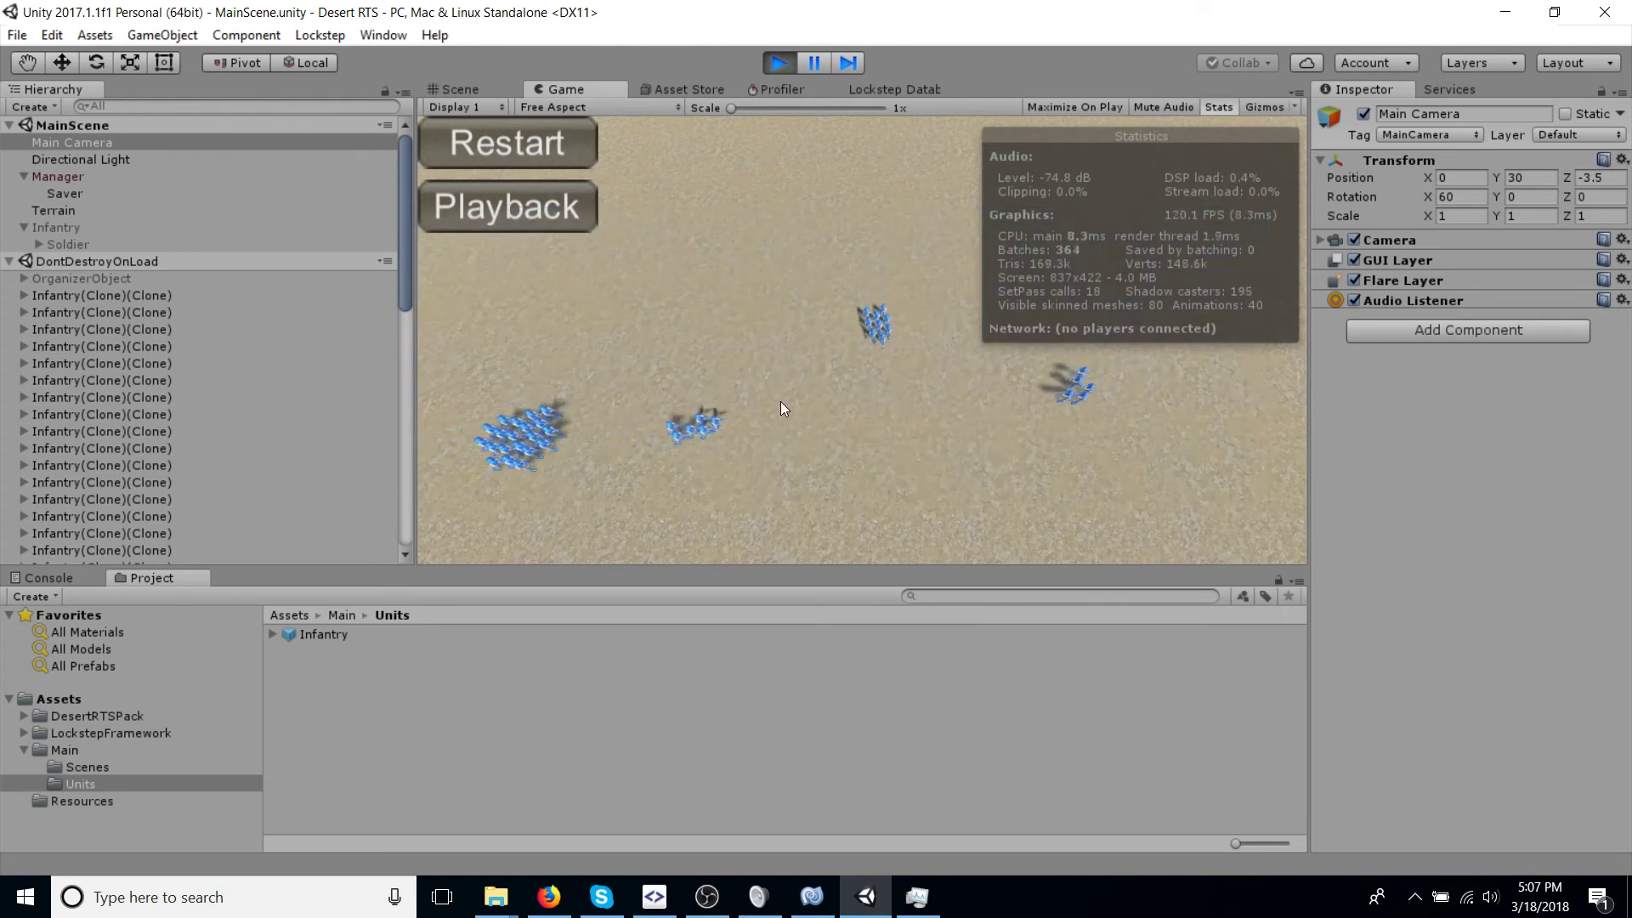
# Step: Stop play and enable Auto Command in the Manager's Auto Spawner
pyautogui.click(779, 62)
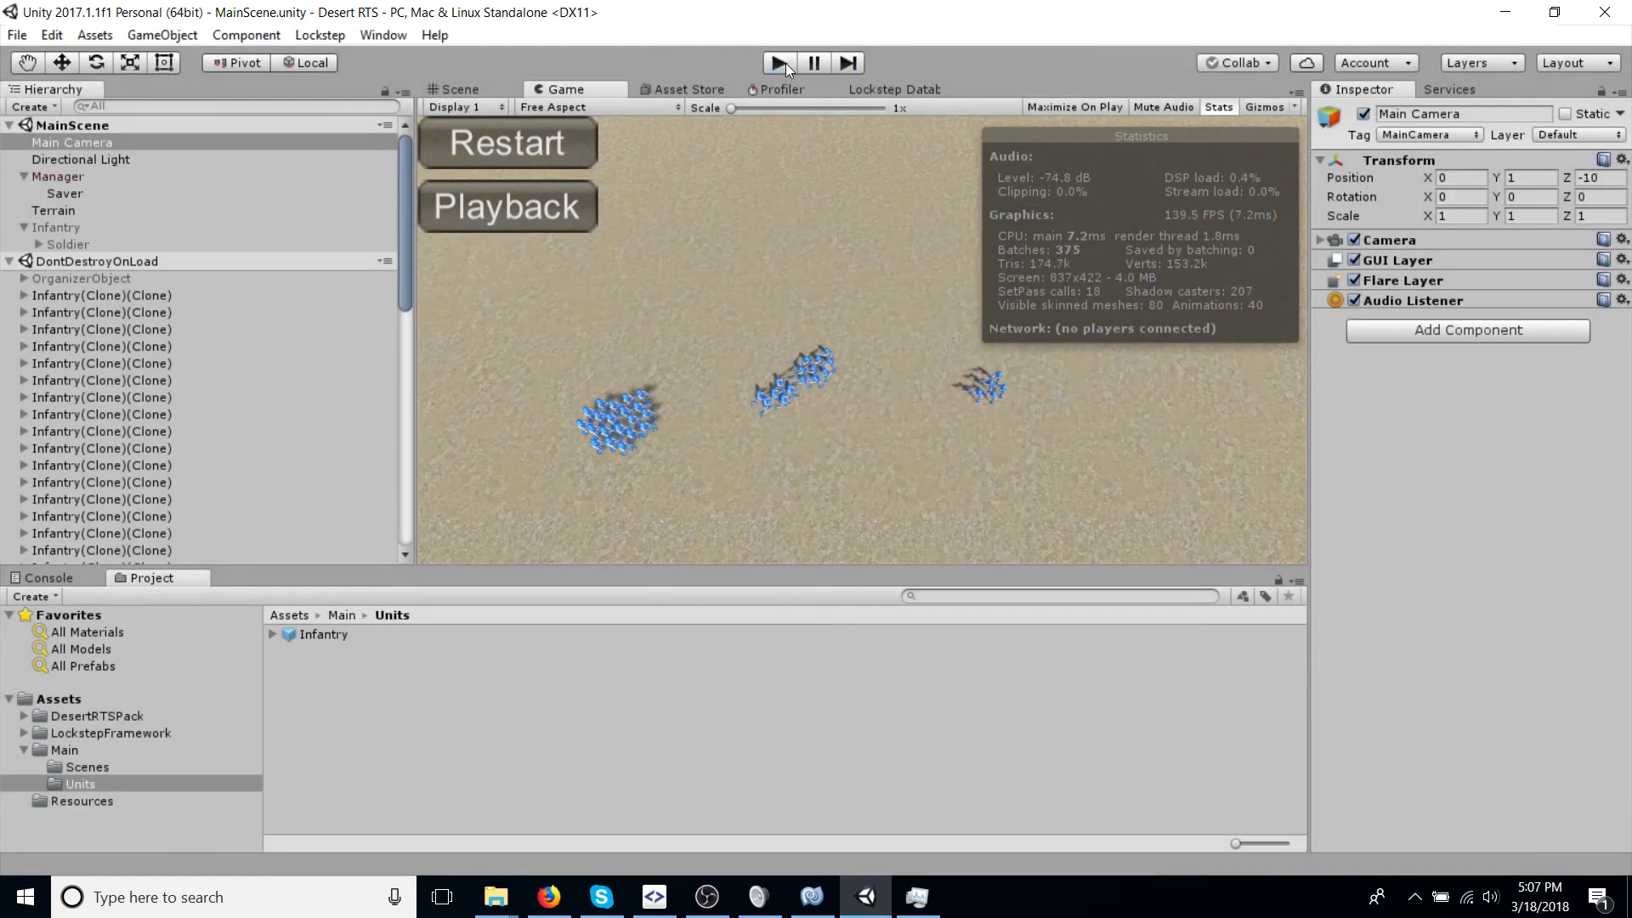
pyautogui.click(41, 174)
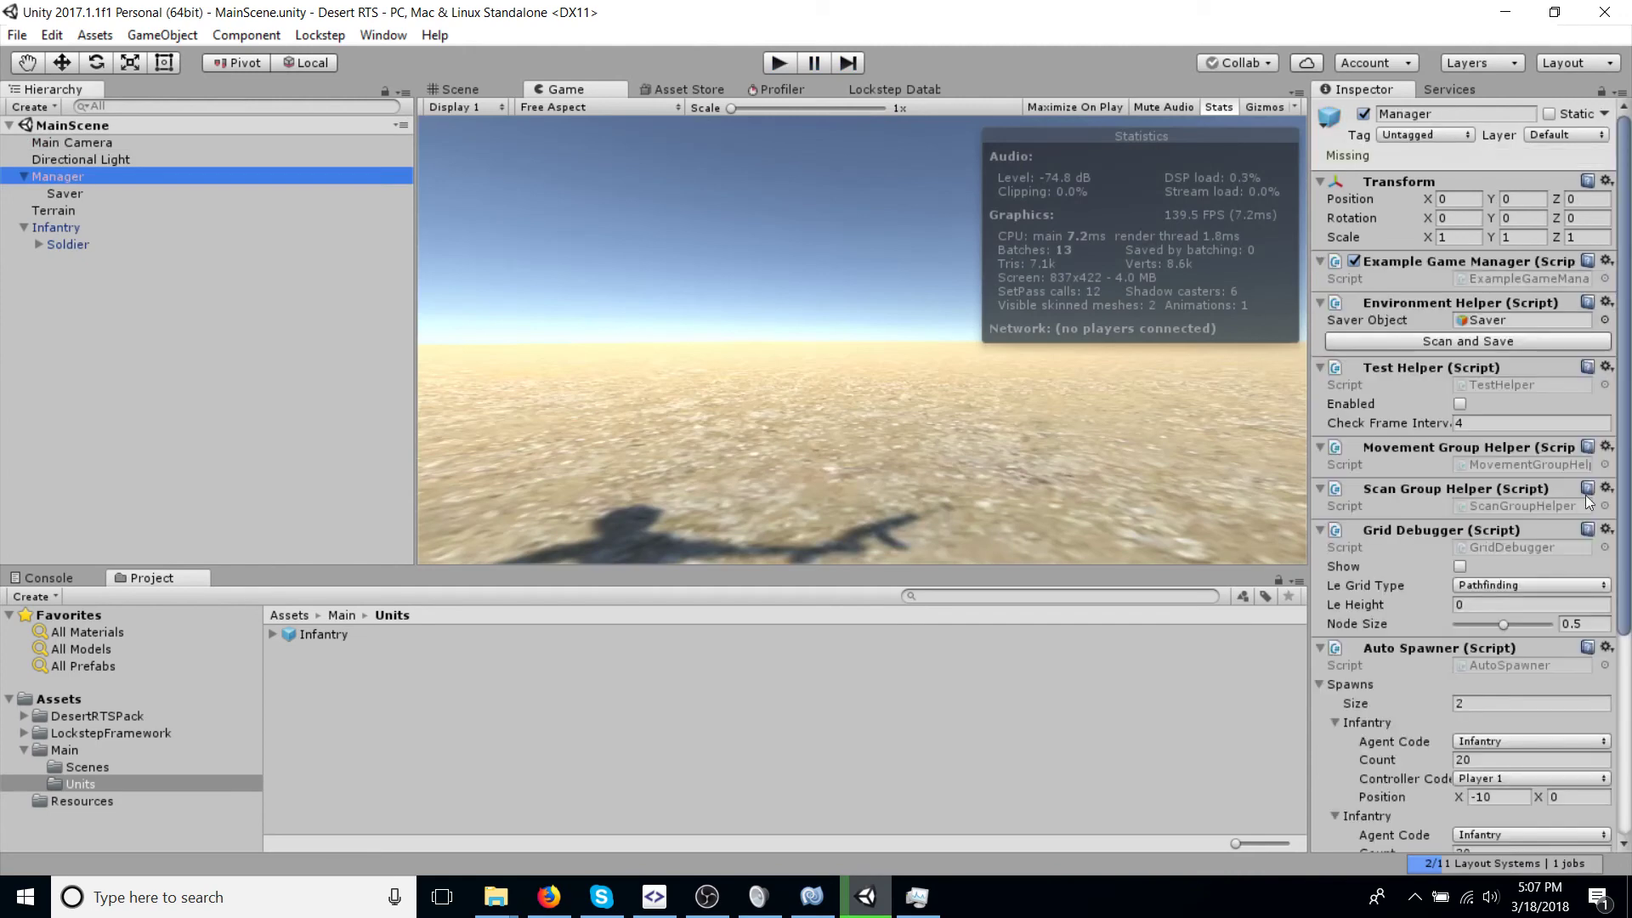
pyautogui.scroll(-5, 1472, 590)
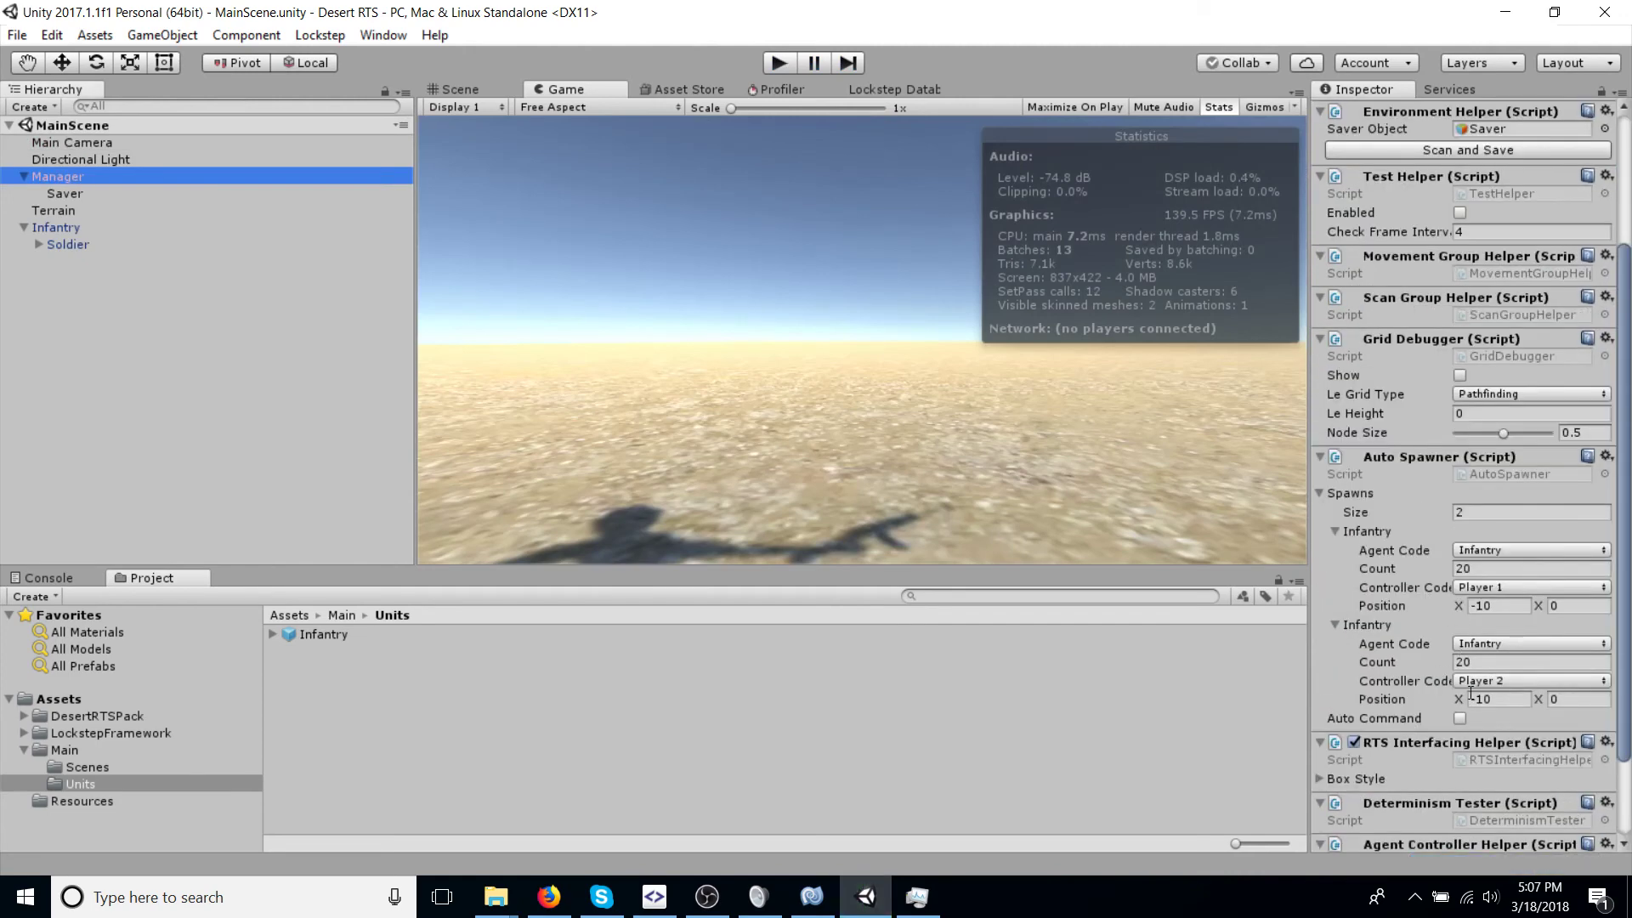
pyautogui.click(1461, 719)
pyautogui.scroll(-3, 1487, 693)
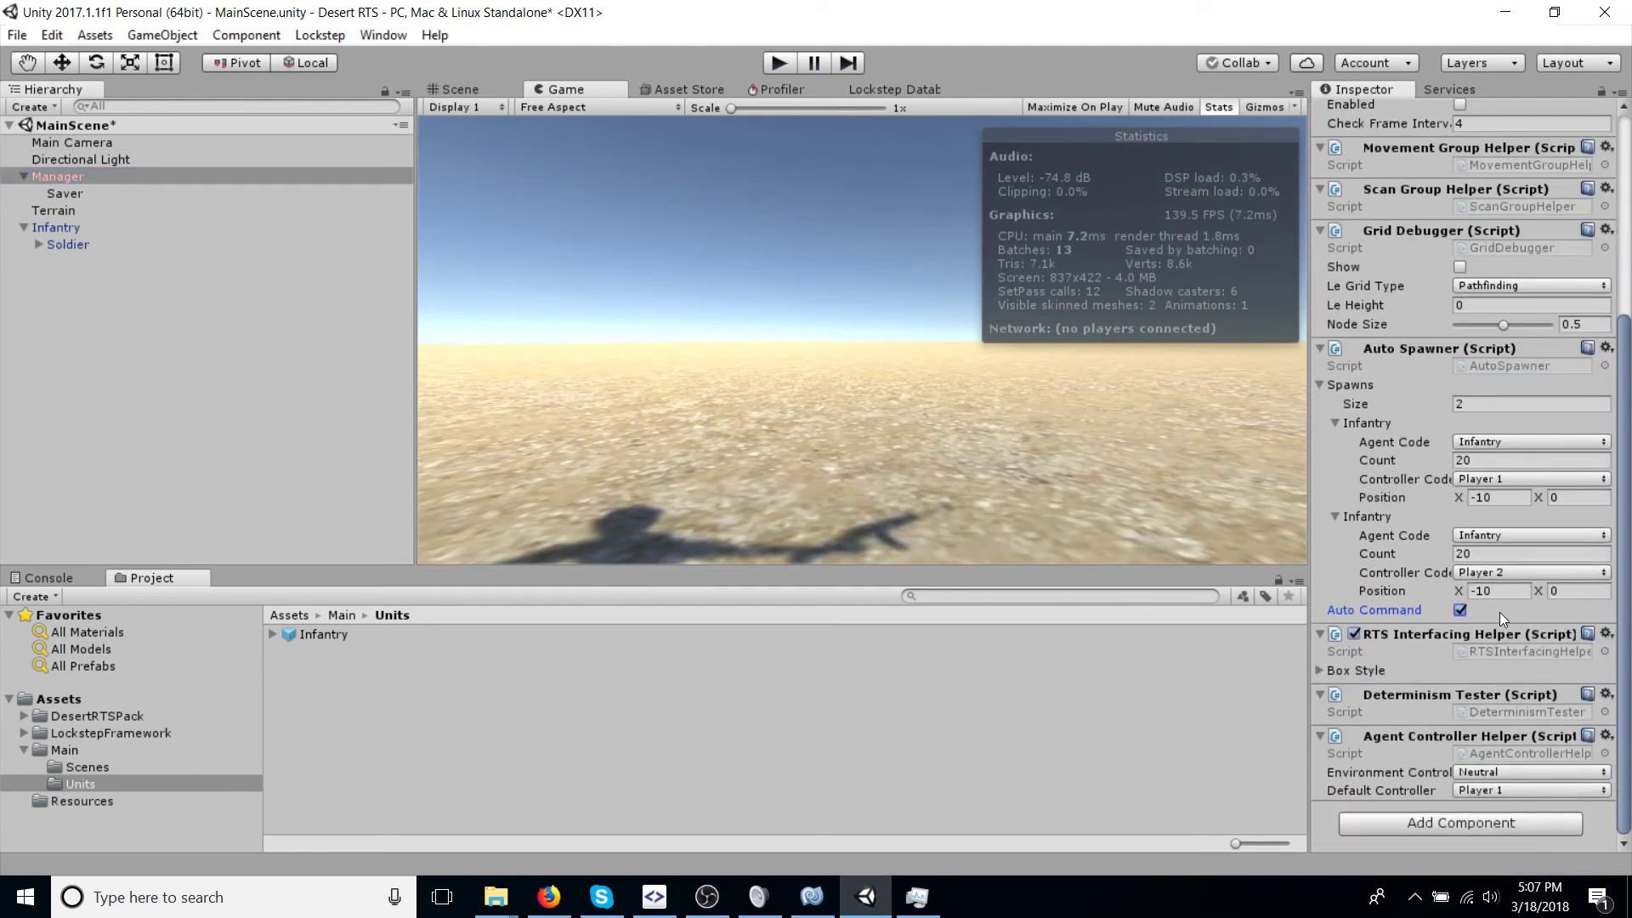
# Step: Set both Infantry spawn Count fields to 100 for the two armies
pyautogui.click(1490, 588)
pyautogui.click(1518, 555)
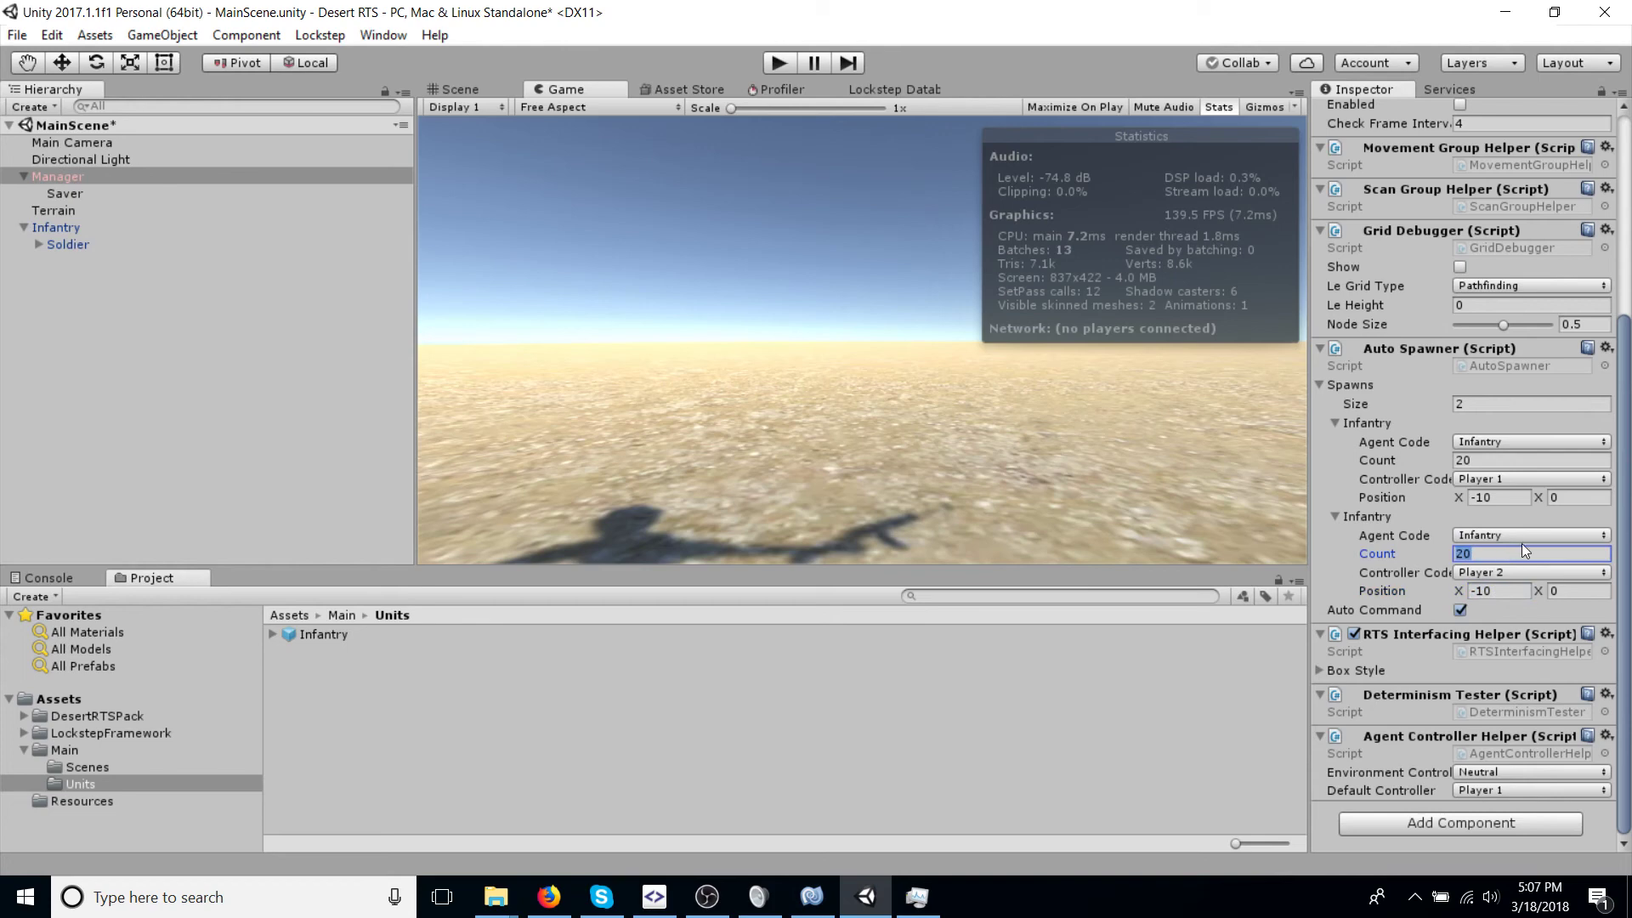
pyautogui.write('100')
pyautogui.click(1491, 458)
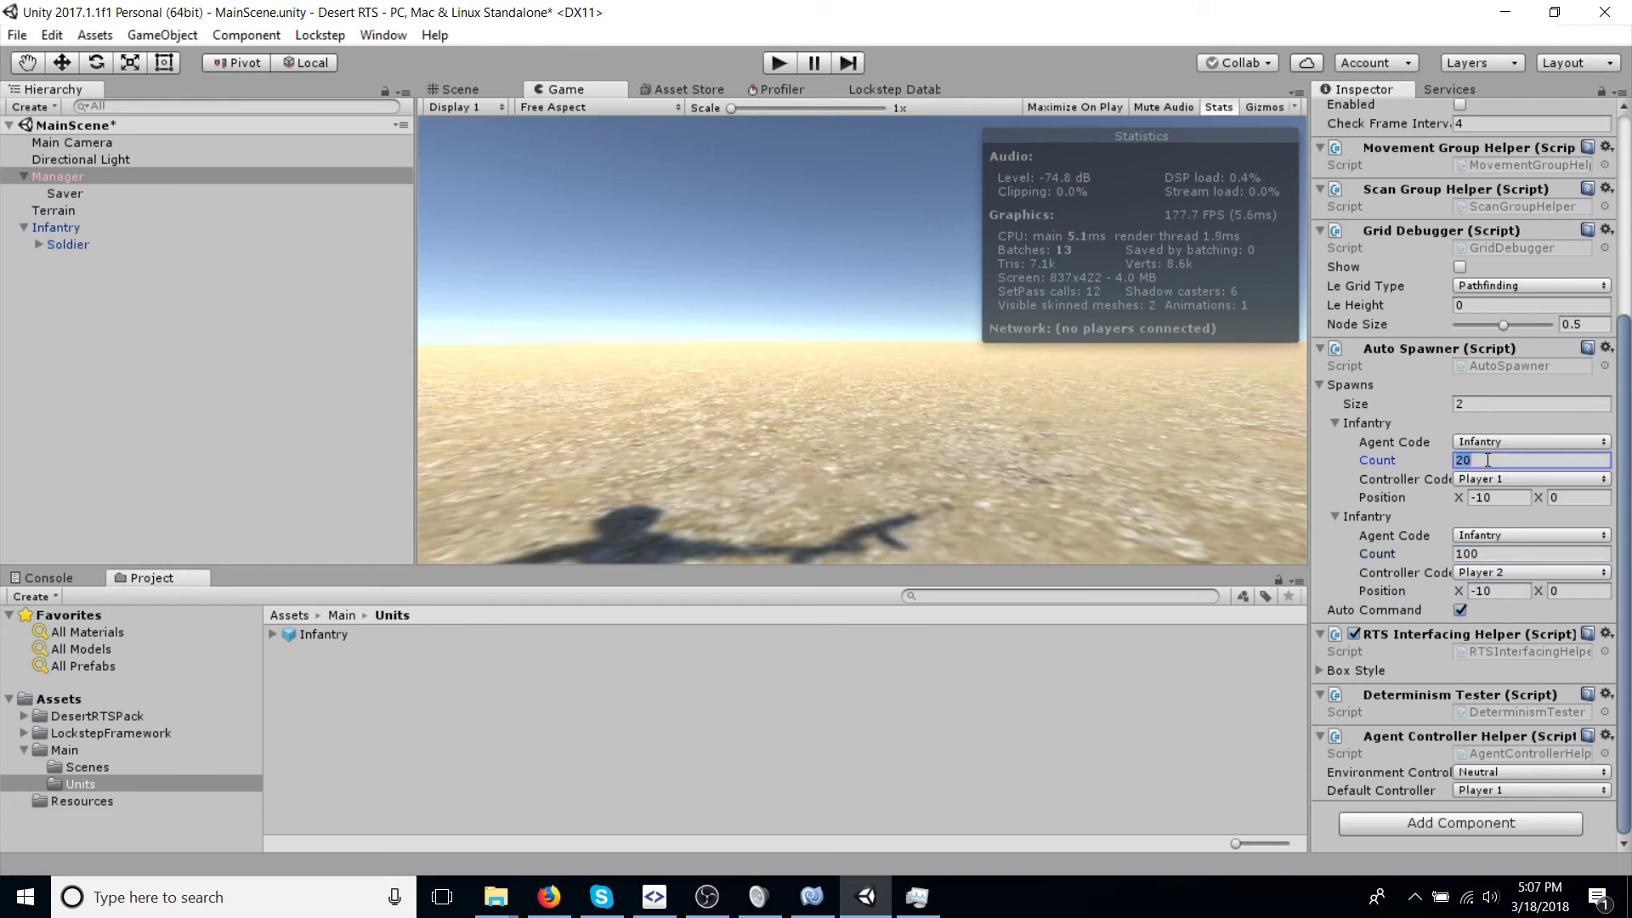
pyautogui.write('100')
pyautogui.click(1492, 552)
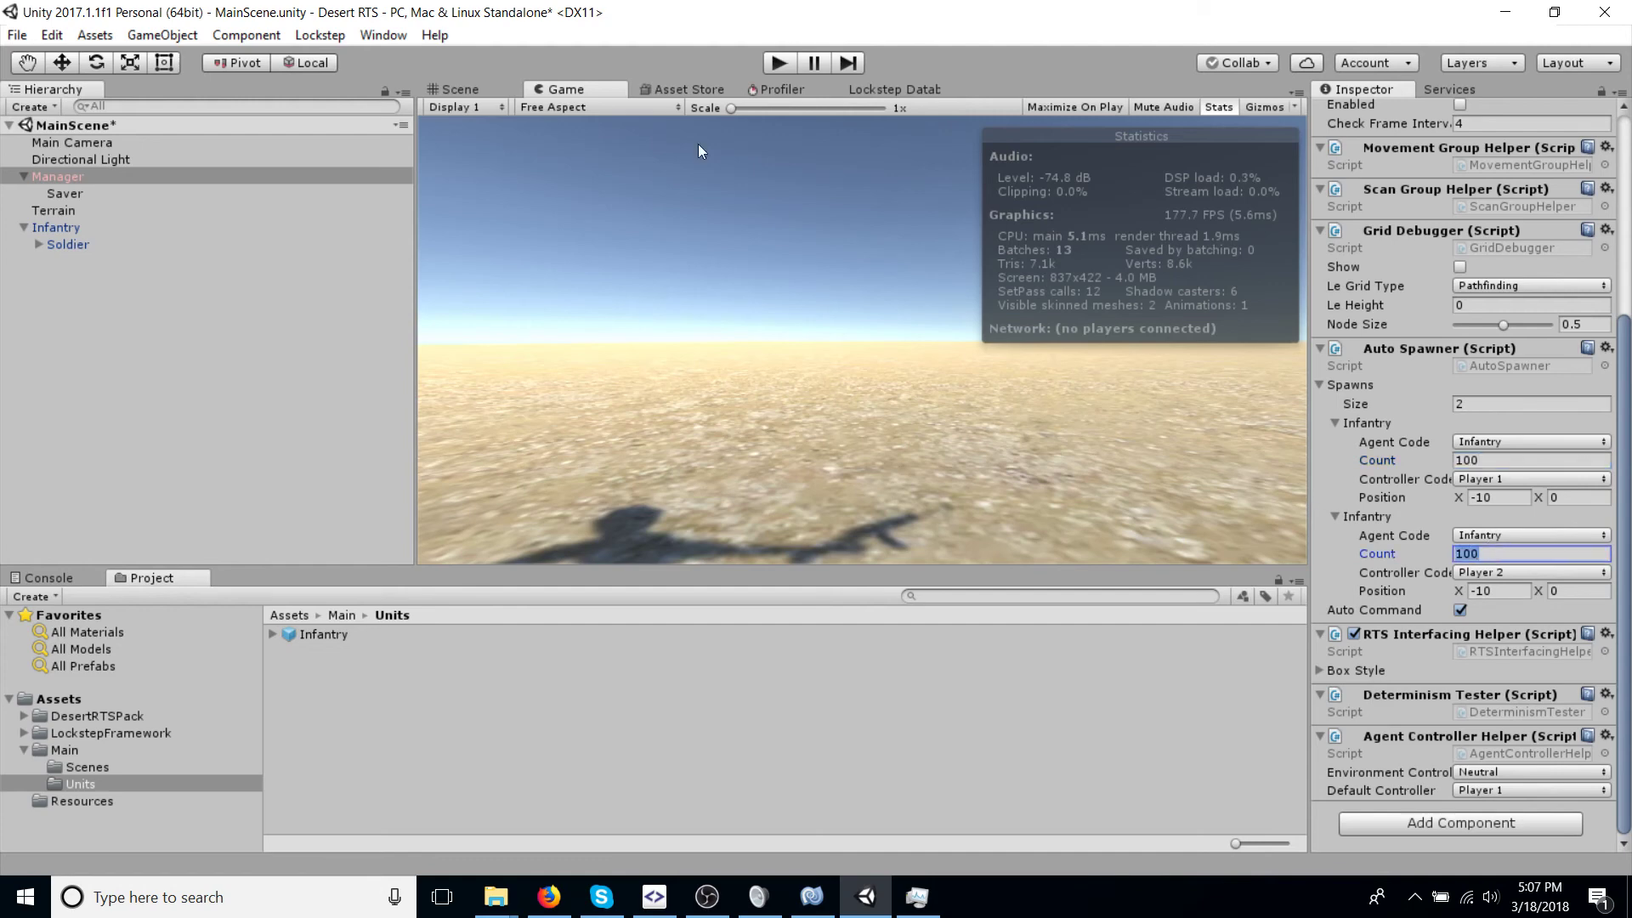
# Step: Start play and set the Main Camera to Y 30, Rotation X 60, X 13.86
pyautogui.click(779, 63)
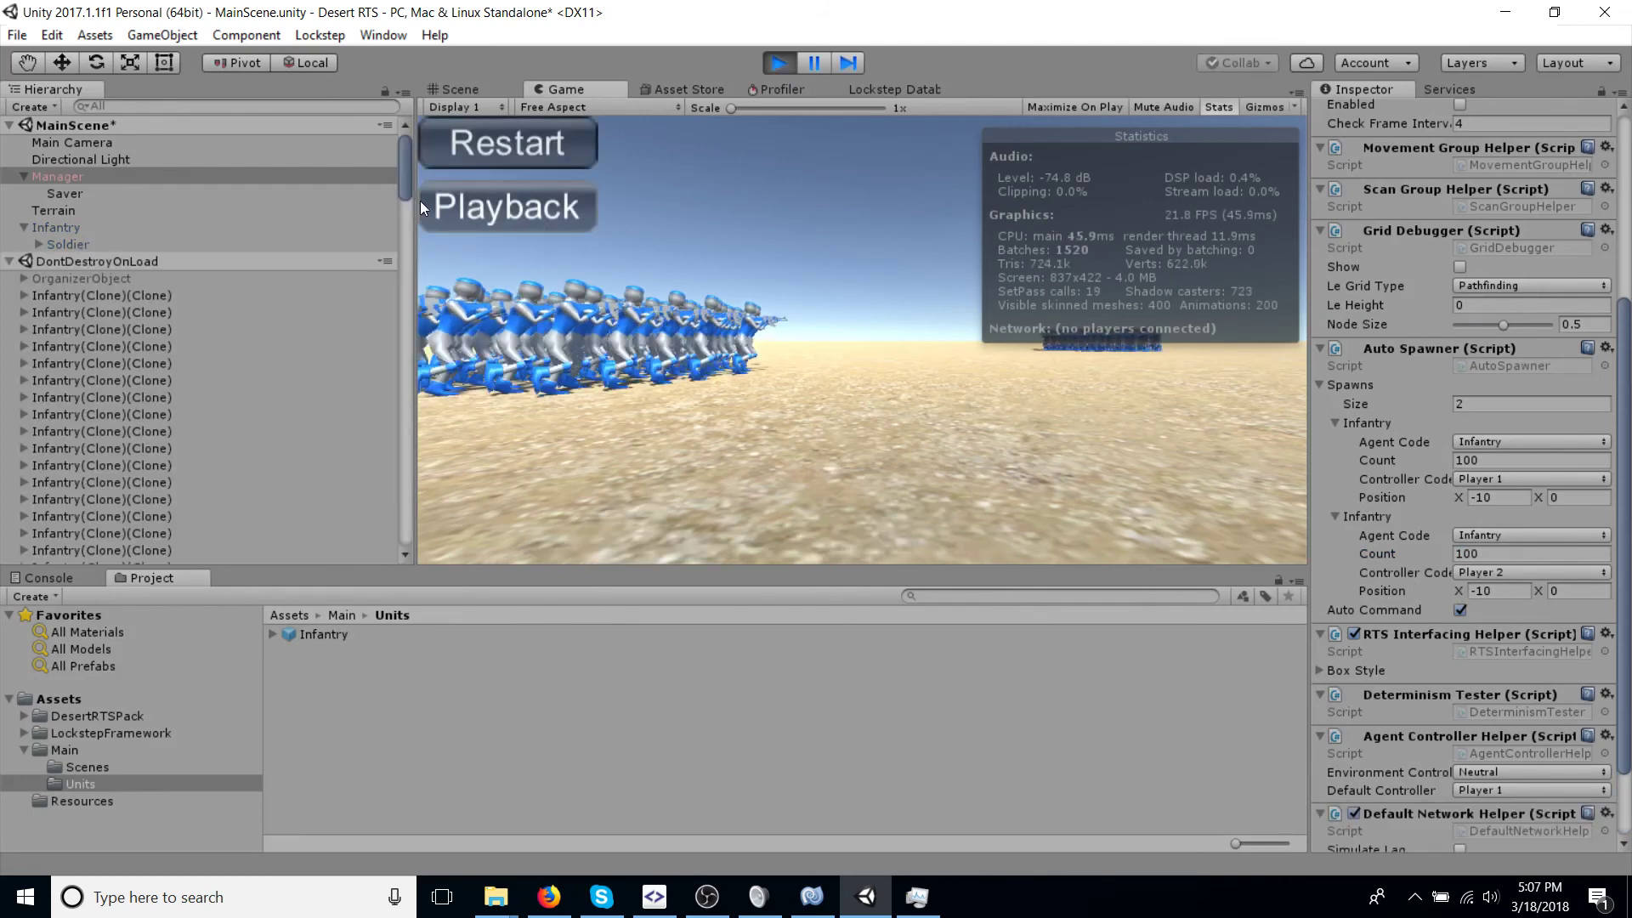
pyautogui.click(85, 143)
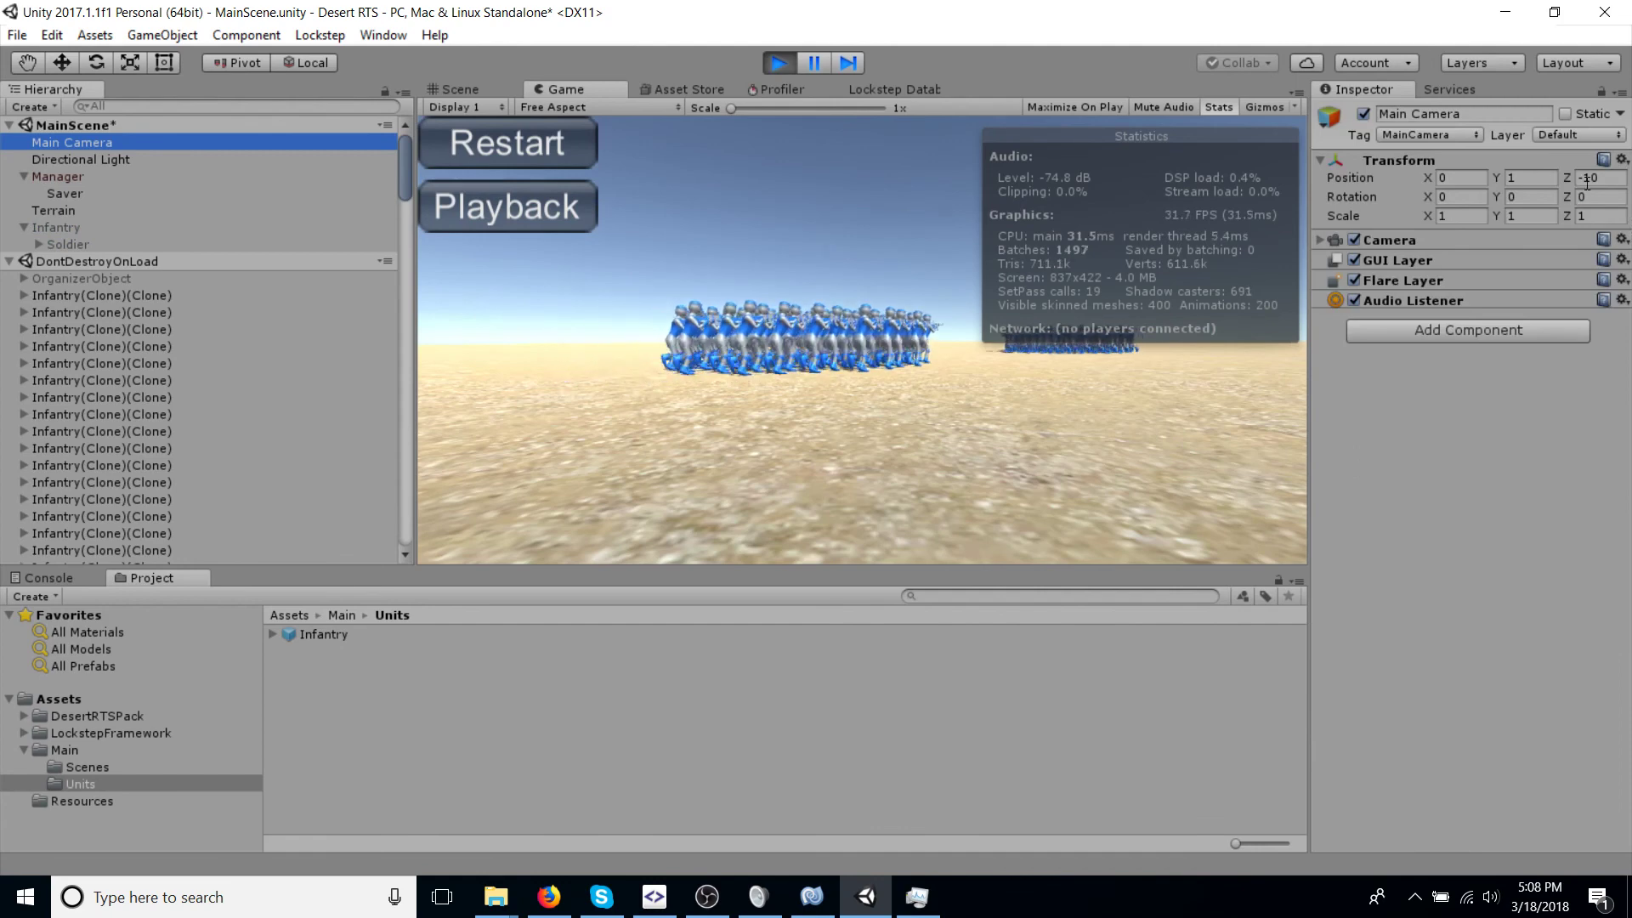
pyautogui.click(1525, 178)
pyautogui.write('30')
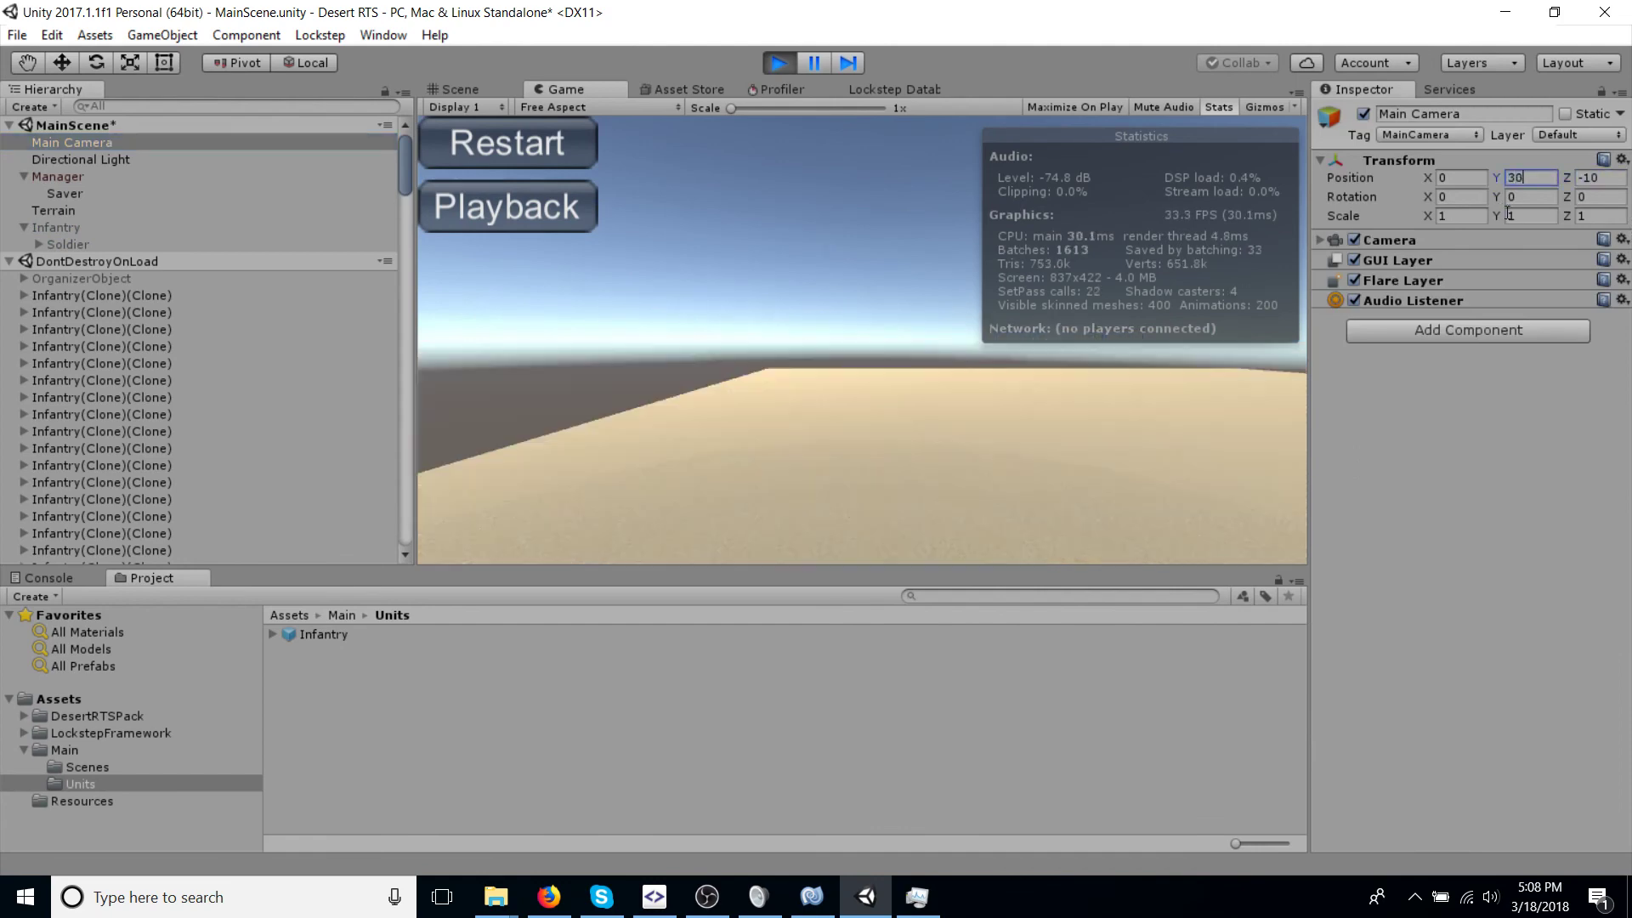
pyautogui.click(1476, 194)
pyautogui.write('60')
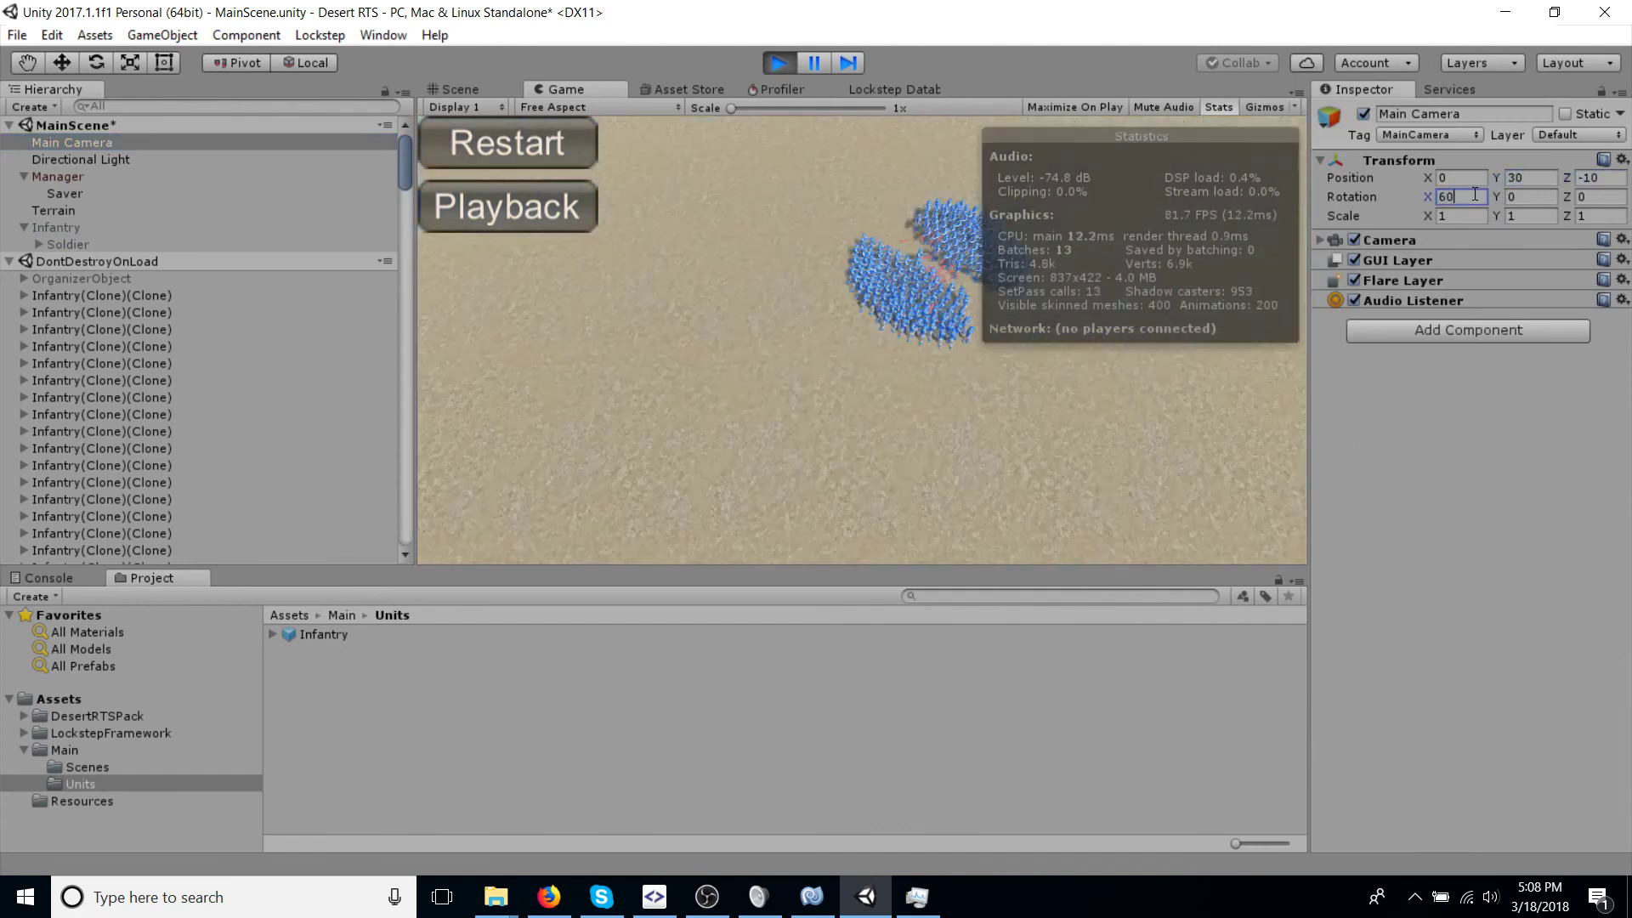
pyautogui.click(1570, 181)
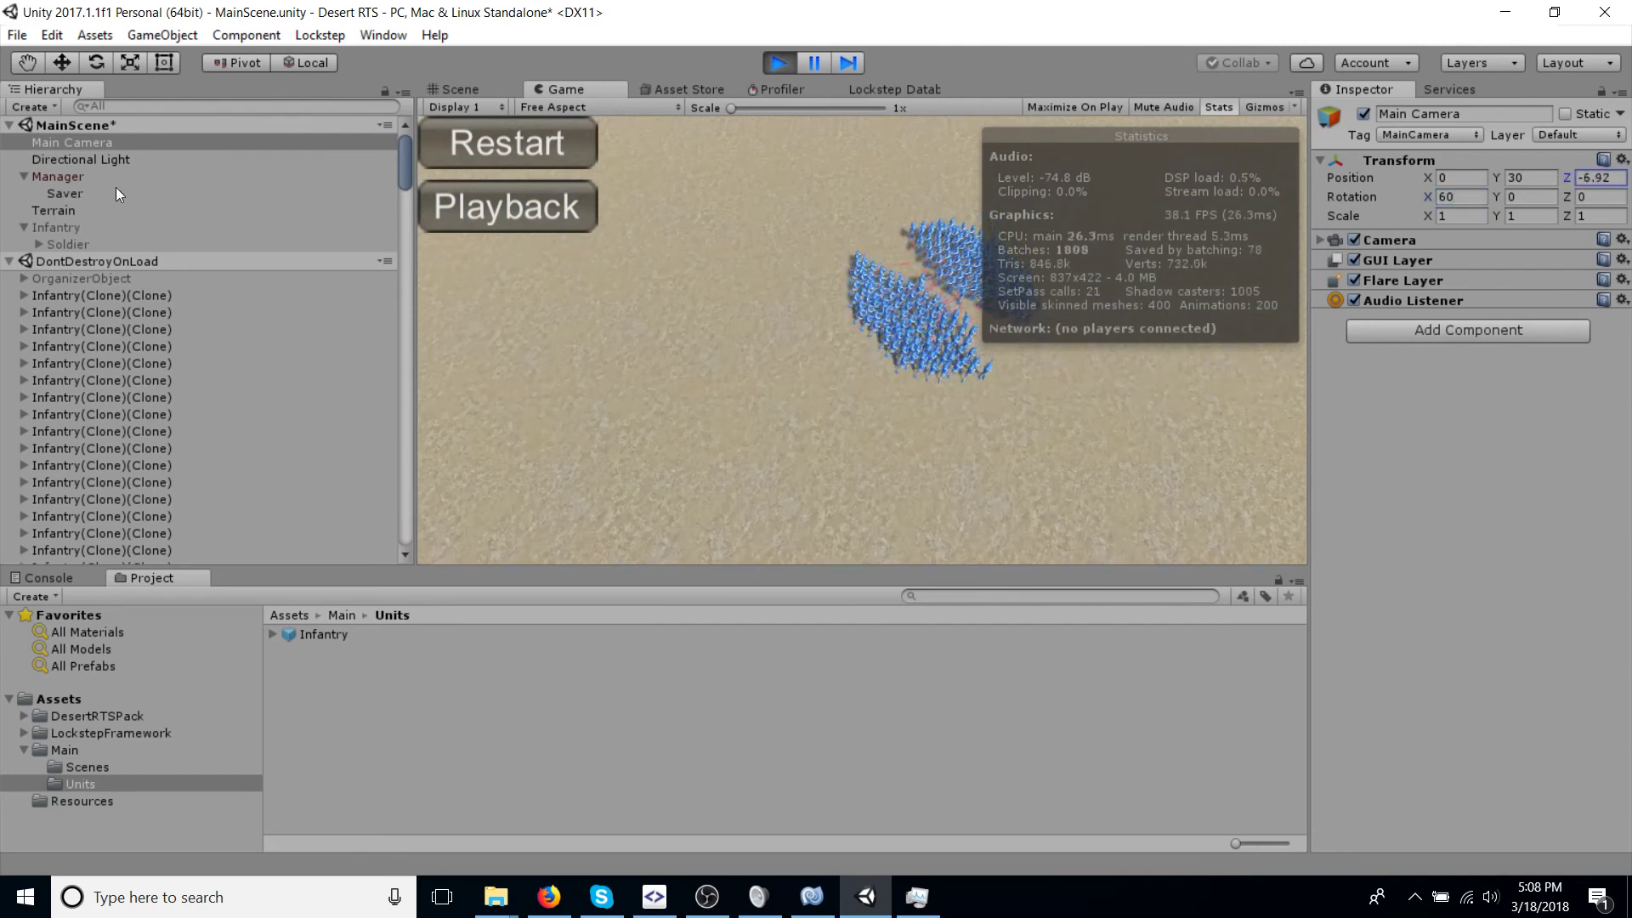
pyautogui.moveTo(1571, 181); pyautogui.dragTo(1593, 181)
pyautogui.click(1430, 176)
pyautogui.write('13.86')
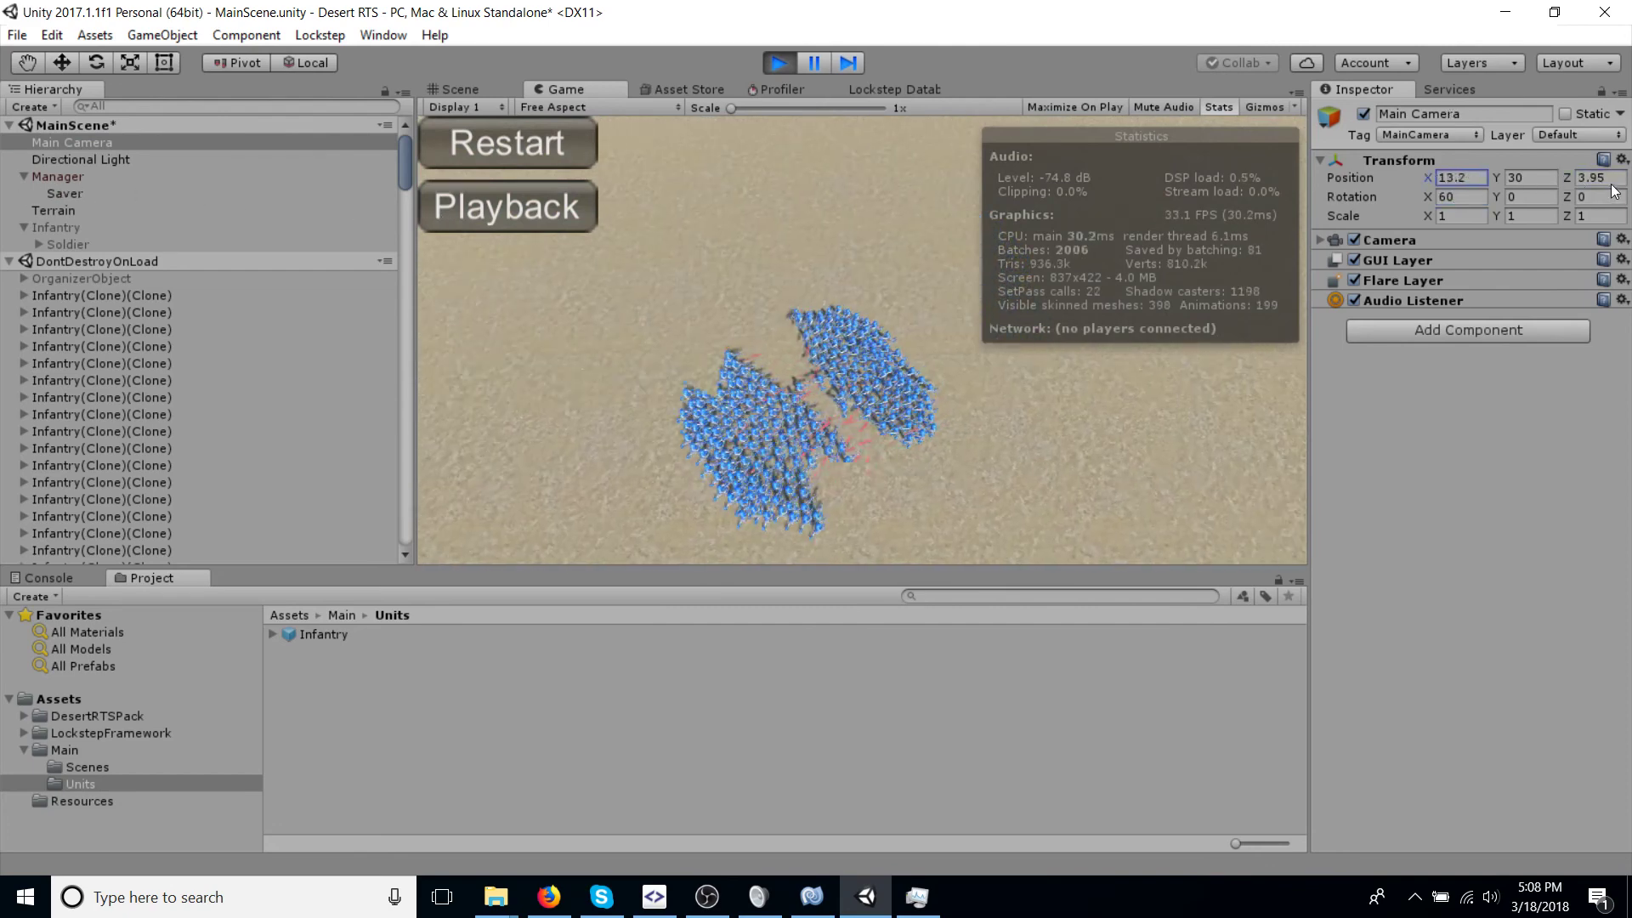
# Step: Check the battle in the Scene view, then bring the Game camera closer to the infantry
pyautogui.click(460, 88)
pyautogui.scroll(-3, 875, 295)
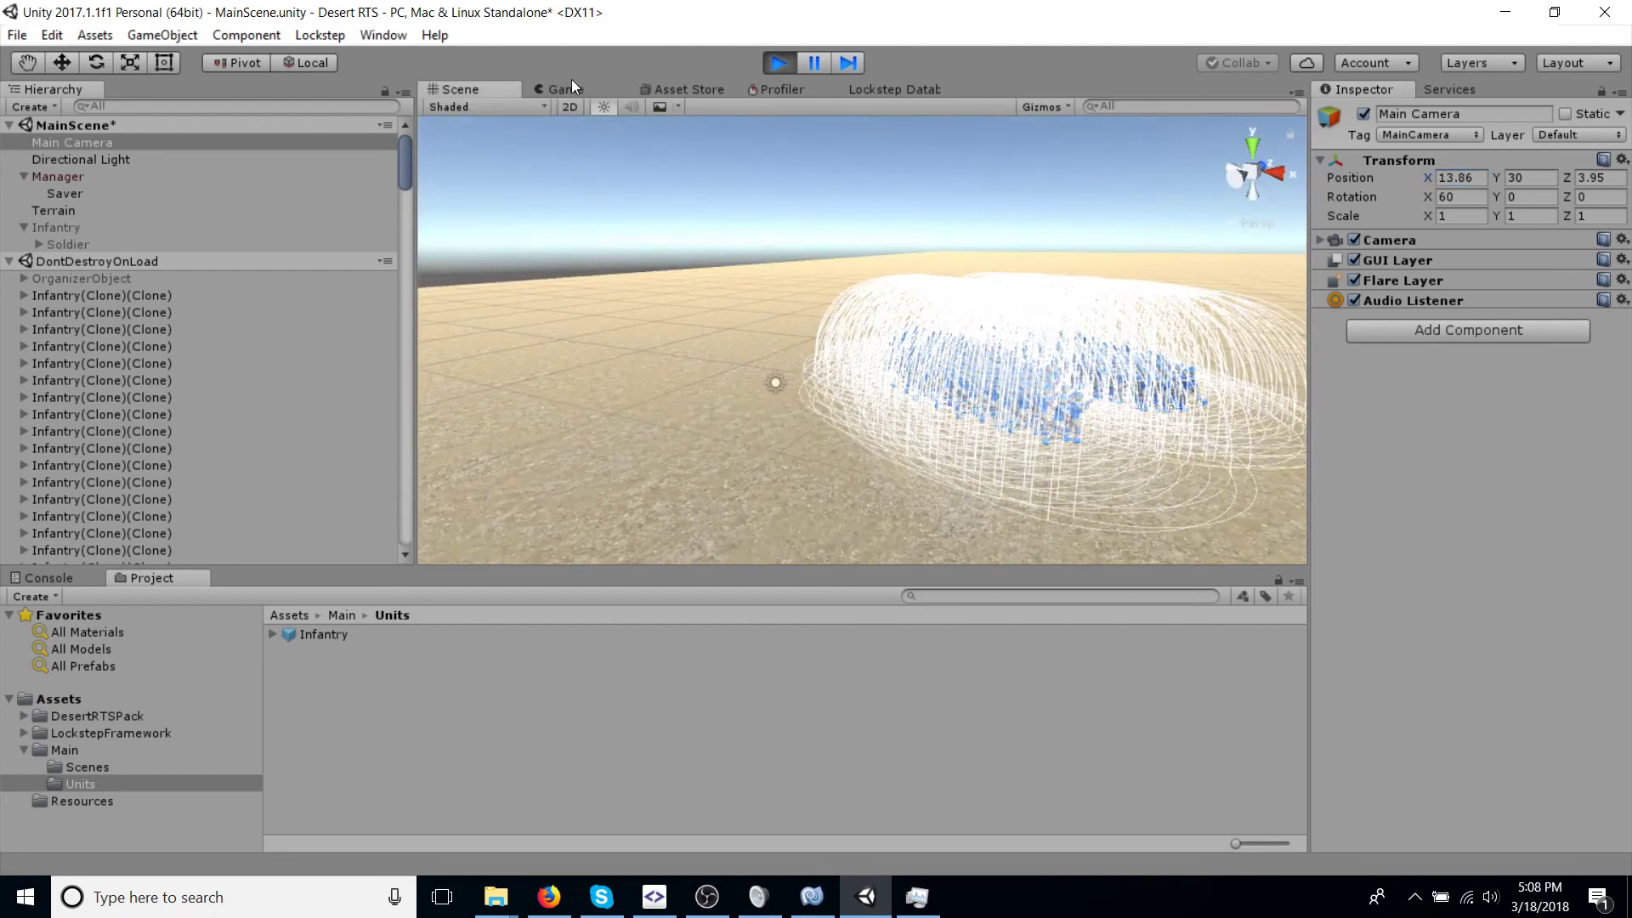
pyautogui.click(595, 90)
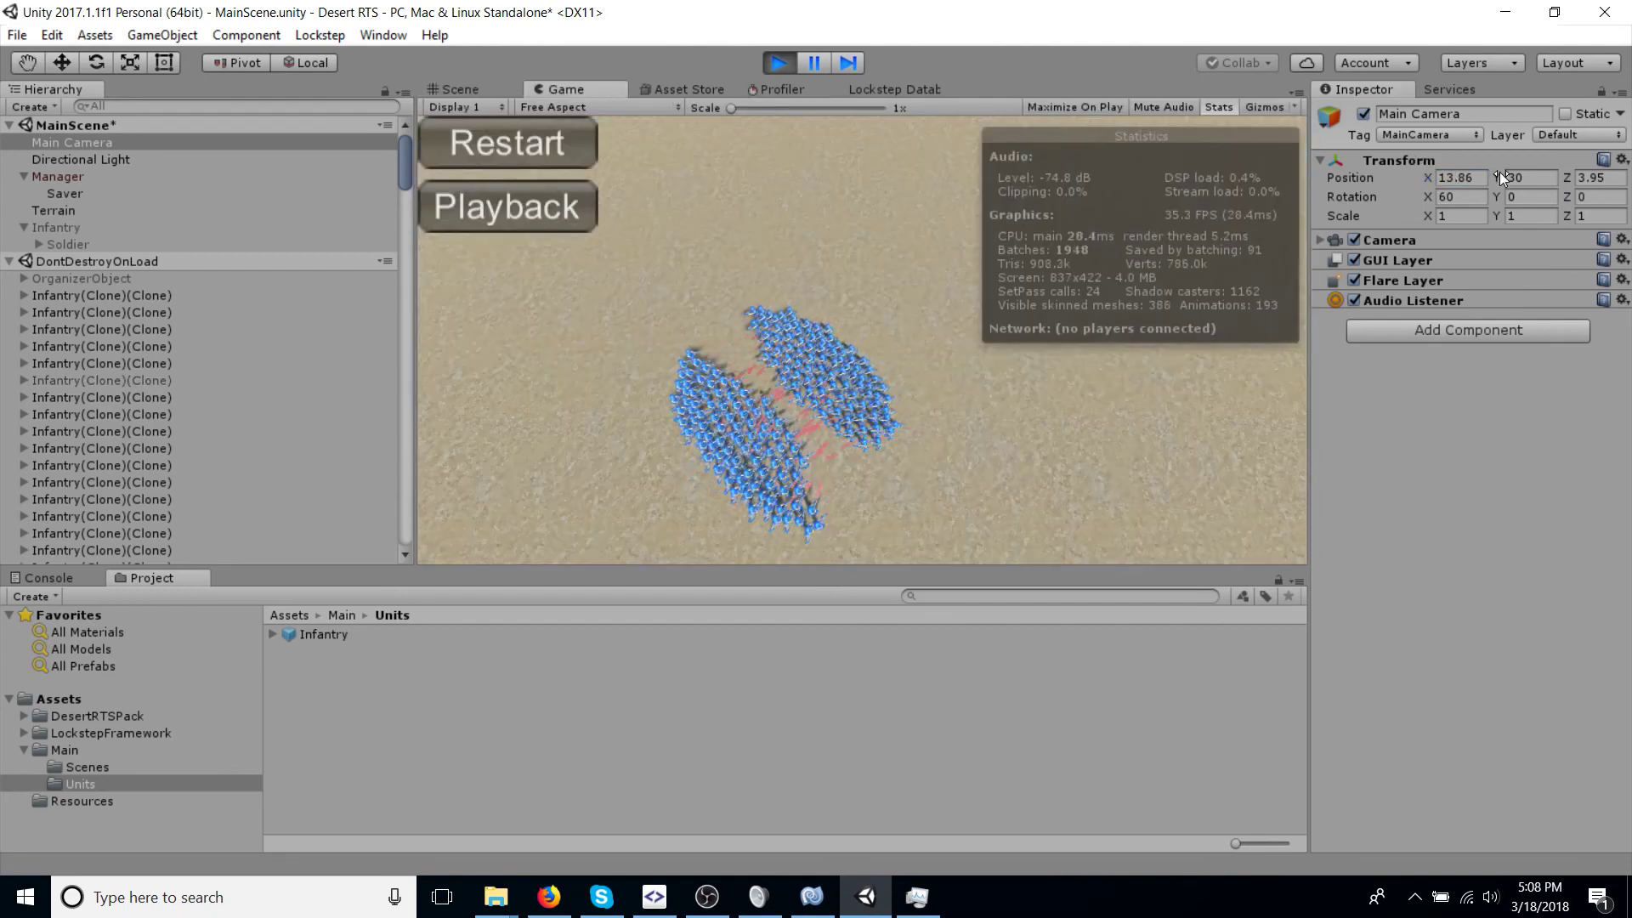
pyautogui.moveTo(1498, 176); pyautogui.dragTo(1085, 184)
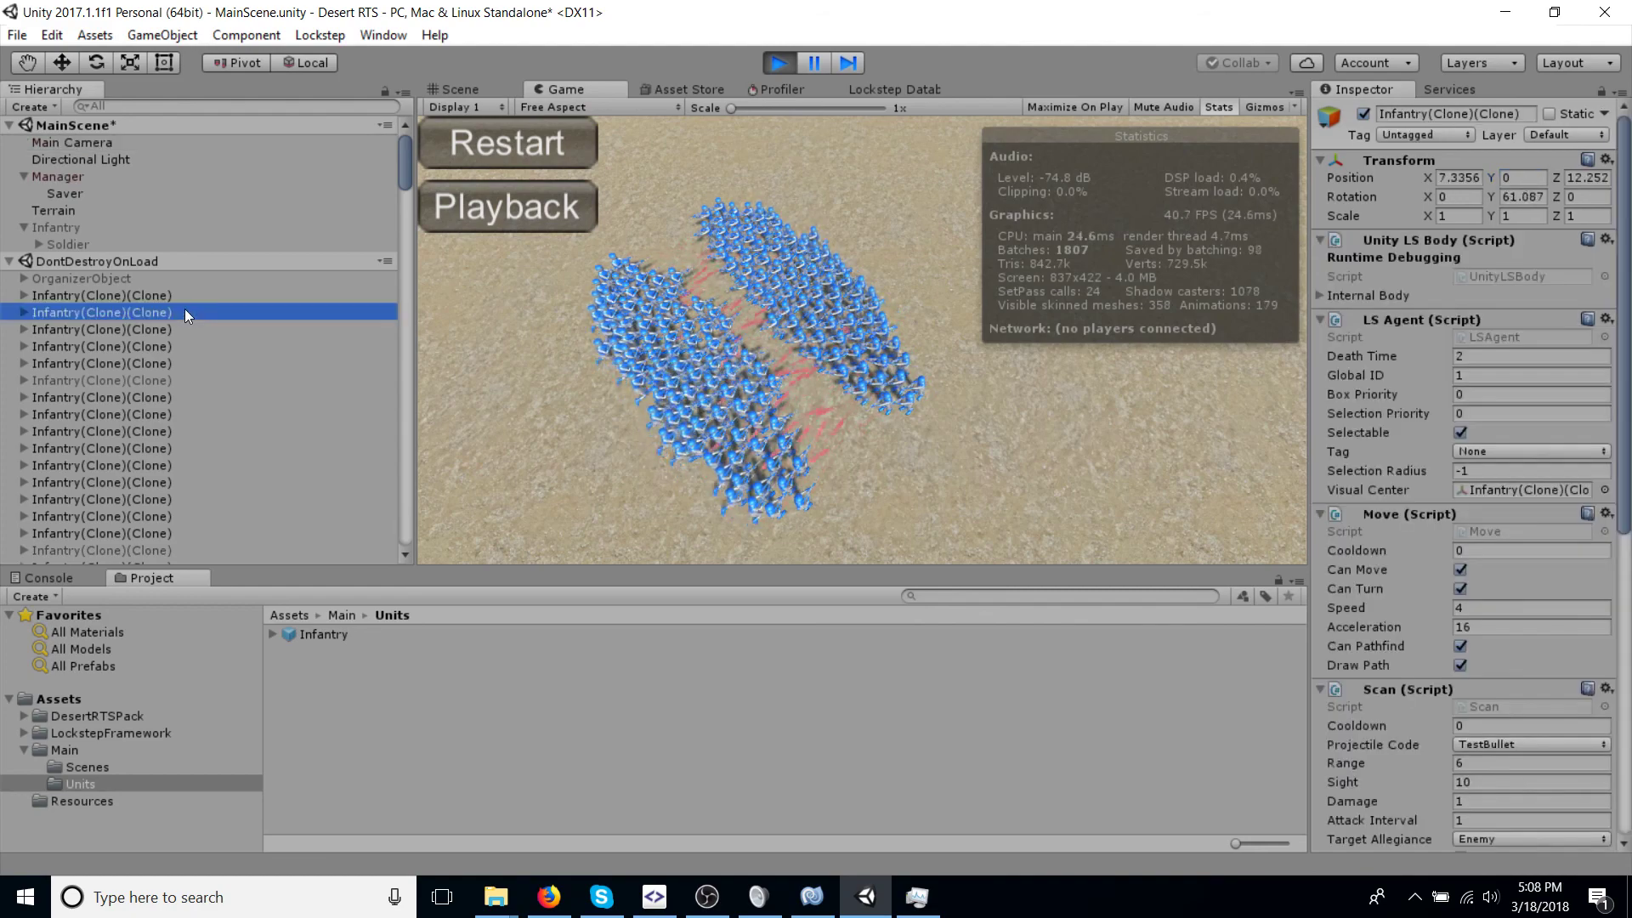
# Step: Inspect a soldier's Scan Damage and Max Health, then stop the game
pyautogui.scroll(-4, 1543, 526)
pyautogui.scroll(-1, 1515, 566)
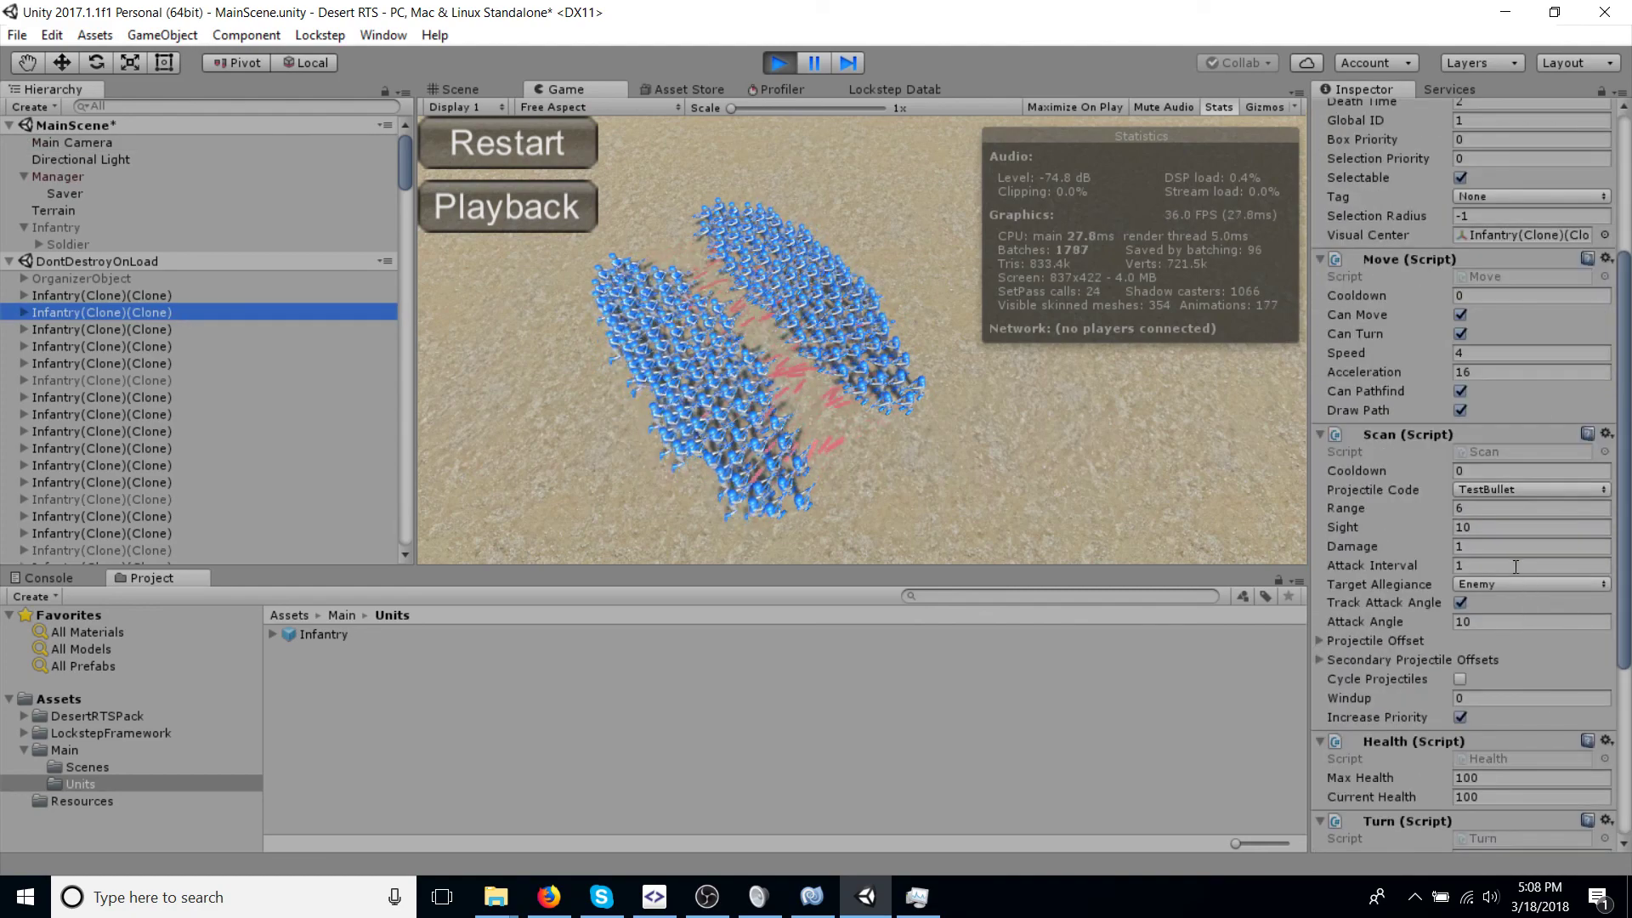
pyautogui.click(1503, 548)
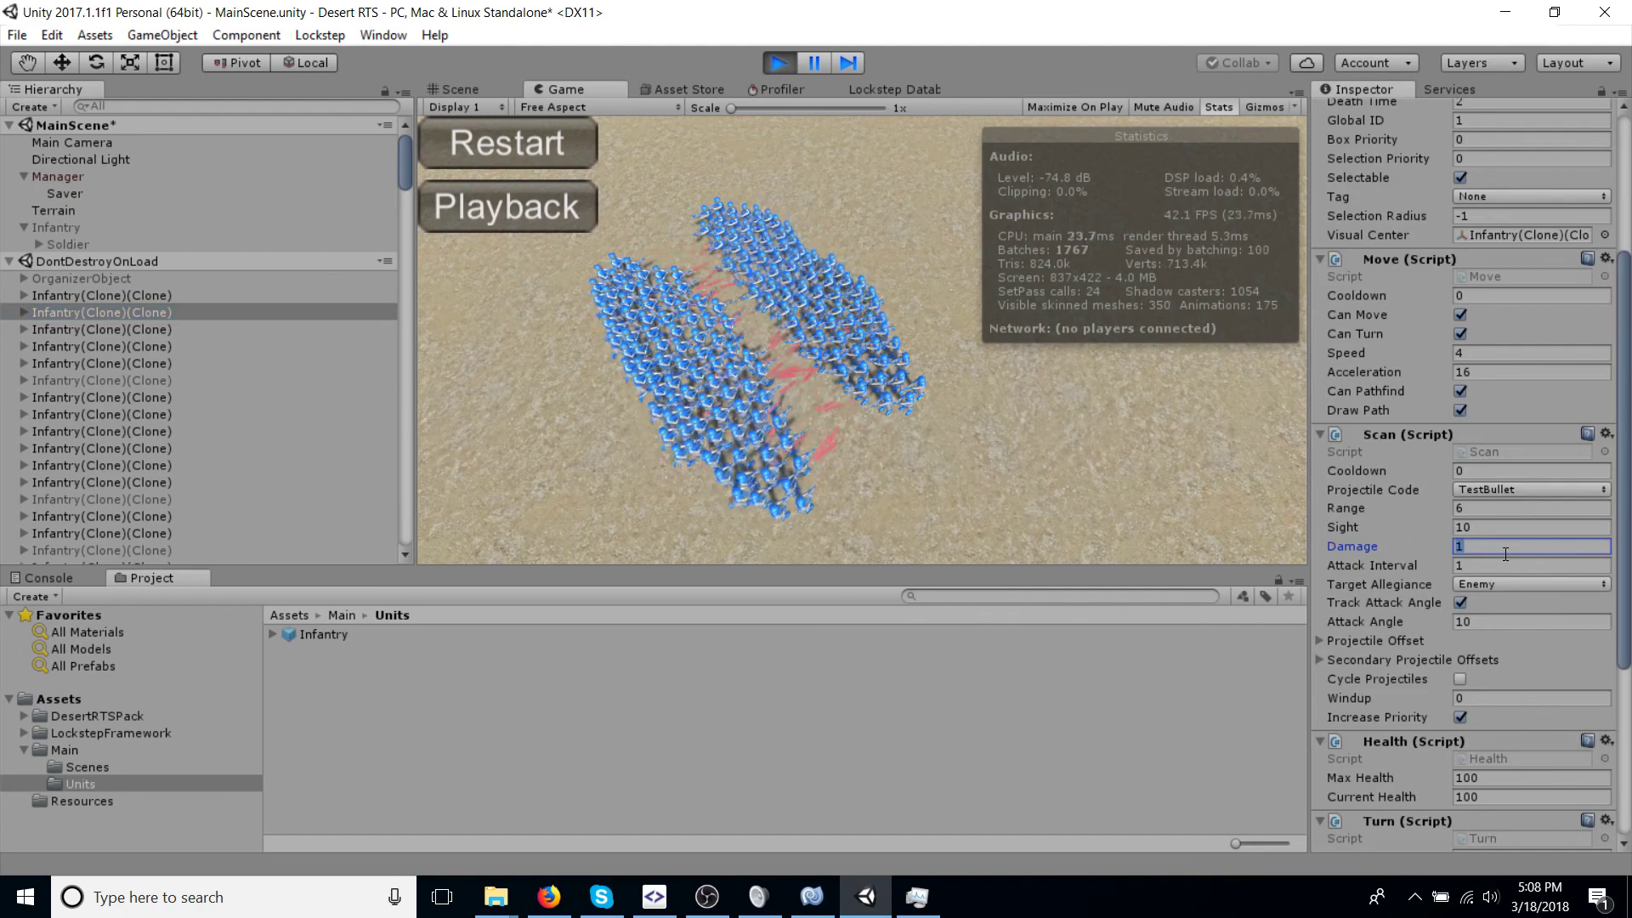
pyautogui.scroll(-5, 1506, 558)
pyautogui.click(1512, 467)
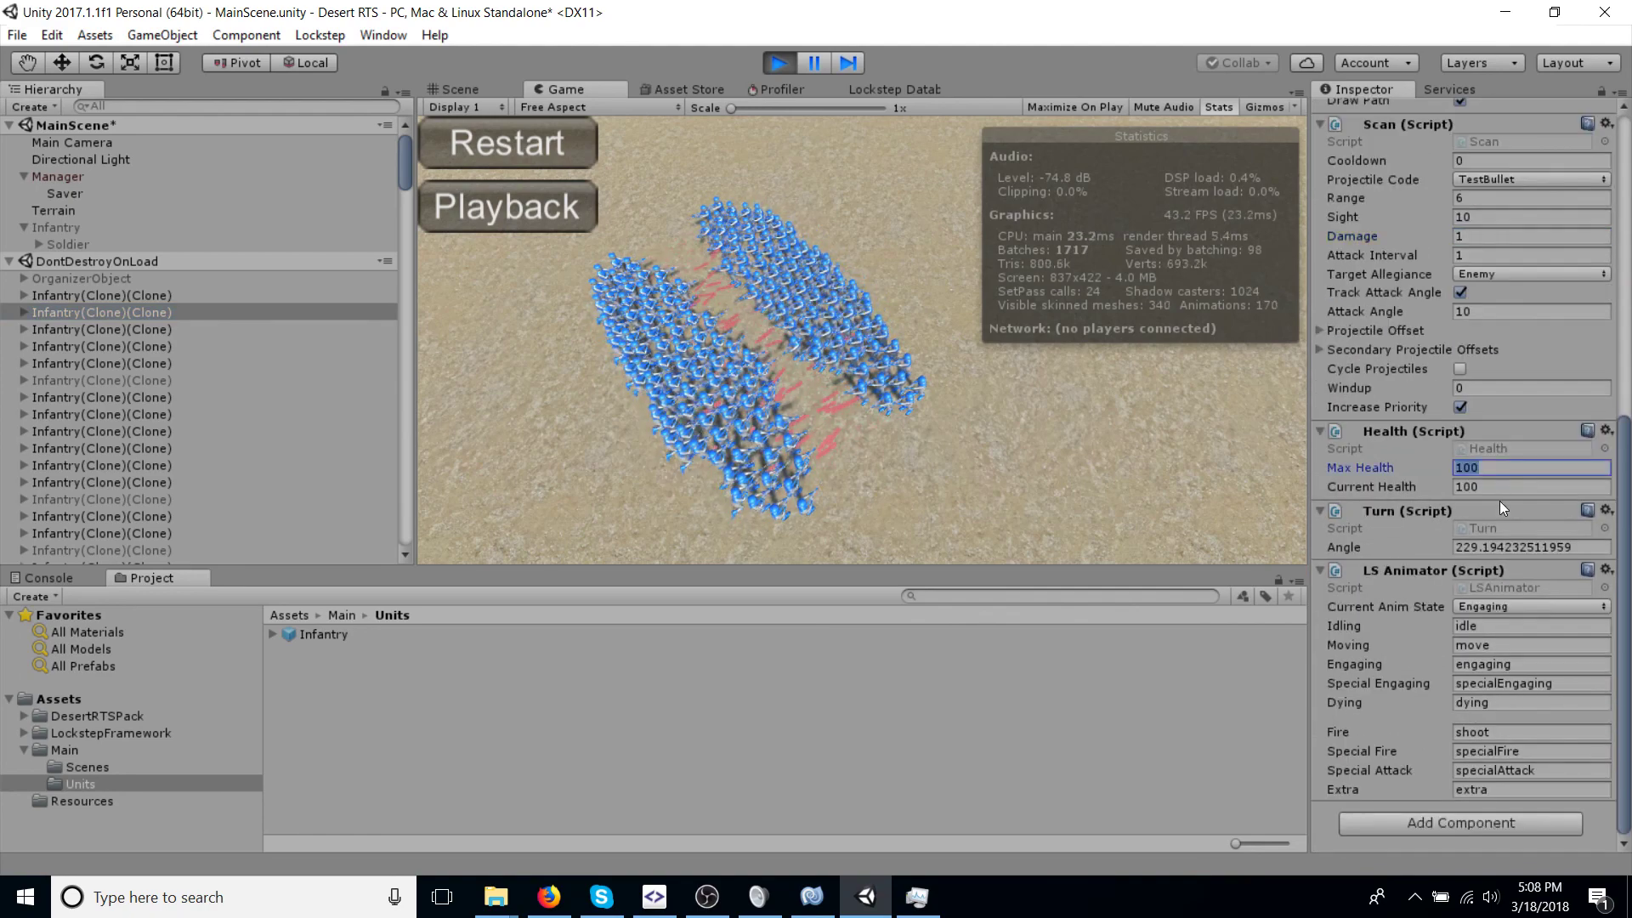
pyautogui.click(779, 62)
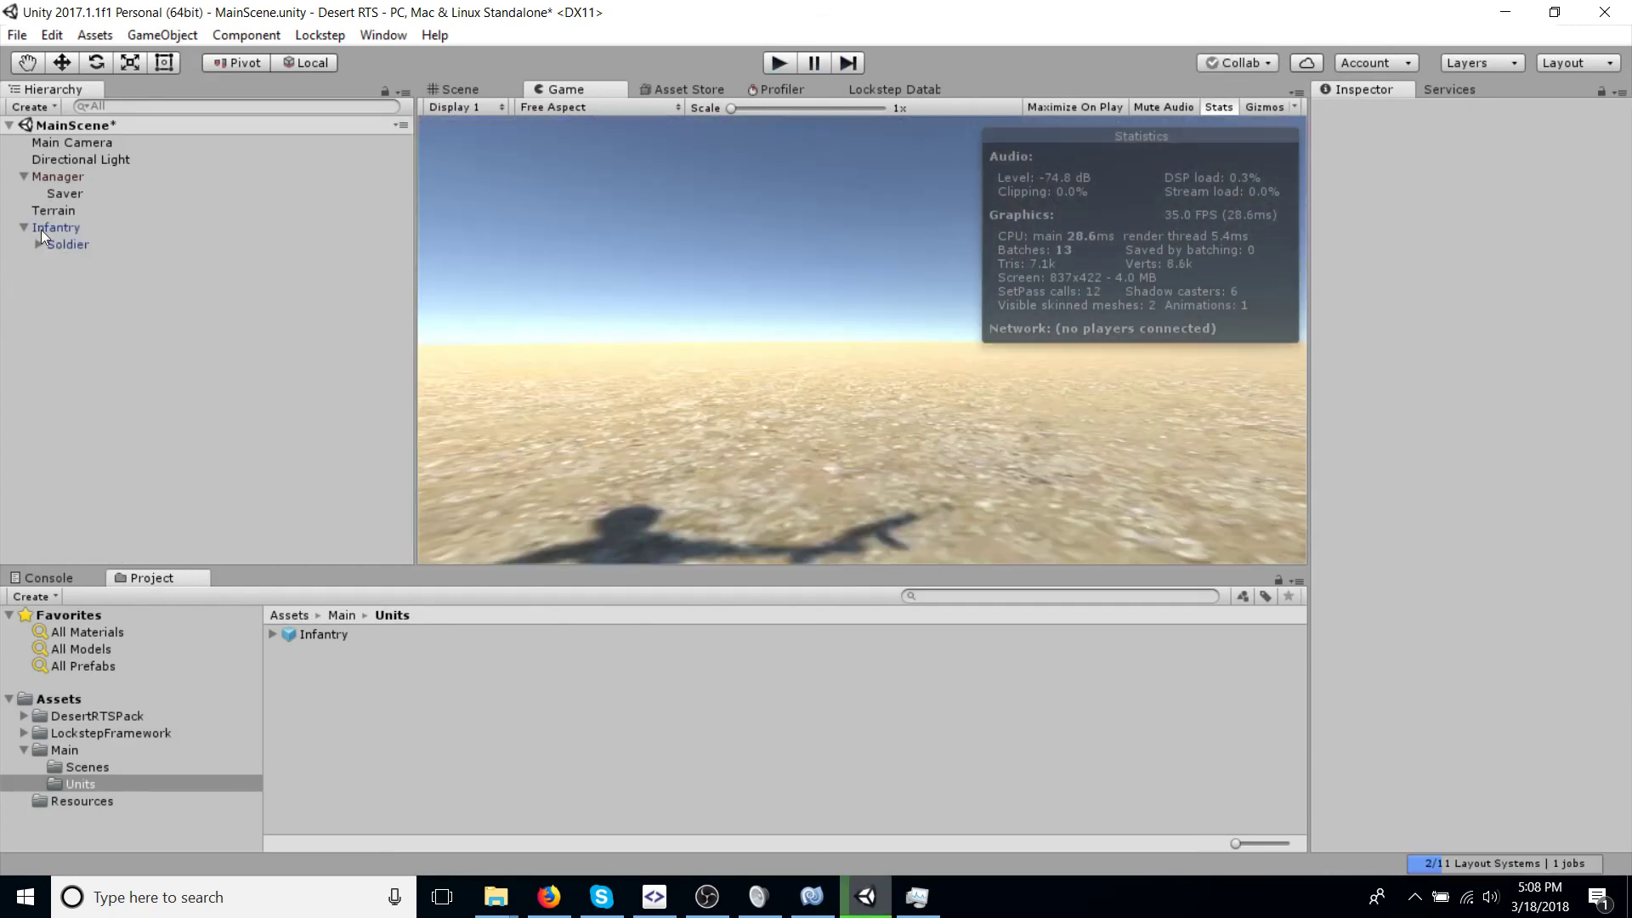
# Step: Select the Infantry object in the Hierarchy to show its components
pyautogui.click(51, 228)
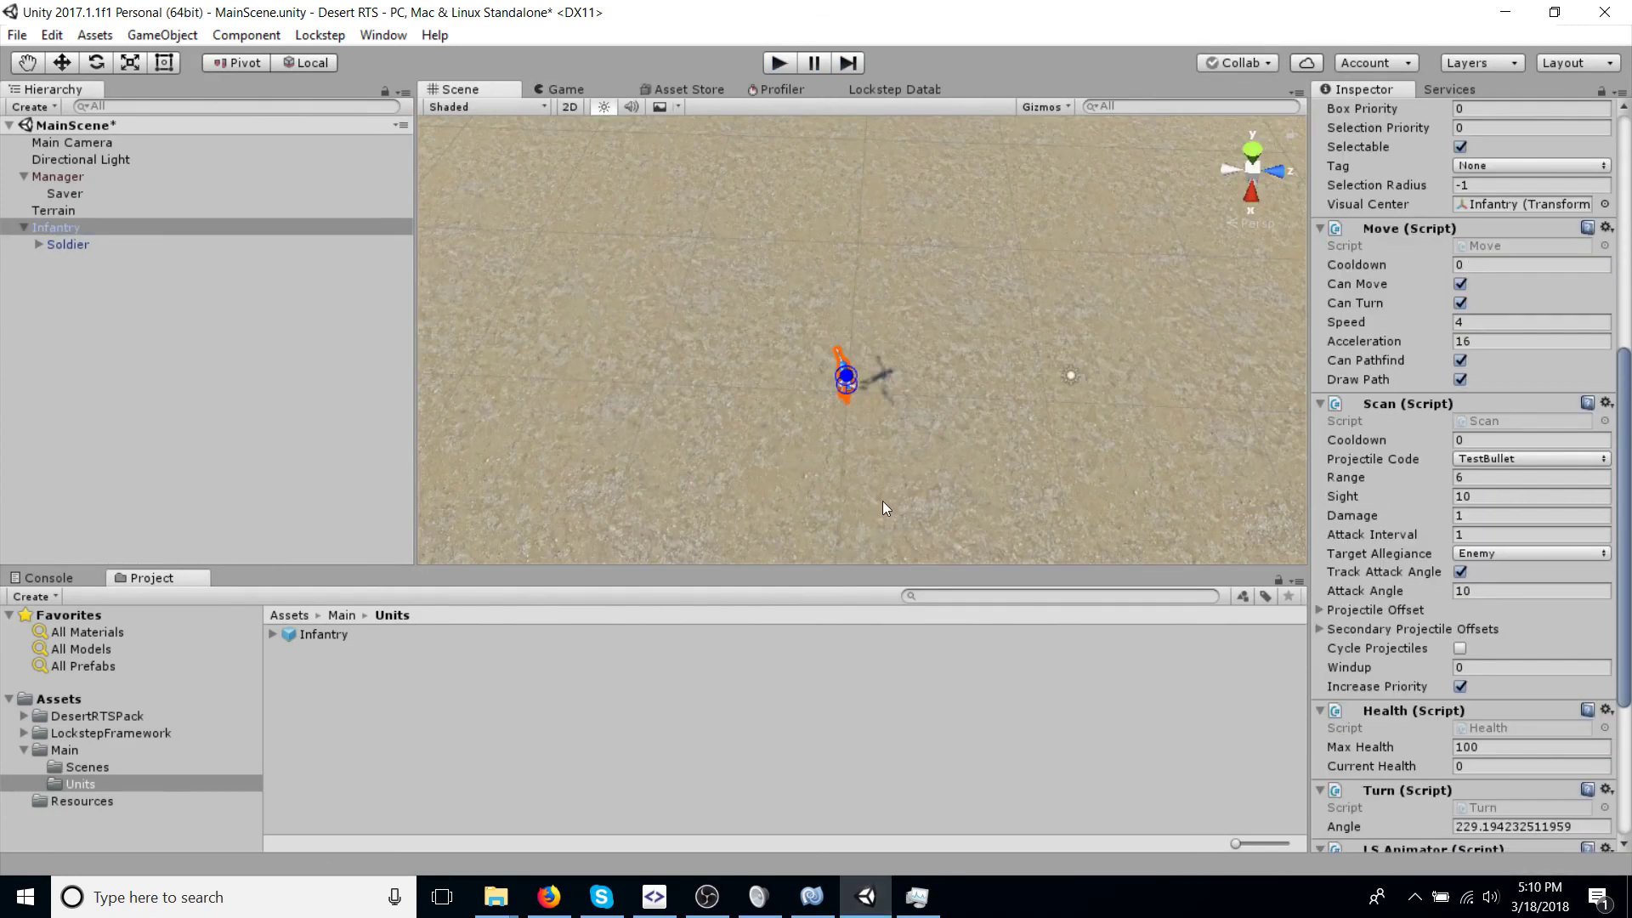